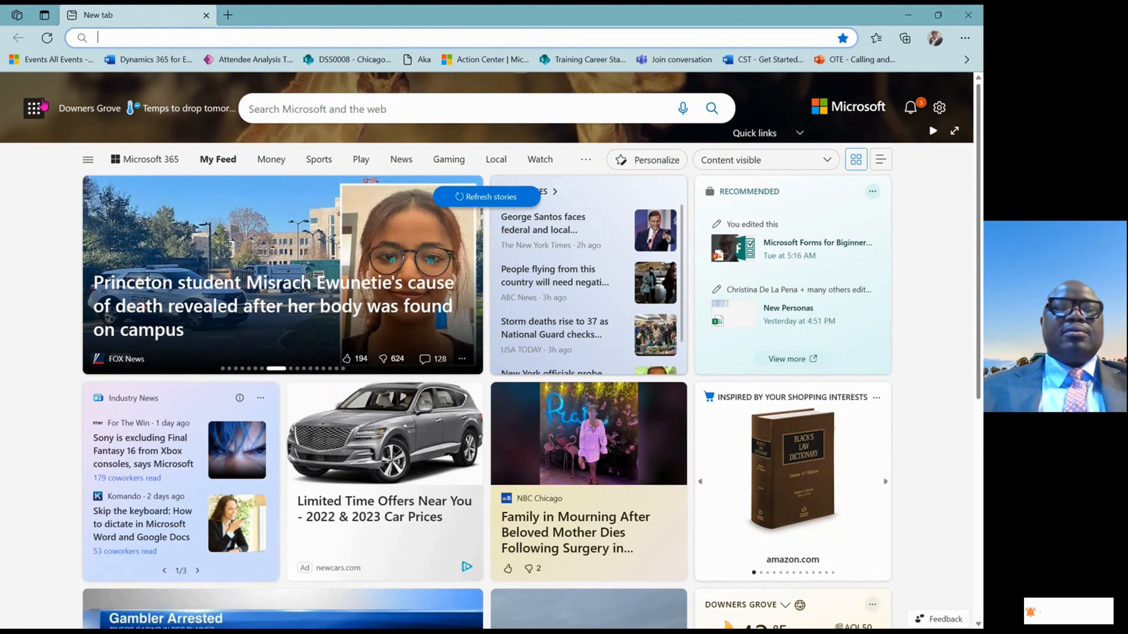
Launch the Forms app from the Microsoft 365 All apps list by searching 'forms'
left_click(36, 110)
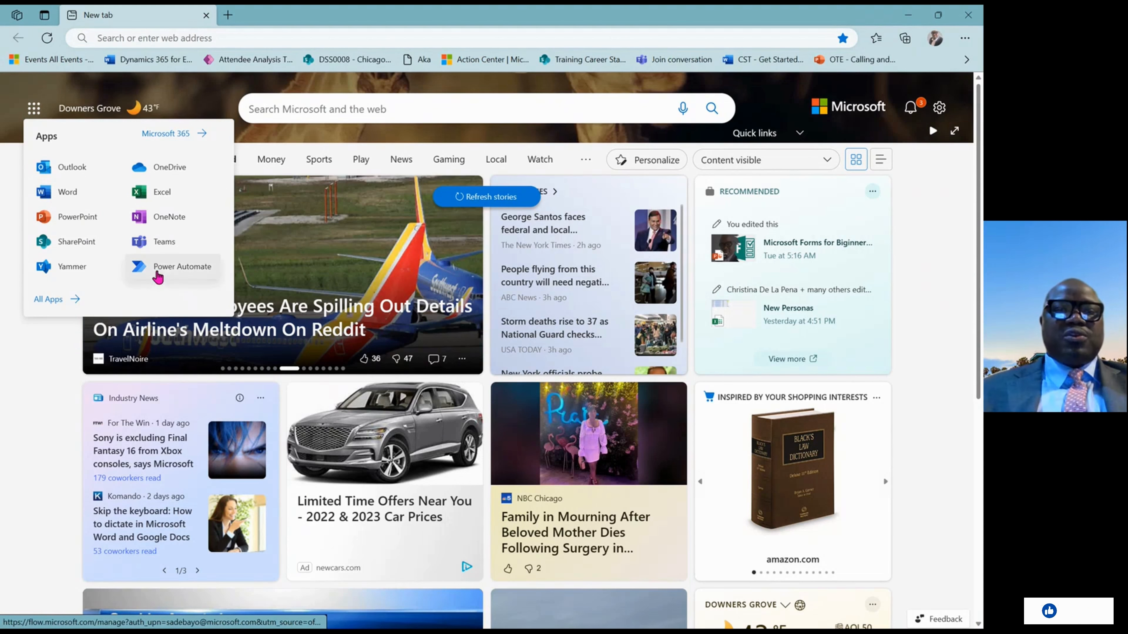
left_click(56, 303)
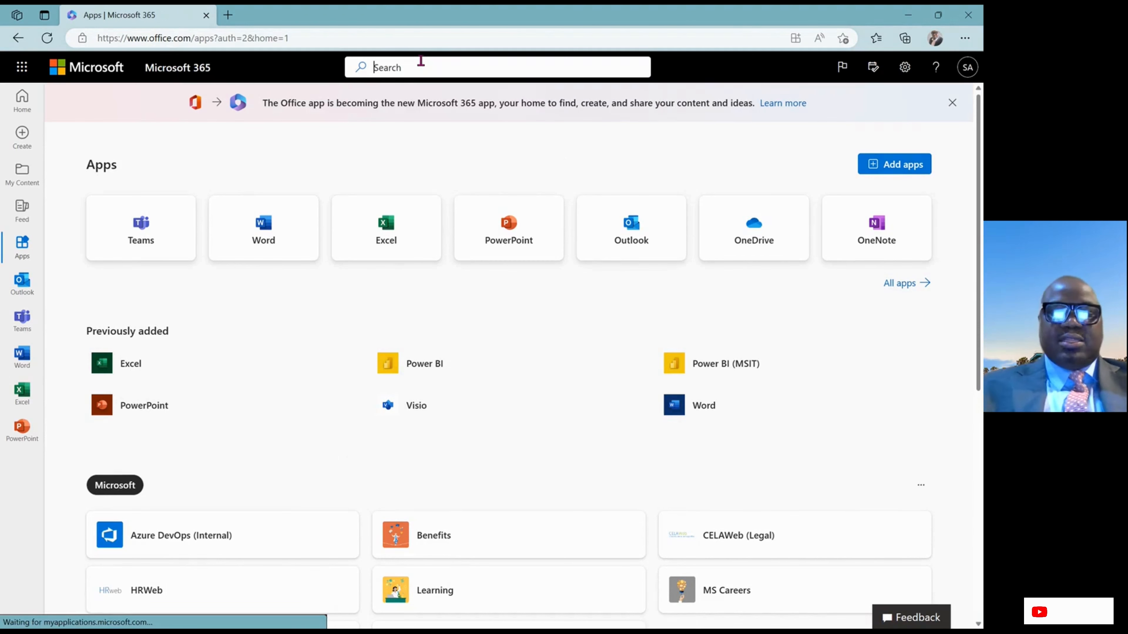
left_click(421, 67)
type("forms")
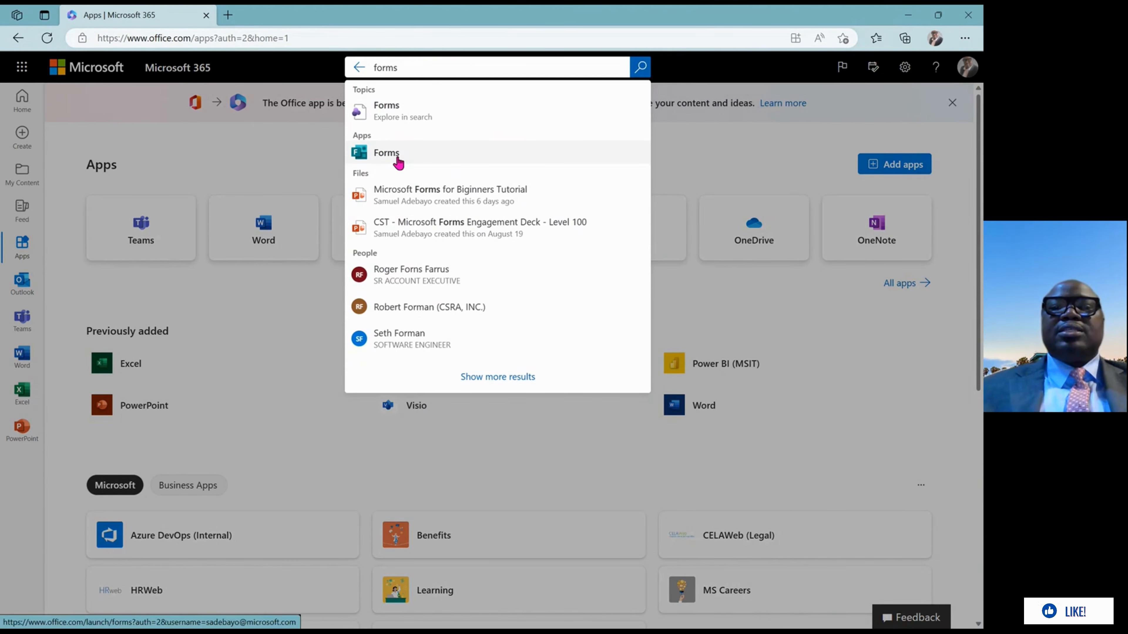
left_click(386, 152)
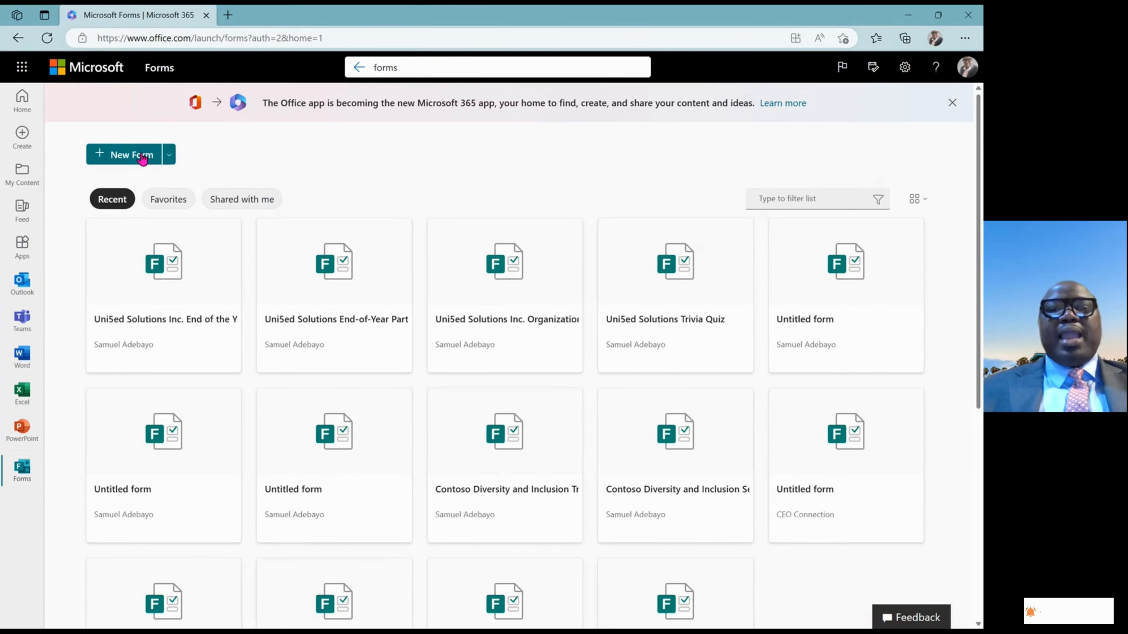
left_click(169, 156)
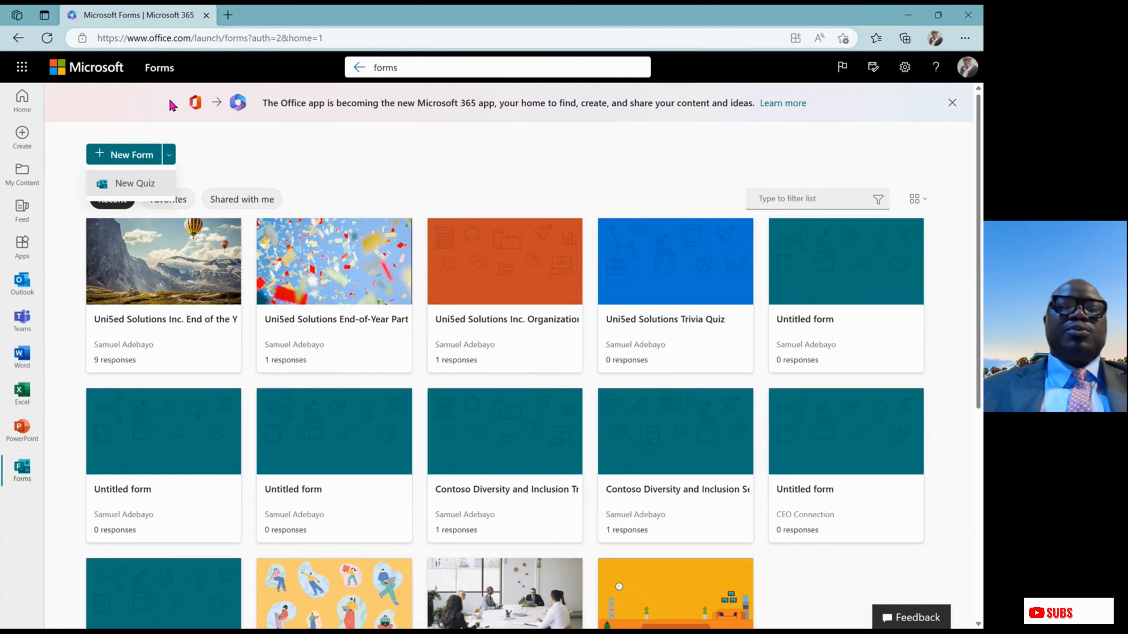
left_click(198, 39)
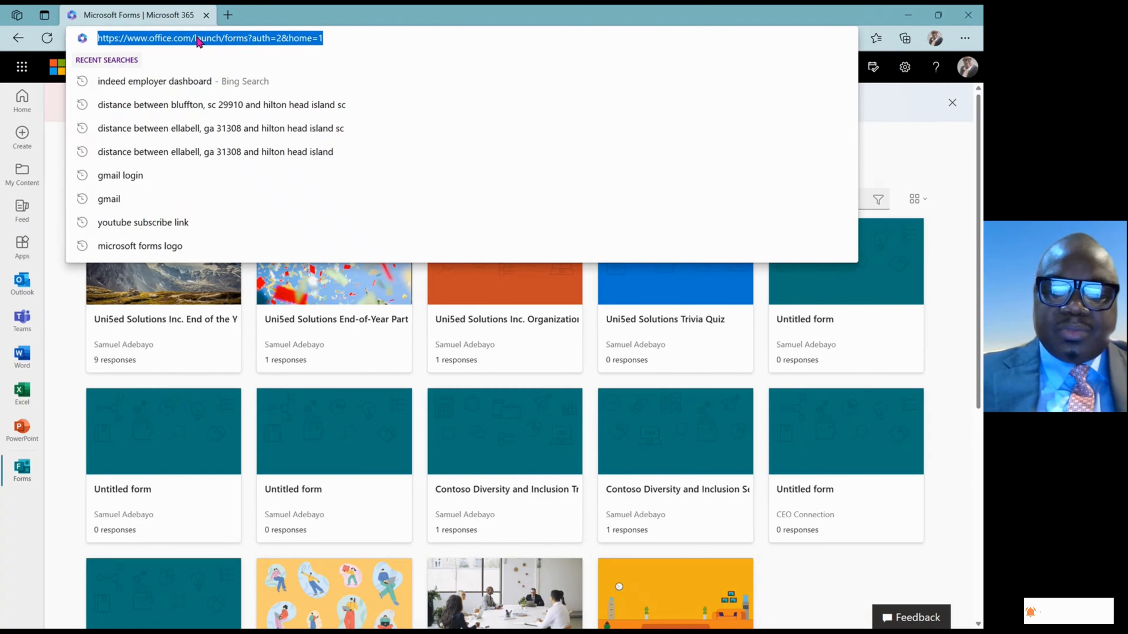
Go to forms.office.com in Edge to load the Forms home page
type("forms.")
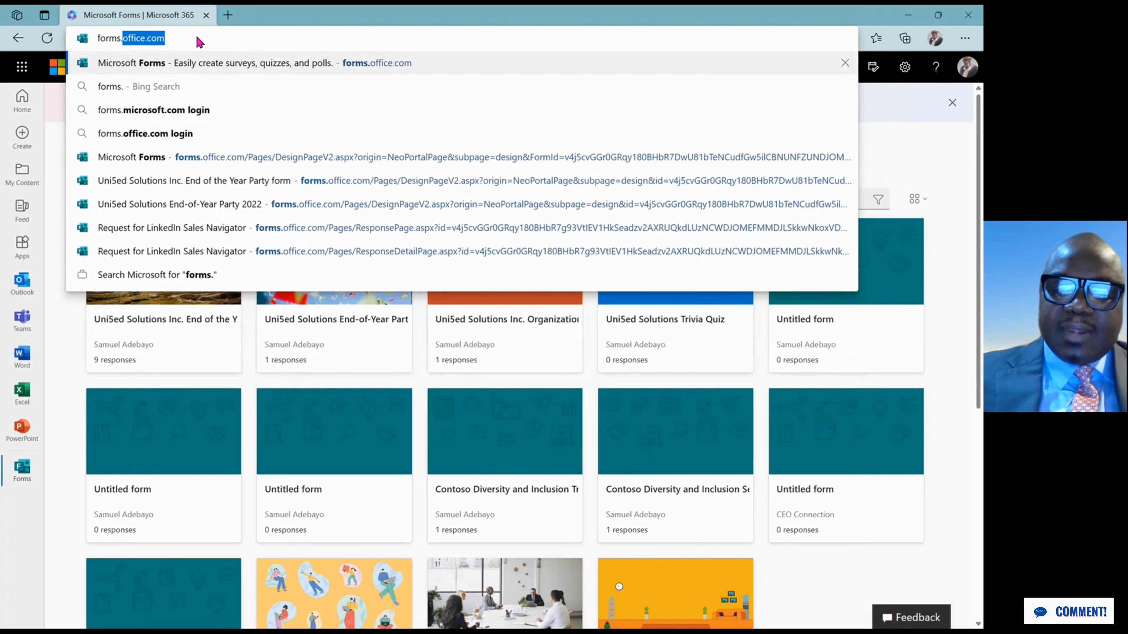
type("office")
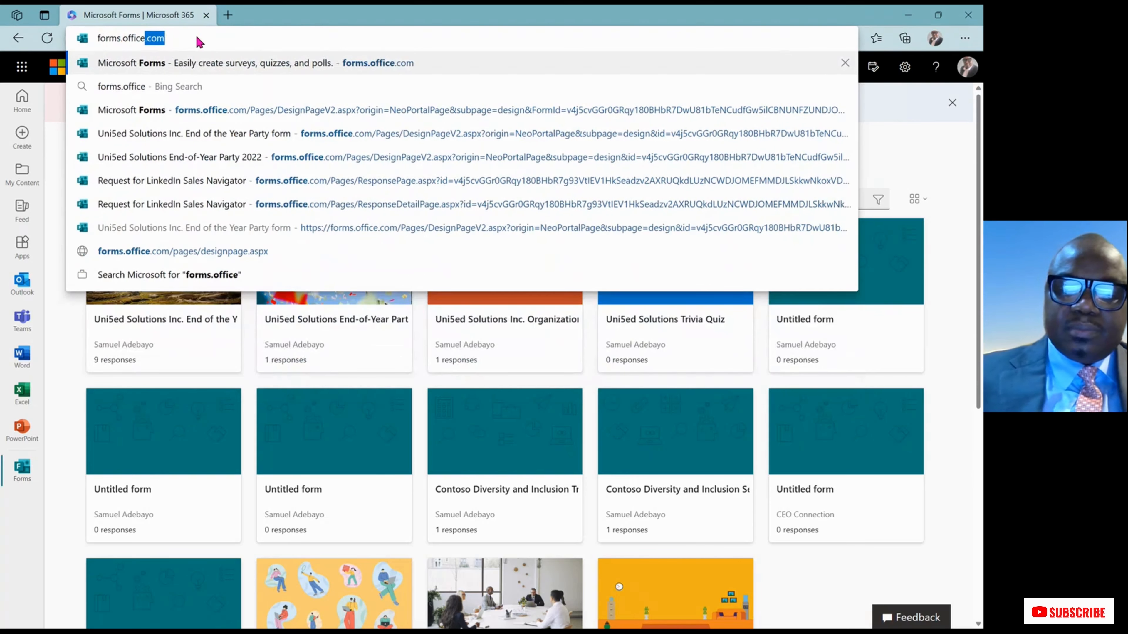
type(".com")
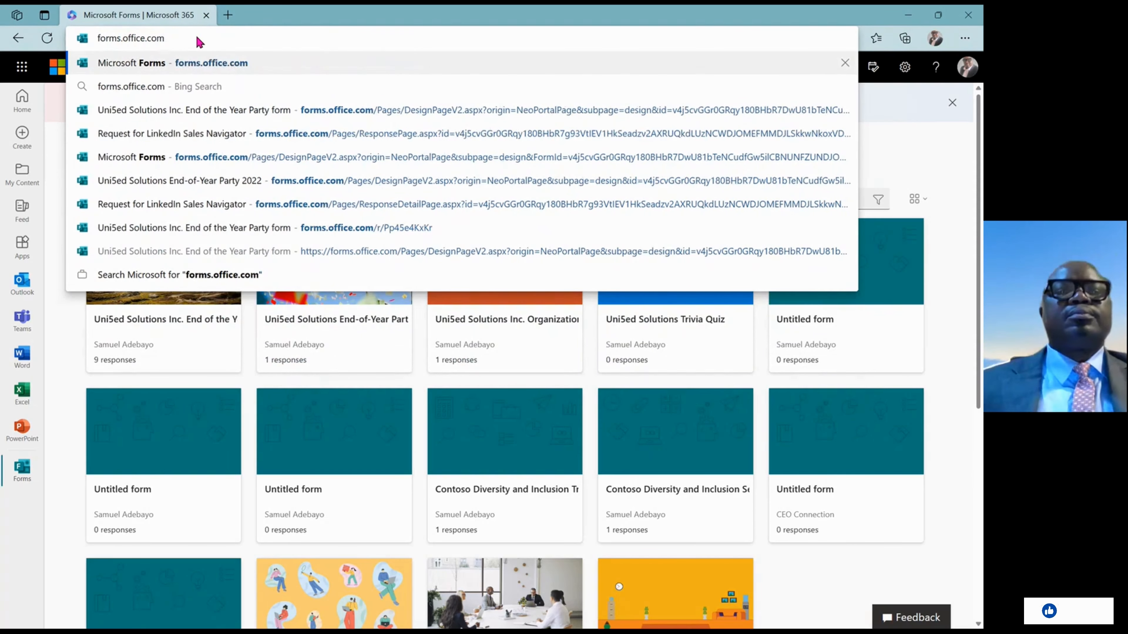
key("Return")
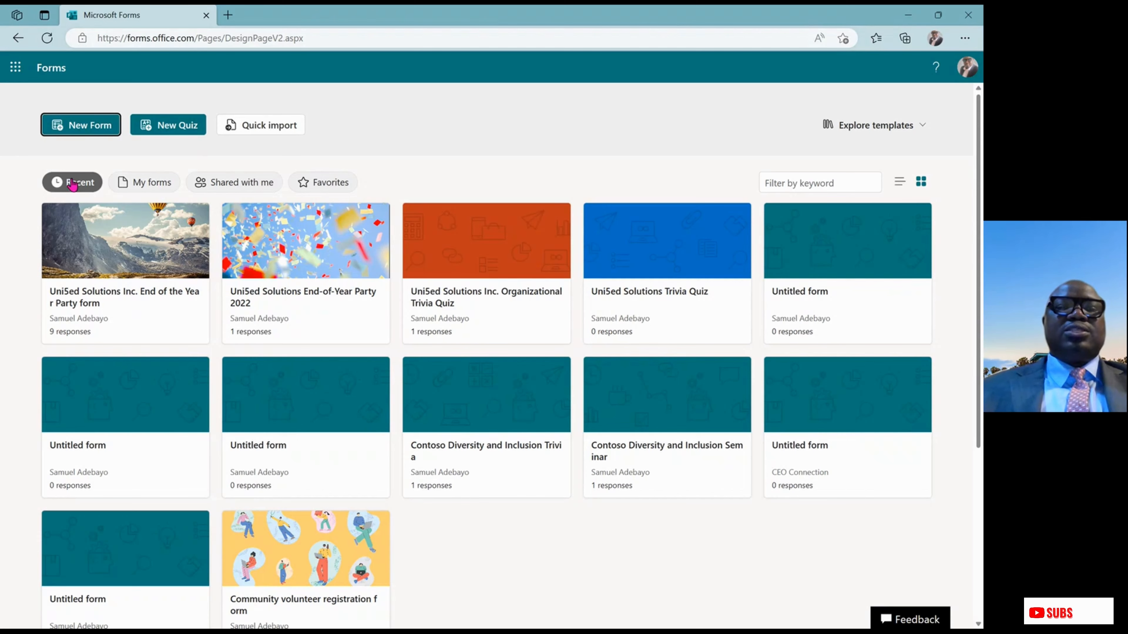
Browse the My forms, Shared with me and Favorites lists, finishing back on My forms
left_click(154, 183)
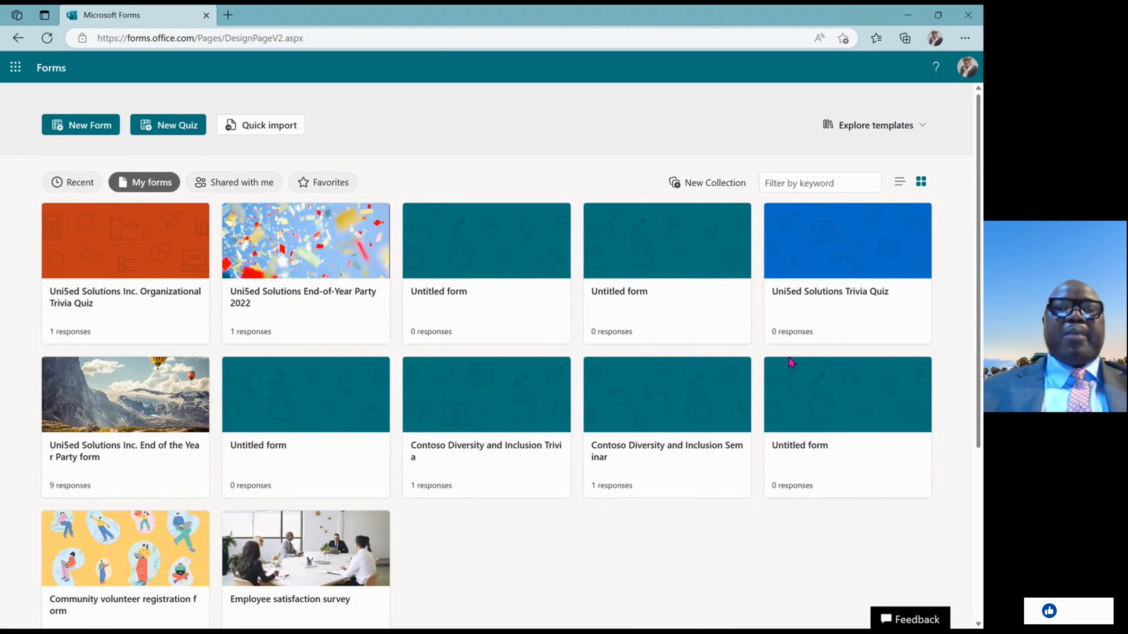
left_click(249, 183)
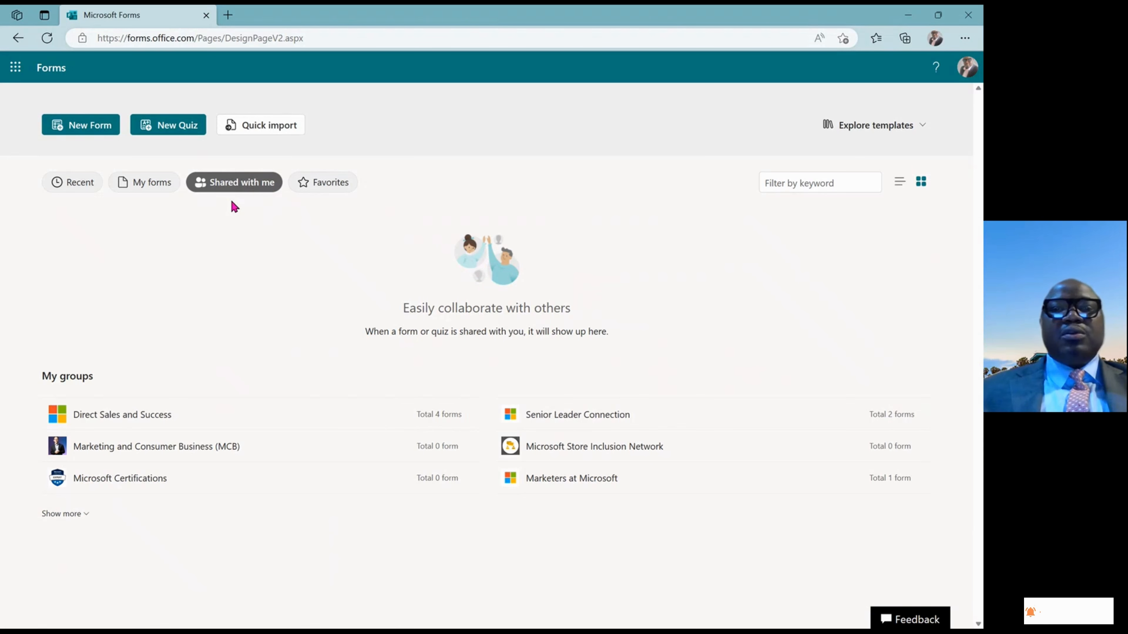
left_click(334, 188)
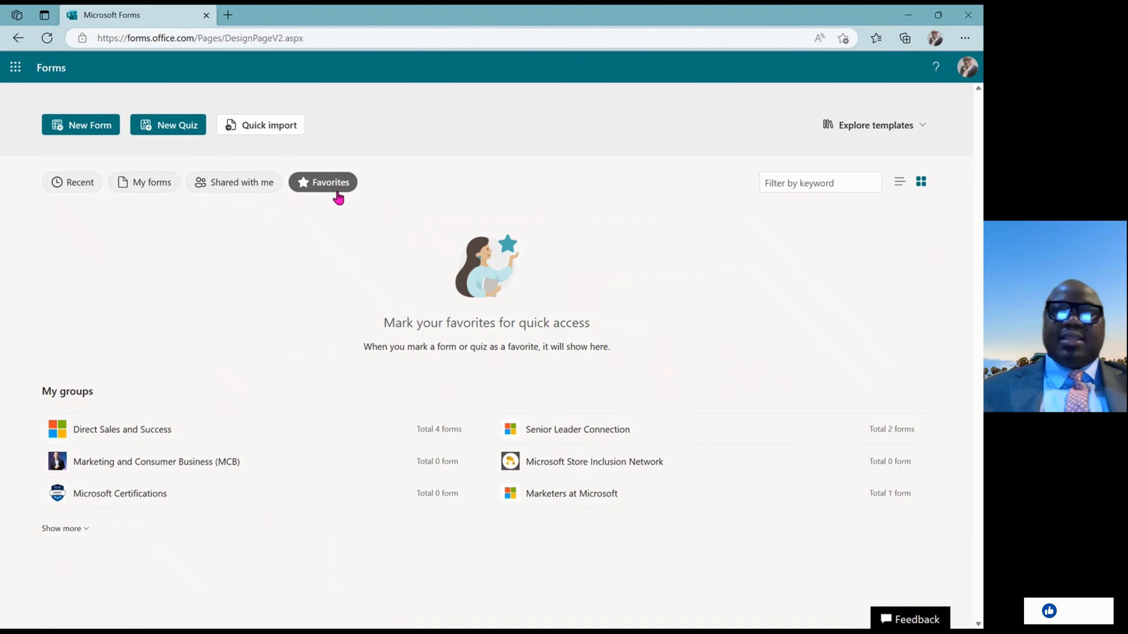
left_click(152, 186)
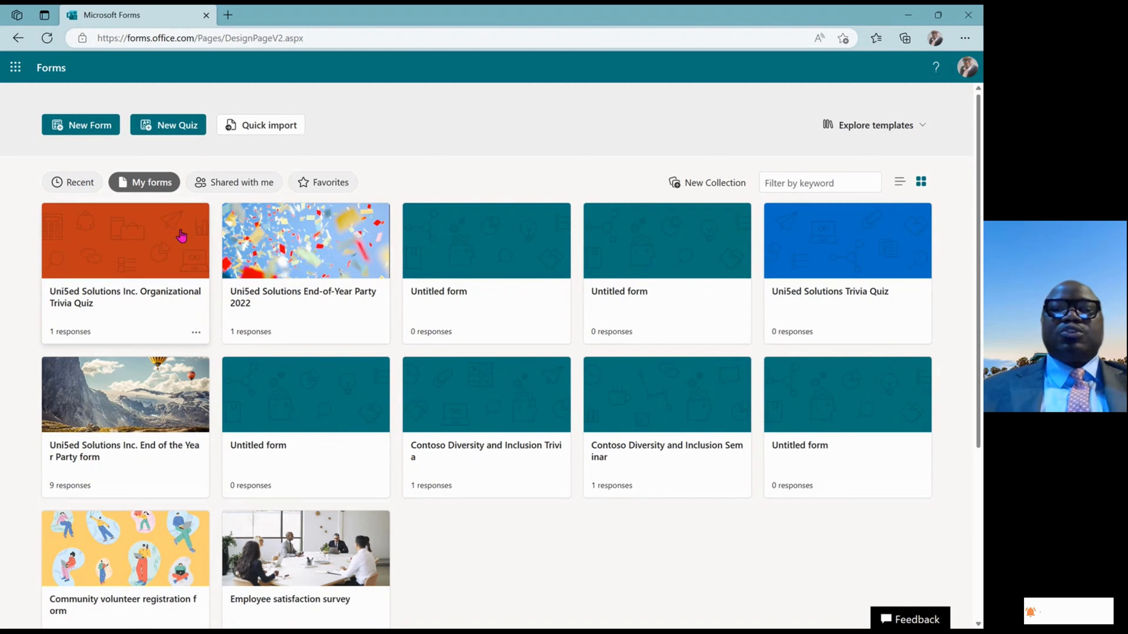
Mark the Organizational Trivia Quiz as a favorite and check it in Favorites
right_click(196, 333)
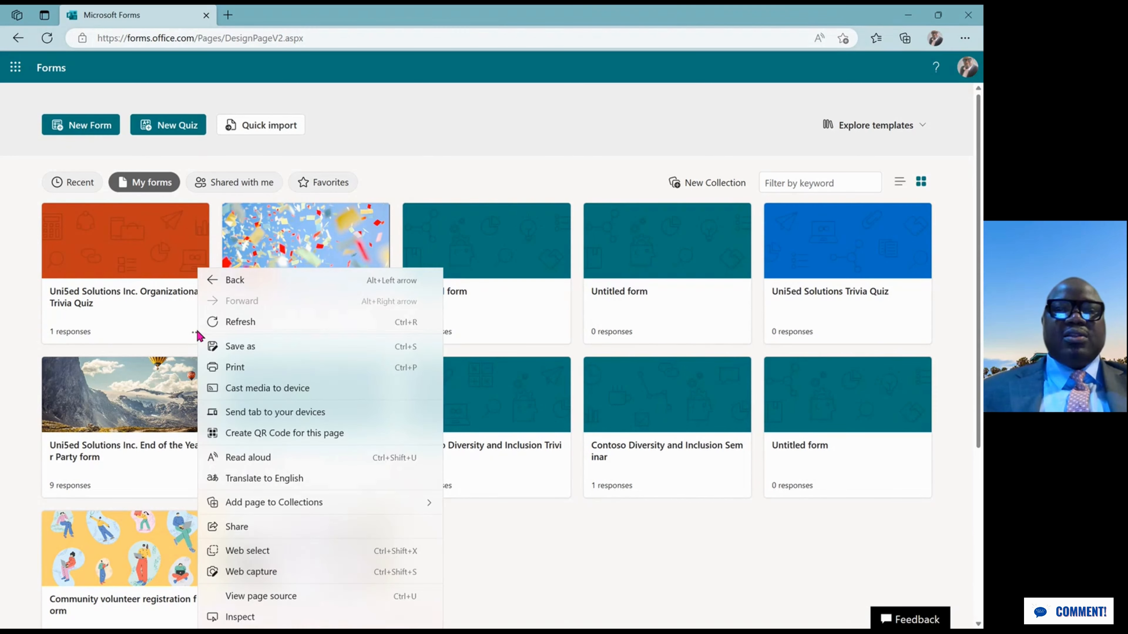
left_click(188, 333)
left_click(191, 334)
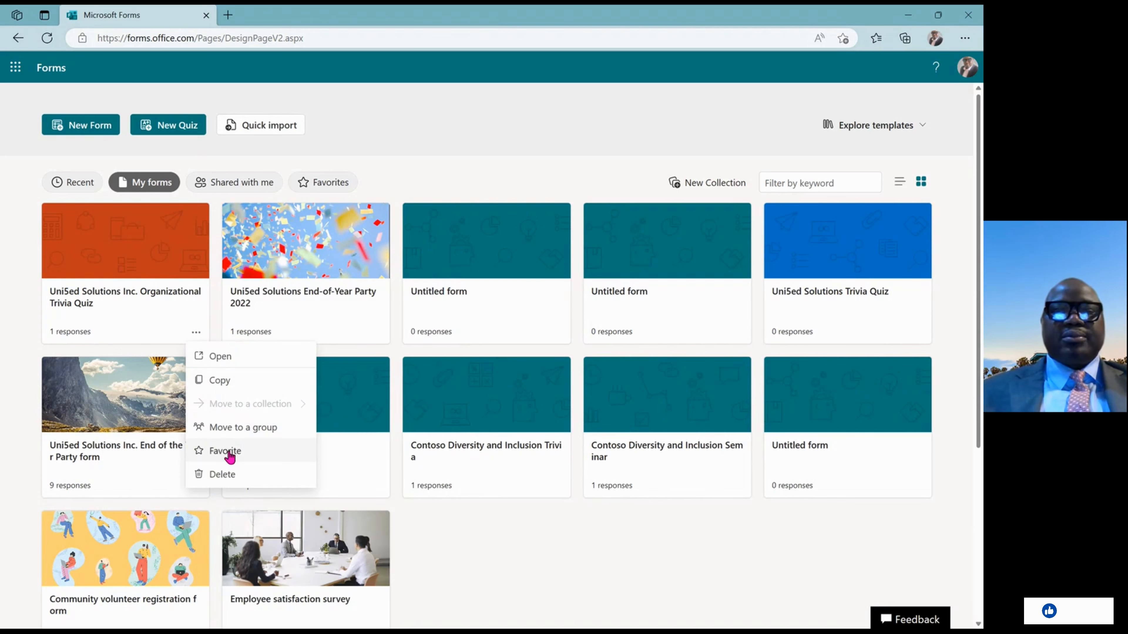
left_click(229, 456)
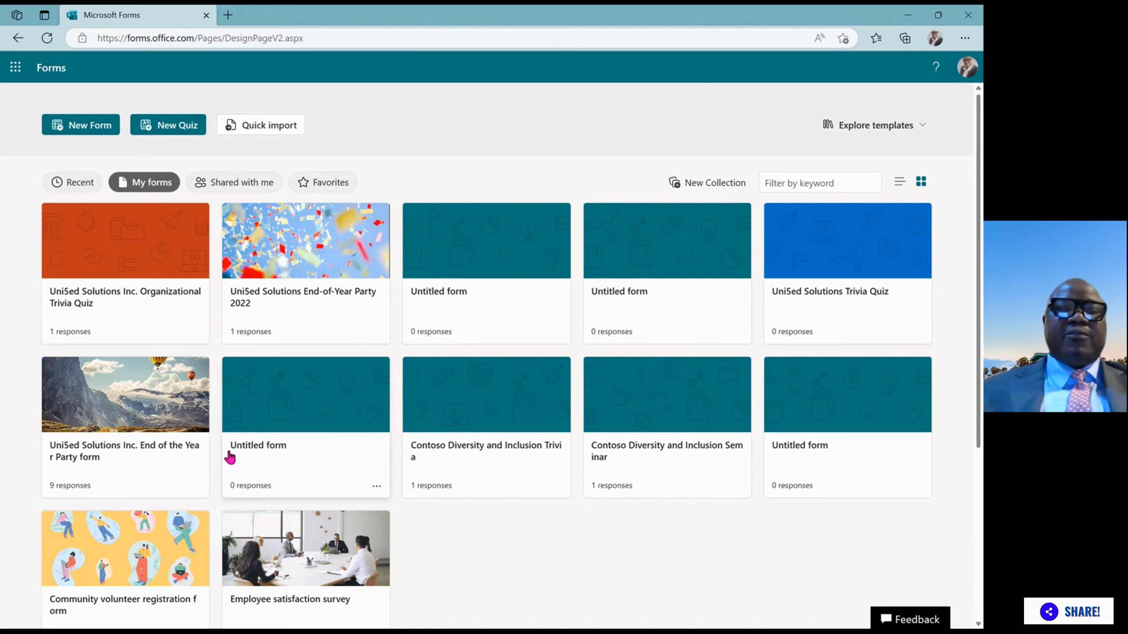
left_click(336, 187)
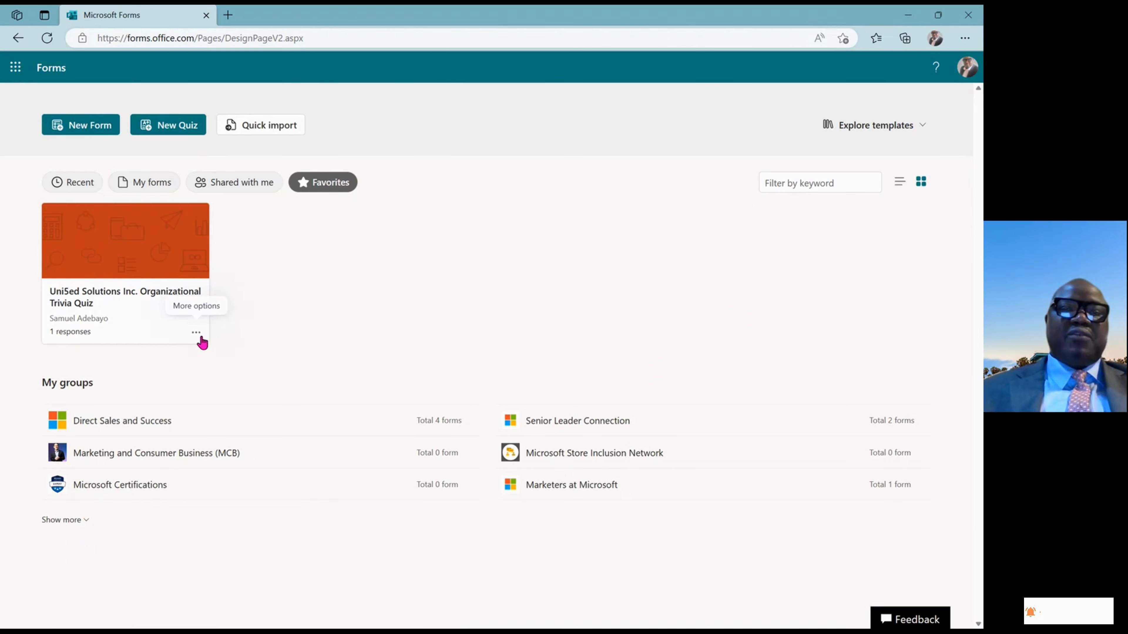
Unfavorite the Organizational Trivia Quiz and return to the Recent forms list
left_click(196, 333)
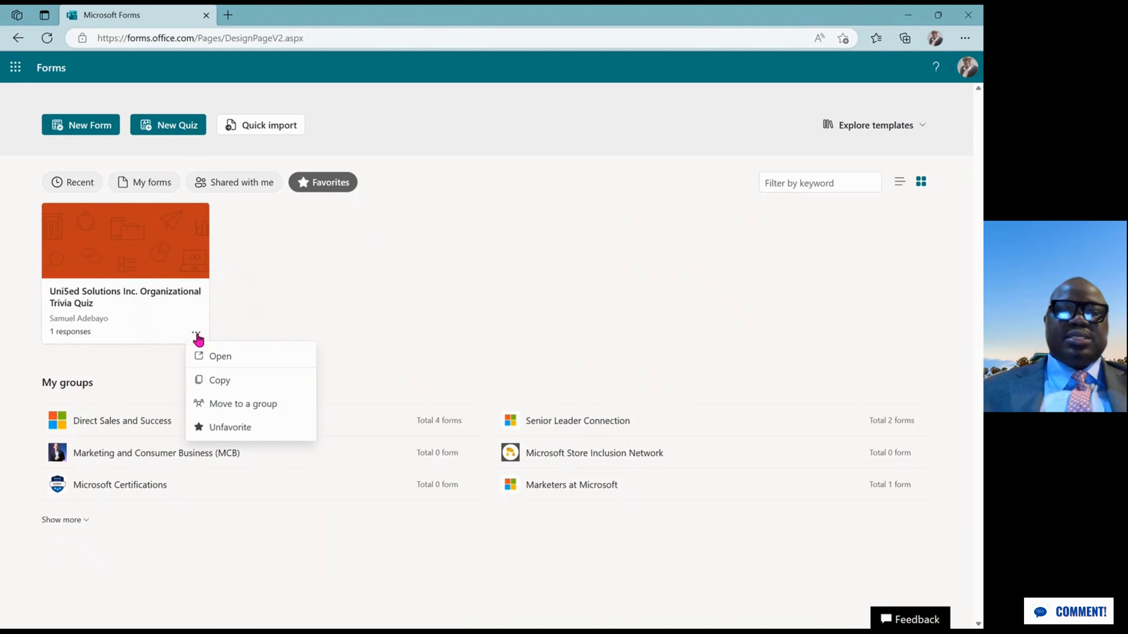
left_click(224, 428)
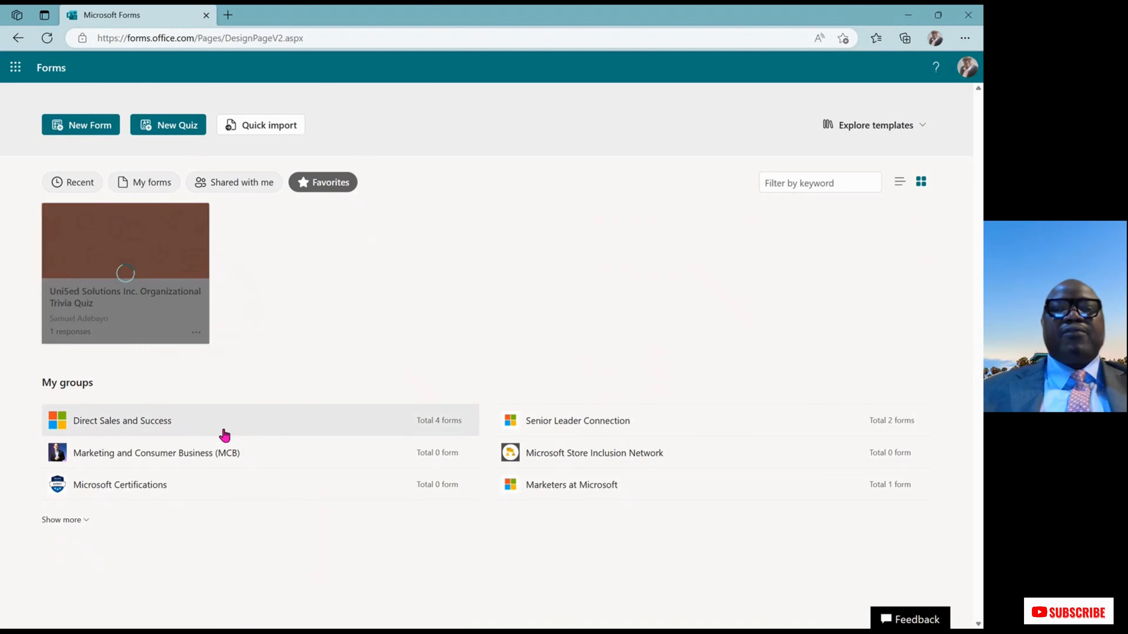
left_click(75, 186)
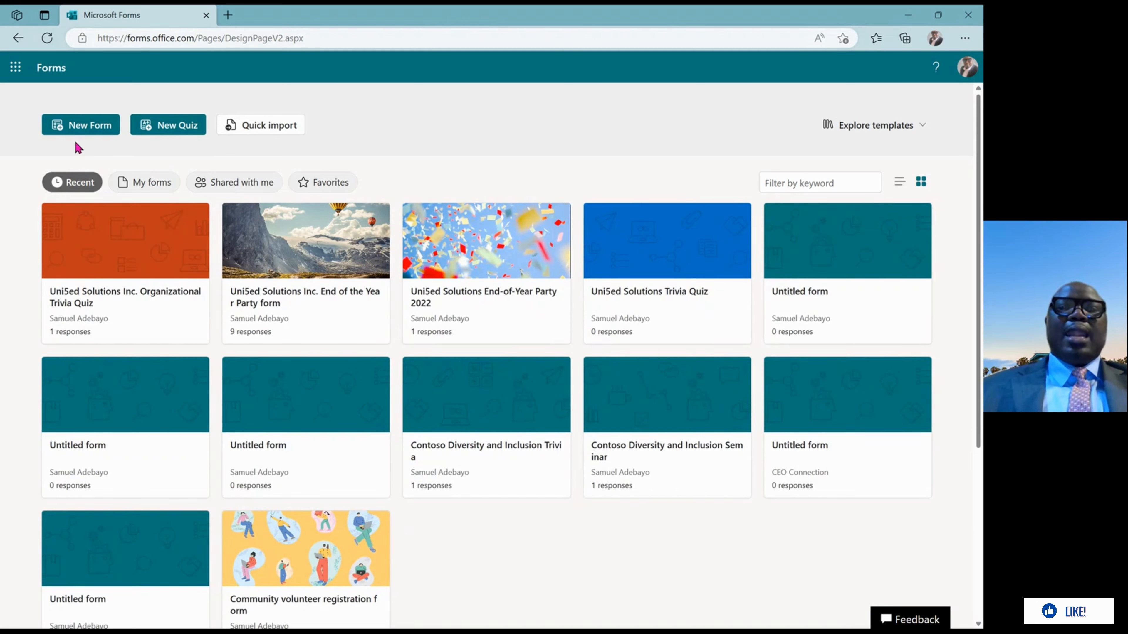
Create a new blank Untitled form with New Form
left_click(89, 129)
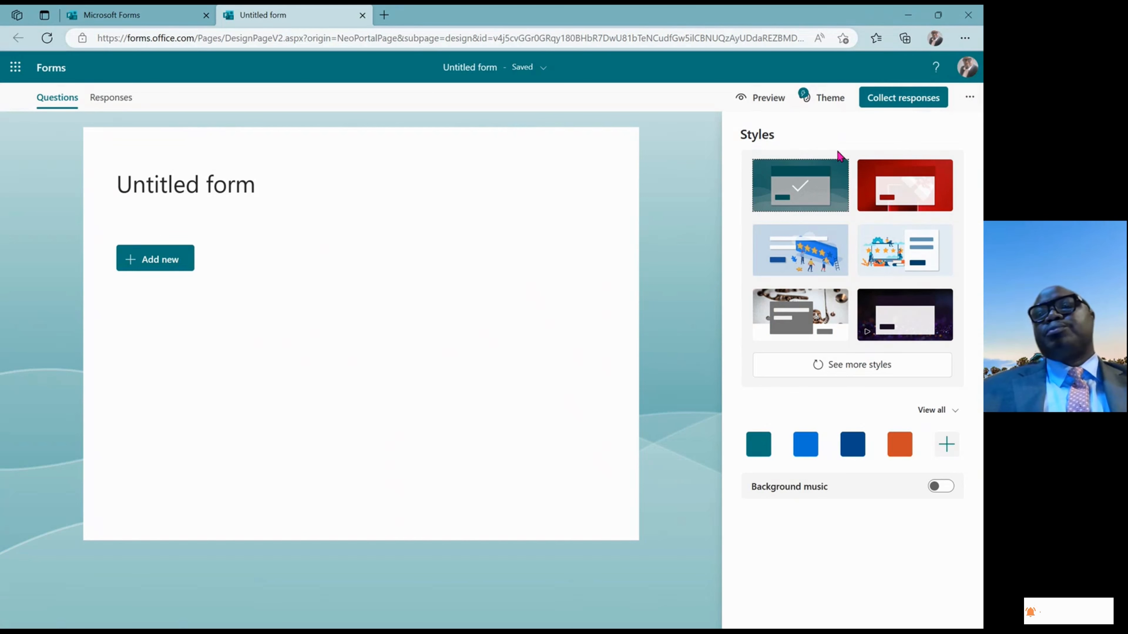
Generate a view-and-edit collaboration link for the Untitled form via Collaborate or Duplicate
left_click(969, 99)
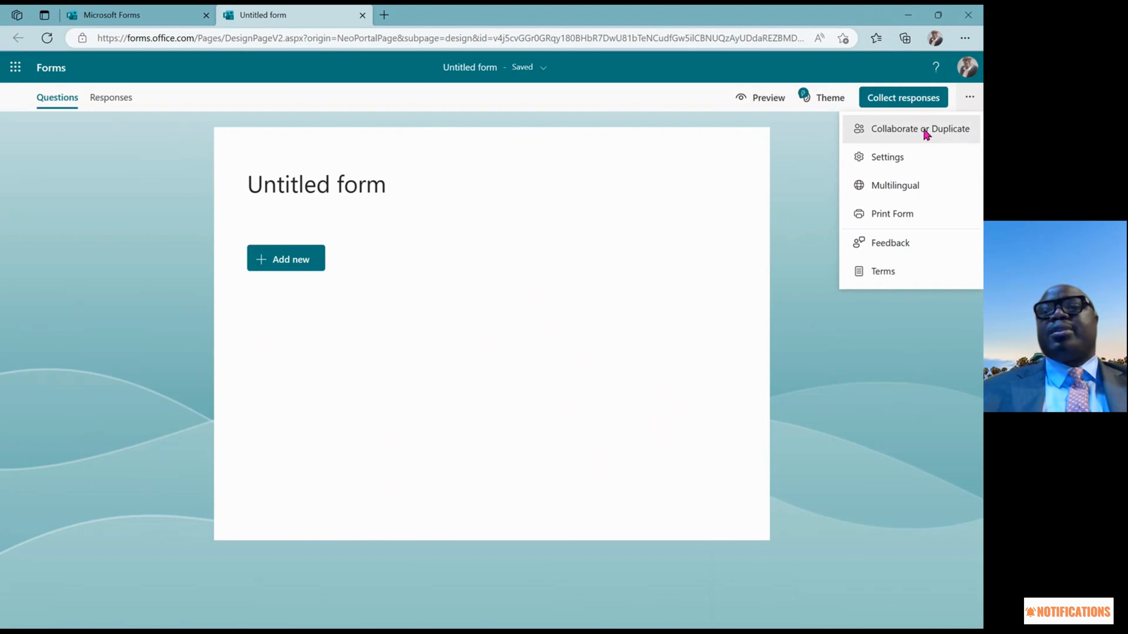
left_click(925, 133)
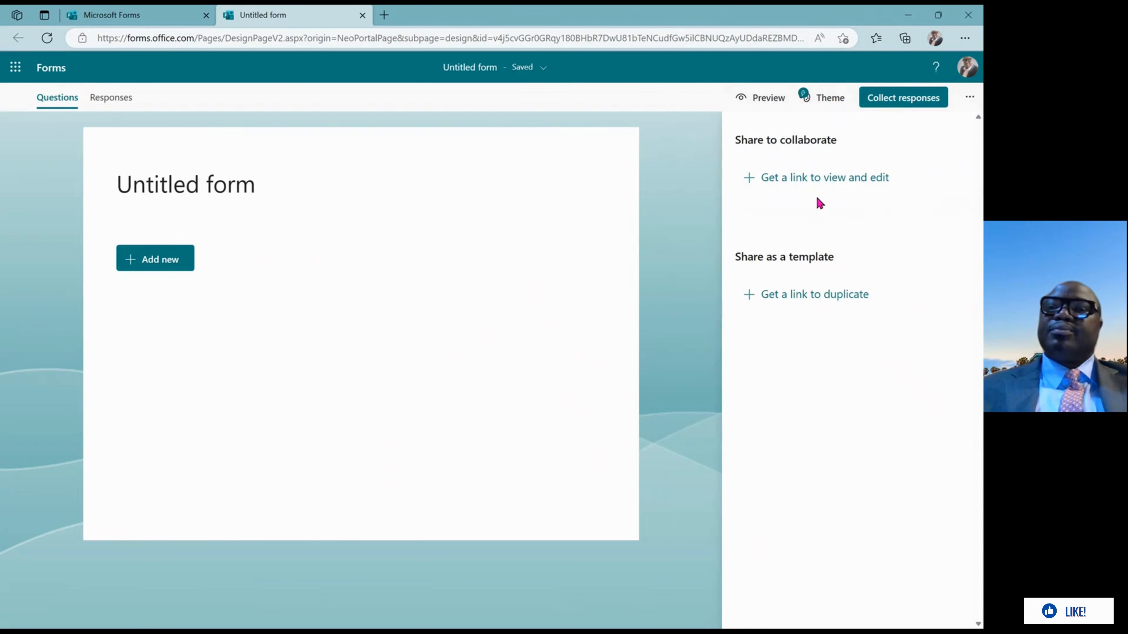
left_click(824, 181)
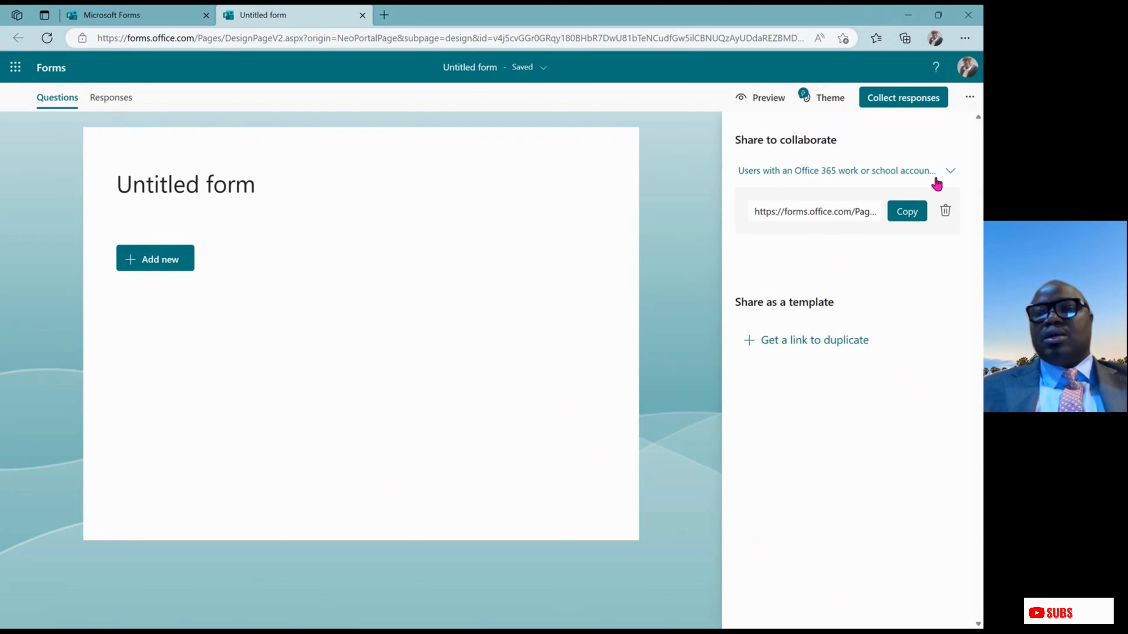
Set the collaboration link to 'People in my organization can view and edit' and copy it
left_click(952, 174)
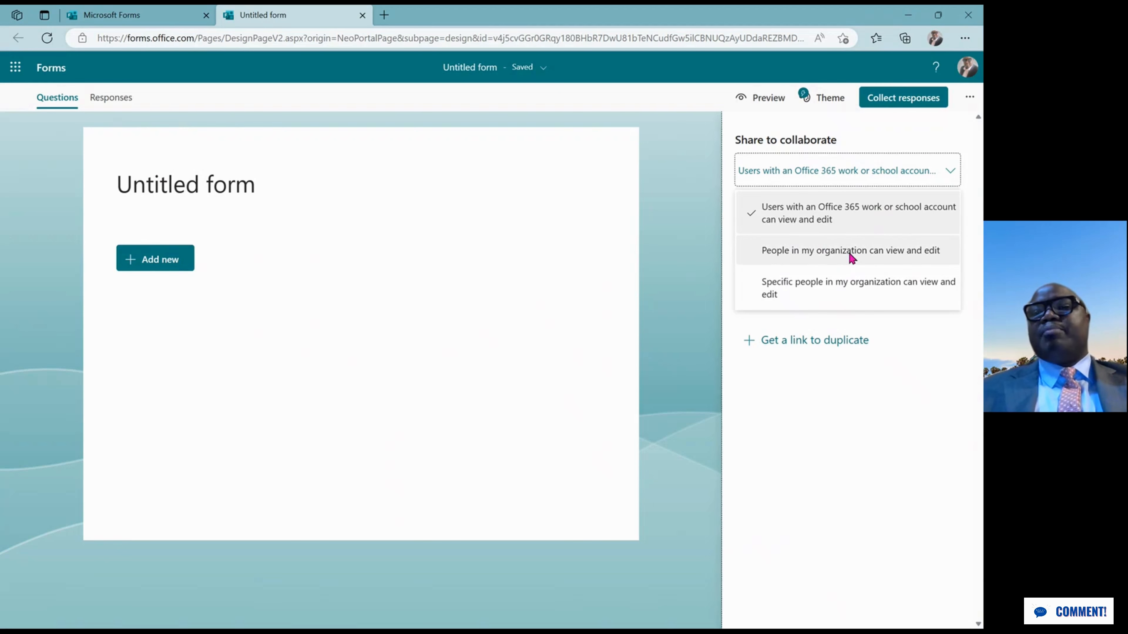
left_click(850, 253)
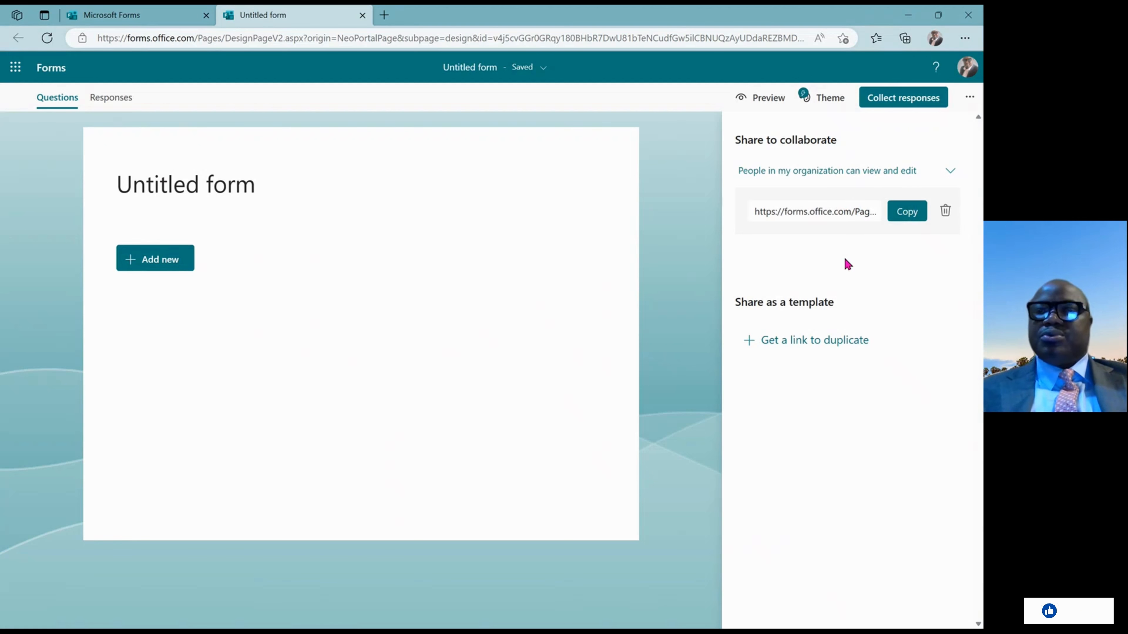
left_click(910, 215)
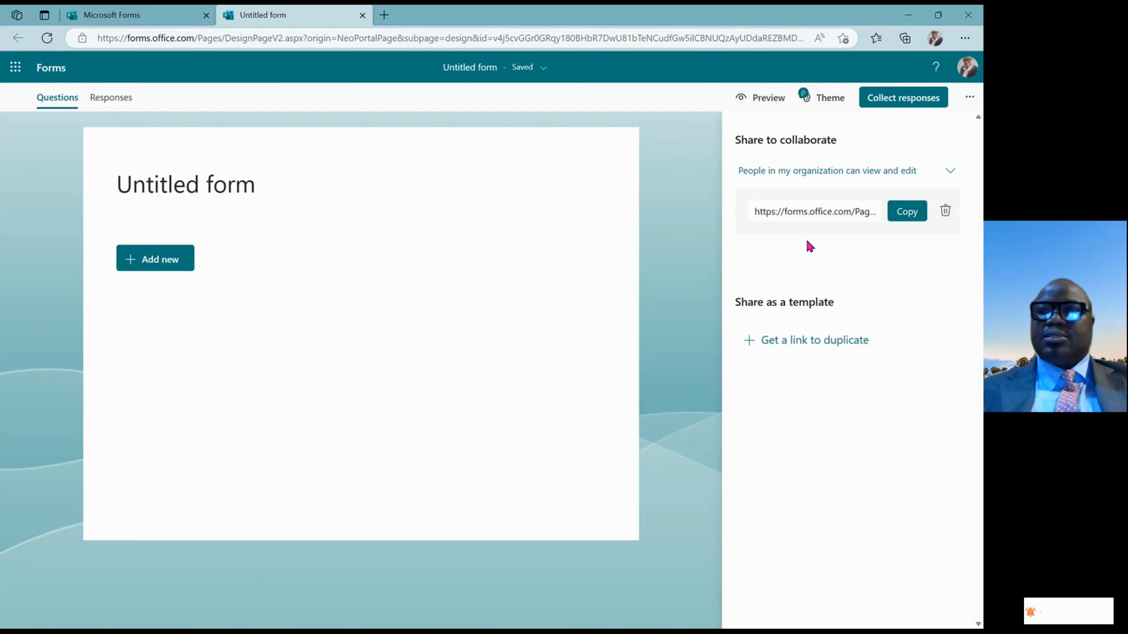
left_click(900, 214)
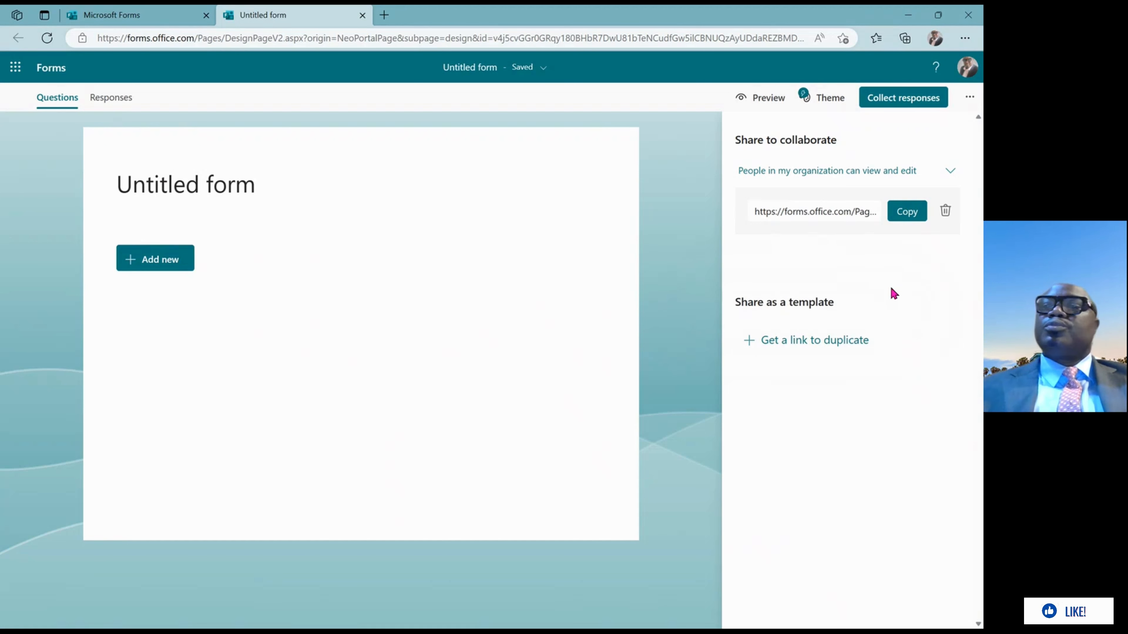
Turn on 'One response per person' in the form's Settings pane
left_click(971, 99)
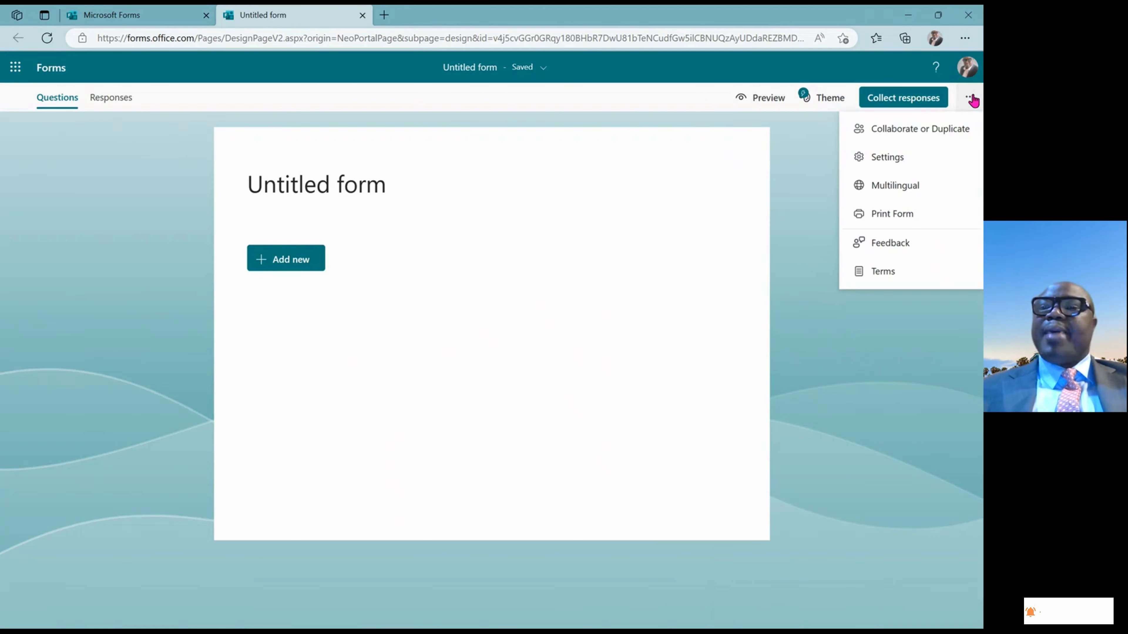
left_click(891, 158)
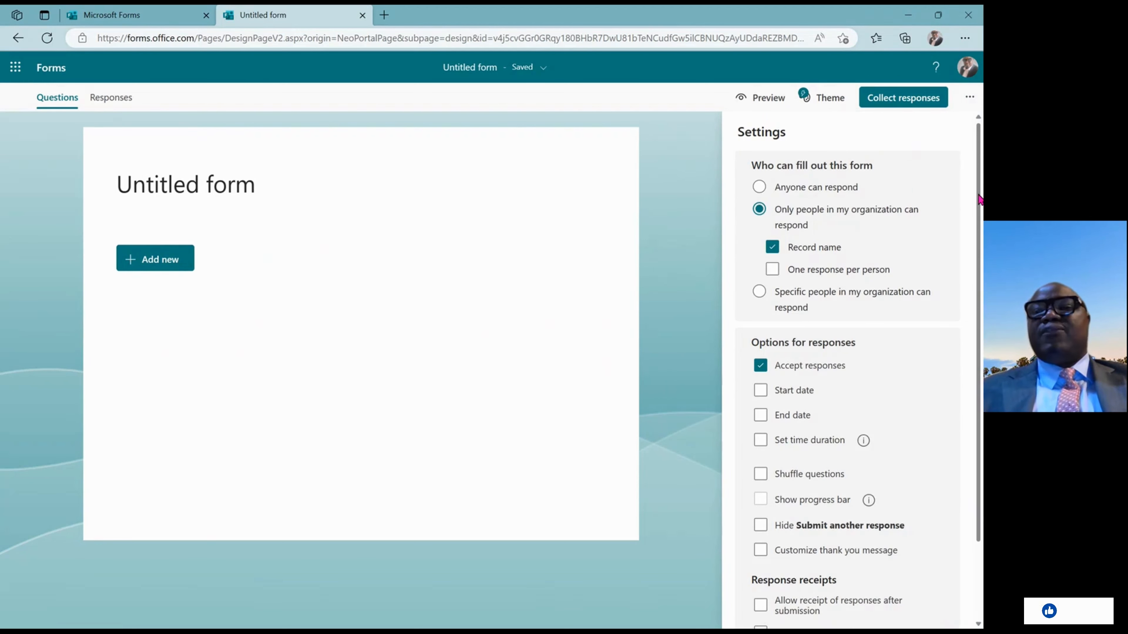
scroll(981, 200, "down", 1)
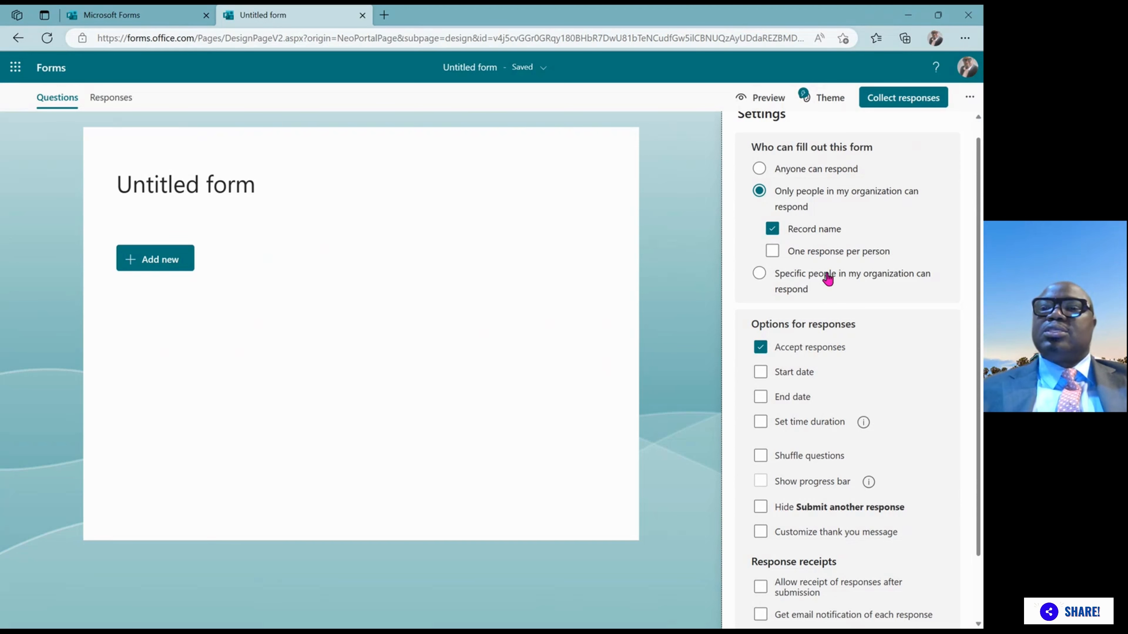
left_click(773, 256)
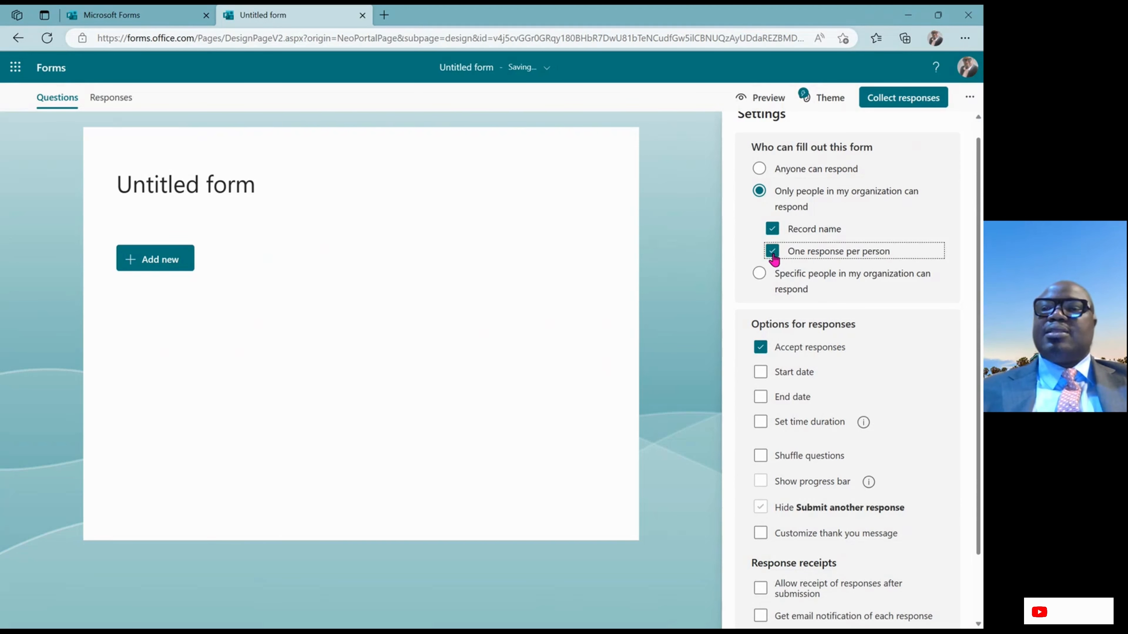
left_click_drag(979, 286, 981, 306)
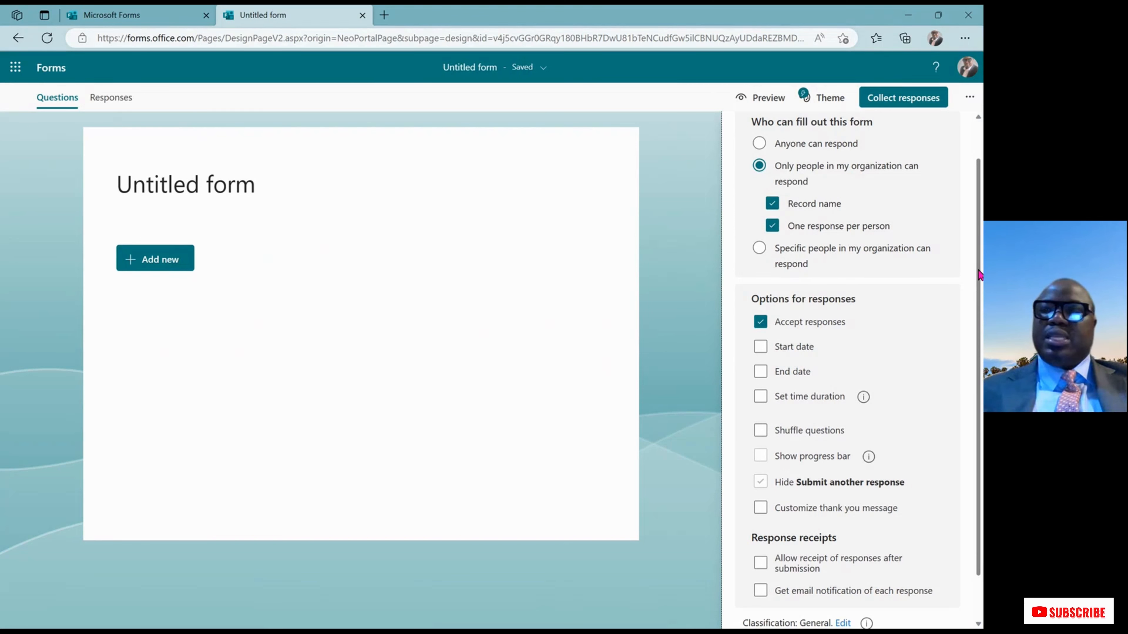
scroll(980, 276, "down", 1)
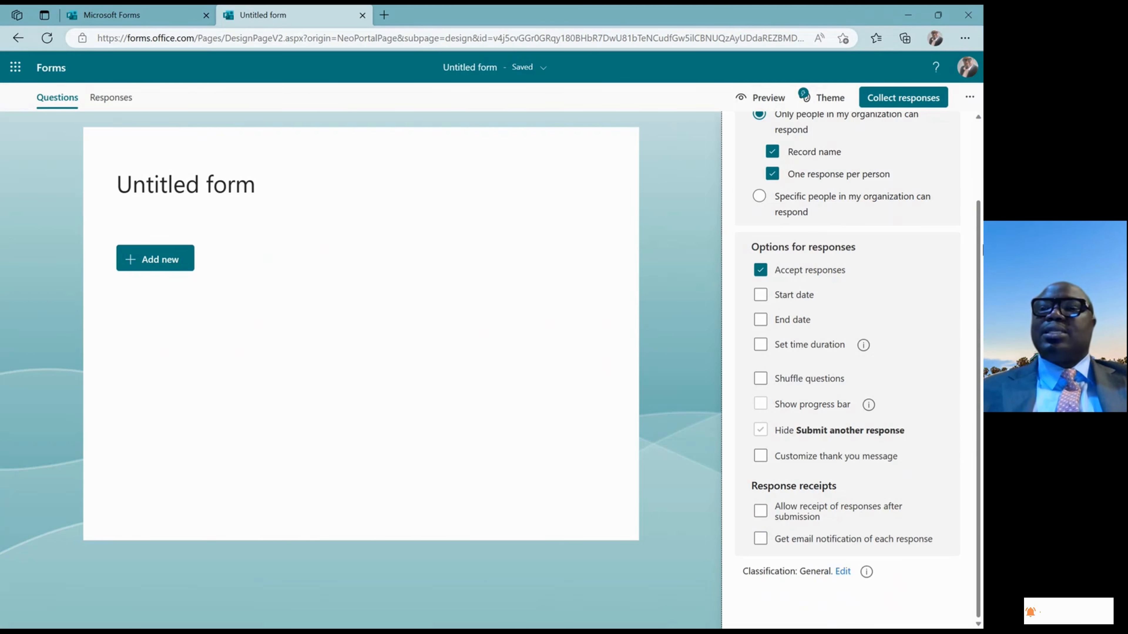
left_click_drag(979, 258, 979, 168)
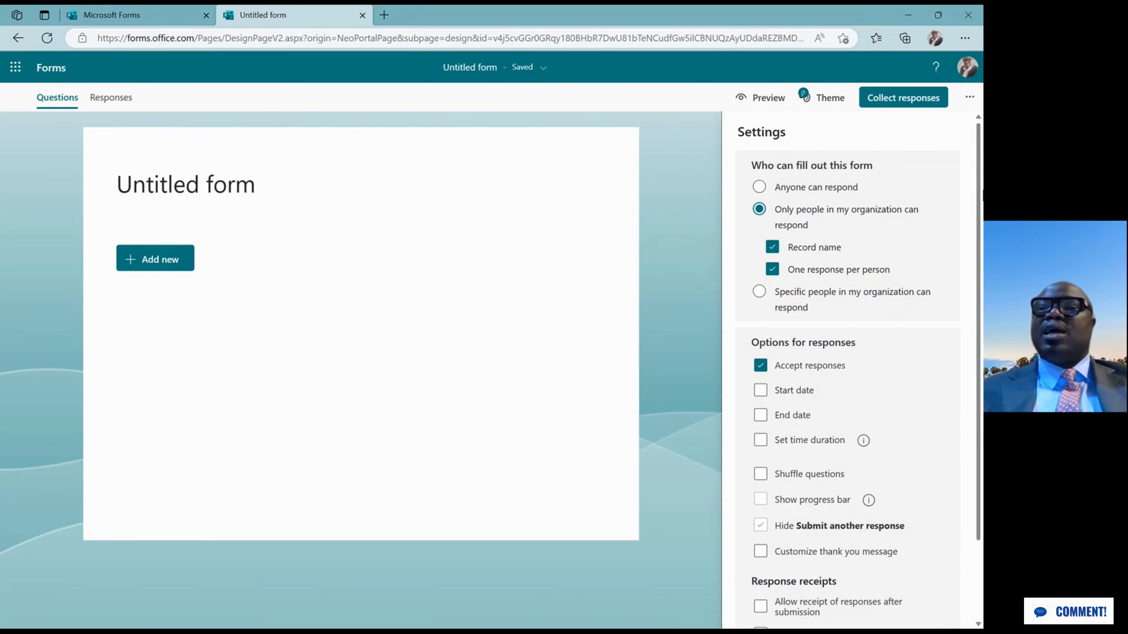
left_click(971, 101)
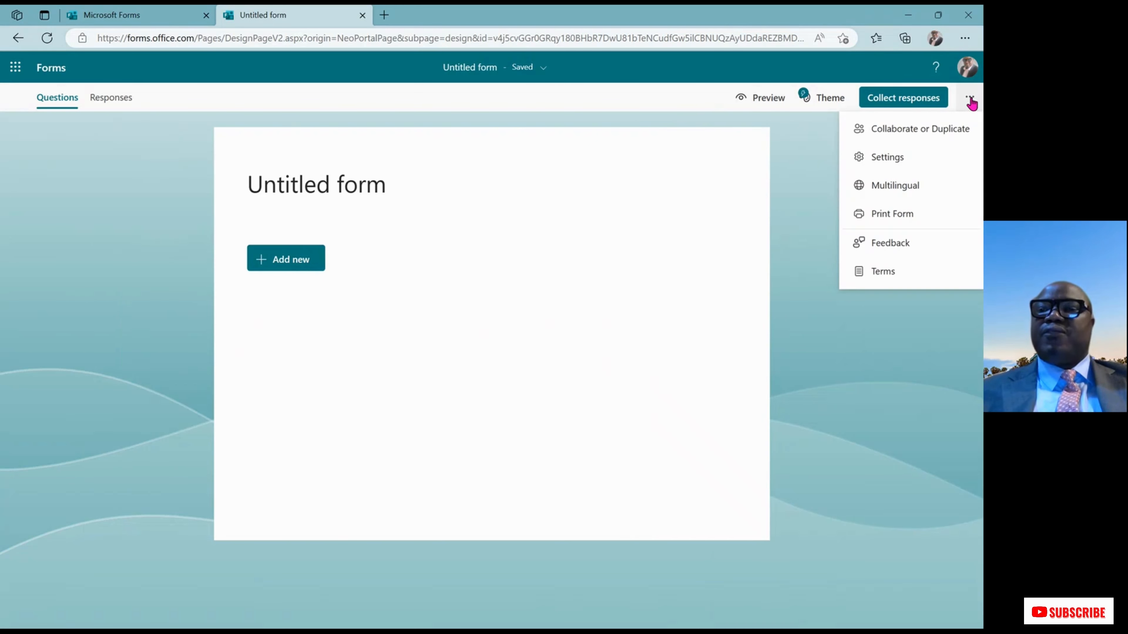
Add Español as an extra form language in Multilingual, then delete it again
left_click(923, 190)
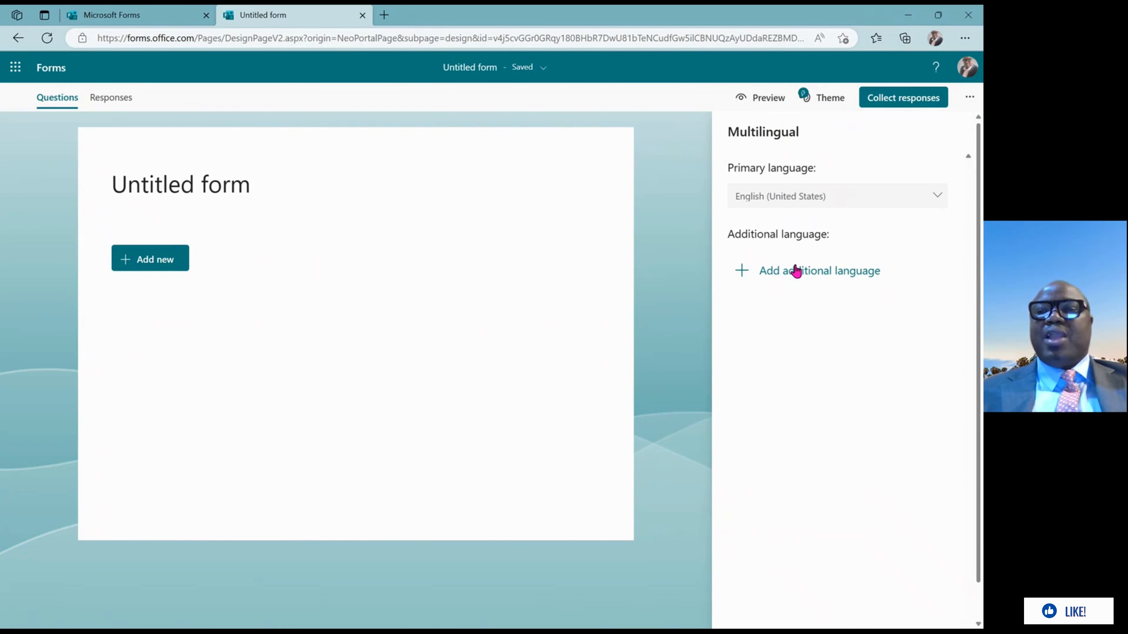
left_click(797, 271)
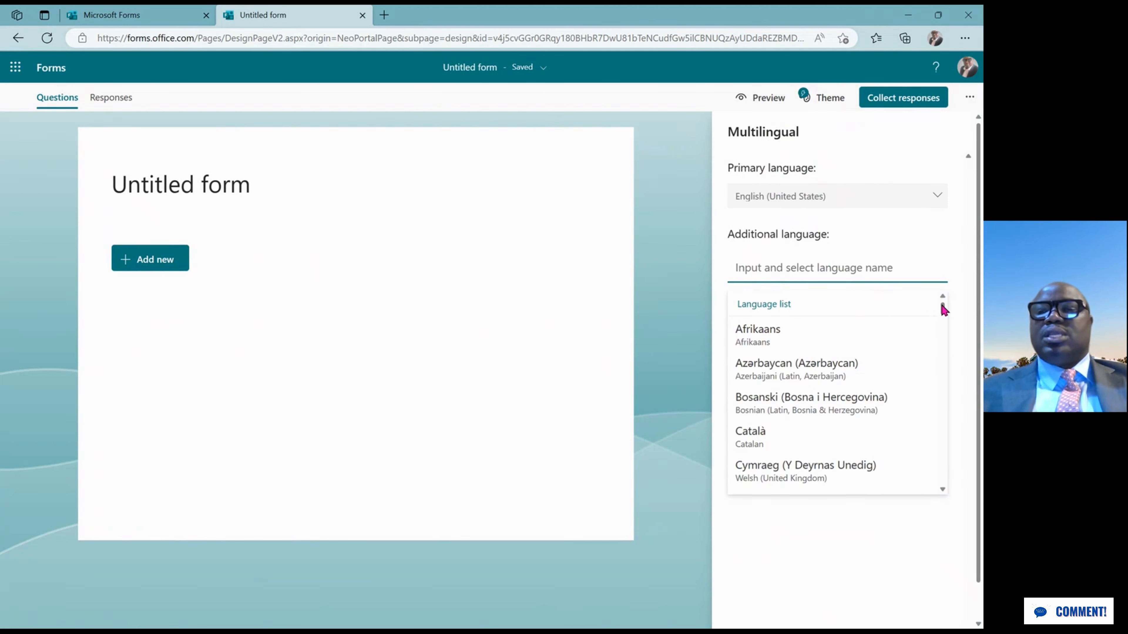
left_click_drag(943, 310, 944, 328)
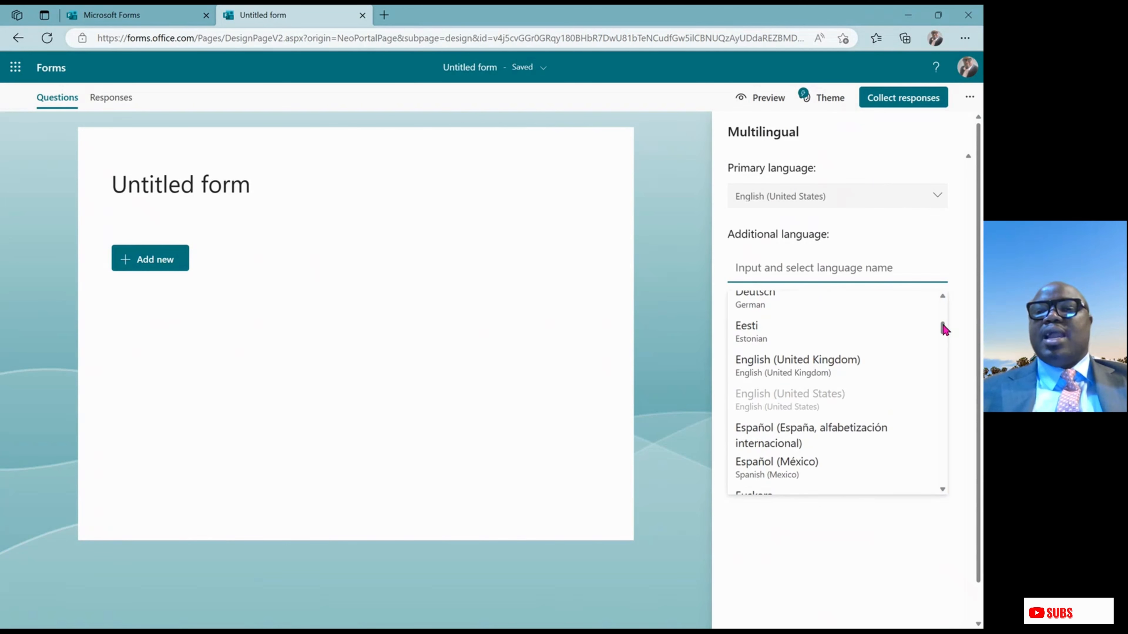
left_click(851, 430)
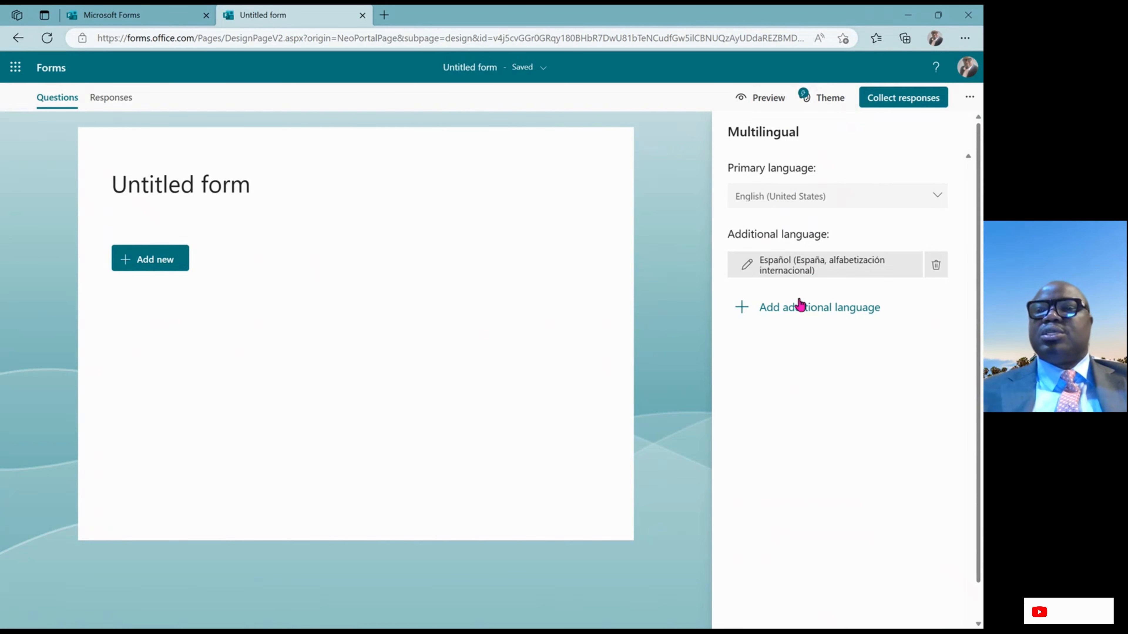
left_click(936, 267)
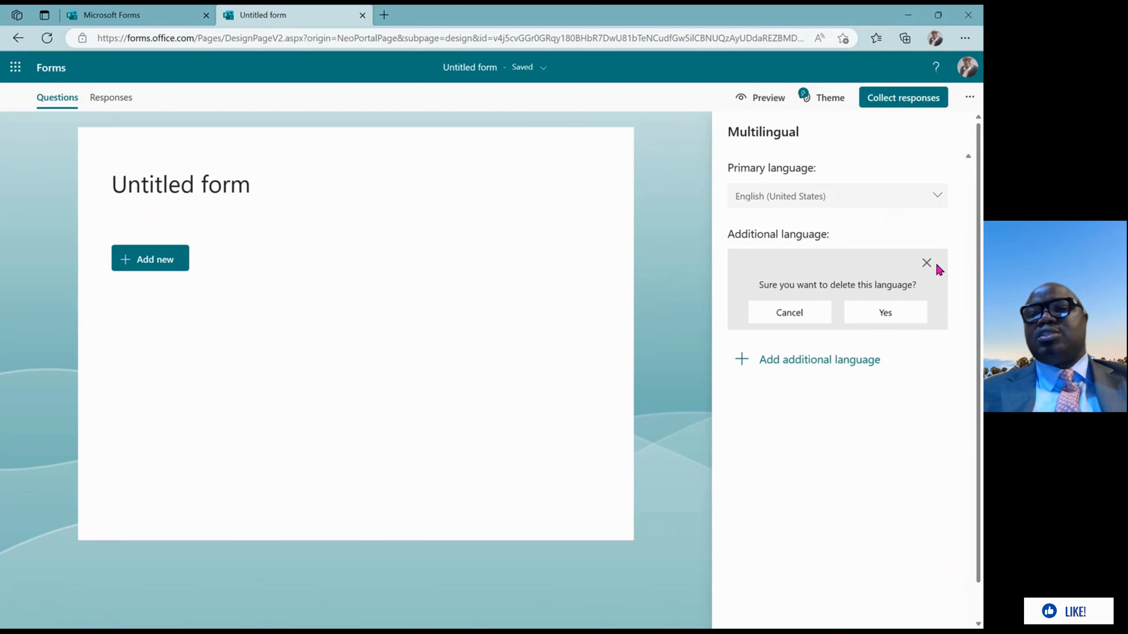
left_click(887, 321)
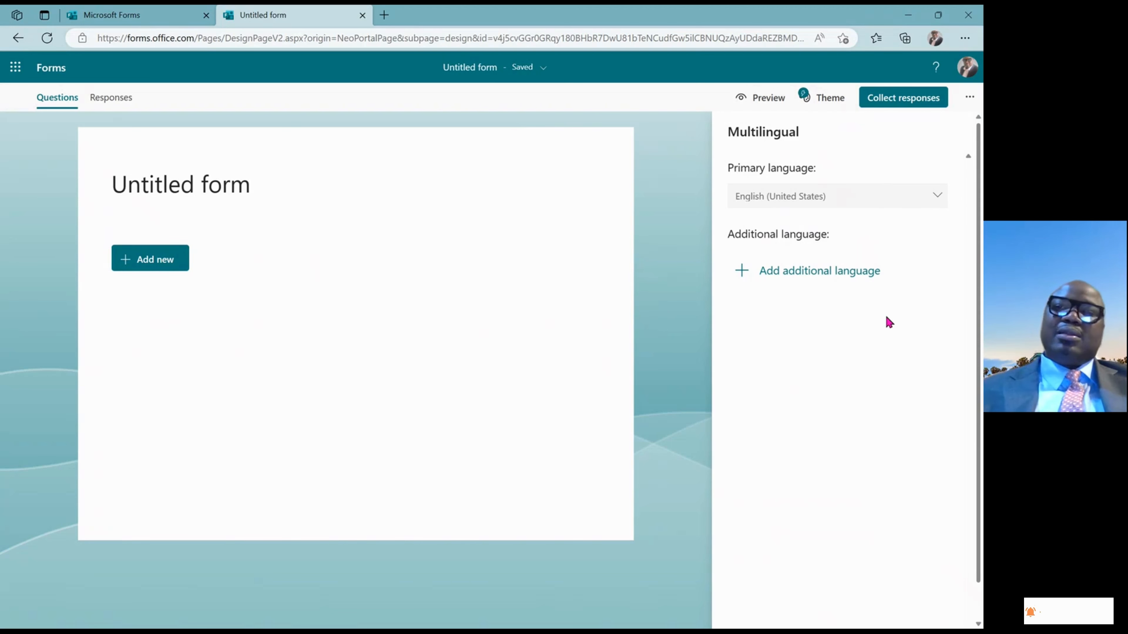
Preview the form's print view, check the Printer list, then return to the editor without printing
left_click(968, 99)
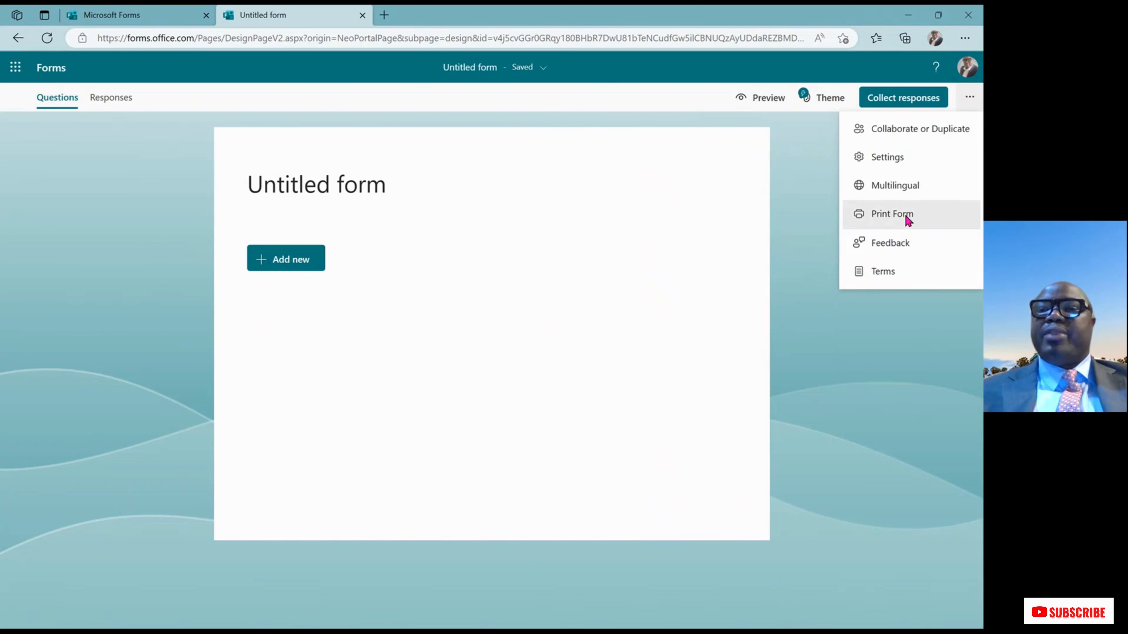
left_click(908, 220)
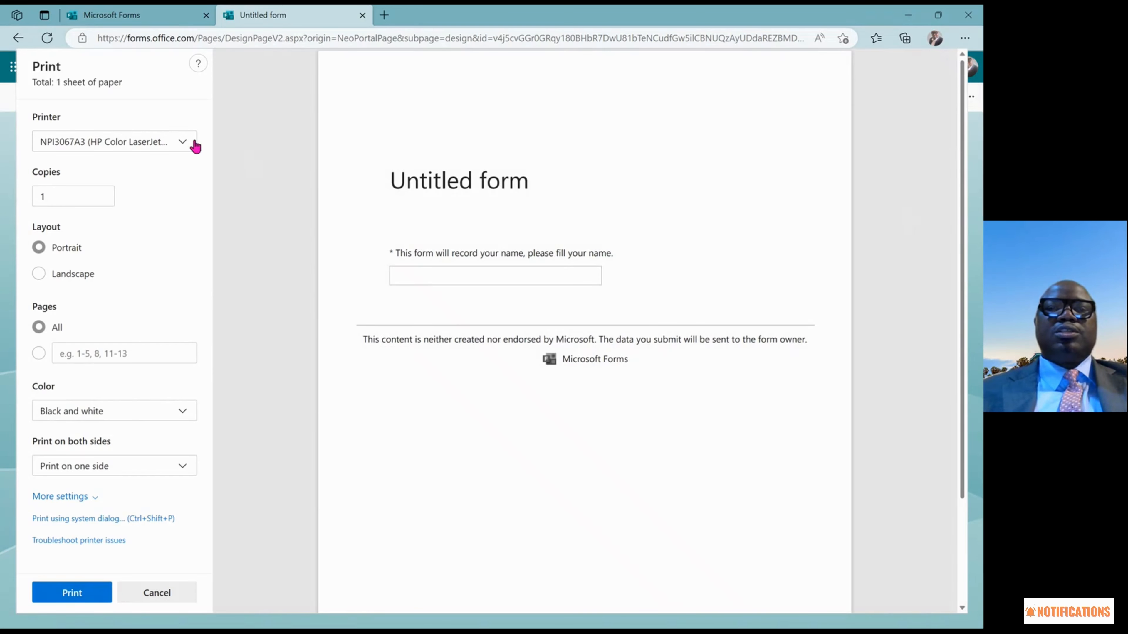
left_click(184, 142)
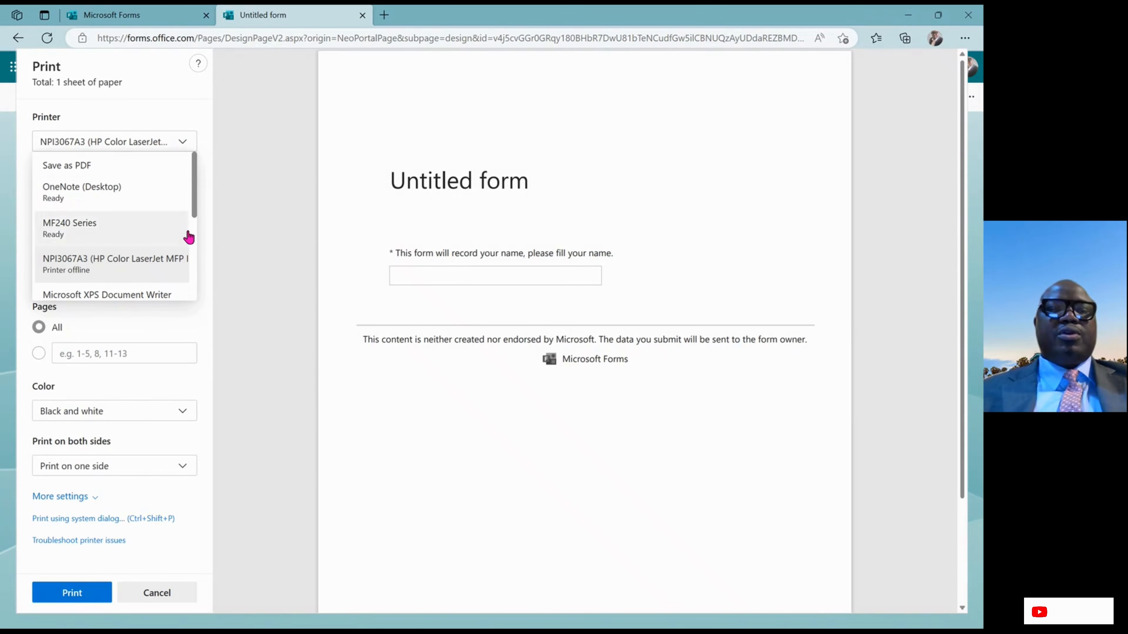
left_click(247, 226)
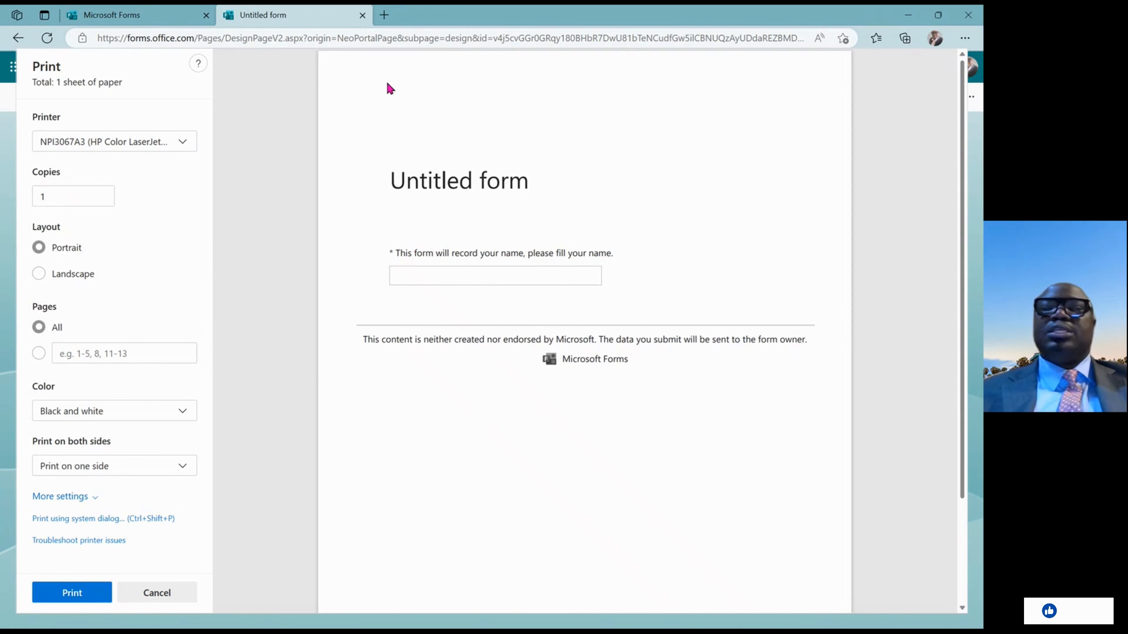
left_click(18, 38)
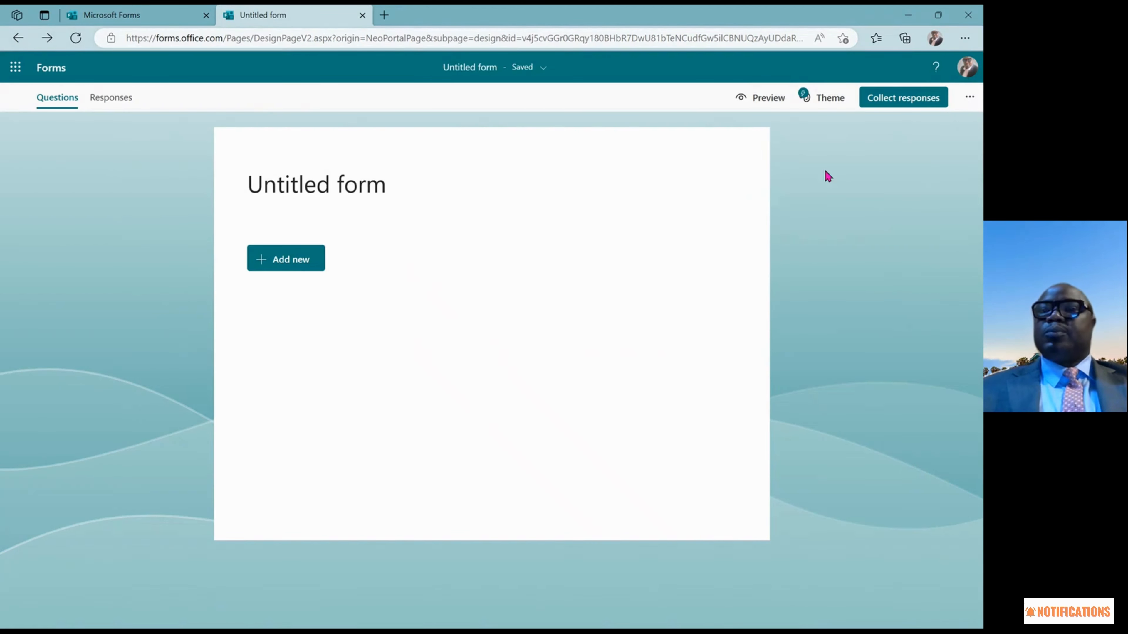
Show the form's theme styles and load the extra background styles
left_click(831, 99)
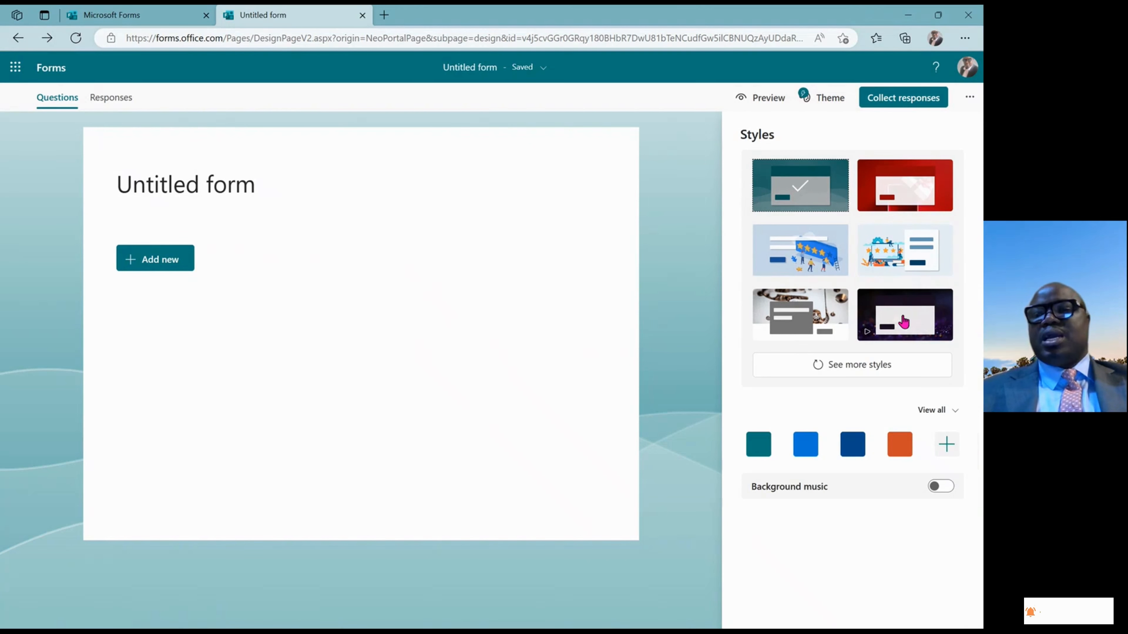
left_click(870, 376)
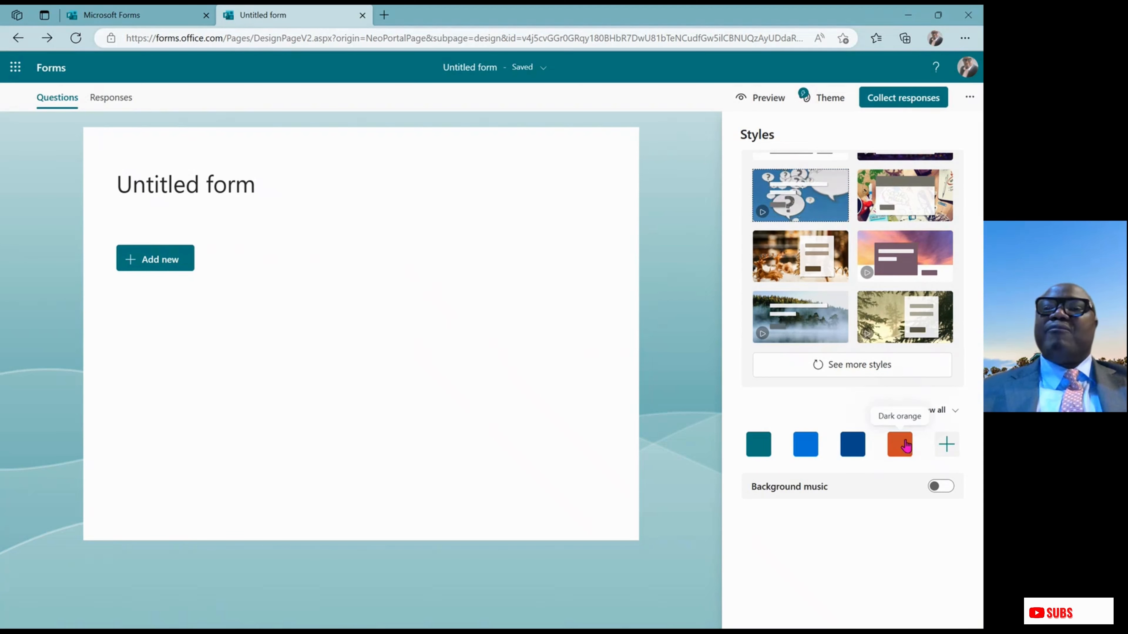
Preview the form in computer and mobile layouts, then return to the editor
left_click(768, 98)
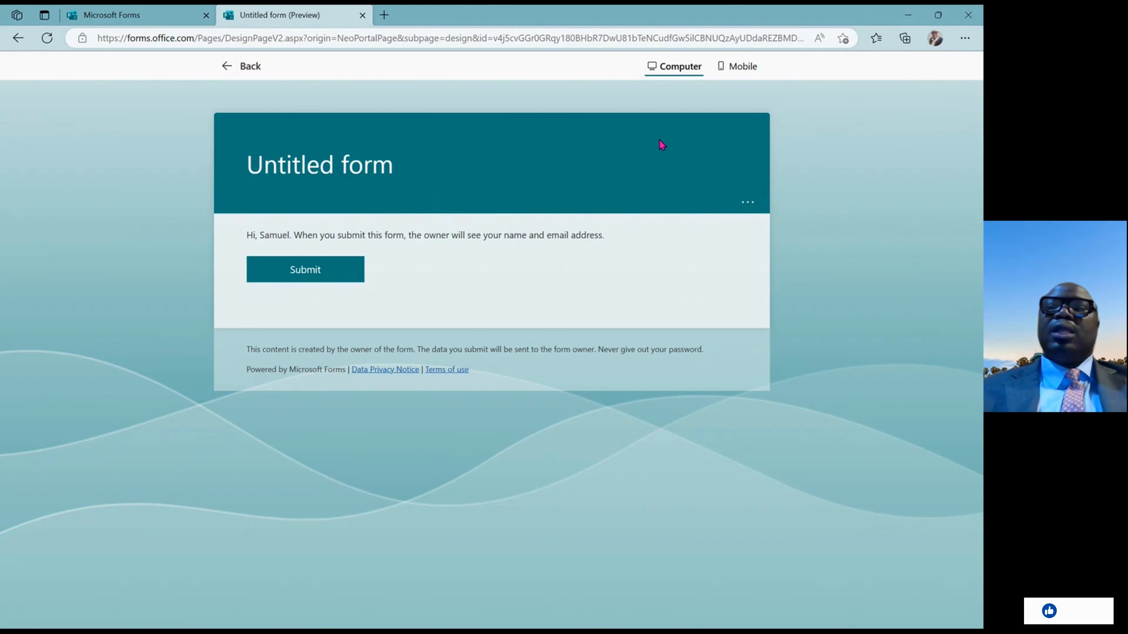
left_click(737, 65)
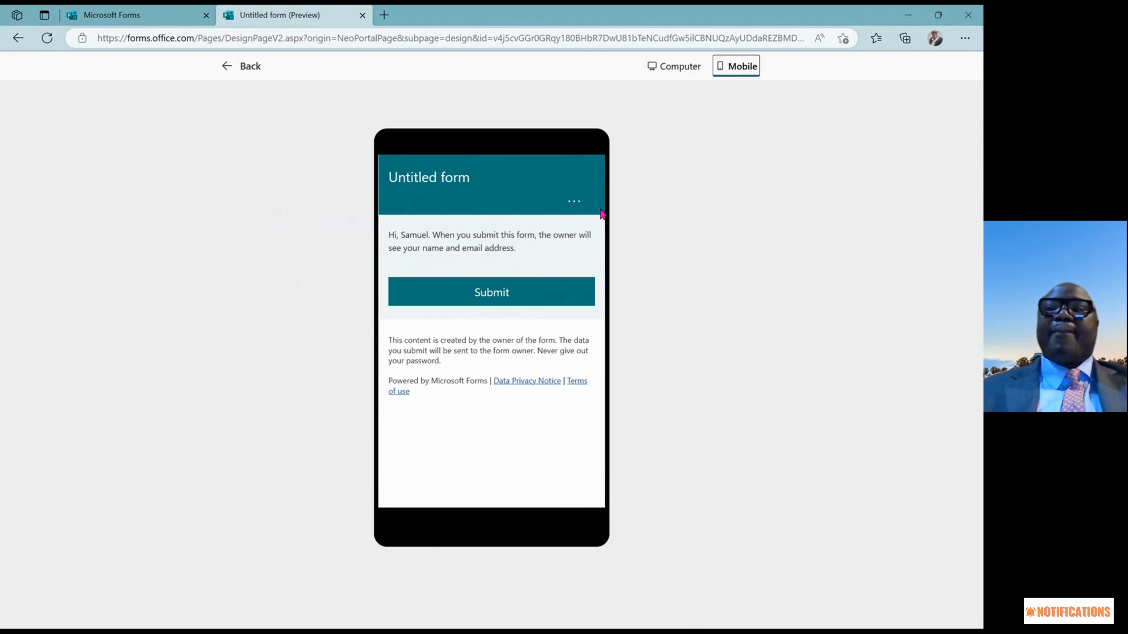
left_click(229, 76)
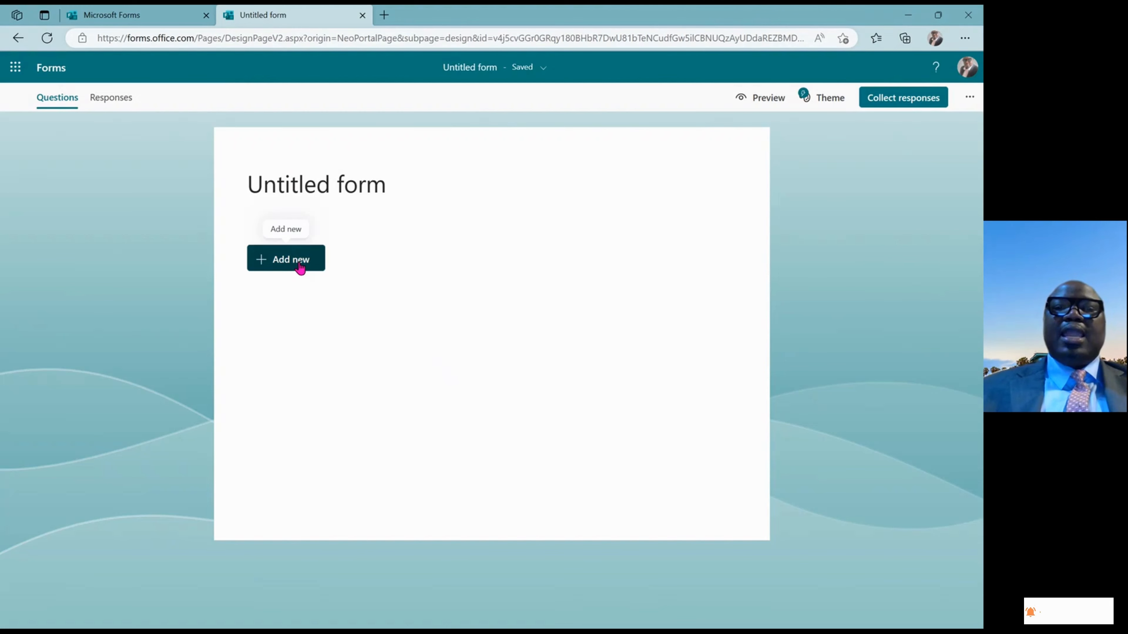
Title the form 'Uni5ed Solutions 2022 End-of-Year Party Form'
left_click(317, 191)
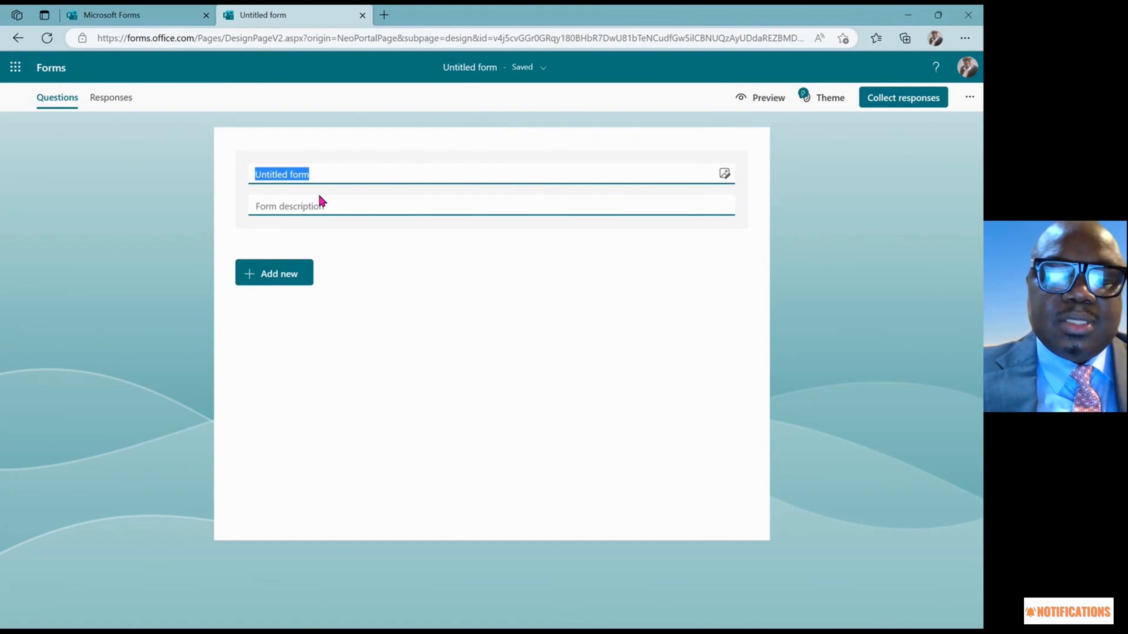
type("Uni5")
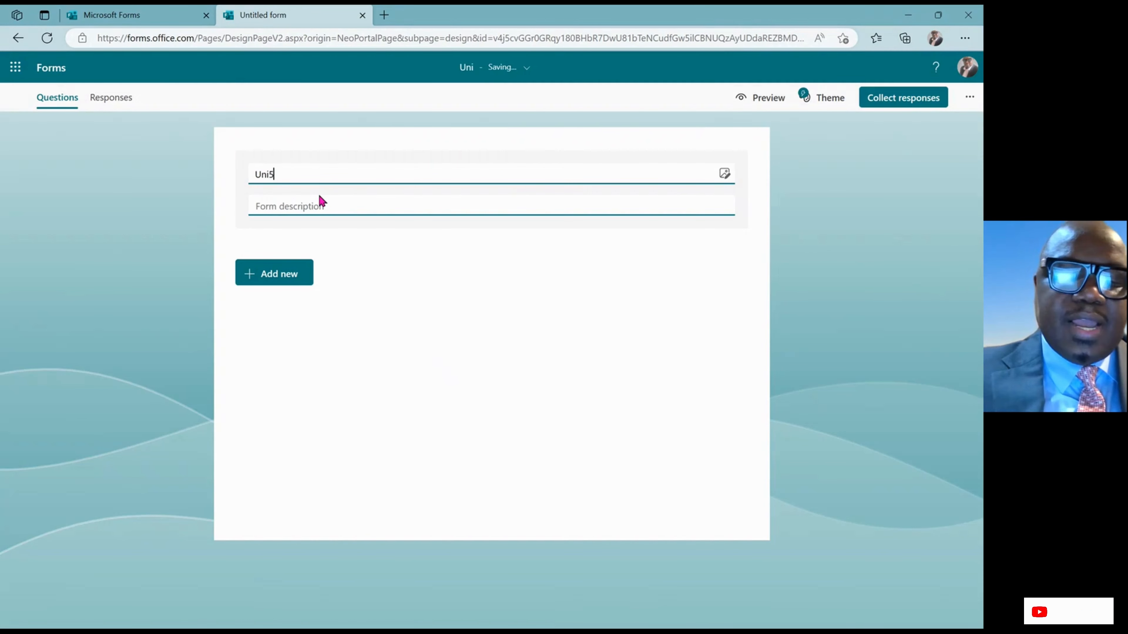
type("ed ")
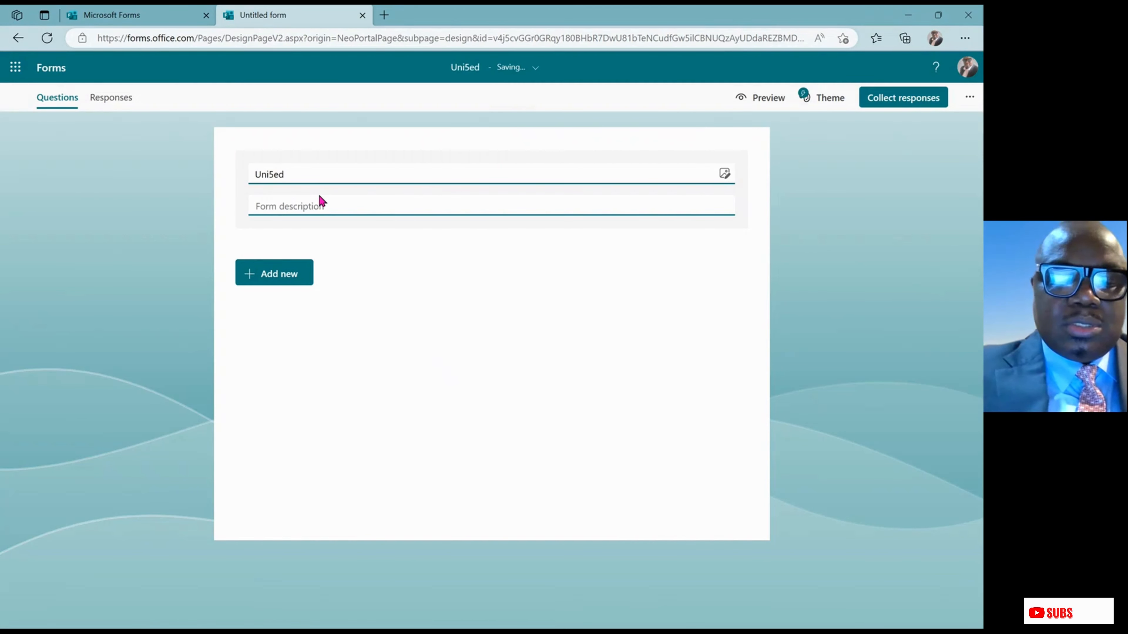
type("Solut")
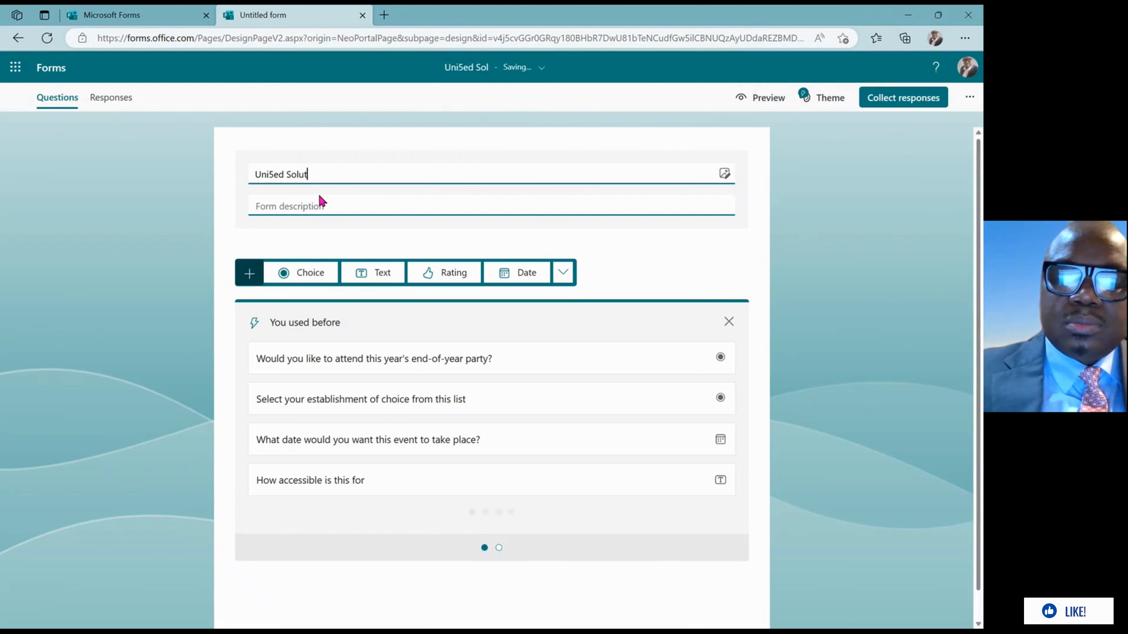
type("ions")
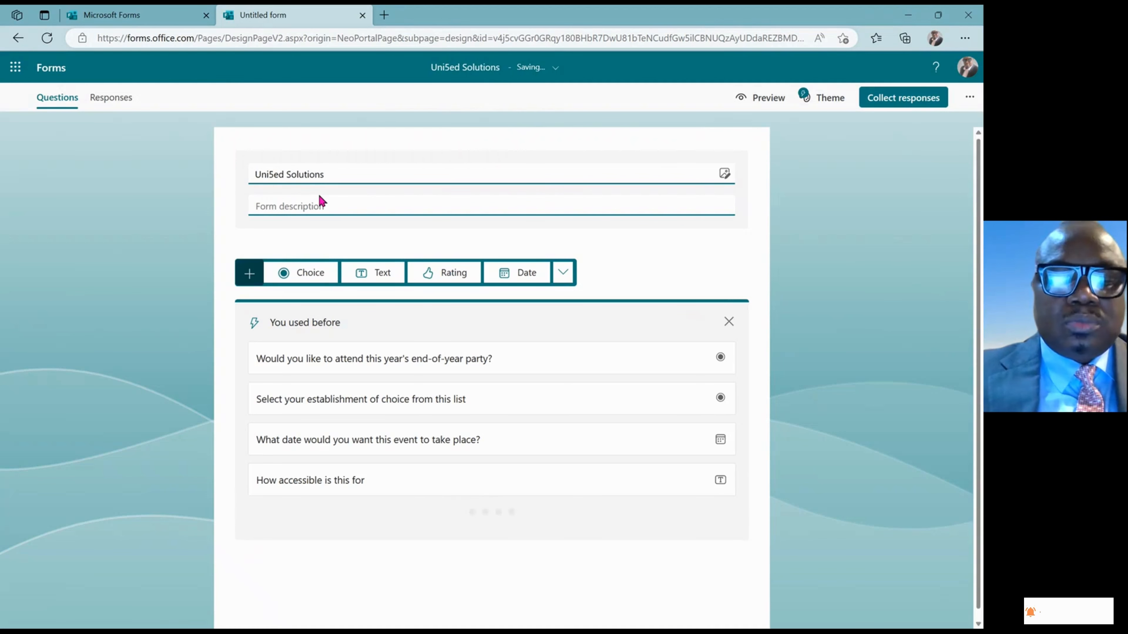
type(" 29")
key("BackSpace")
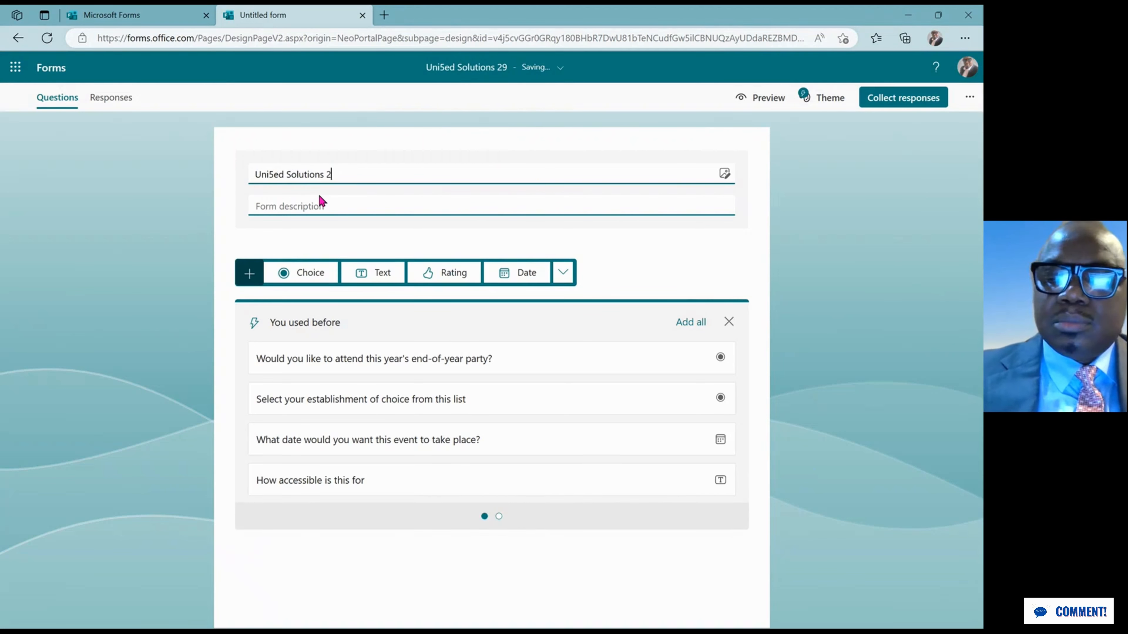
type("022")
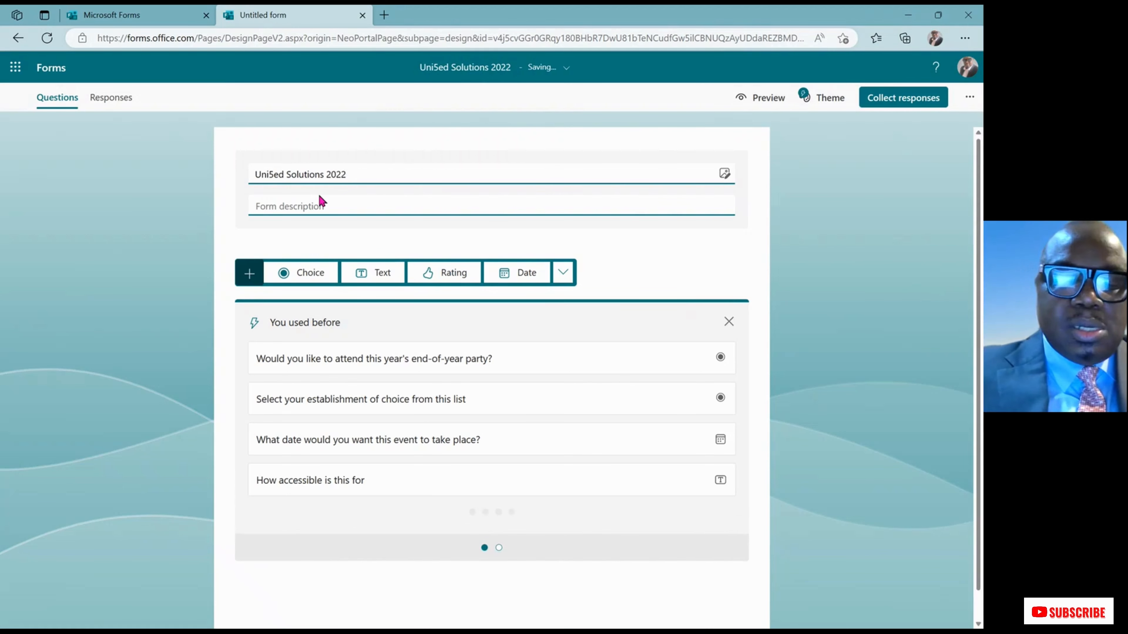
type(" End")
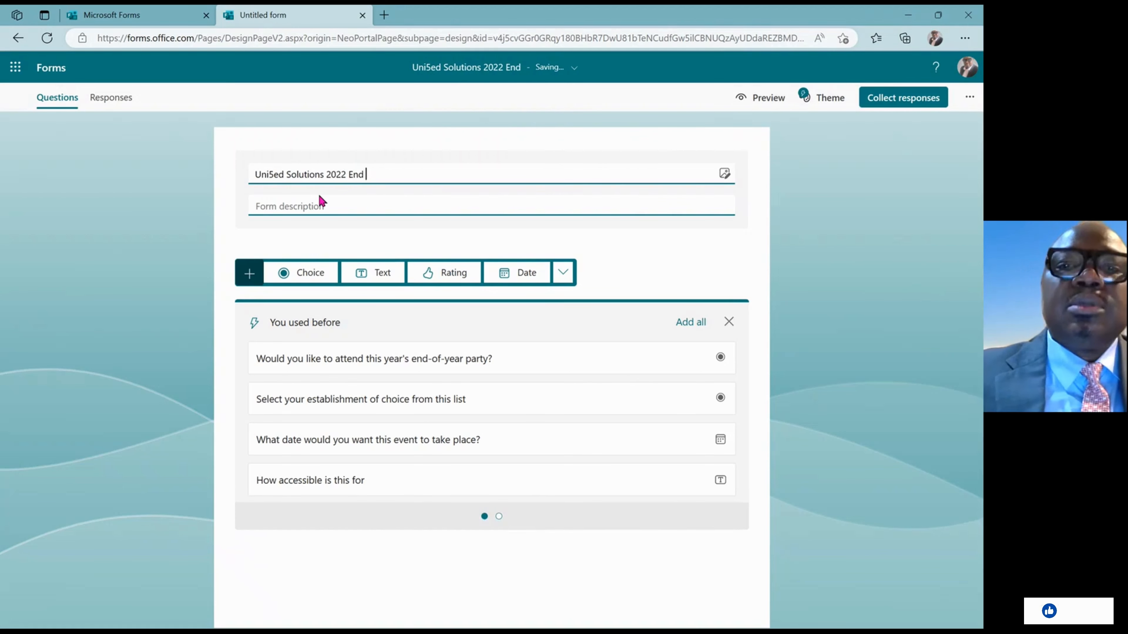
key("BackSpace")
type("-o")
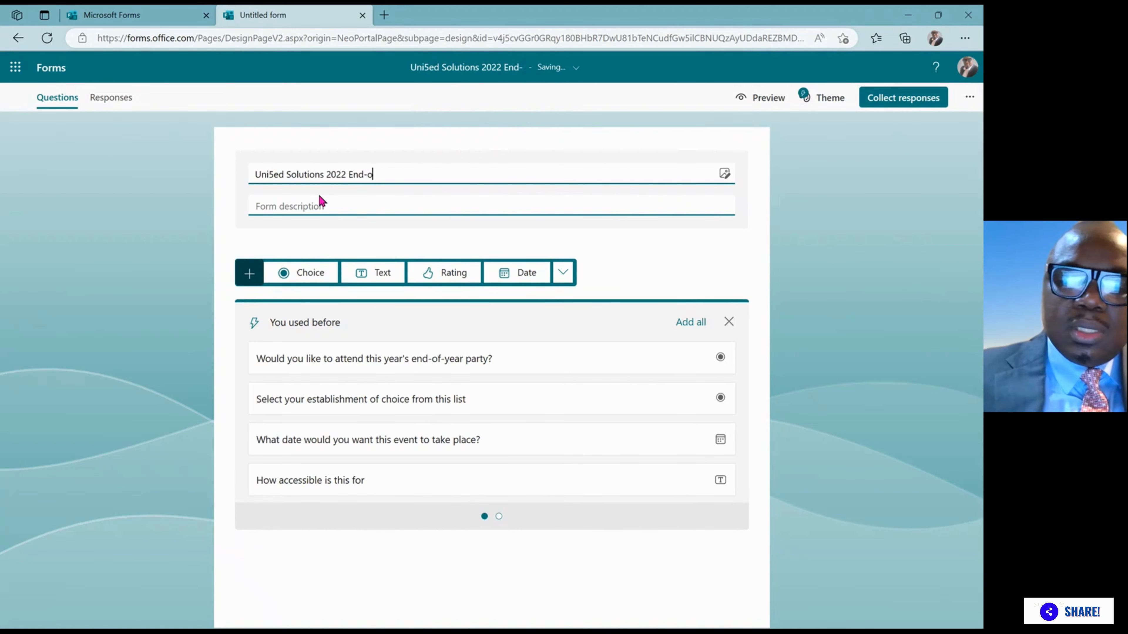
type("f-Yea")
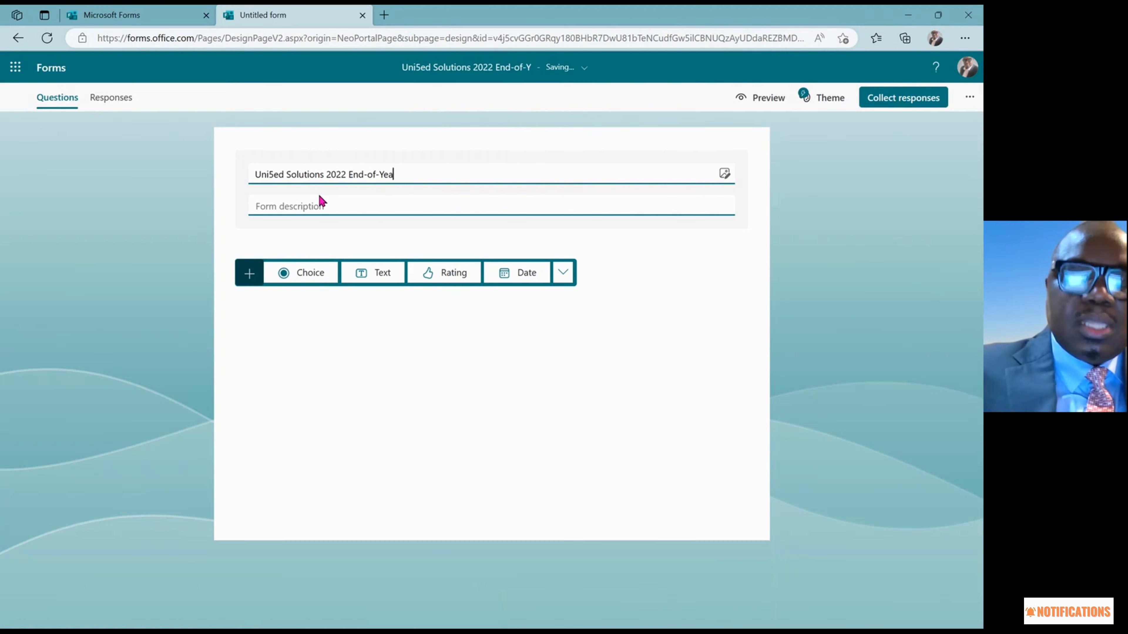
type("r P")
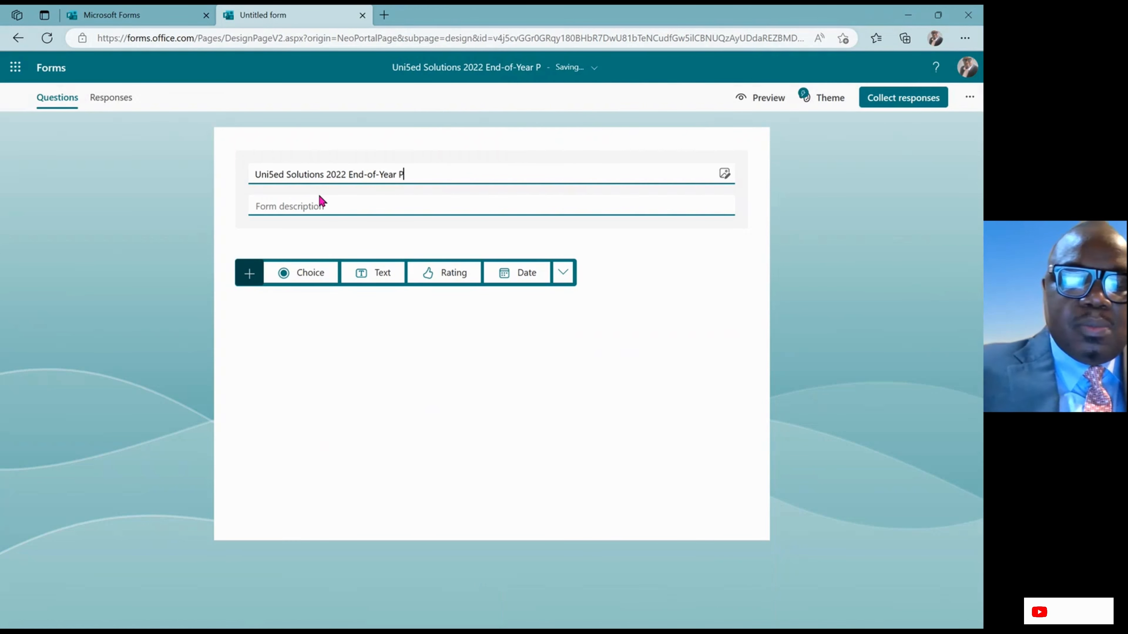
type("arty")
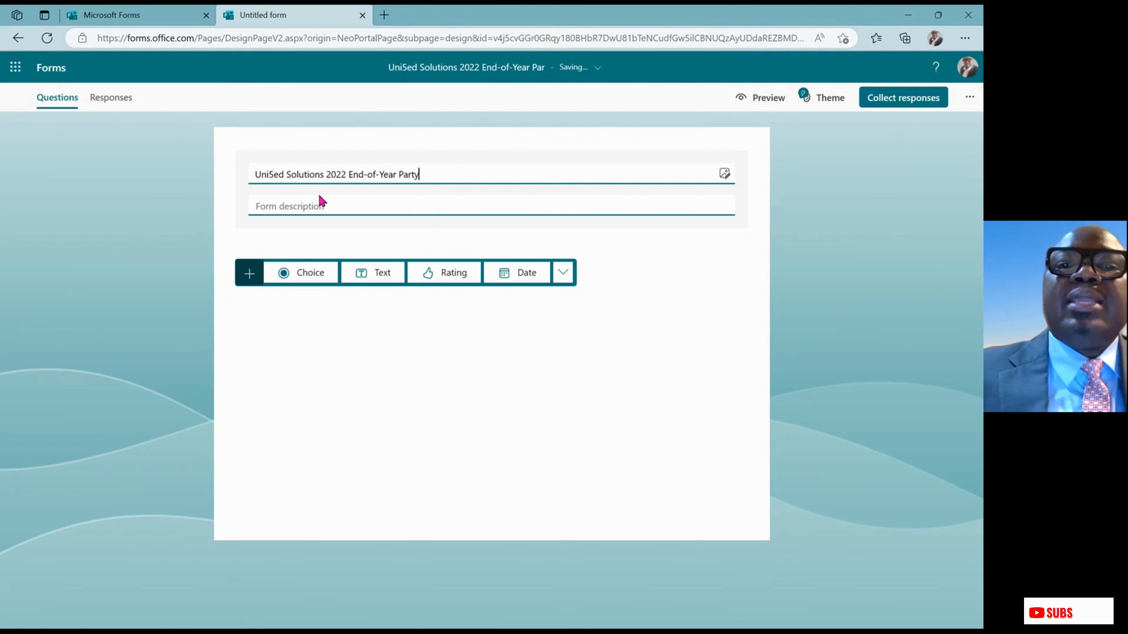
type(" Fo")
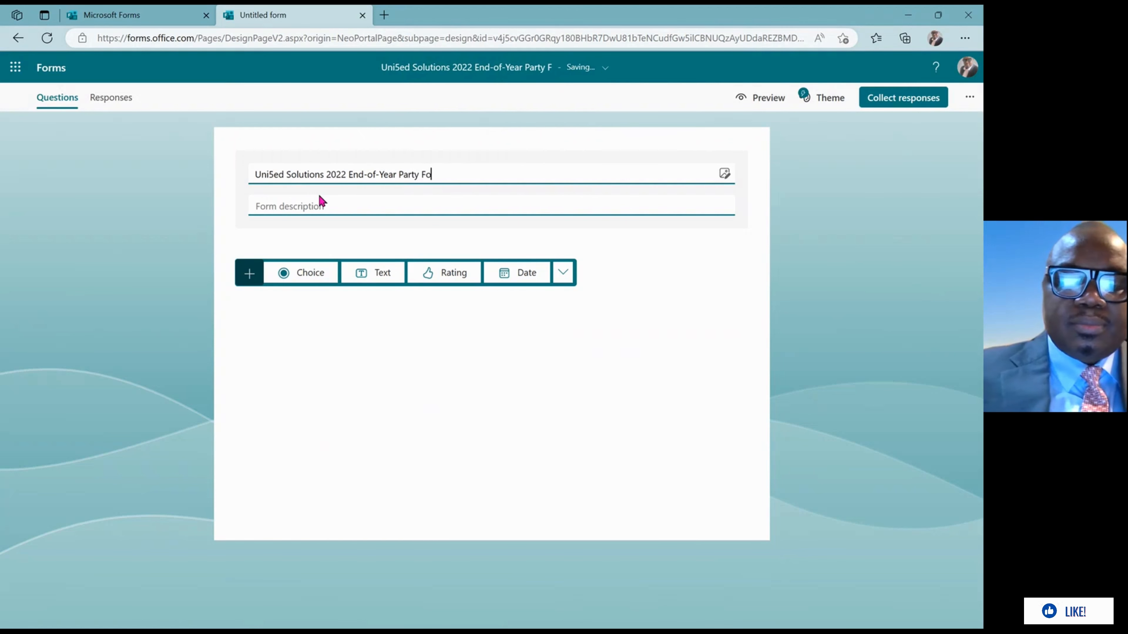
type("rm")
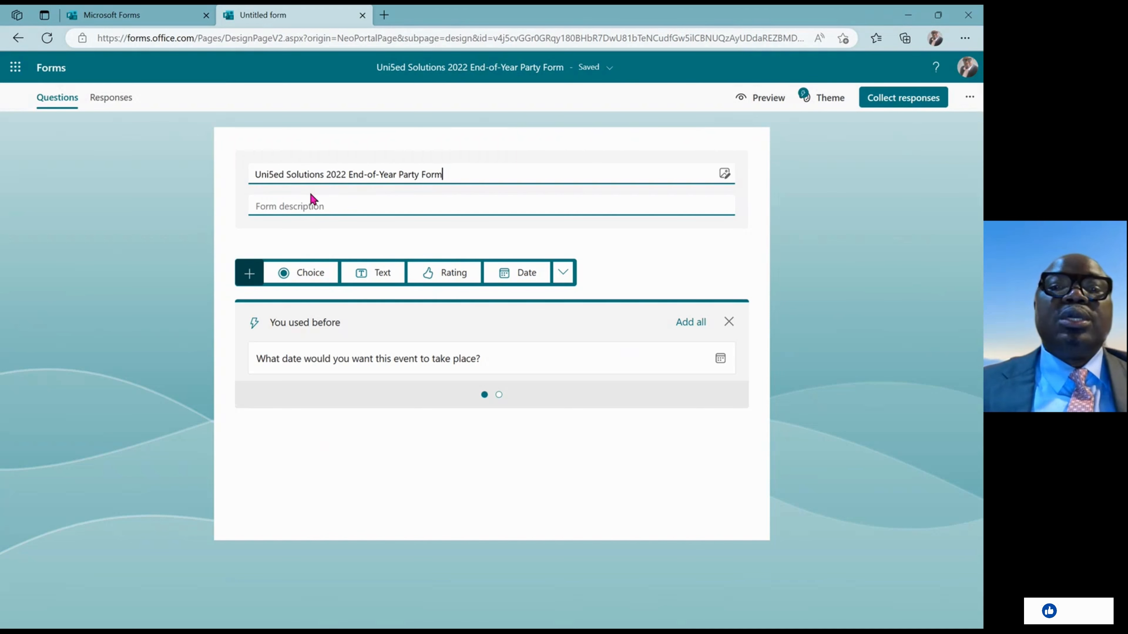
Replace the mistyped description text with 'Party Time'
left_click(304, 204)
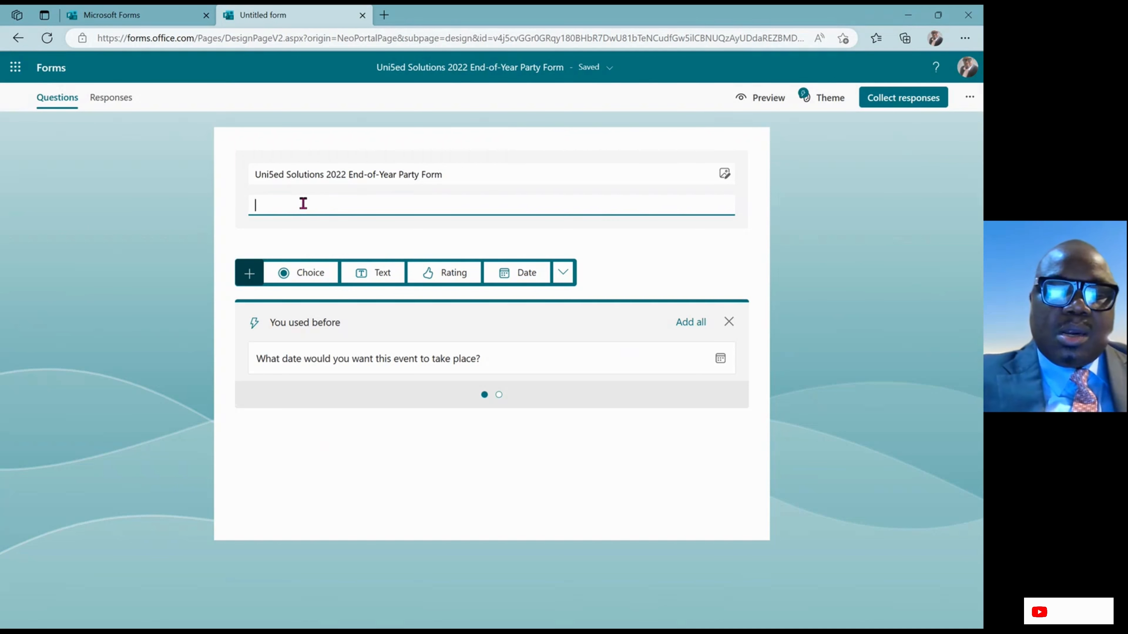
type("End o")
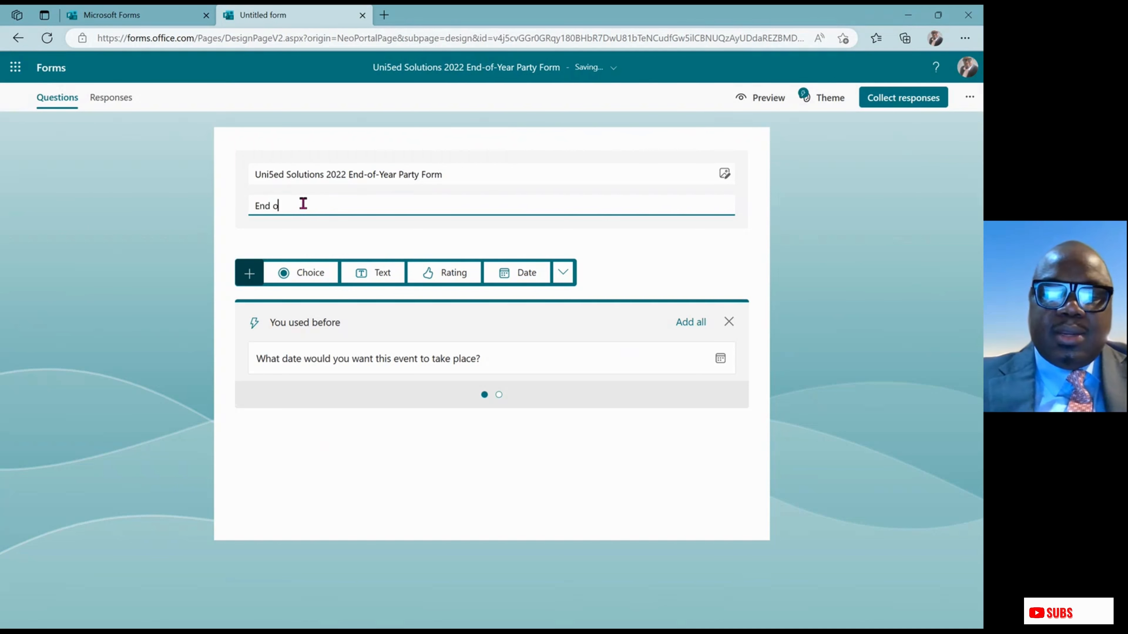
type("f teh")
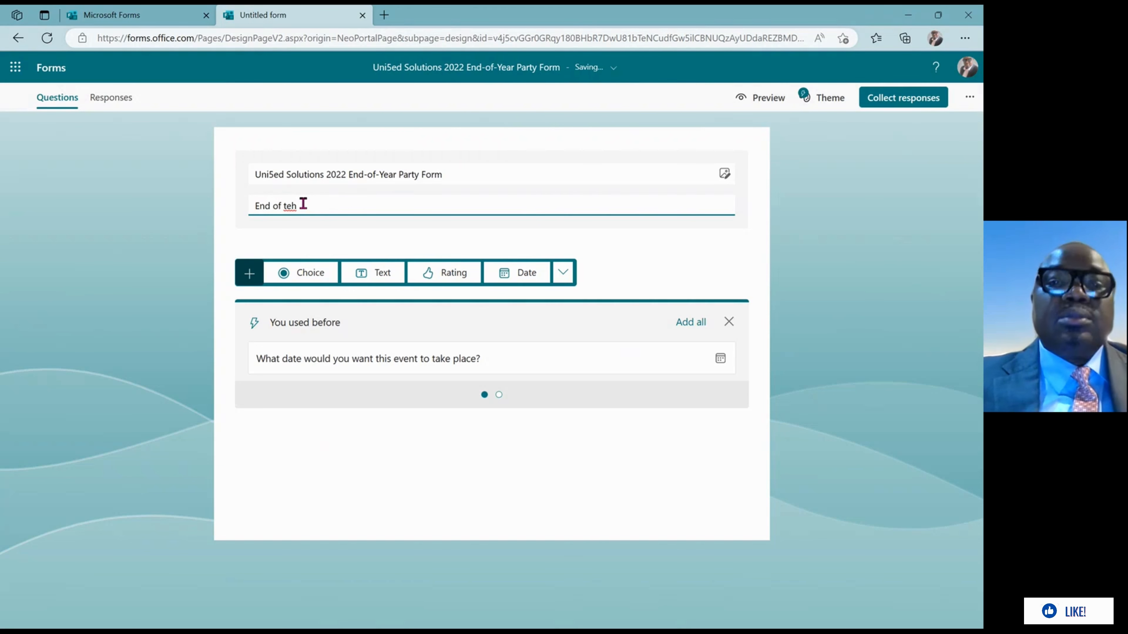
key("BackSpace")
key("BackSpace")
key("BackSpace")
key("BackSpace")
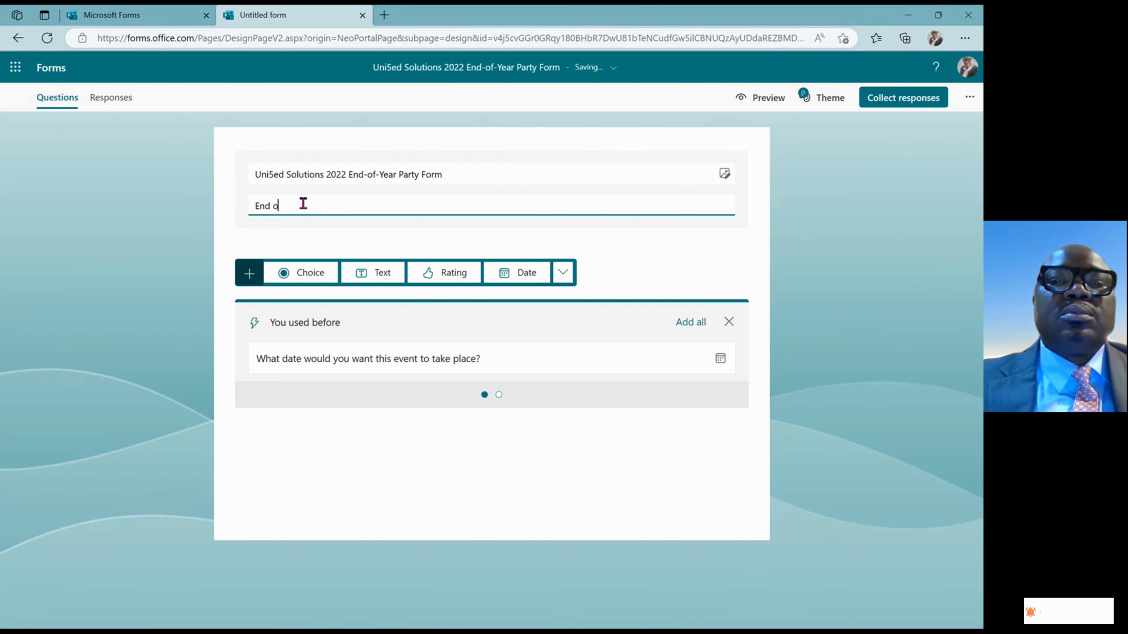
key("BackSpace")
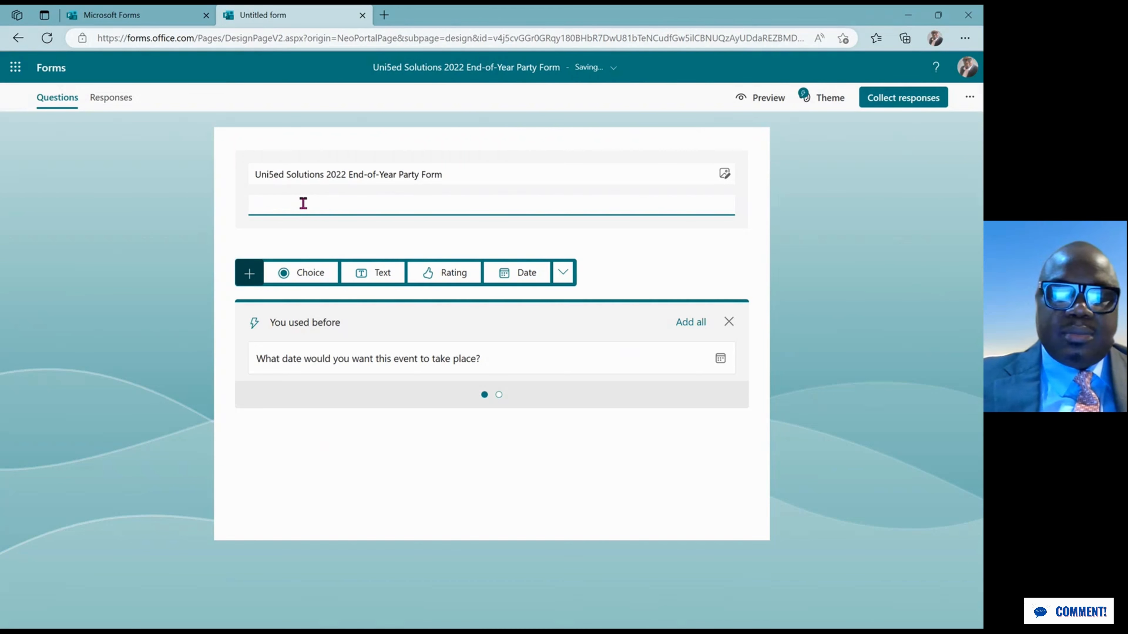
type("Party T")
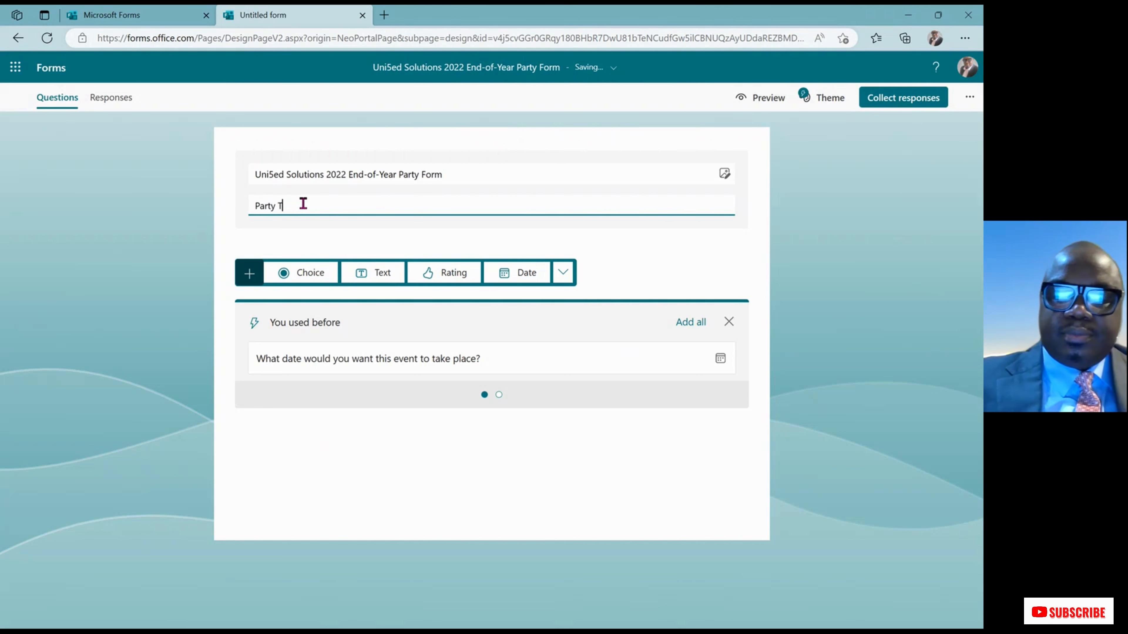
type("ime")
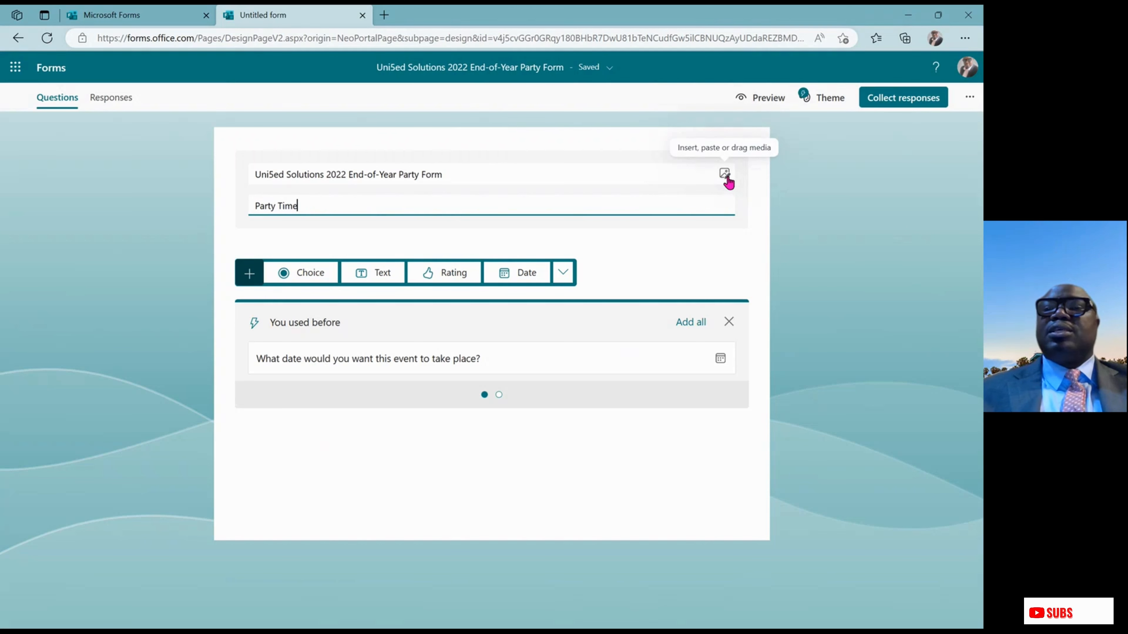
Upload the UniSed Solutions logo image file into the form header
left_click(725, 176)
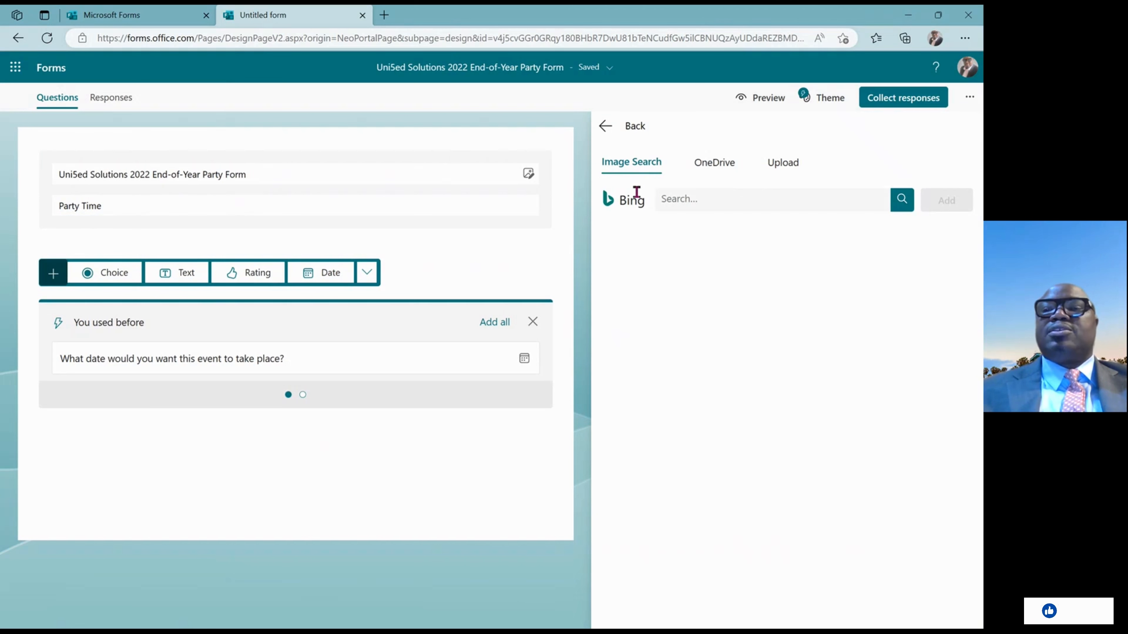
left_click(793, 165)
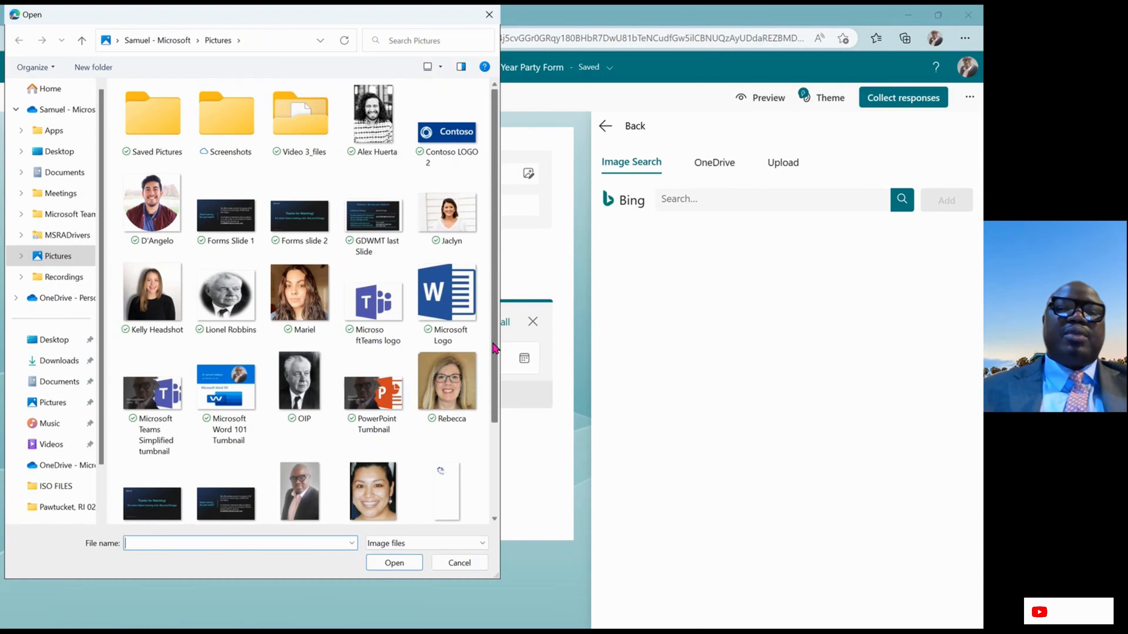
scroll(488, 477, "down", 2)
double_click(150, 489)
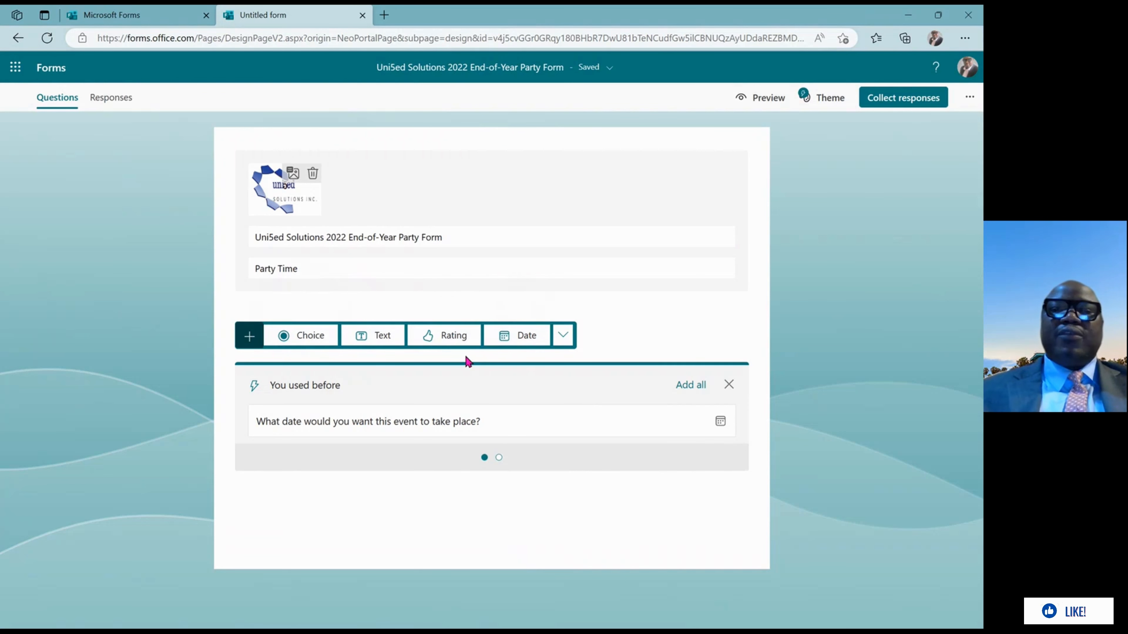
Add a Choice question reading 'What date would you want the party to take place'
left_click(311, 337)
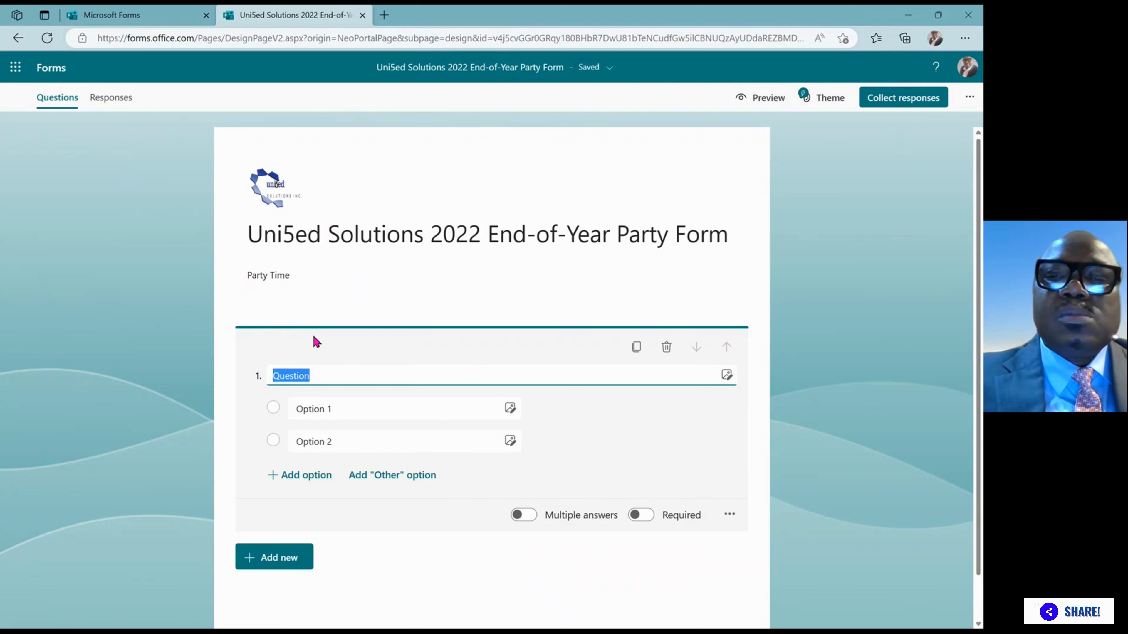
type("Wh")
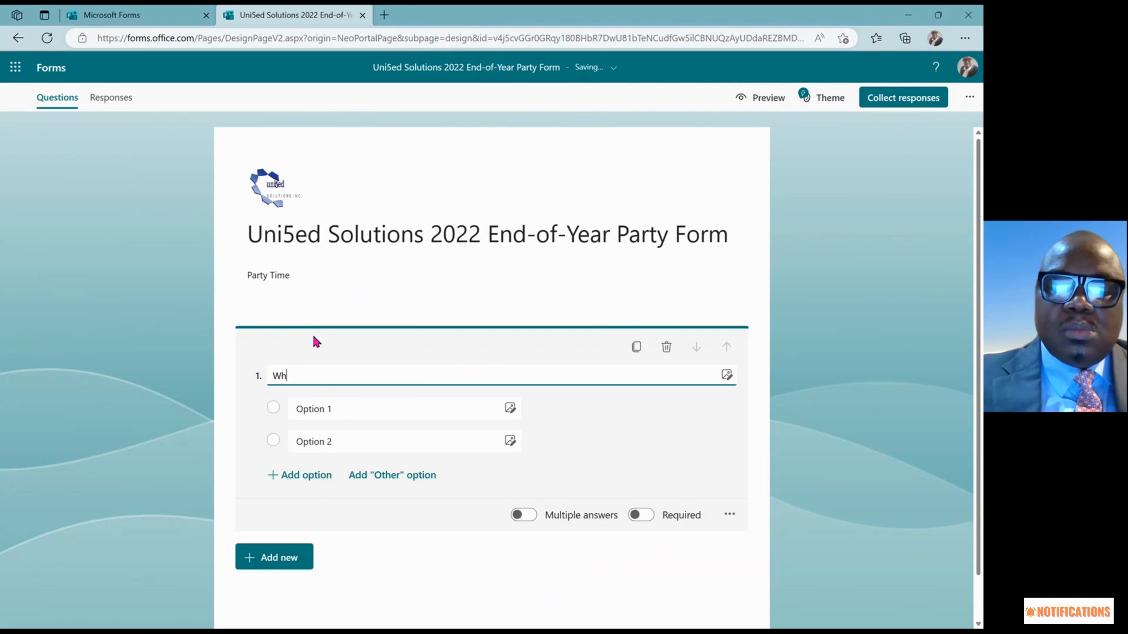
type("at ")
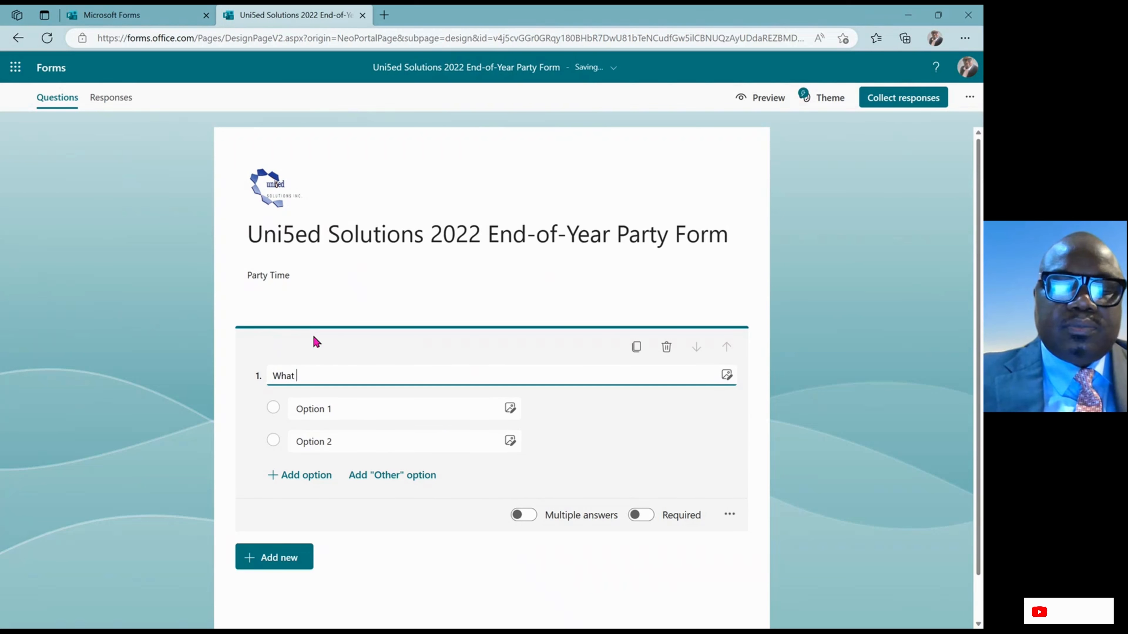
type("date ")
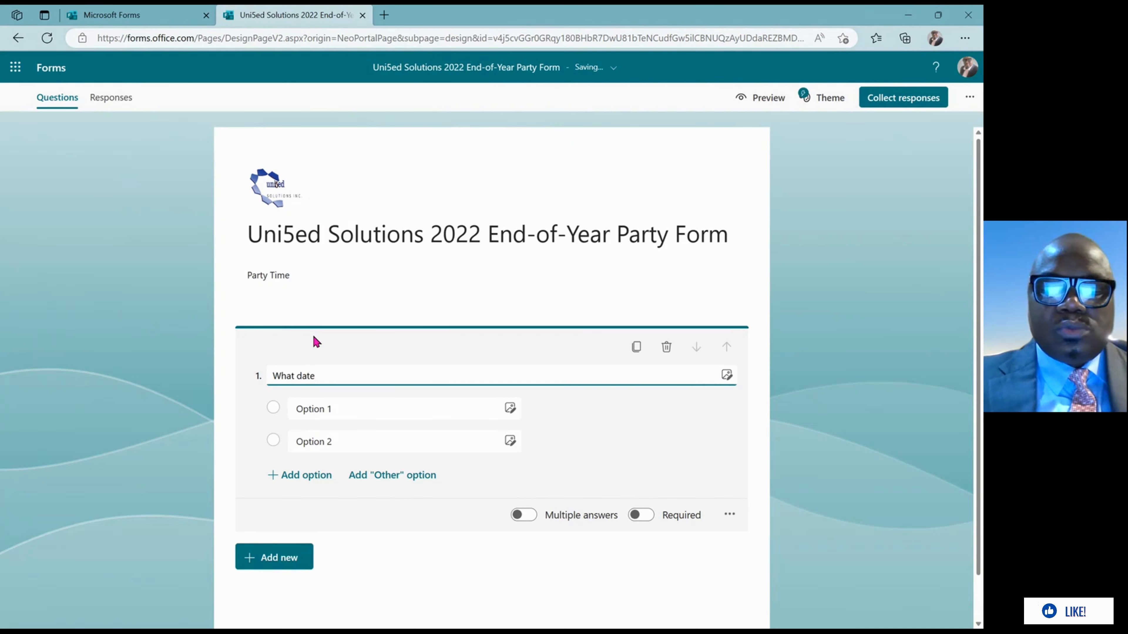
type("wo")
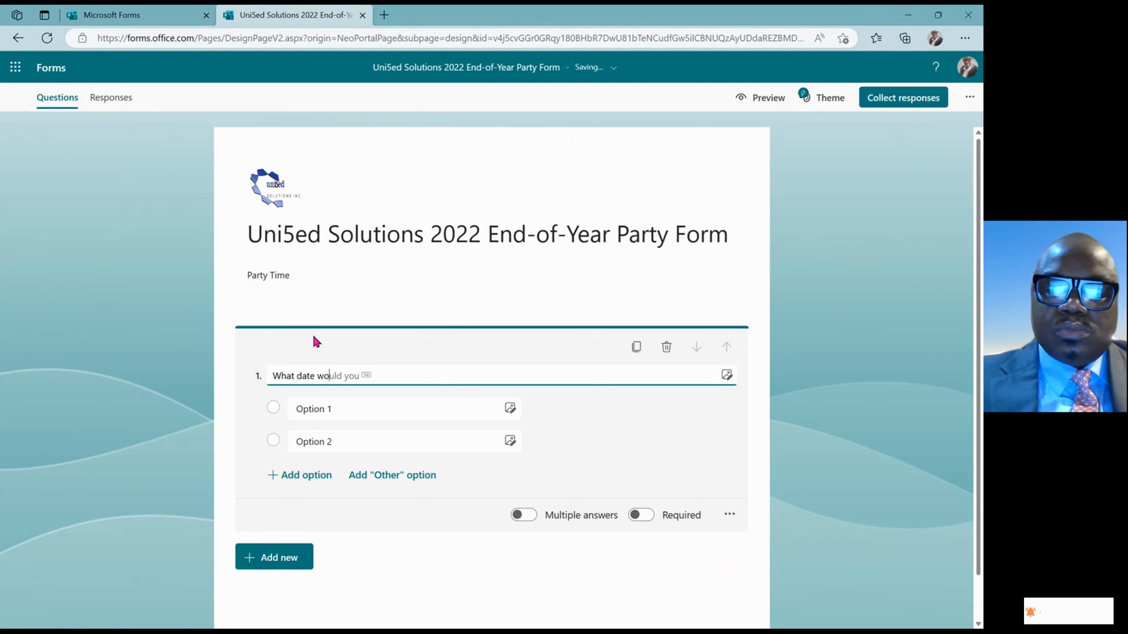
type("uld you")
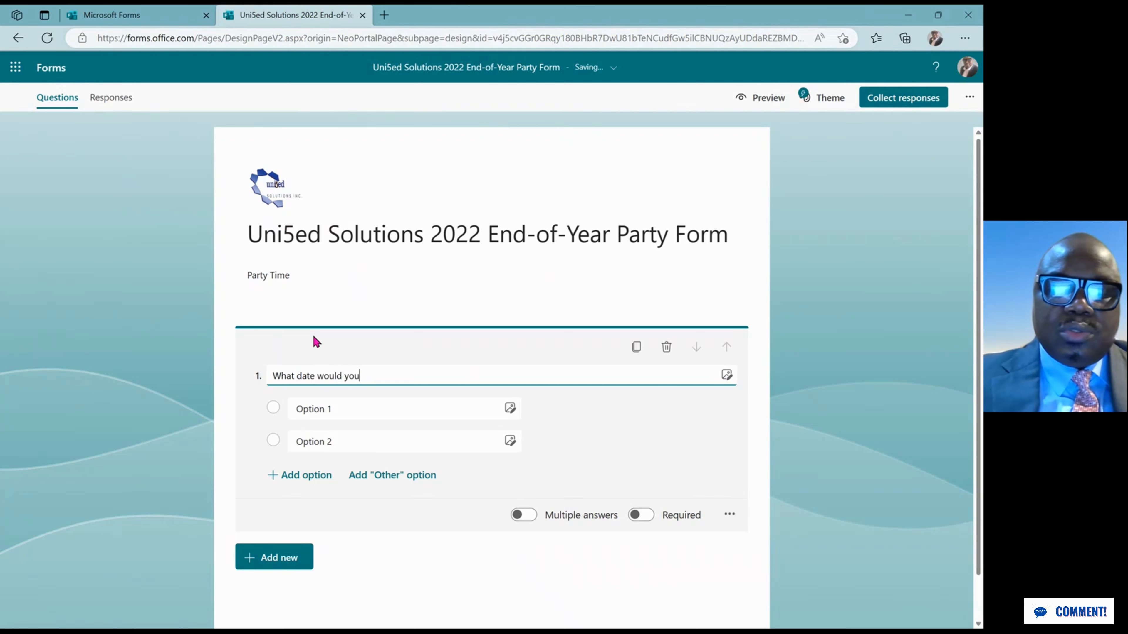
type(" want t")
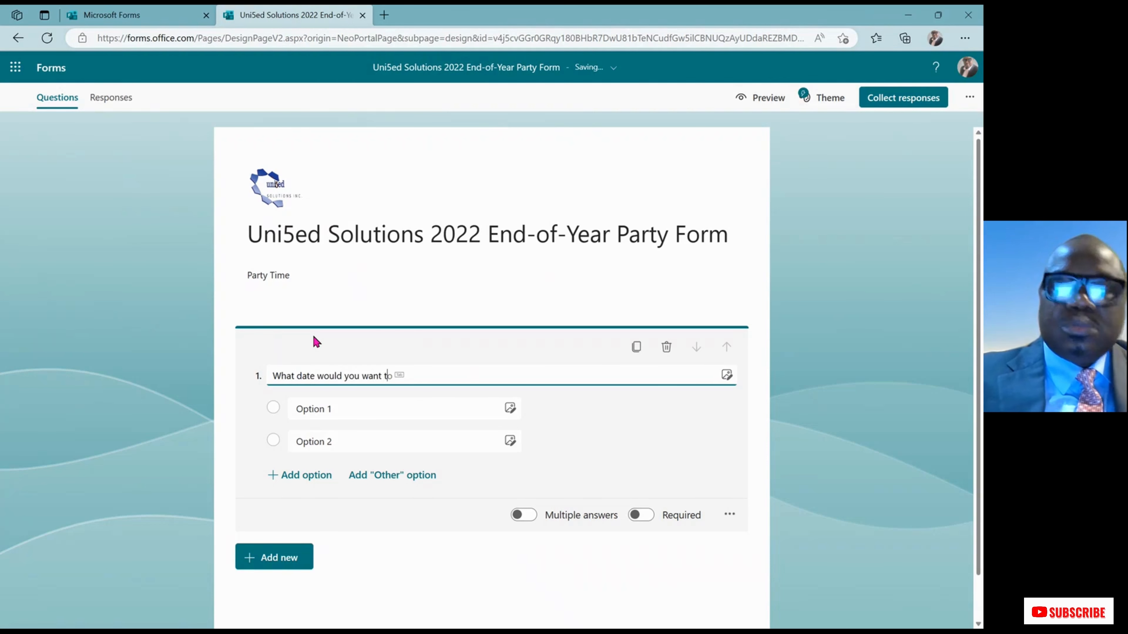
type("he ")
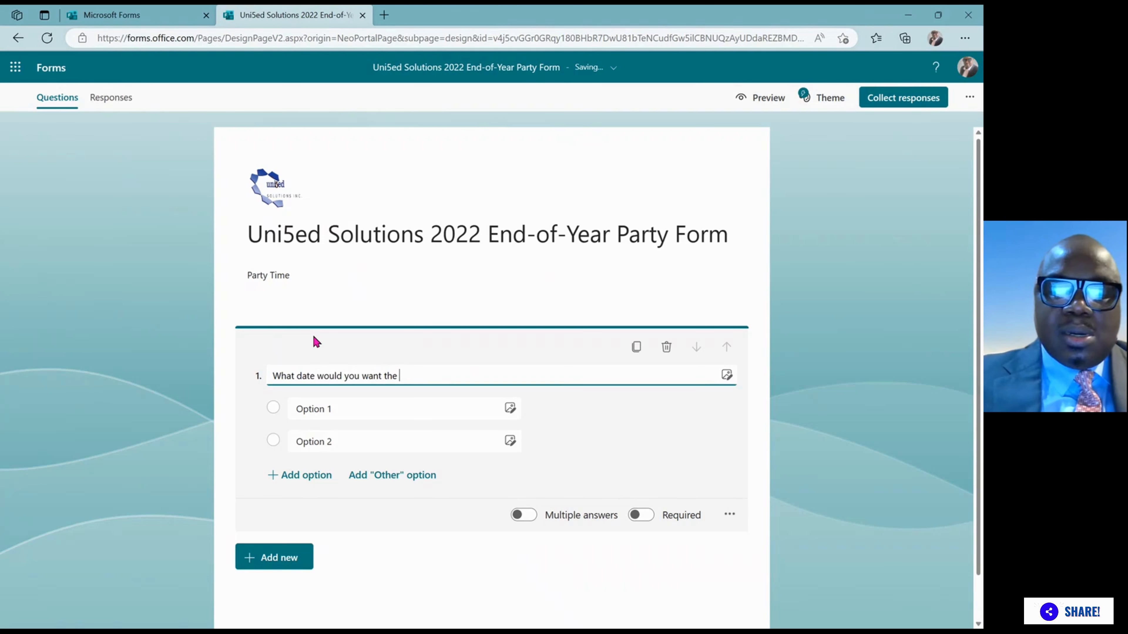
type("Ppart")
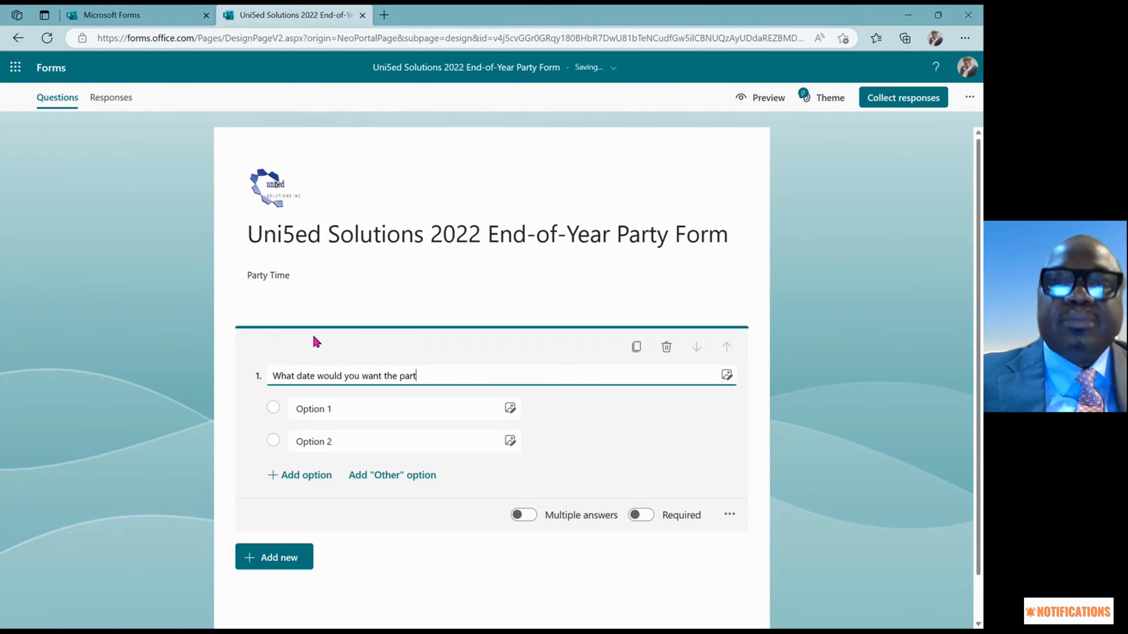
type("y t")
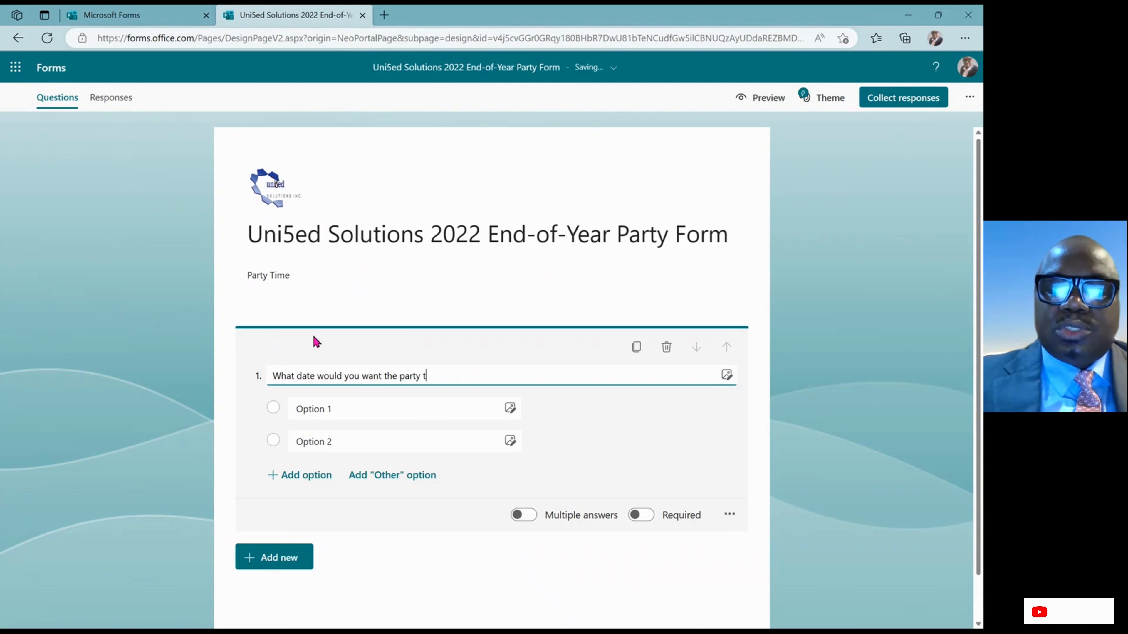
type("o tak")
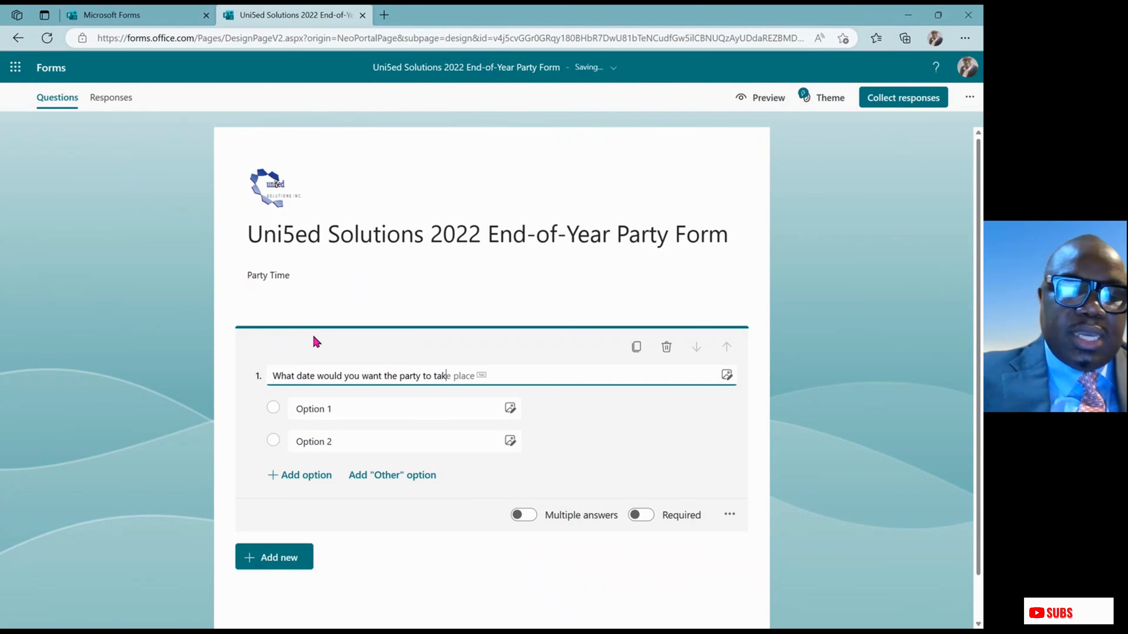
type("e place")
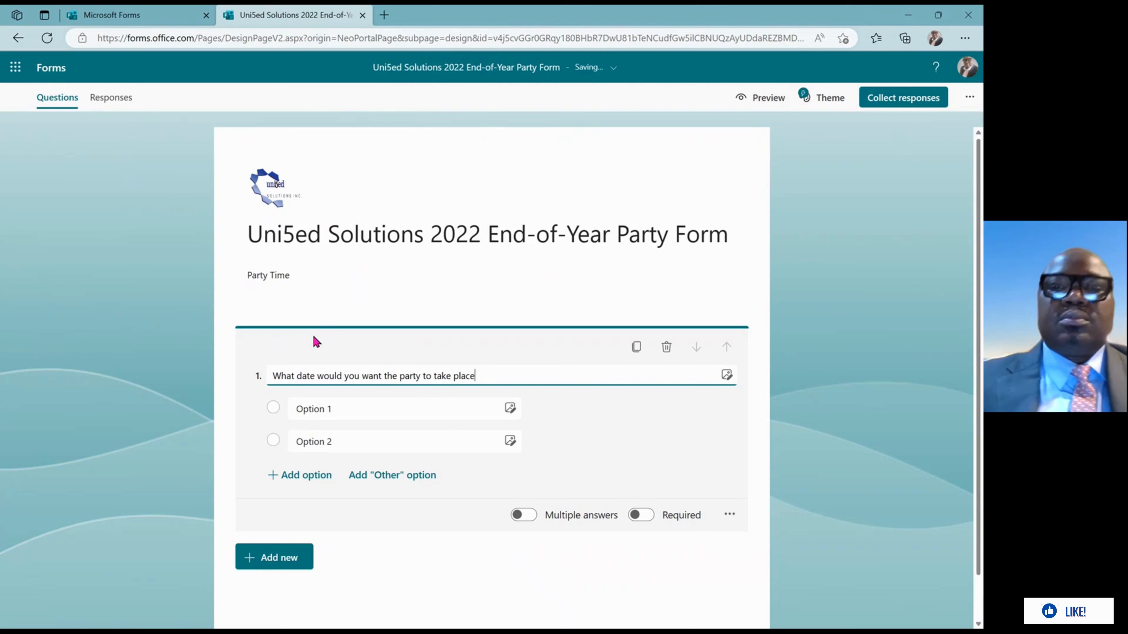
Change question 1's options to 'Dec 29th' and 'Dec 30th'
left_click(328, 408)
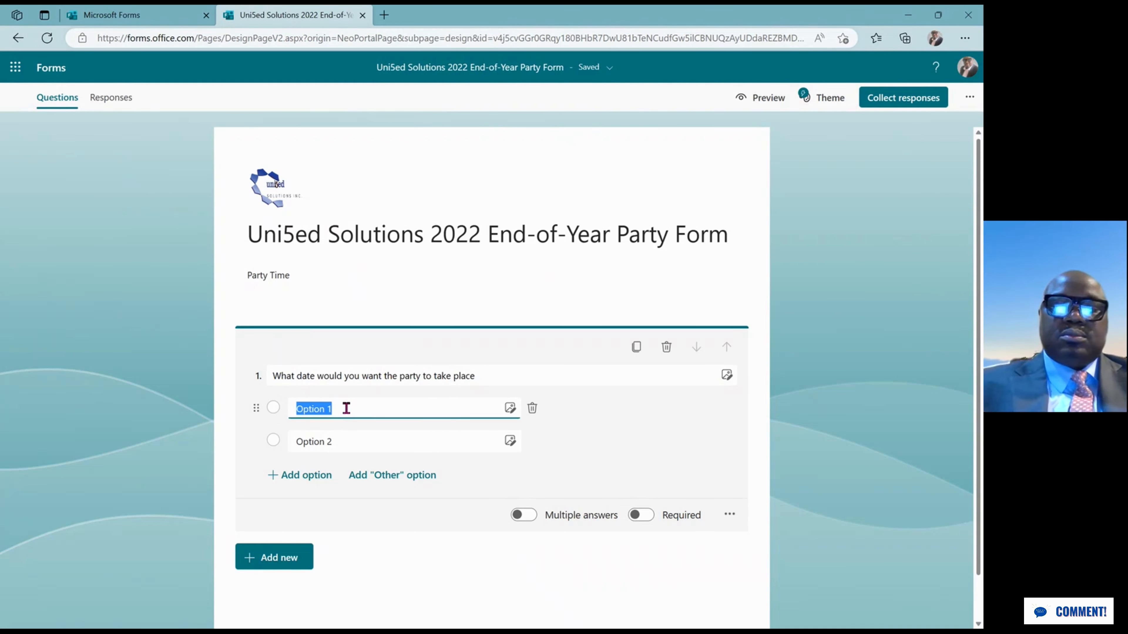
type("D")
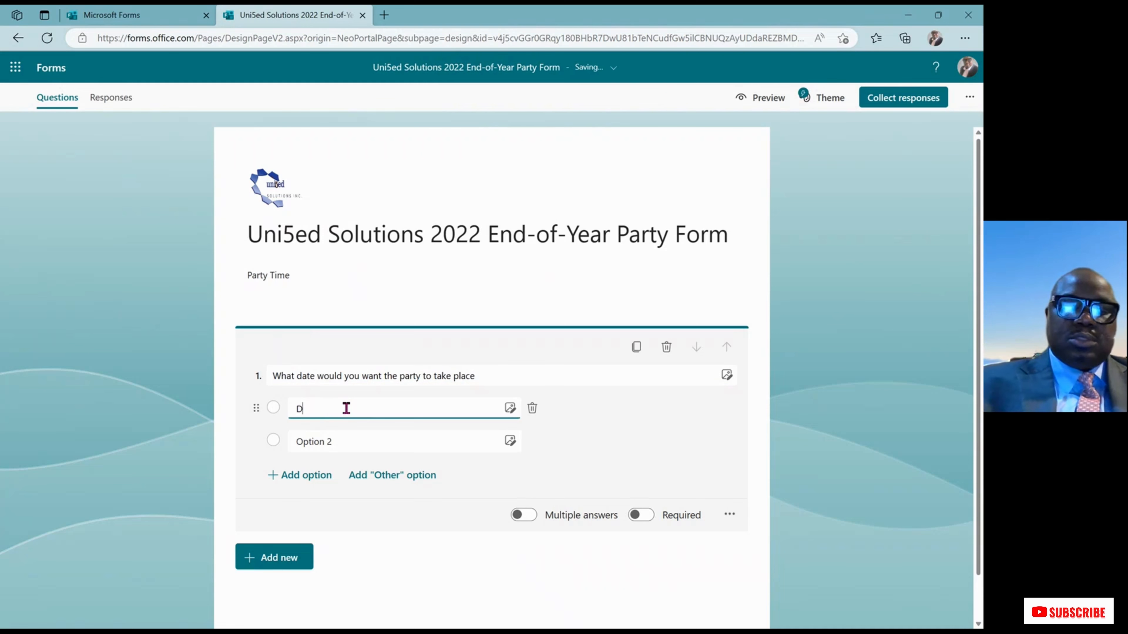
type("ec 29th")
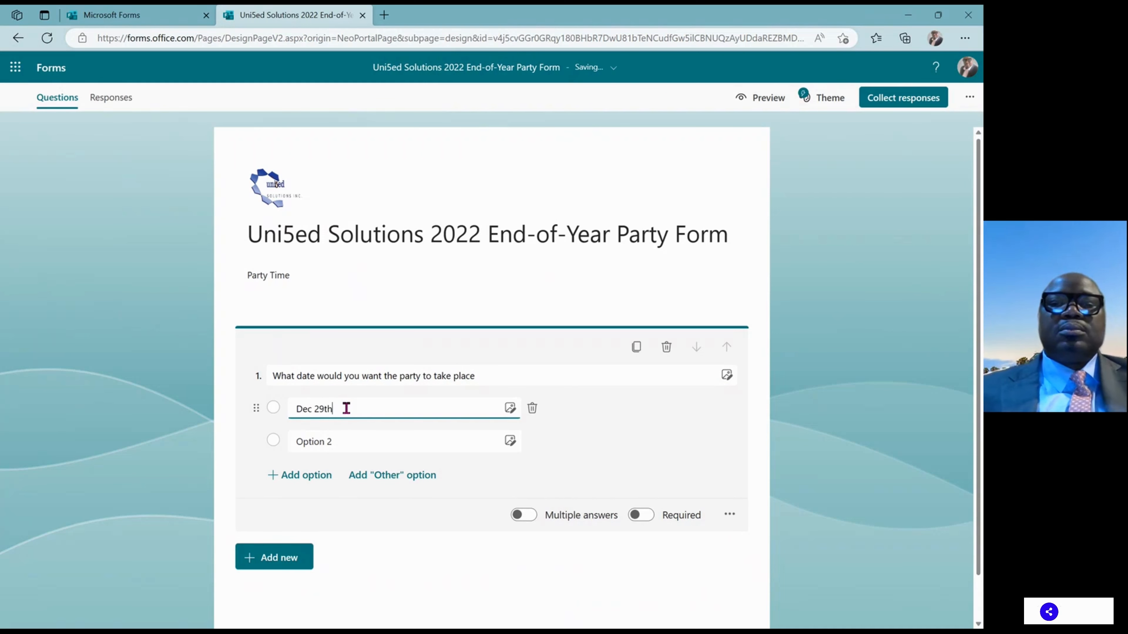
left_click(346, 440)
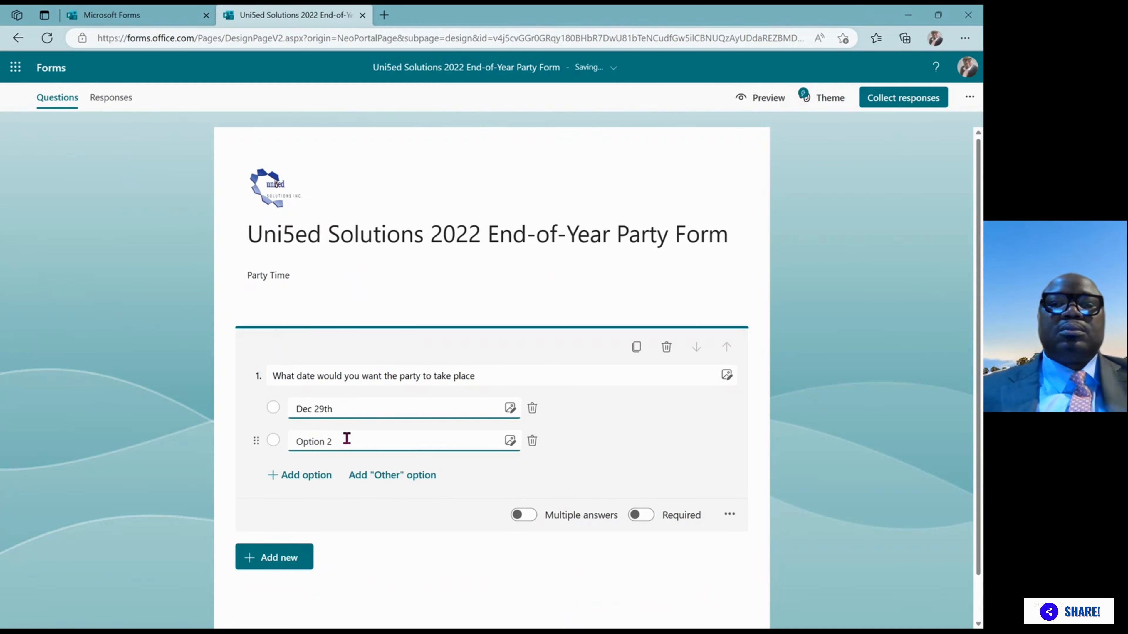
type("Dec")
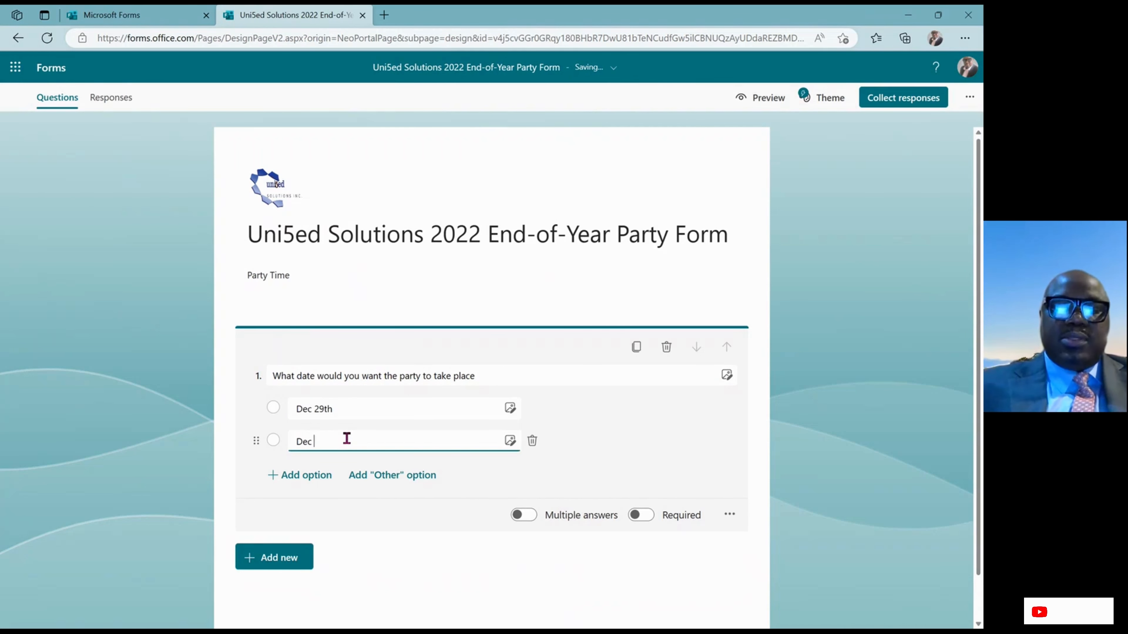
type(" 3")
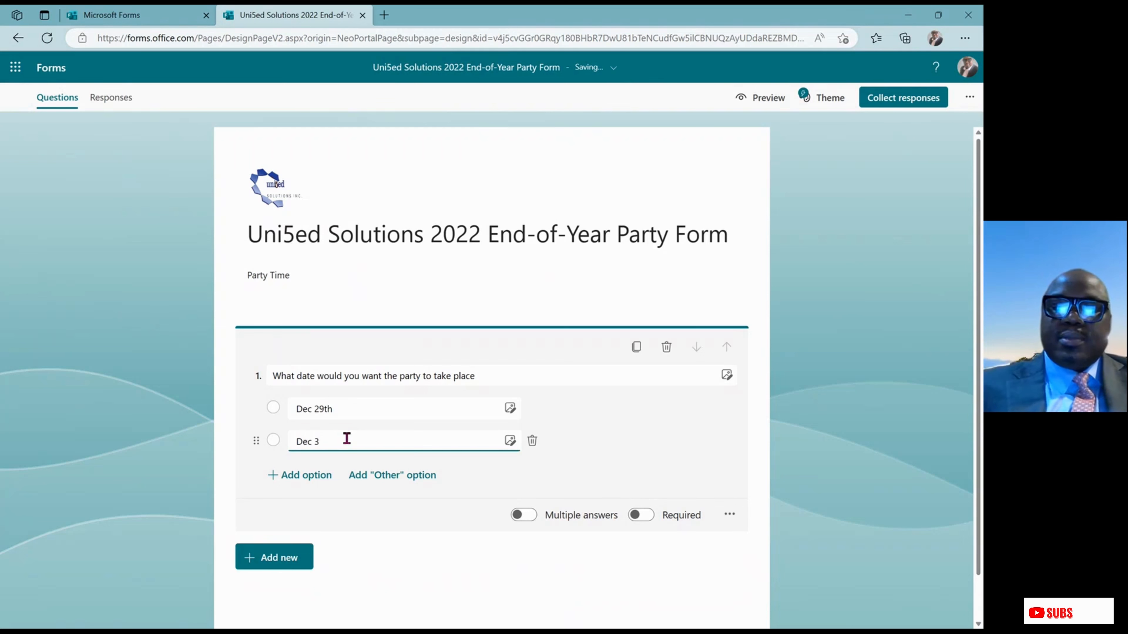
type("0th")
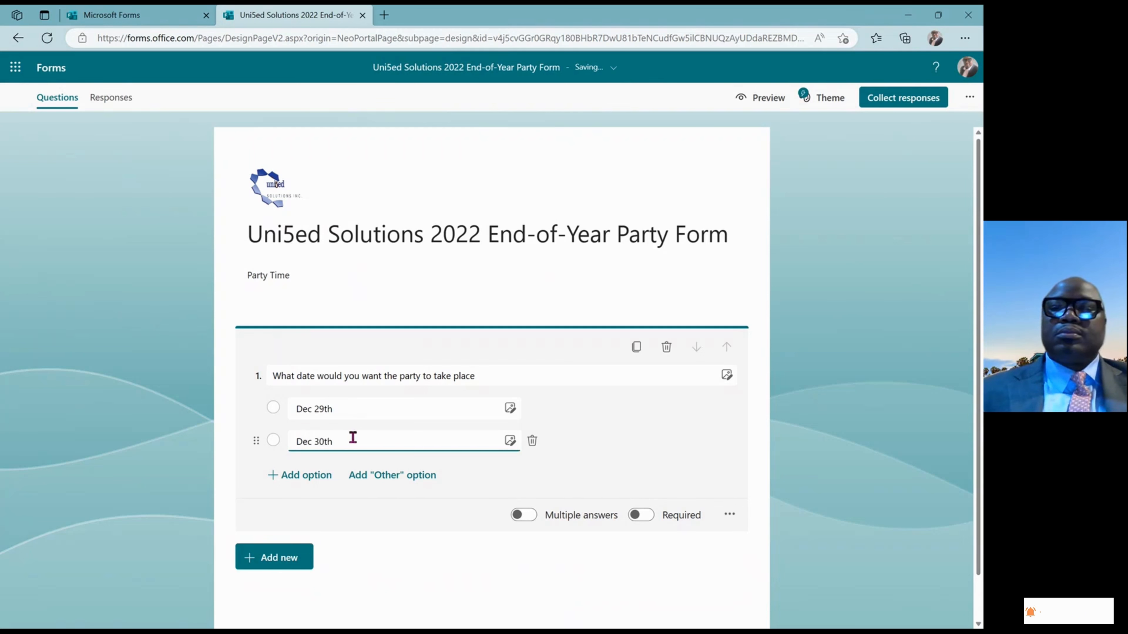
Mark the date question Required and bring up the new question-type choices
left_click(645, 517)
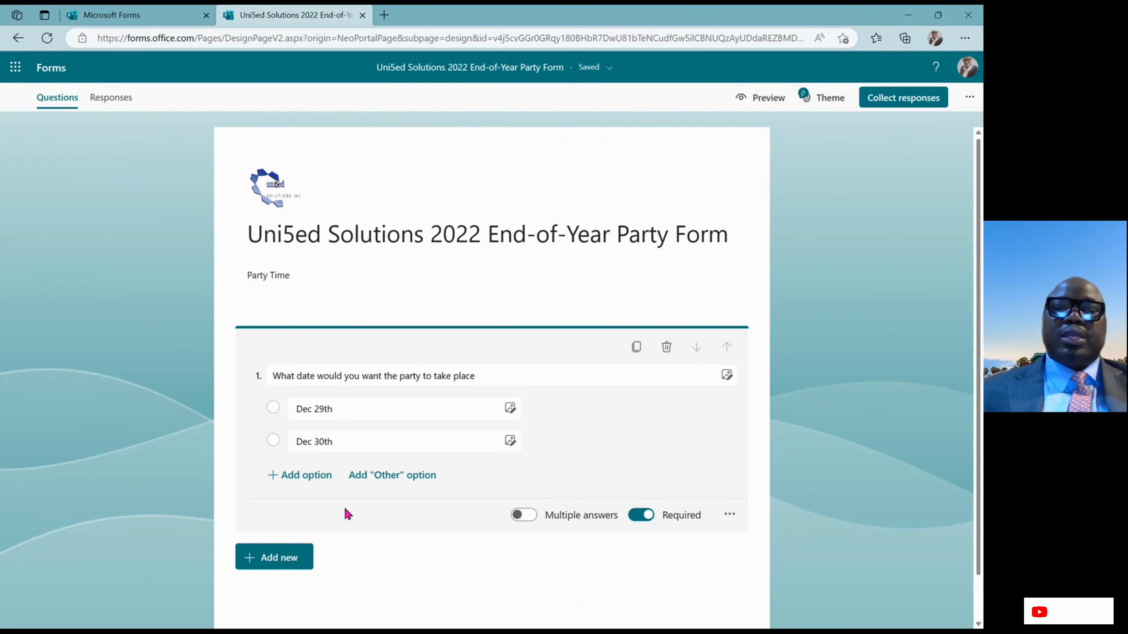
left_click(294, 563)
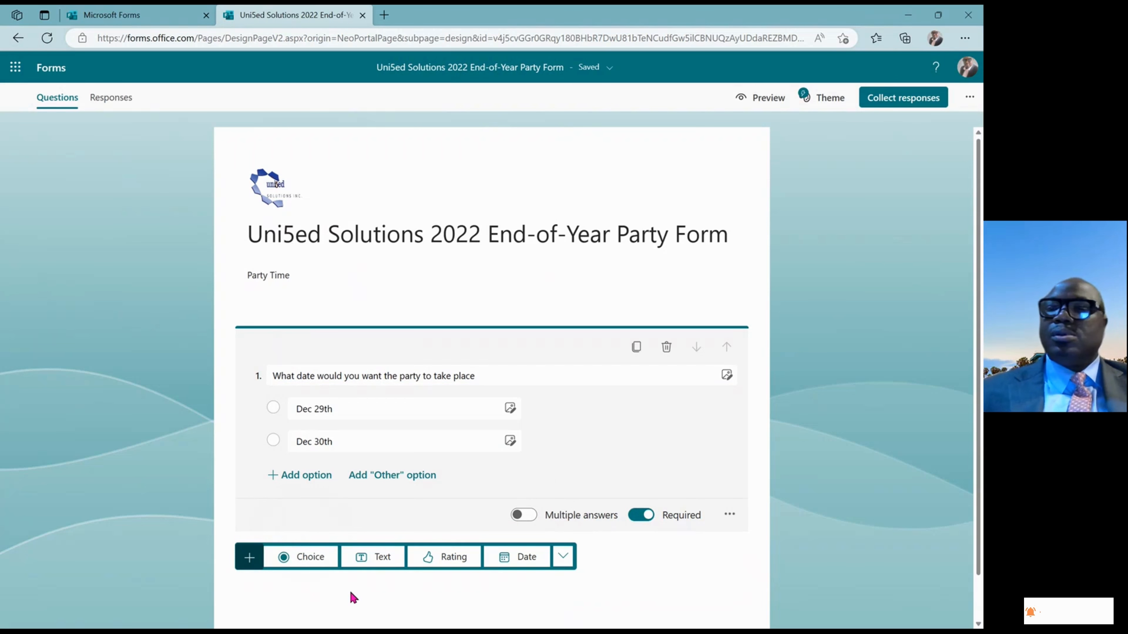
Add Choice question 2 titled 'What type of establishment would you want the event'
left_click(312, 558)
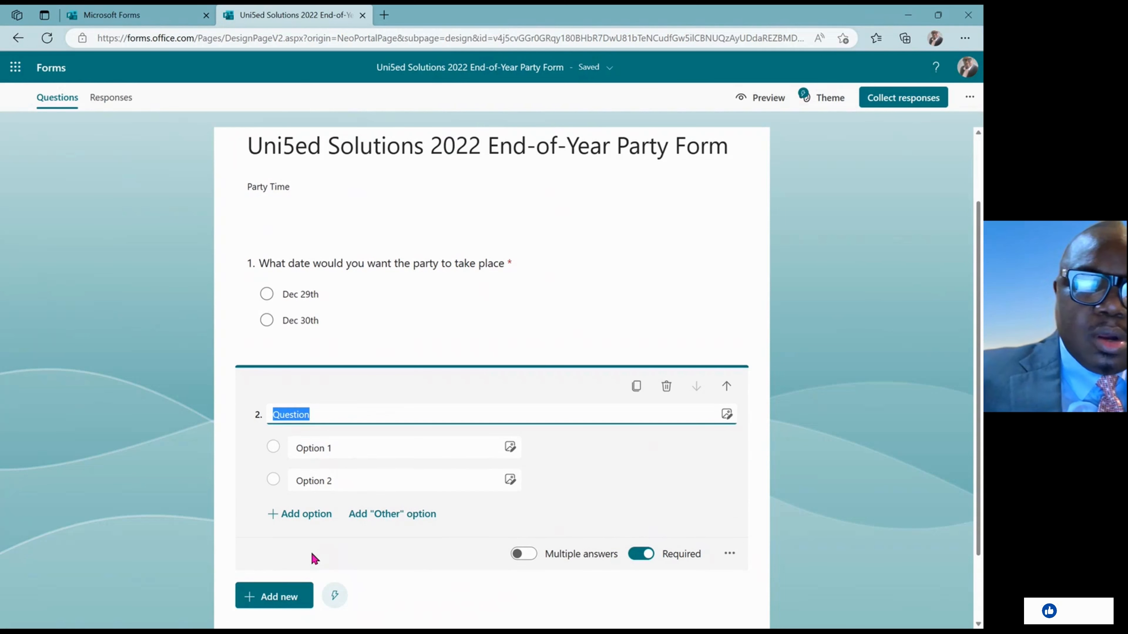
type("What")
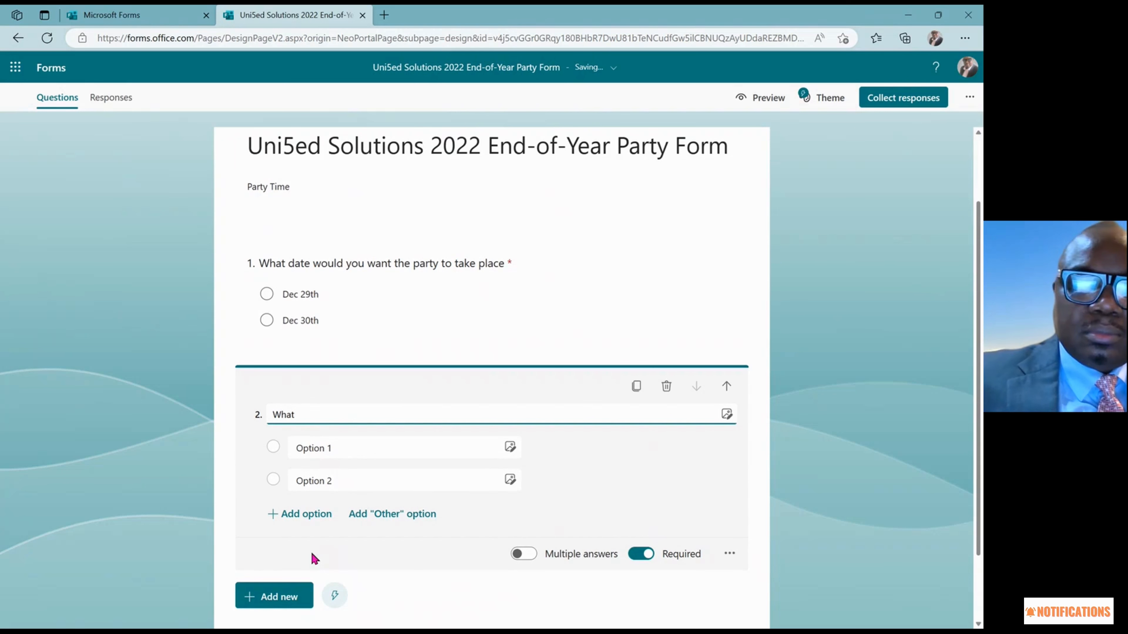
type(" typ")
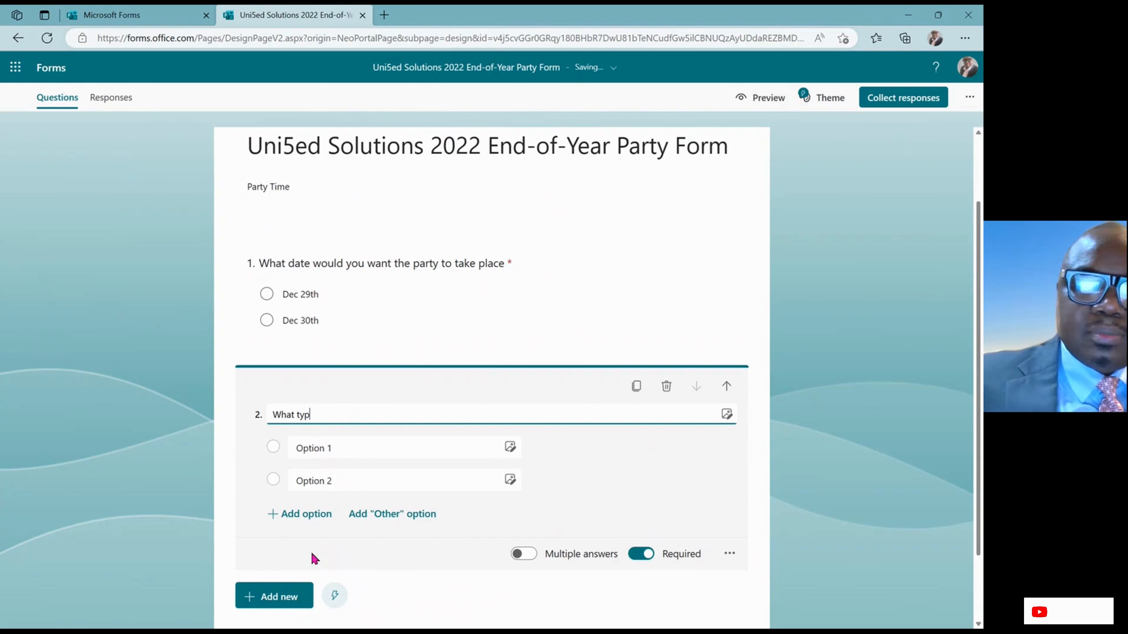
type("e of esta")
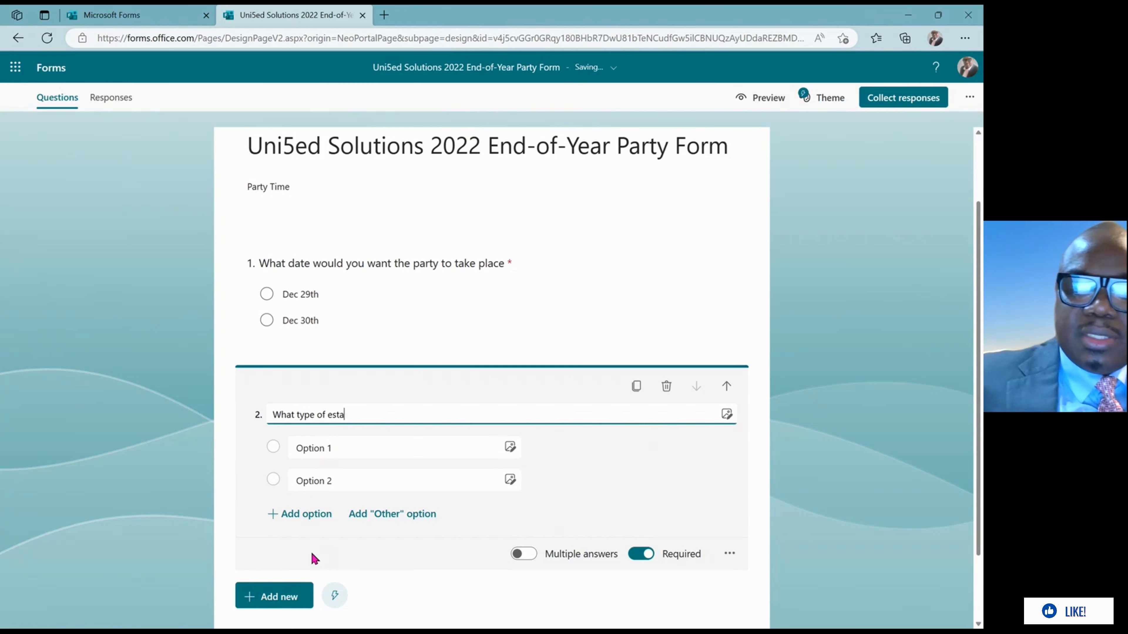
type("blishme")
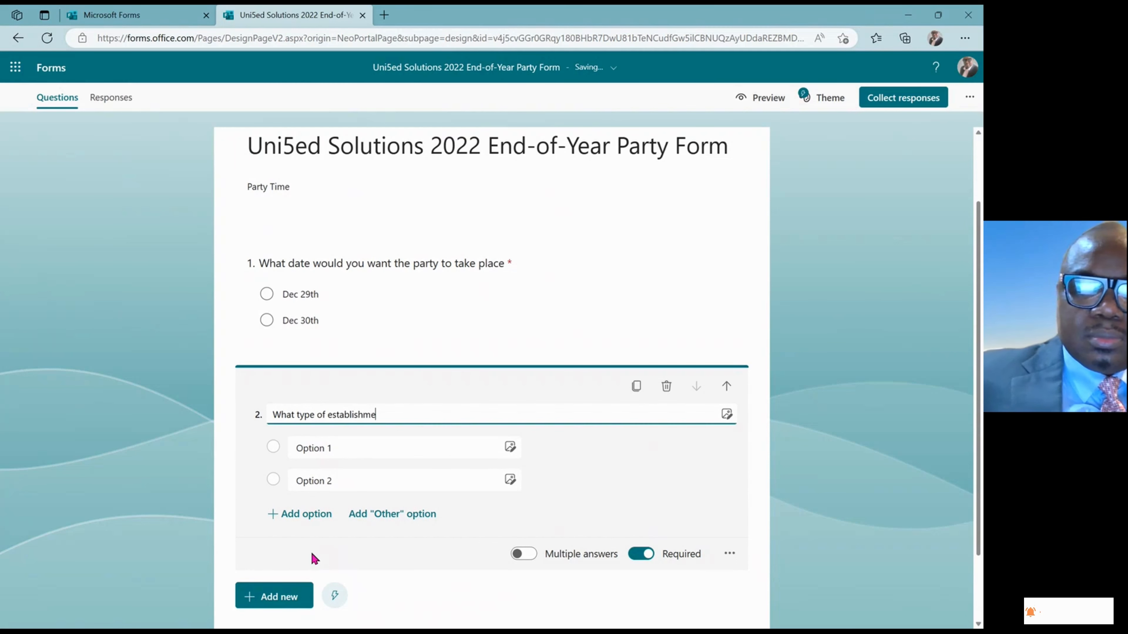
type("nt ")
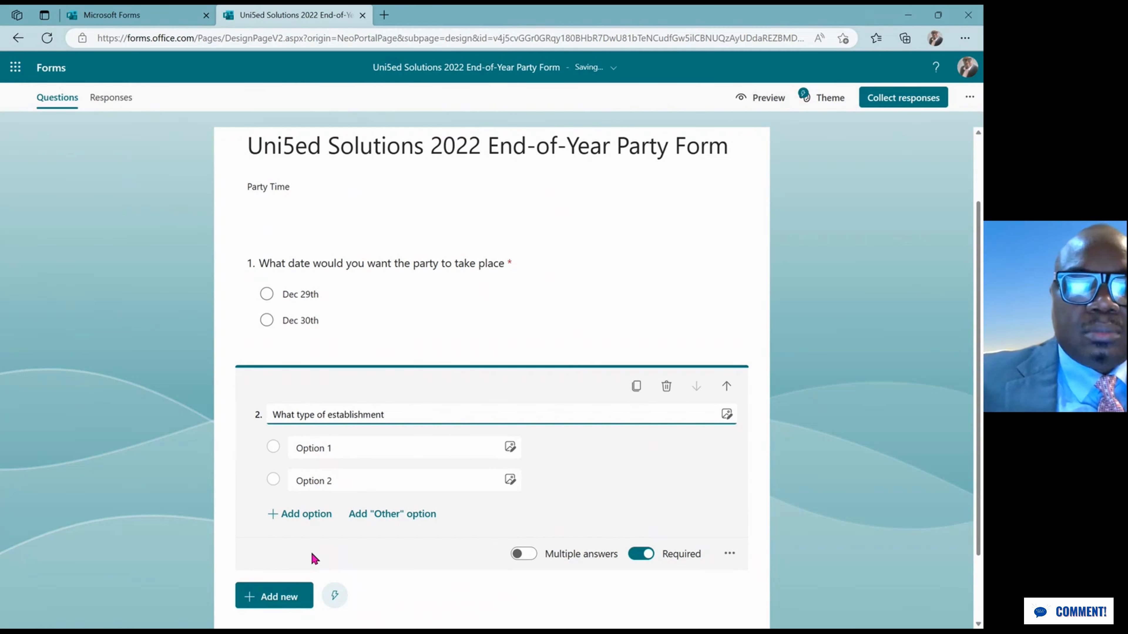
type("wou")
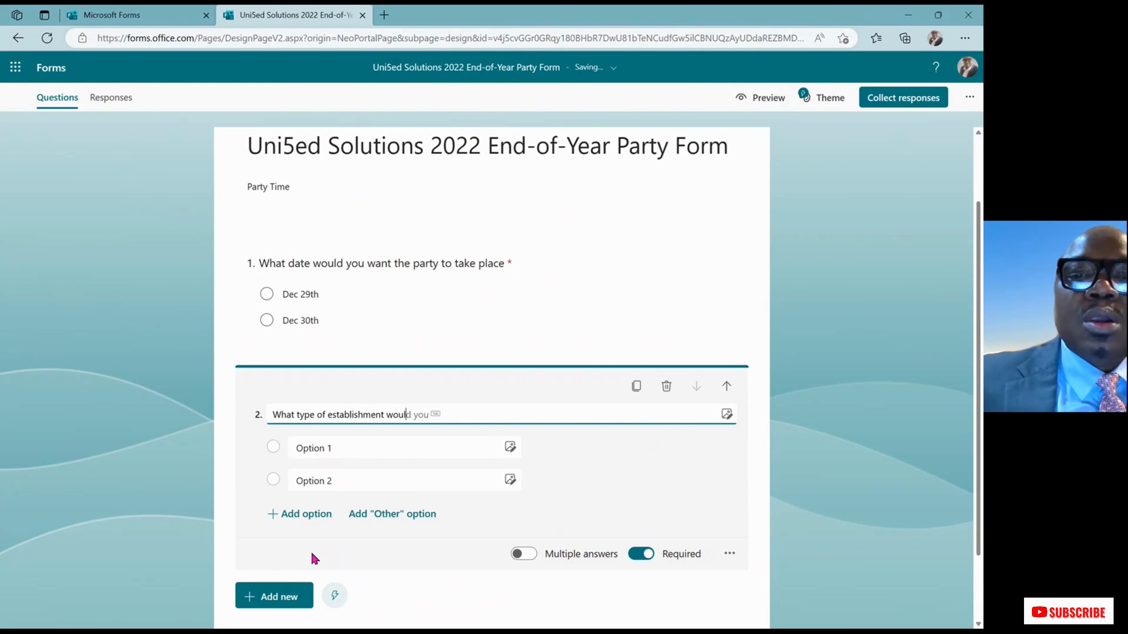
type("l")
key("Tab")
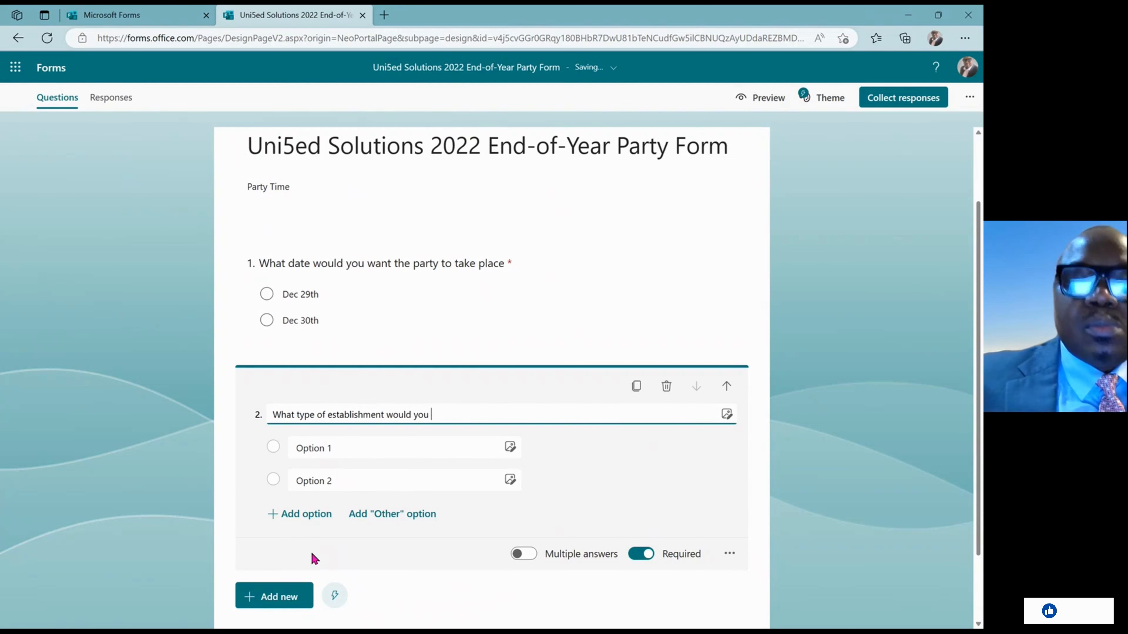
type("want ")
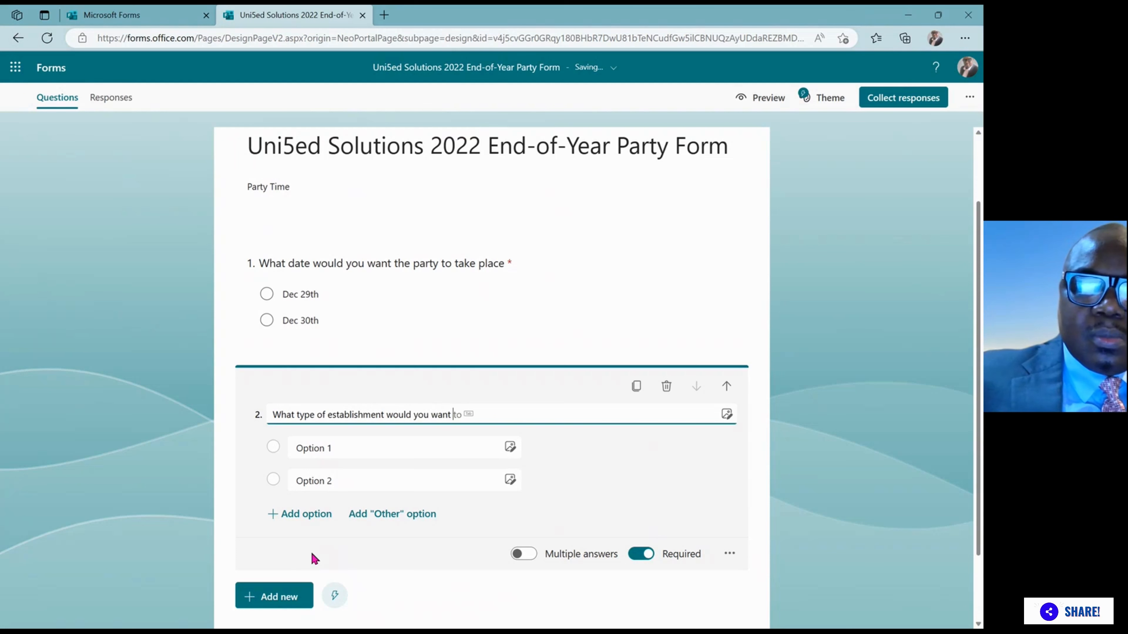
type("the ev")
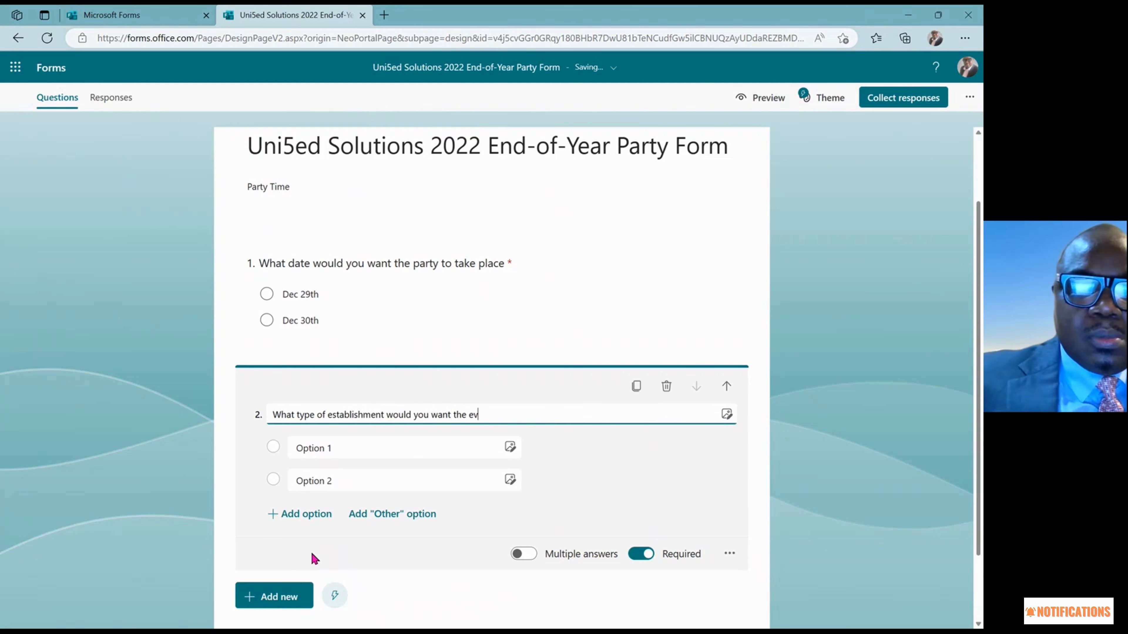
type("ent")
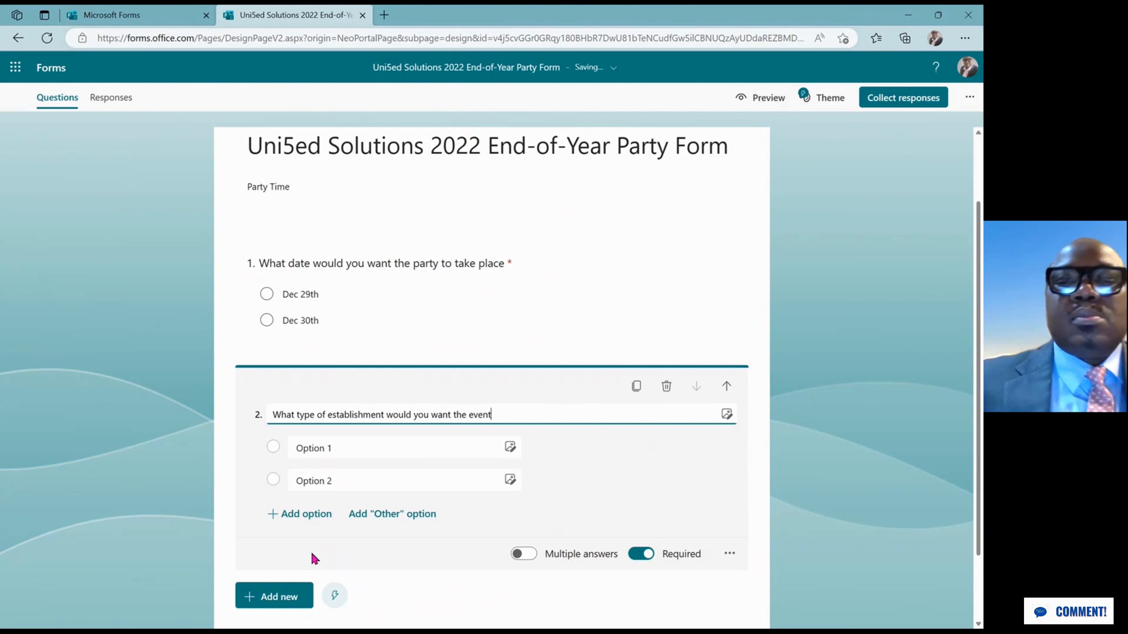
left_click(271, 449)
left_click(340, 445)
Make the first option 'Maggiano's Little Italy', correcting the misspelling
triple_click(326, 449)
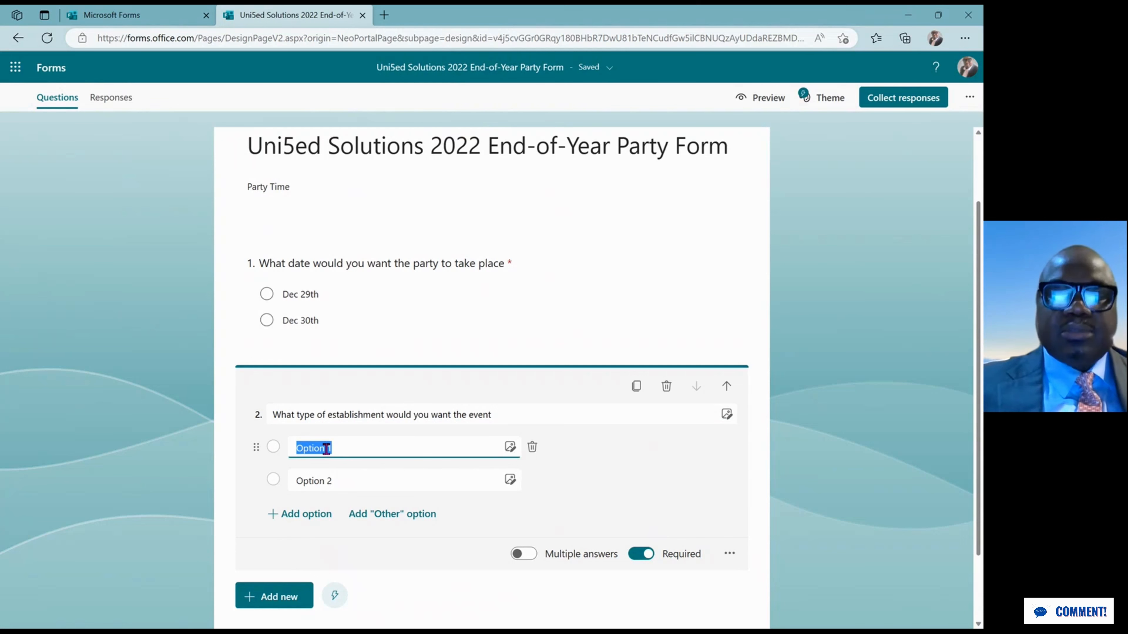
type("Ma")
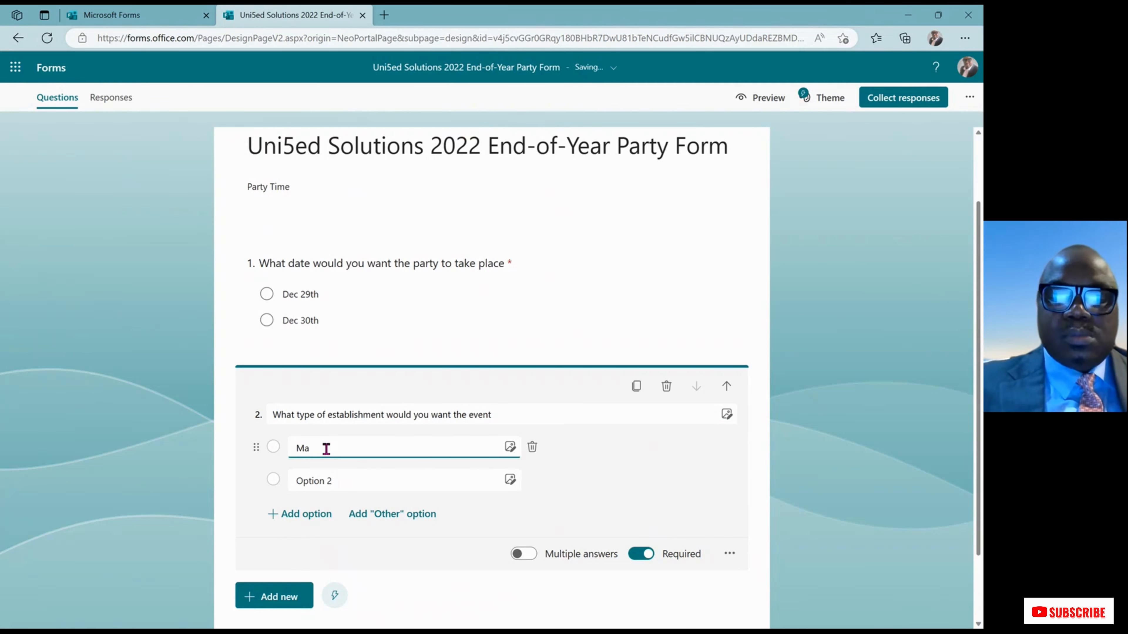
type("giano")
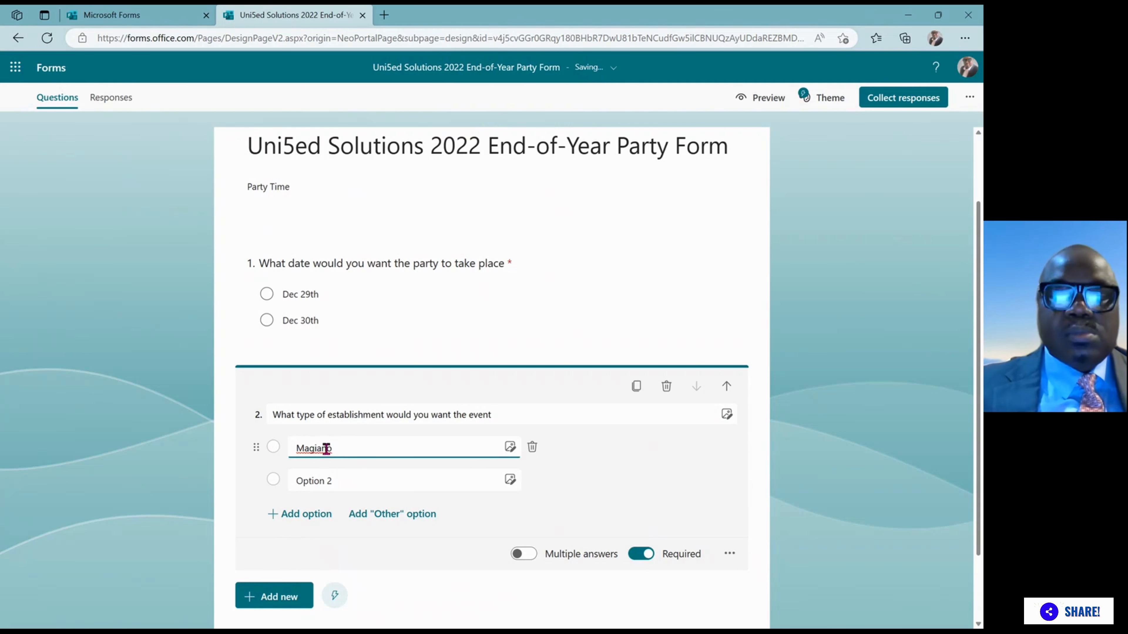
type("'s")
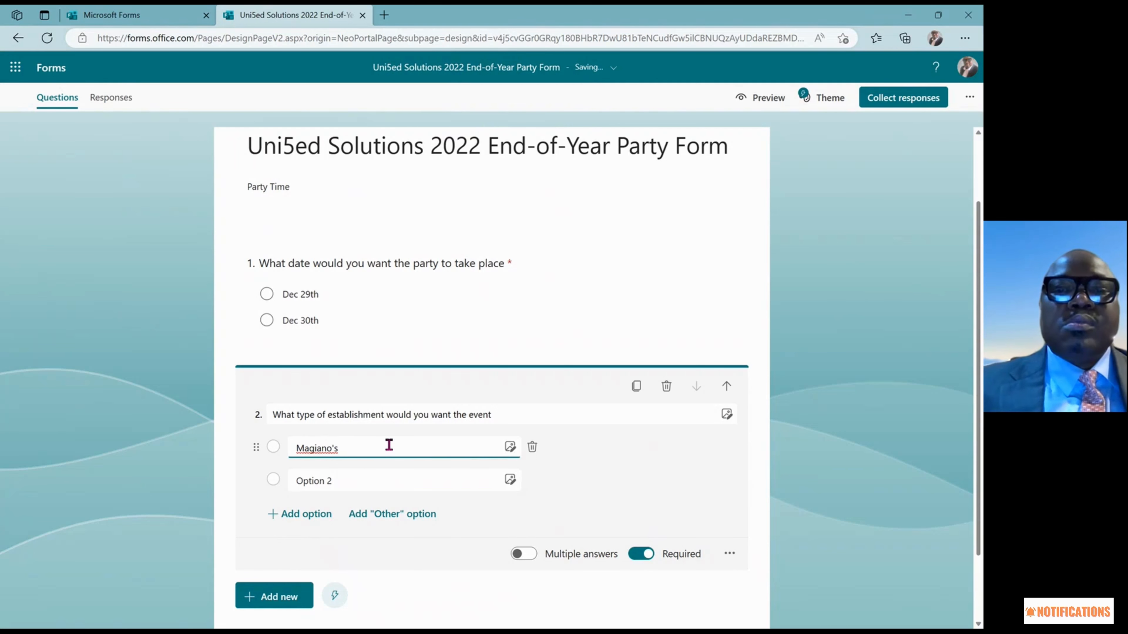
right_click(323, 448)
left_click(356, 462)
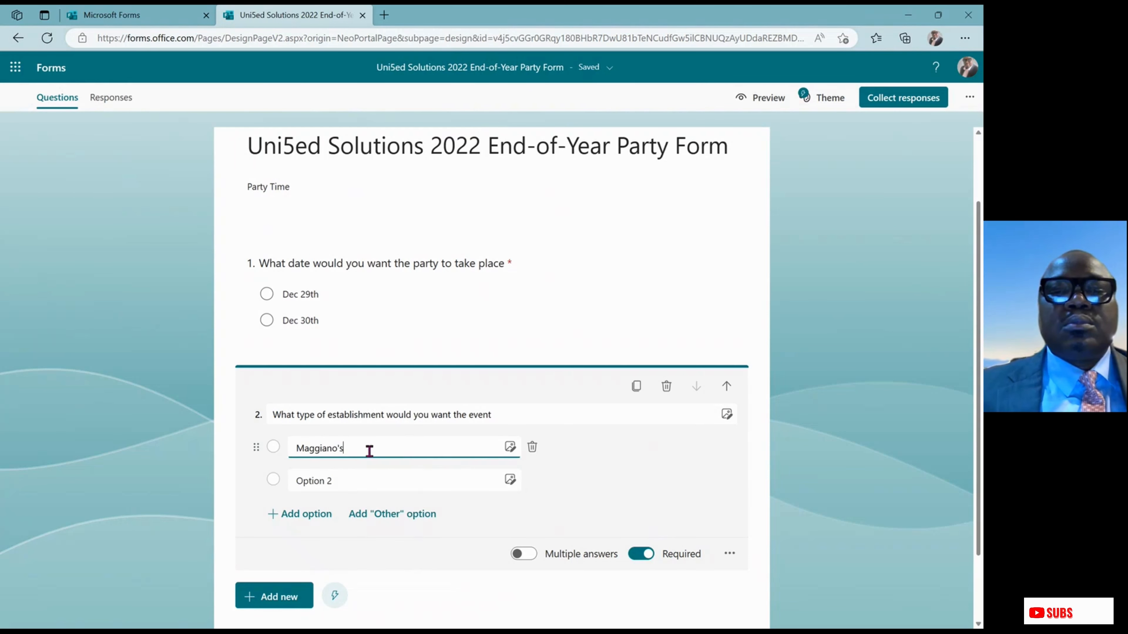
type("Li")
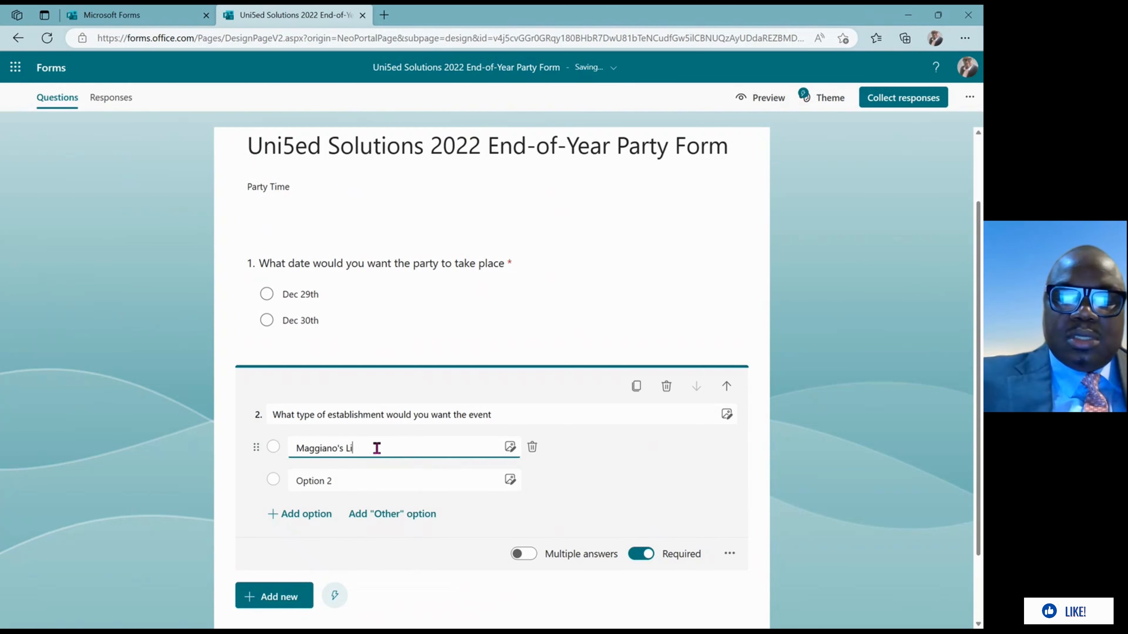
type("ttle")
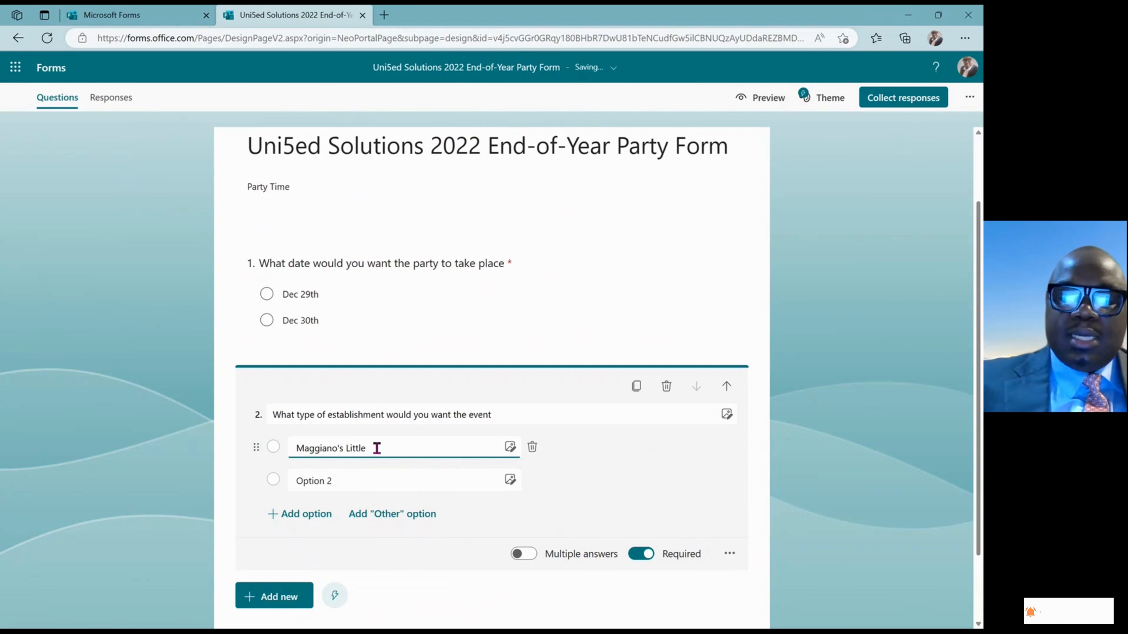
type(" Italy")
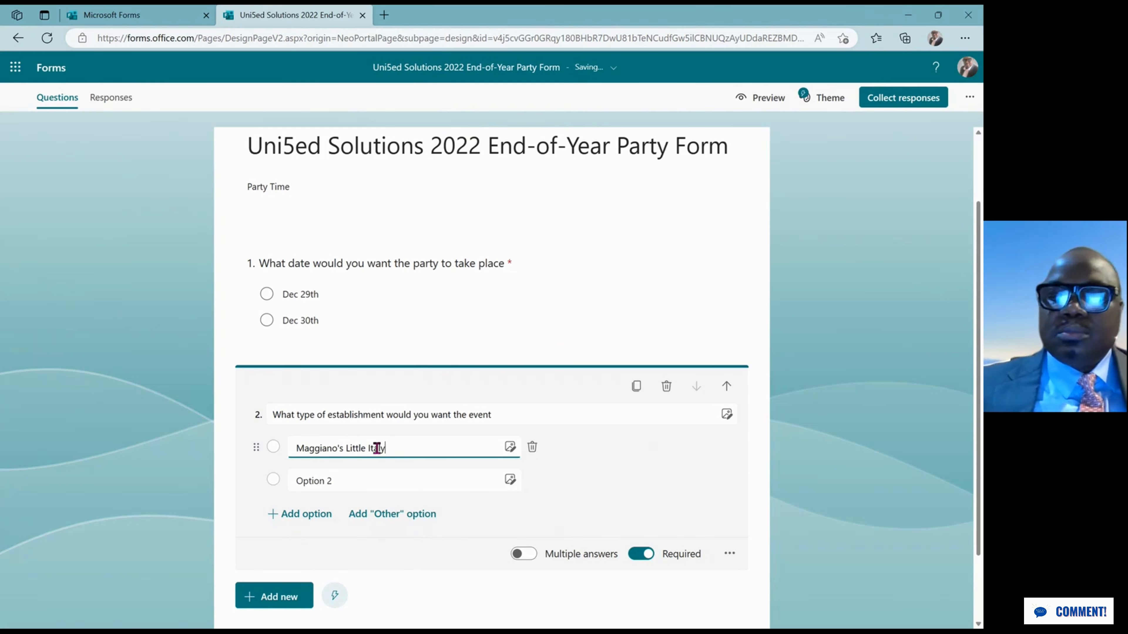
Add options 'Olive Garden', 'Minghin Chinese Restaurant' and 'Main Event'
left_click(310, 481)
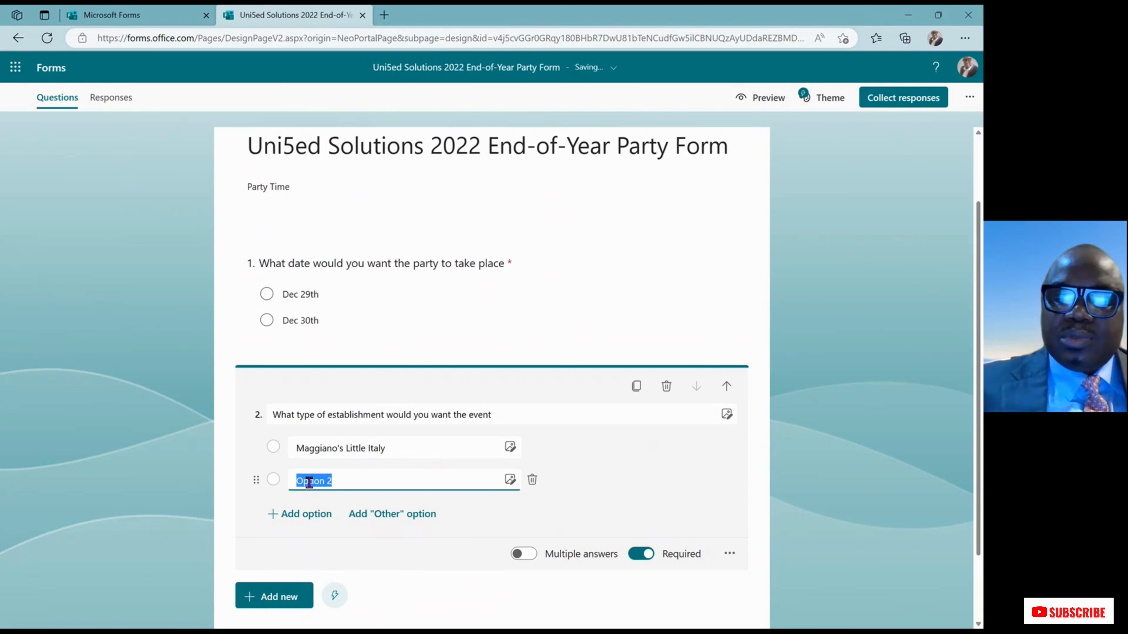
type("Olive ")
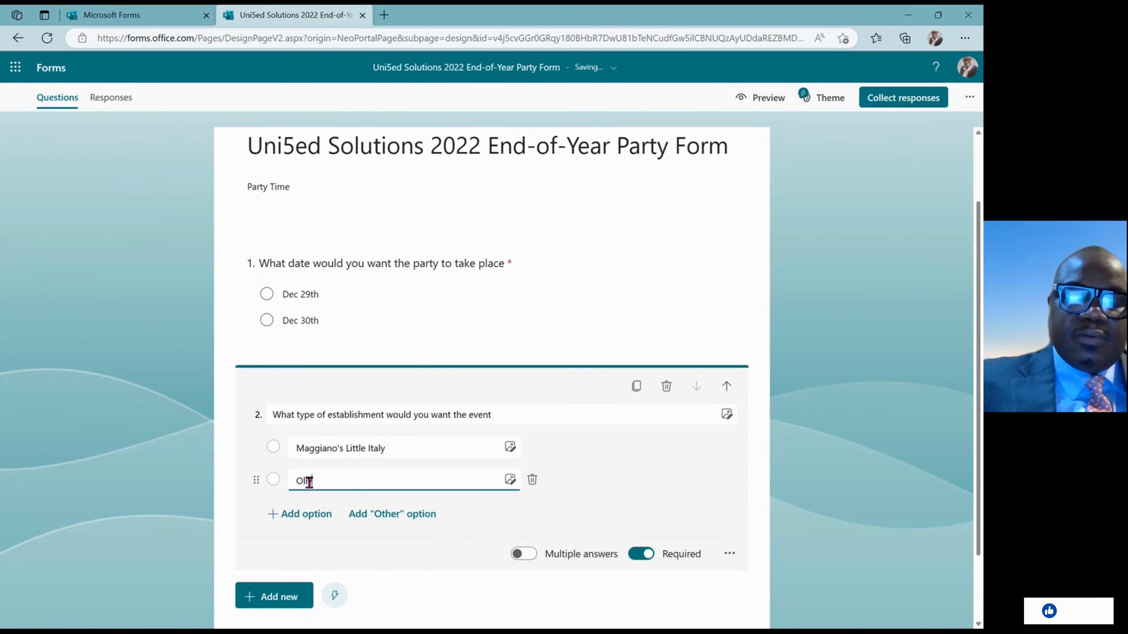
type("Garde")
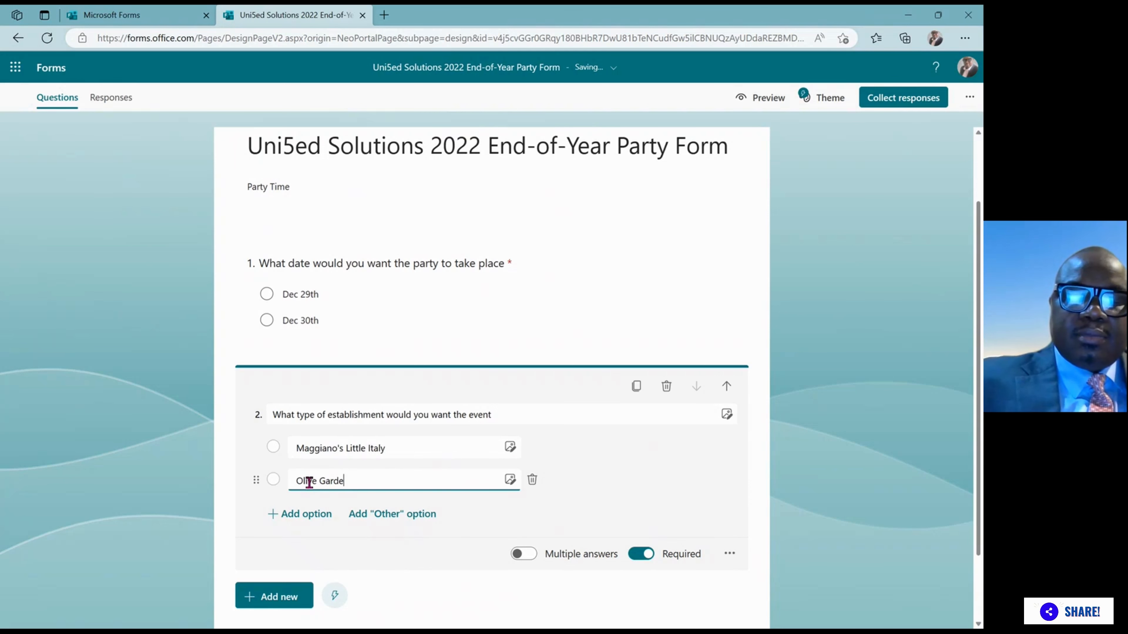
type("n")
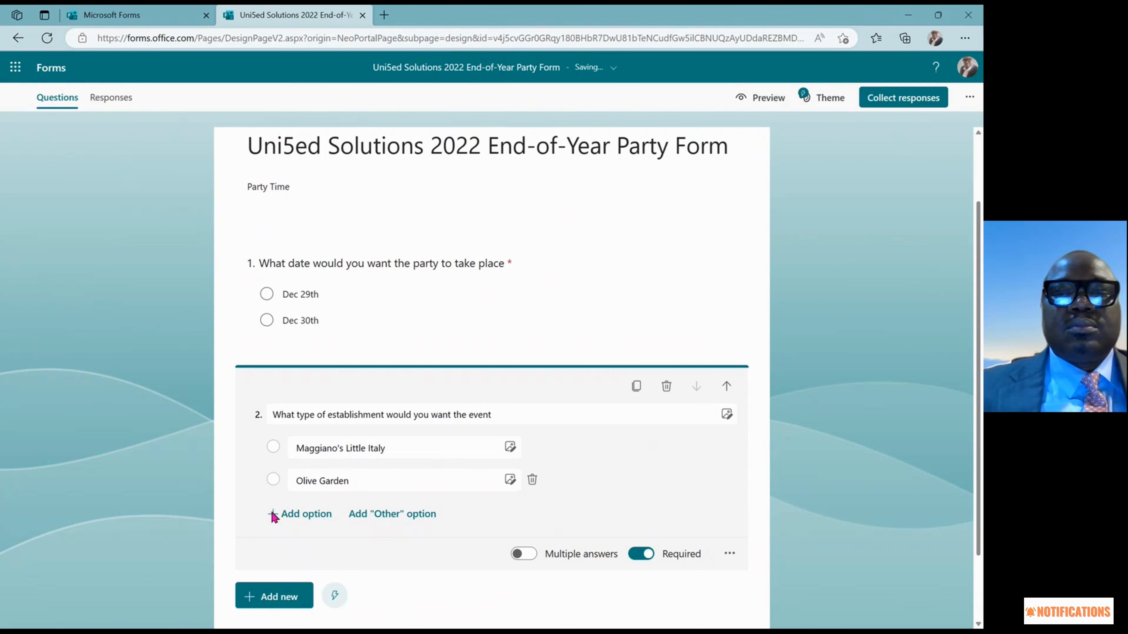
left_click(273, 514)
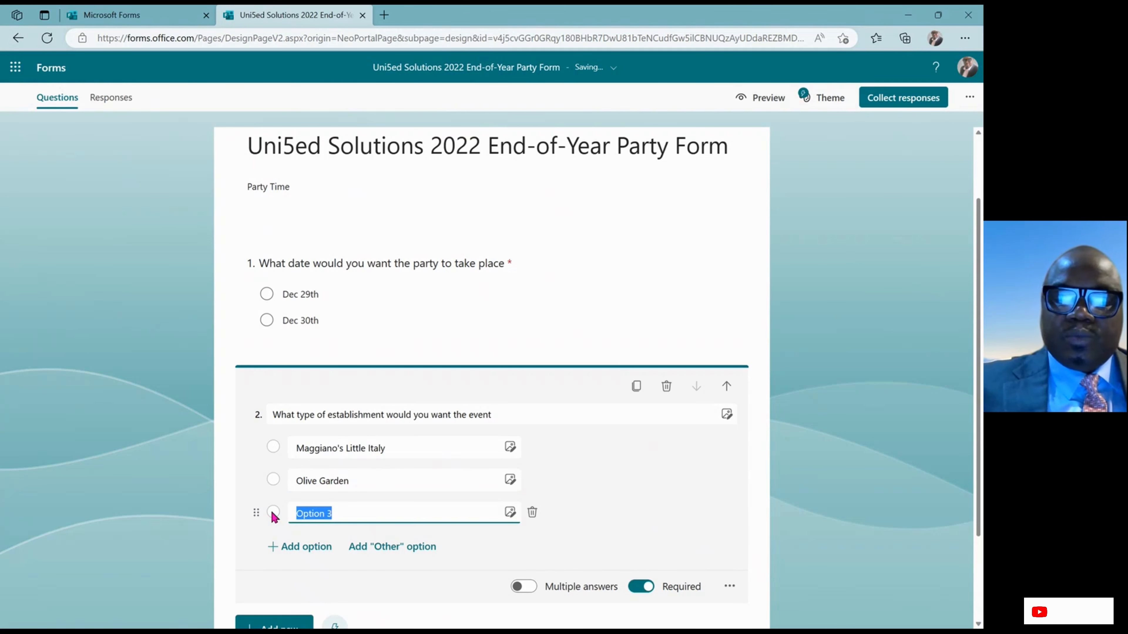
type("Minghin ")
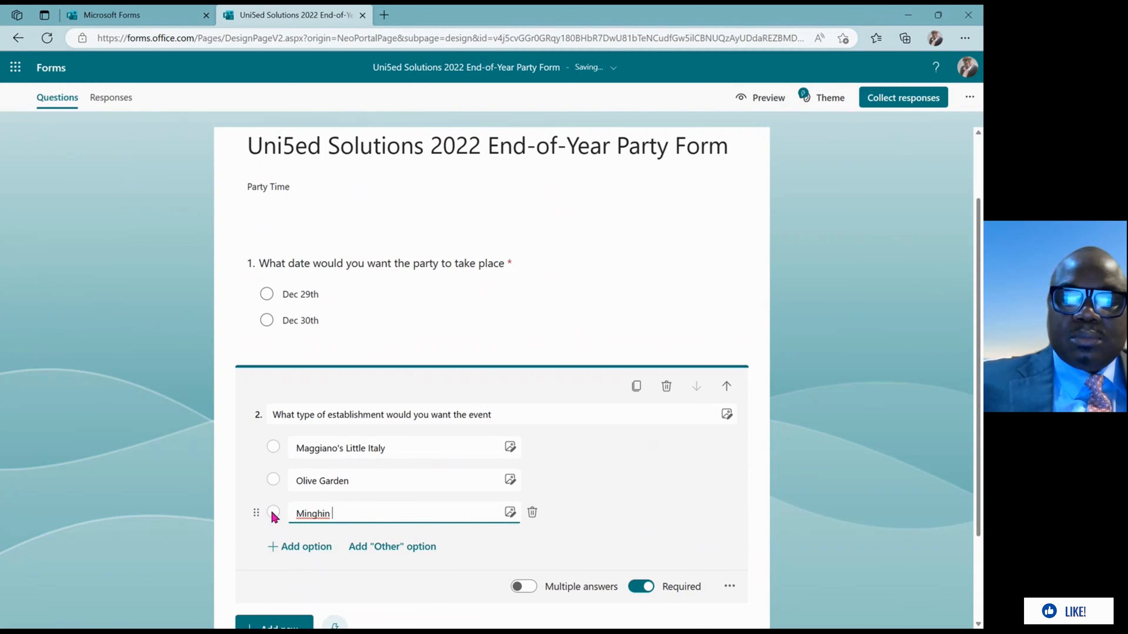
type("Chi")
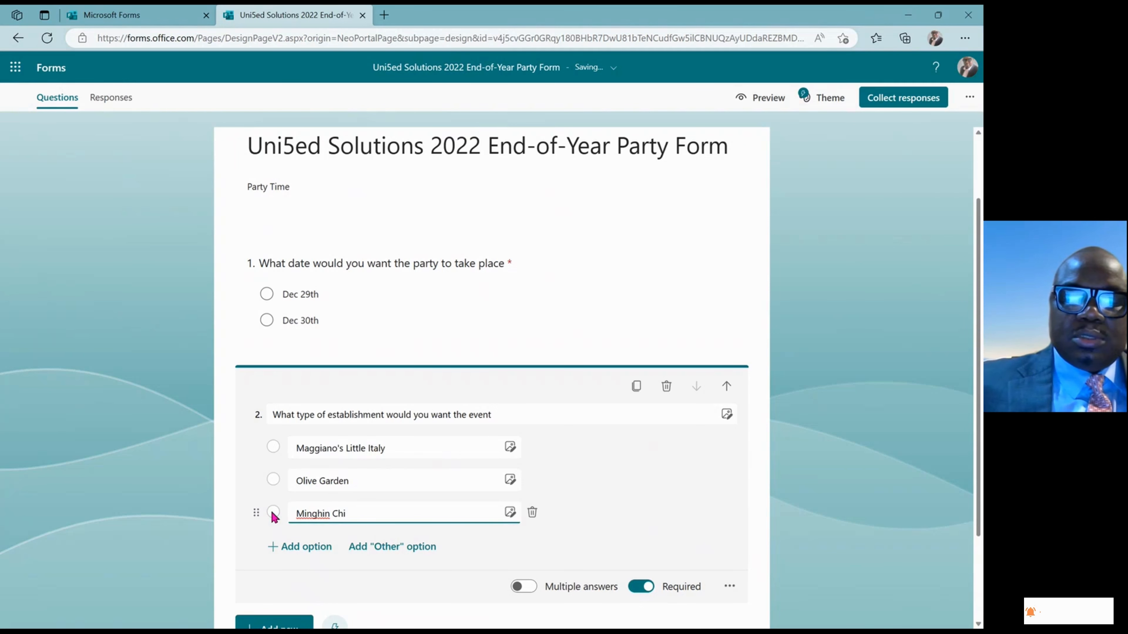
type("nese ")
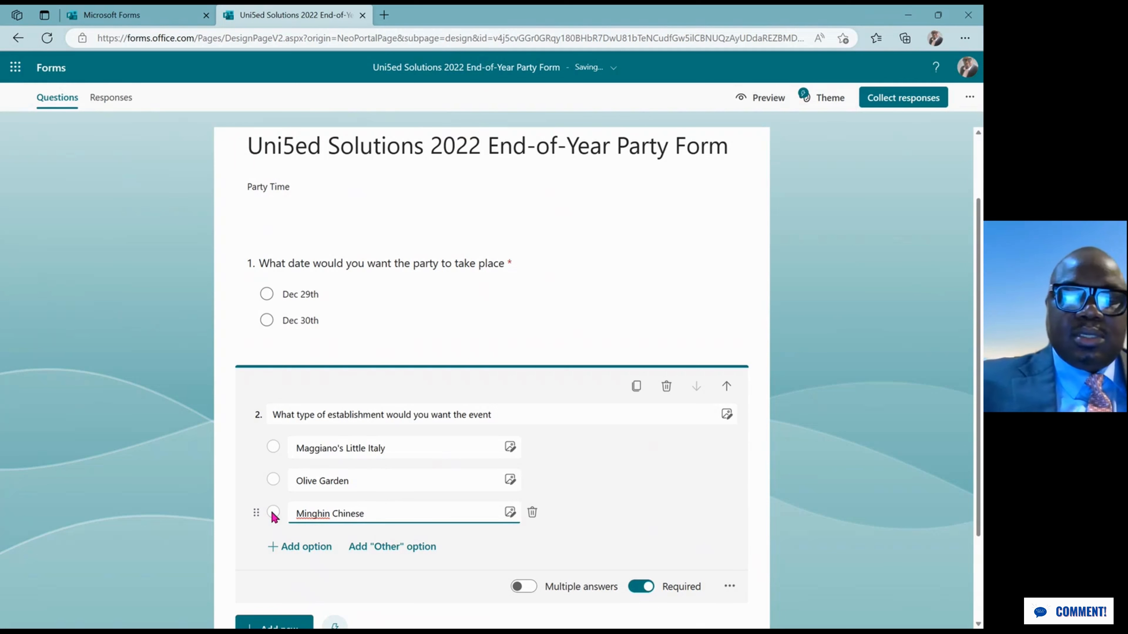
type("Resta")
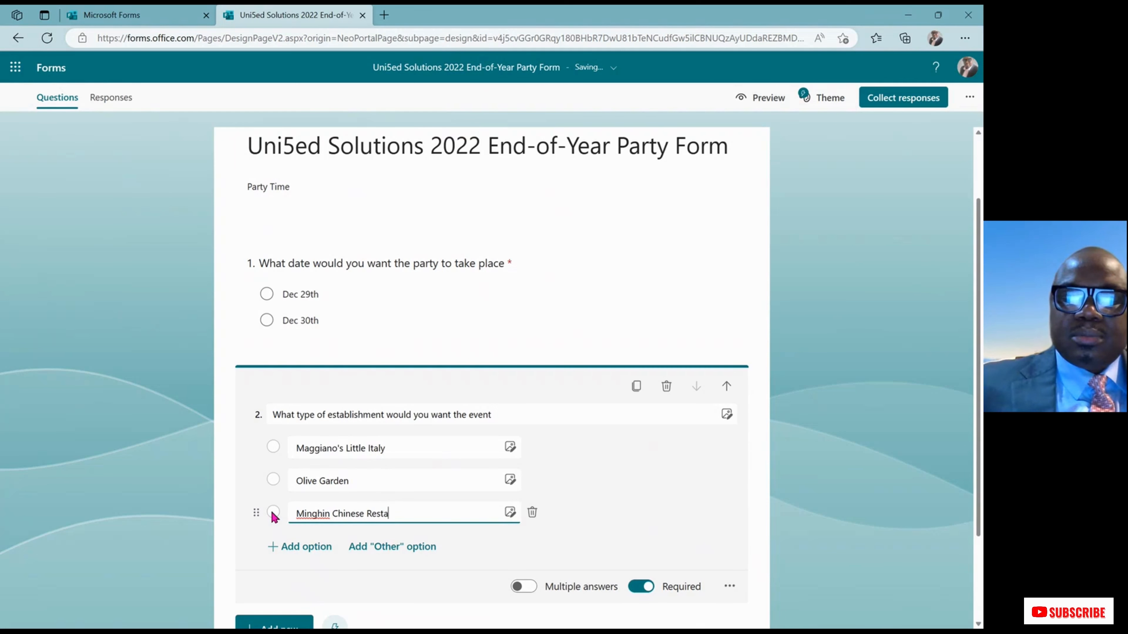
type("urant")
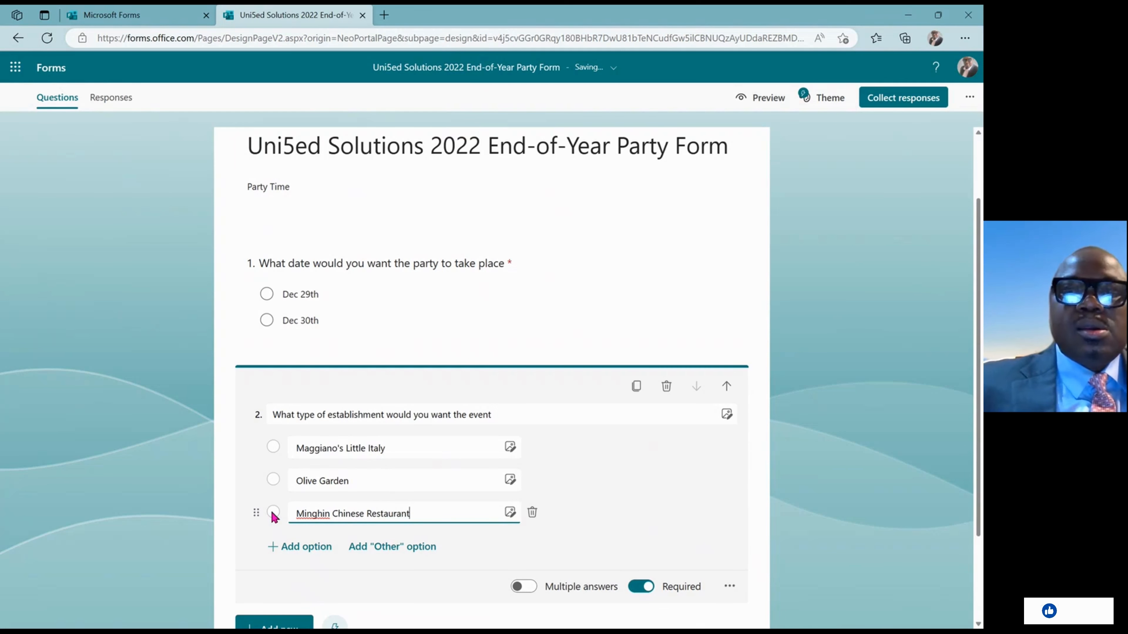
left_click(282, 549)
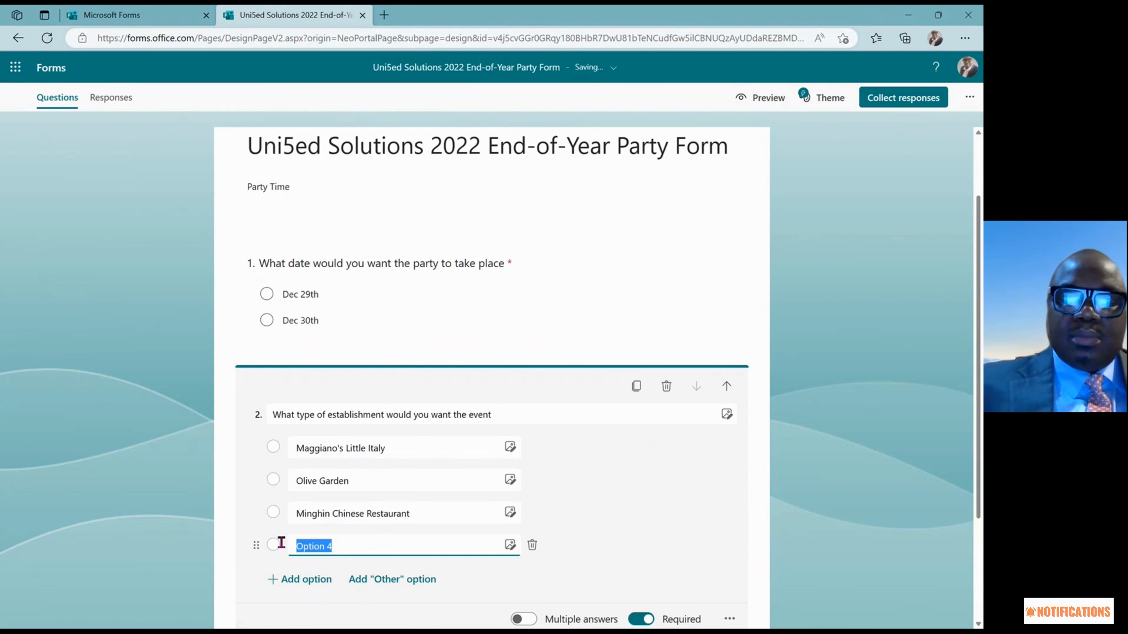
type("Main ")
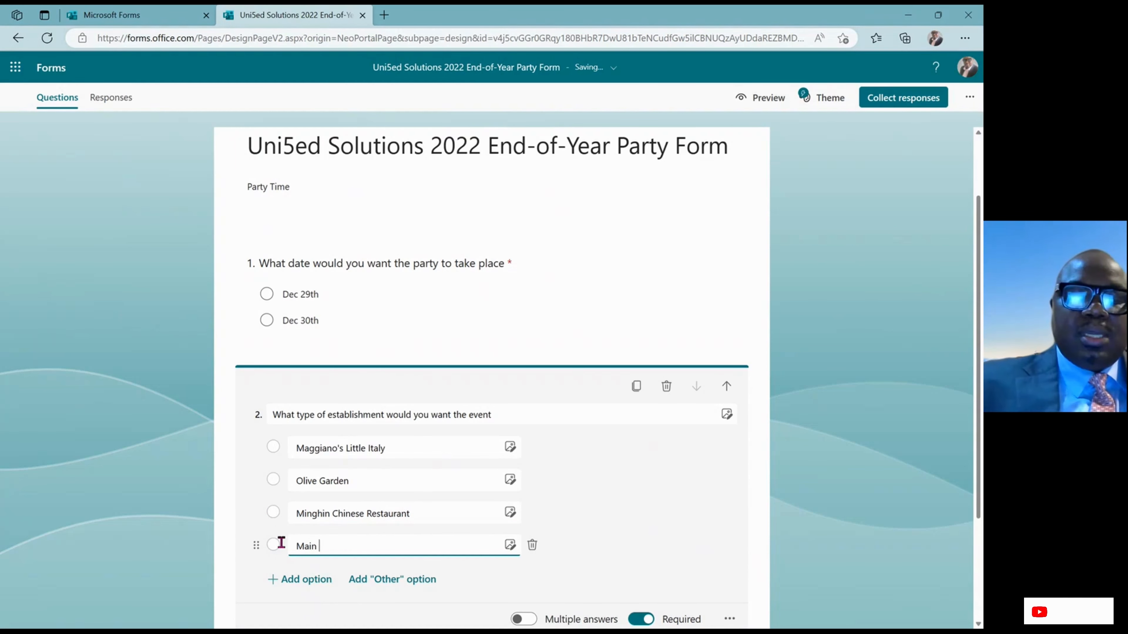
type("Event")
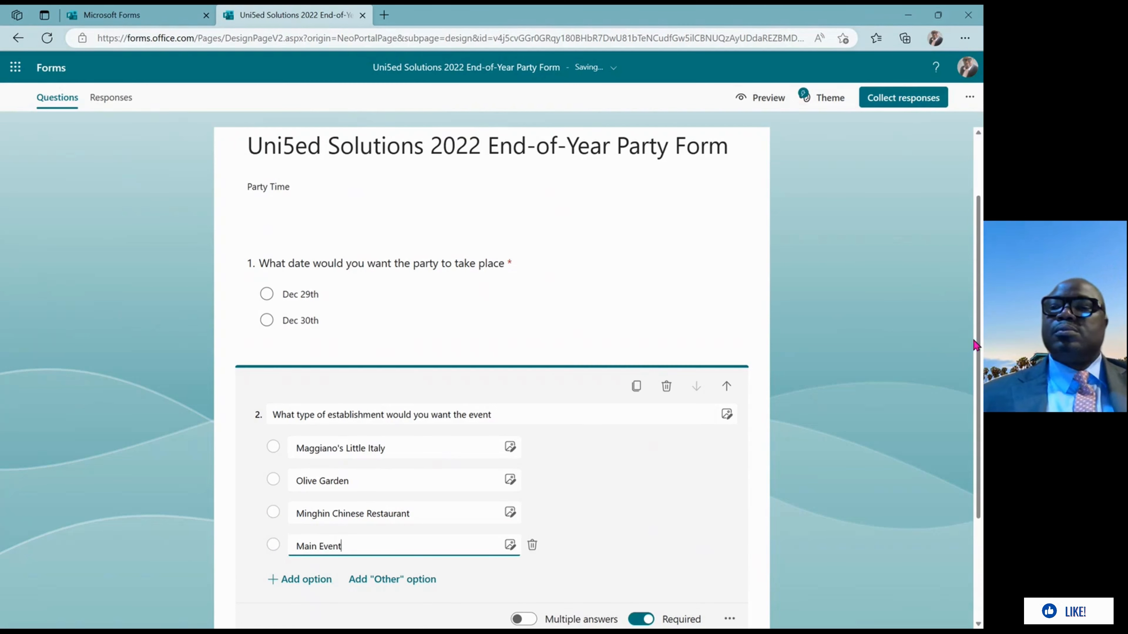
Bring up the Choice, Text, Rating and Date question-type bar below question 2
left_click_drag(979, 345, 979, 434)
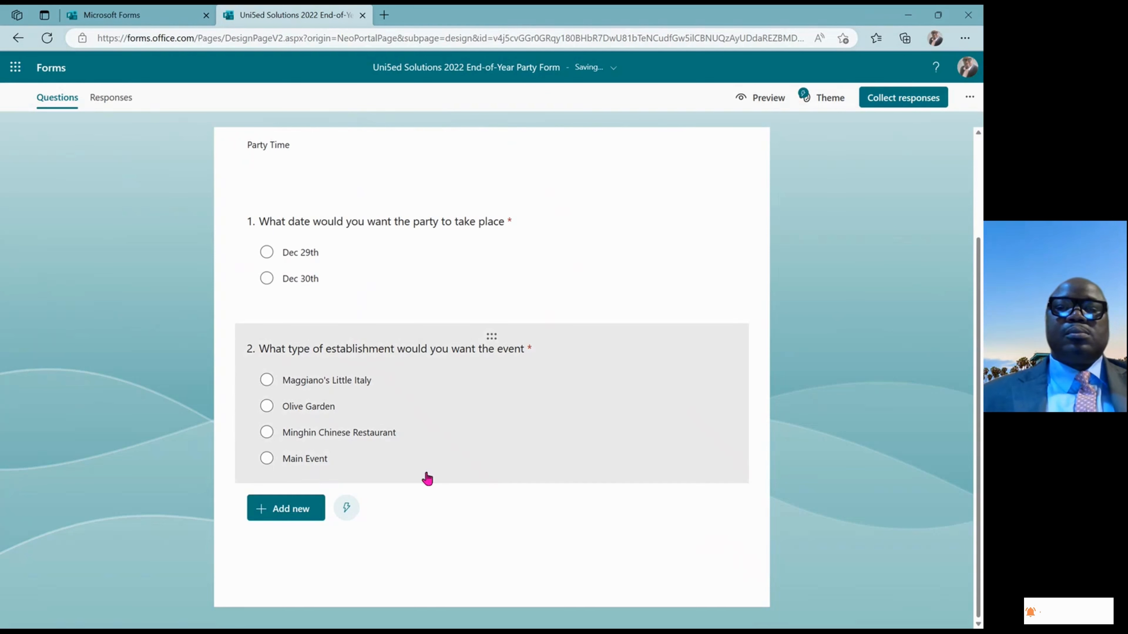
left_click(273, 517)
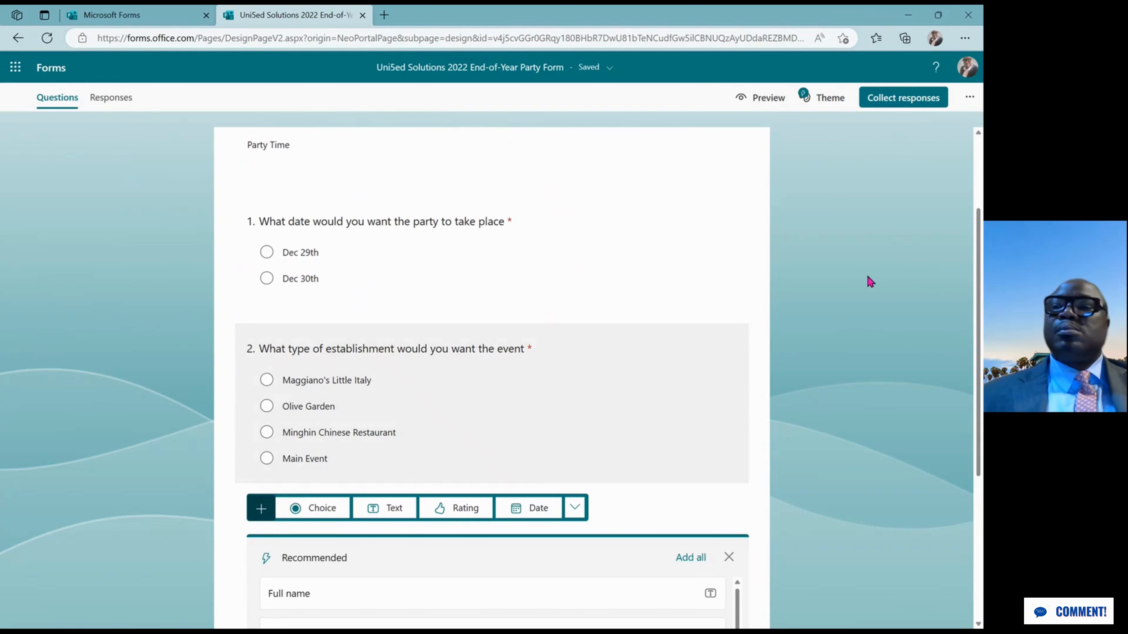
left_click(979, 285)
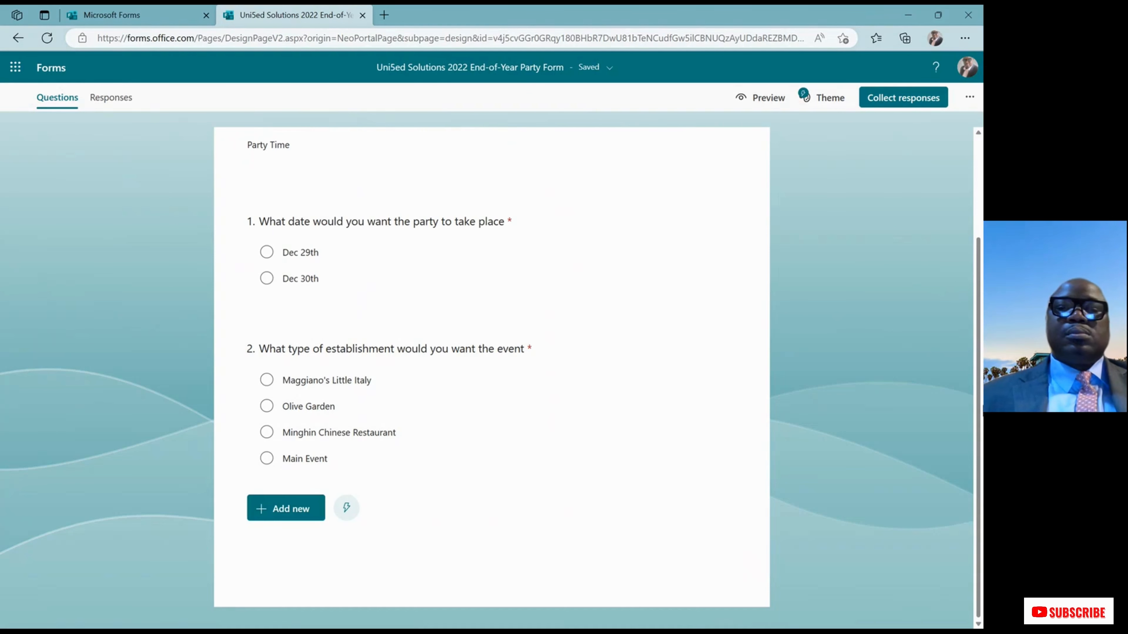
left_click(306, 520)
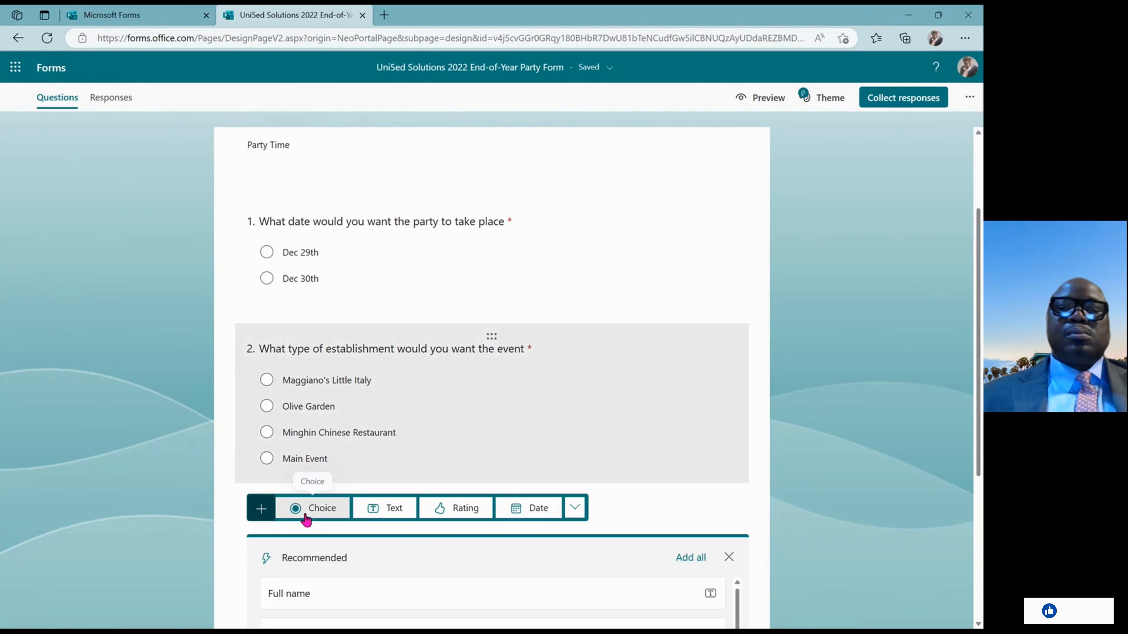
left_click(982, 438)
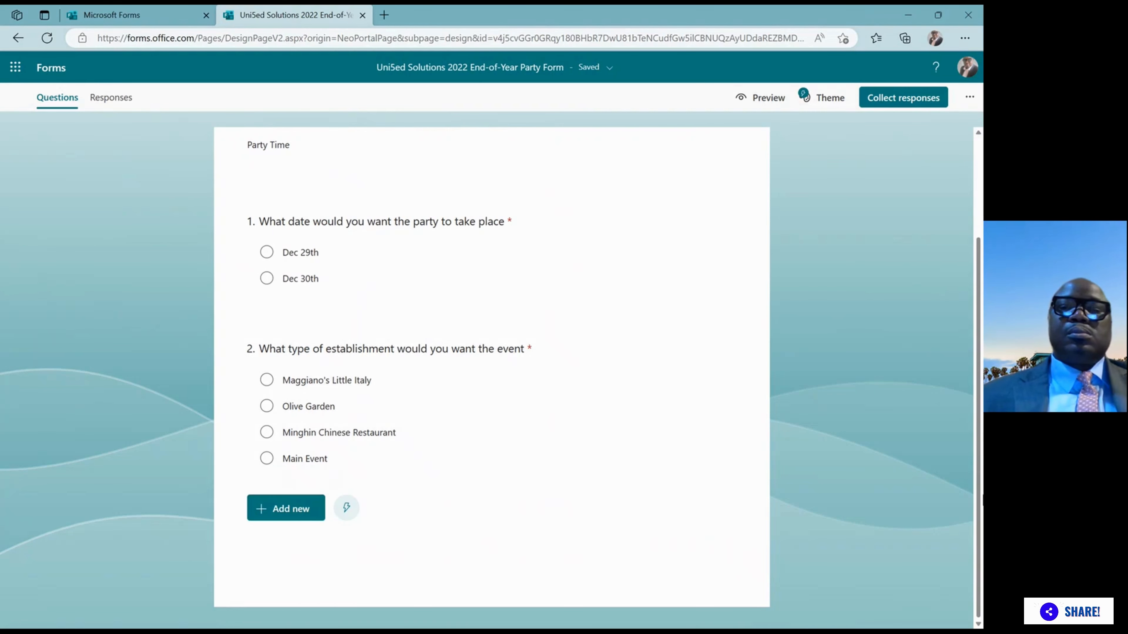
left_click(298, 517)
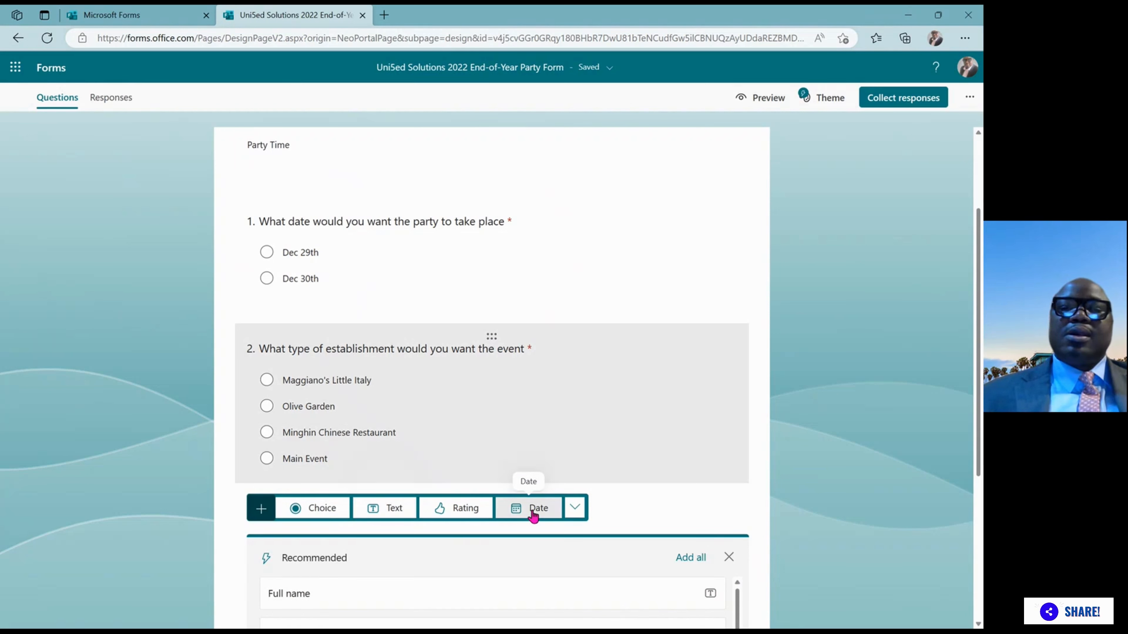
Add Text question 3 titled 'How many people are you bringing to the event'
left_click(386, 509)
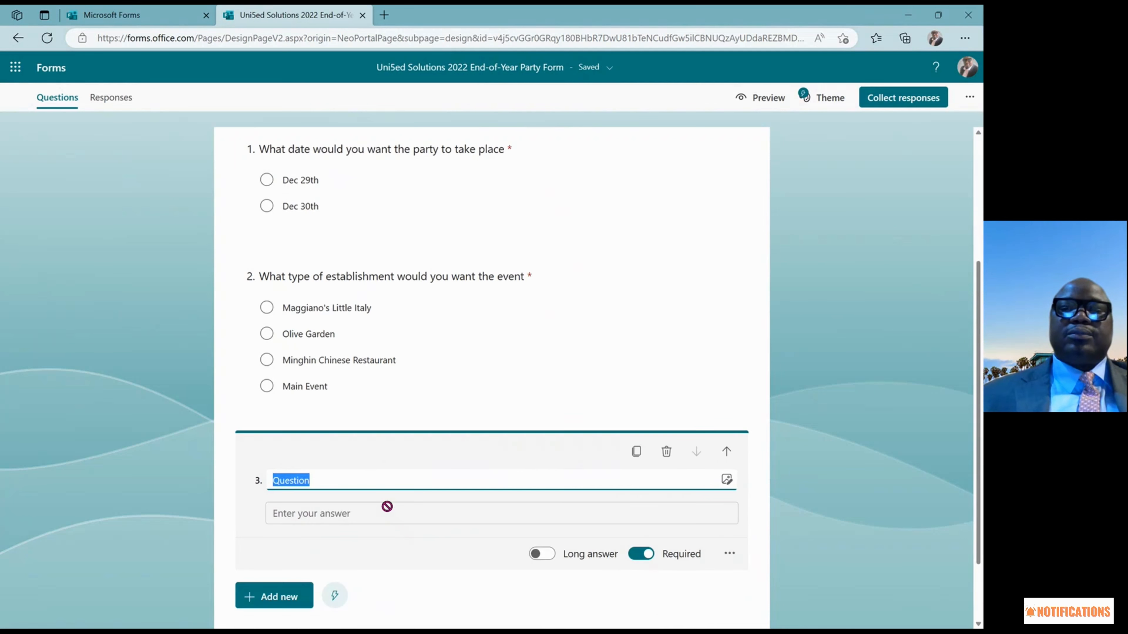
left_click(387, 507)
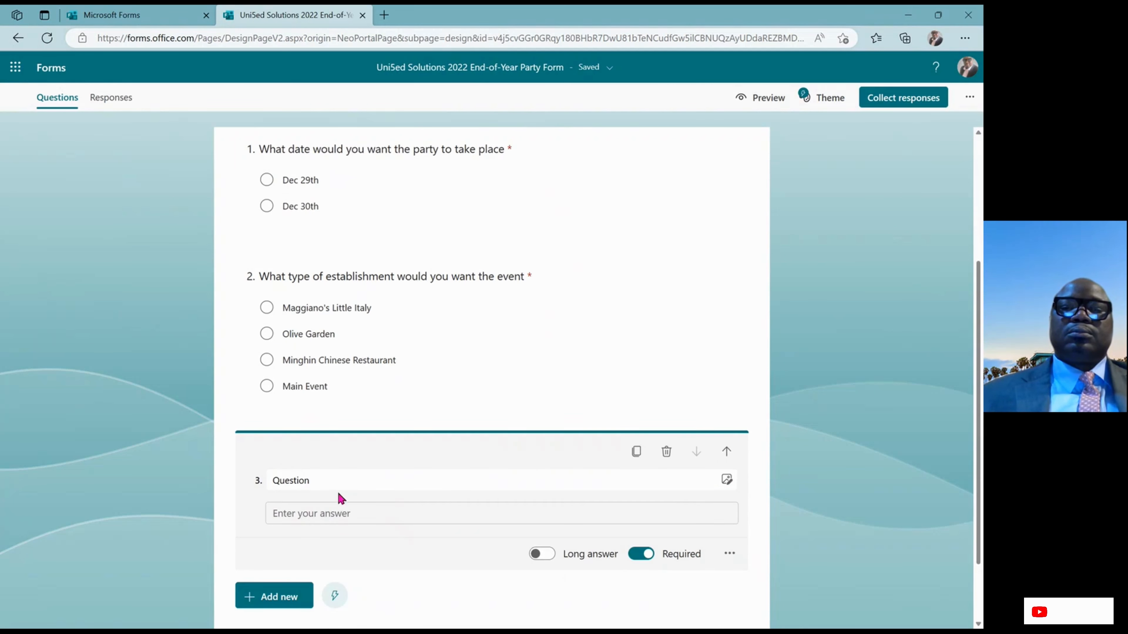
left_click(342, 484)
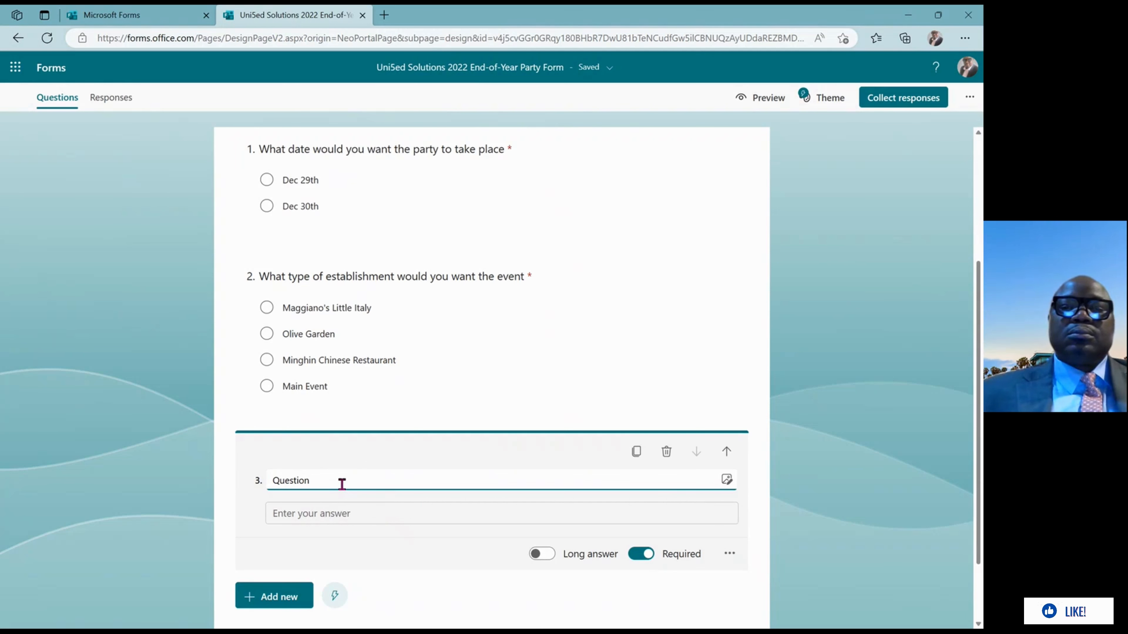
key("BackSpace")
key("BackSpace")
key("BackSpace")
key("BackSpace")
key("BackSpace")
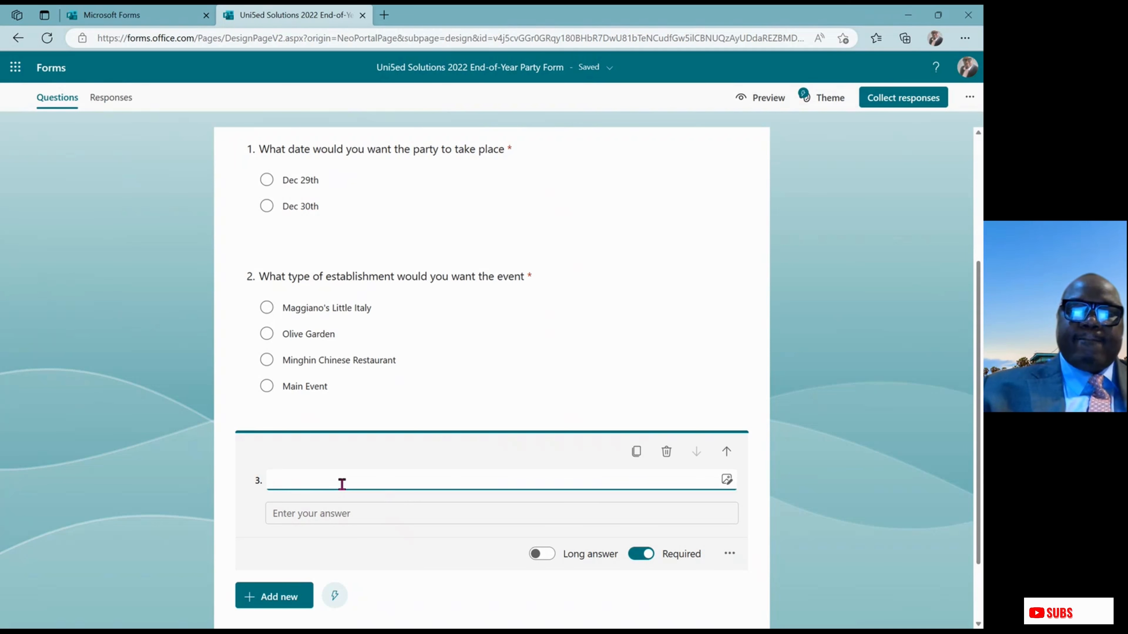
type("How")
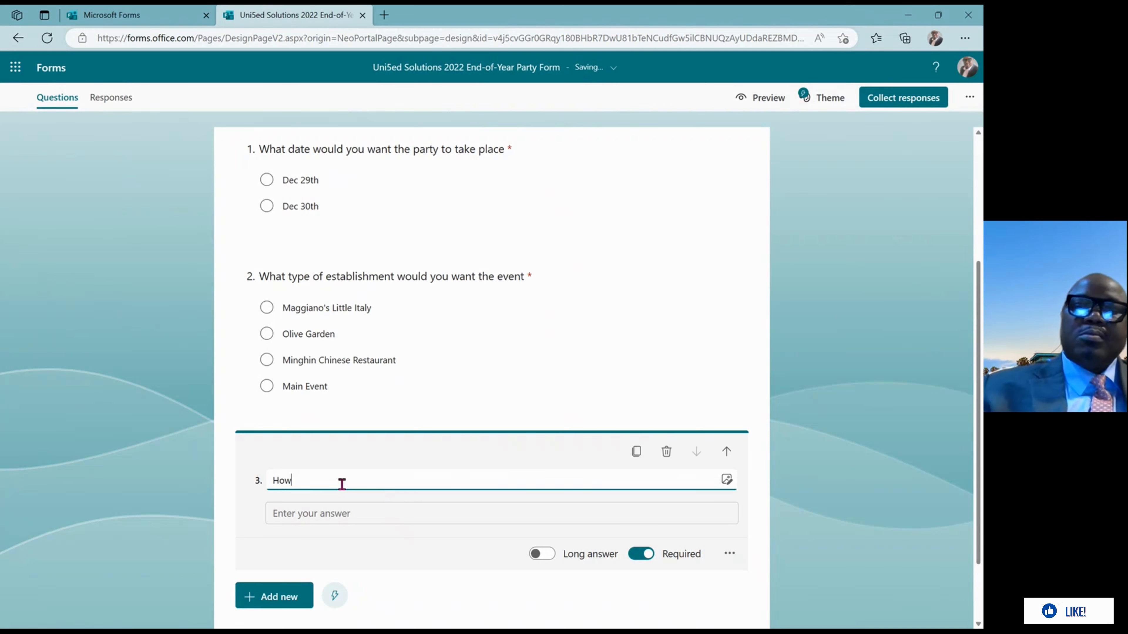
type(" well")
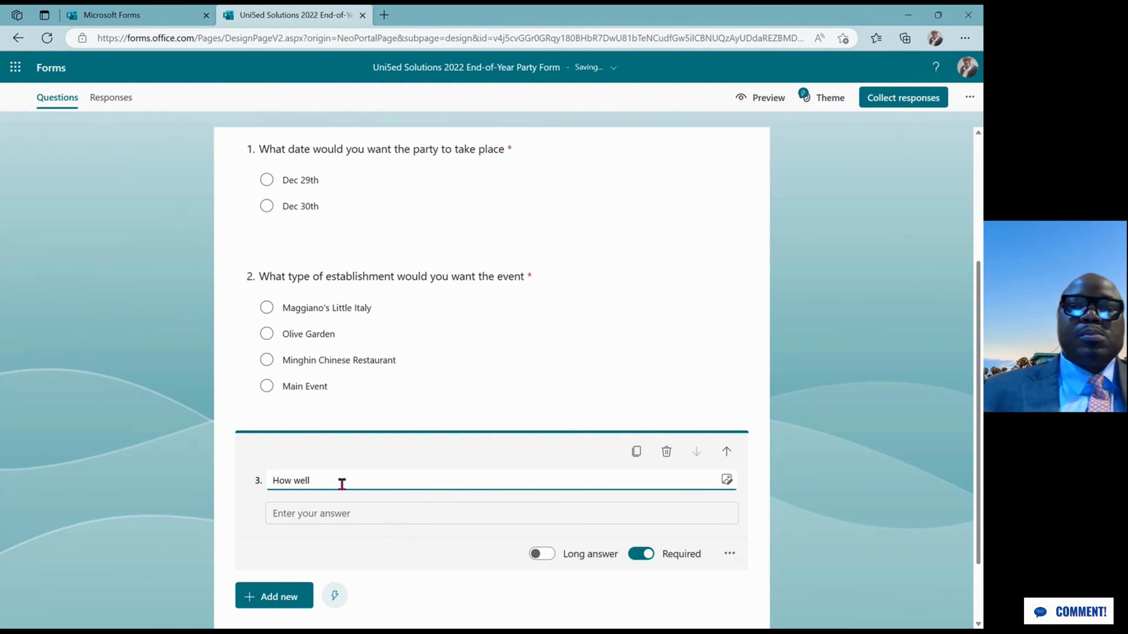
key("BackSpace")
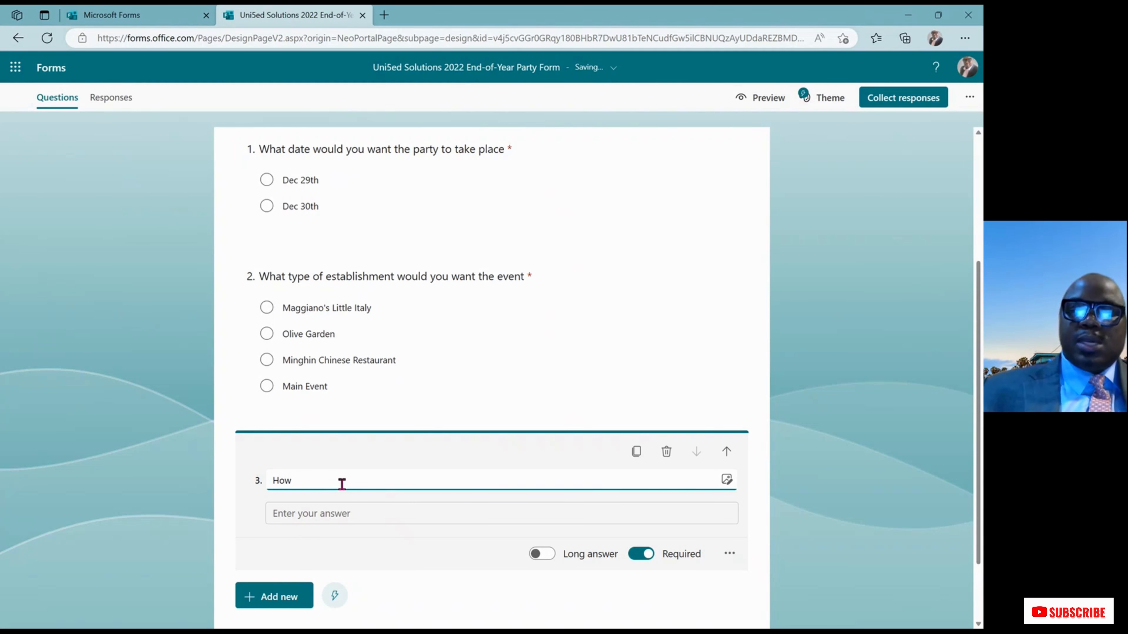
type("many peop")
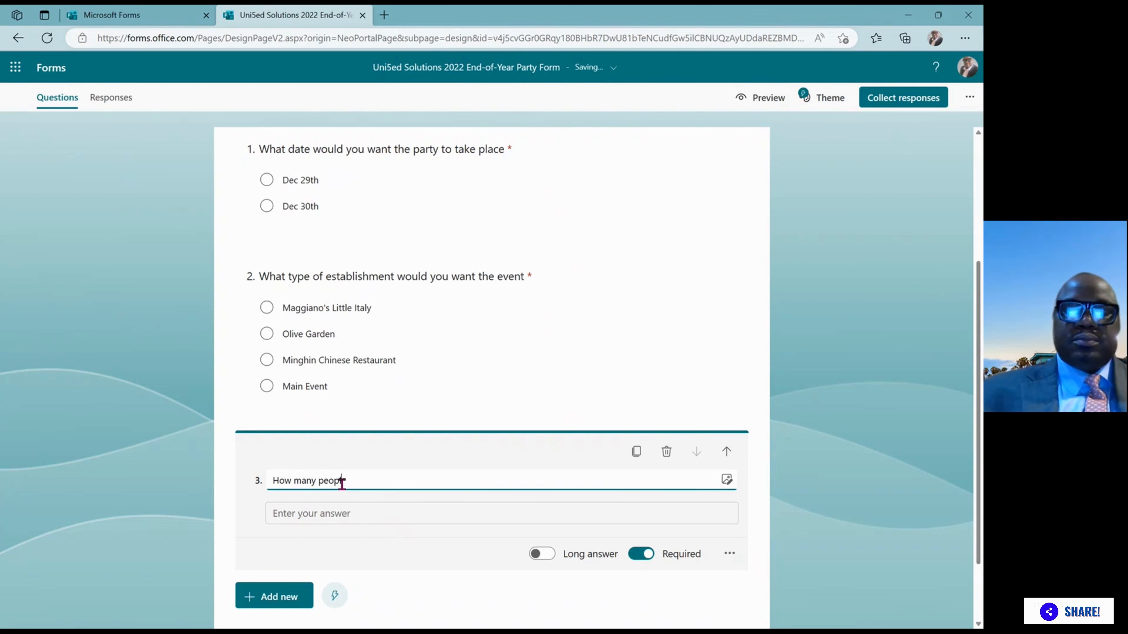
type("le are ")
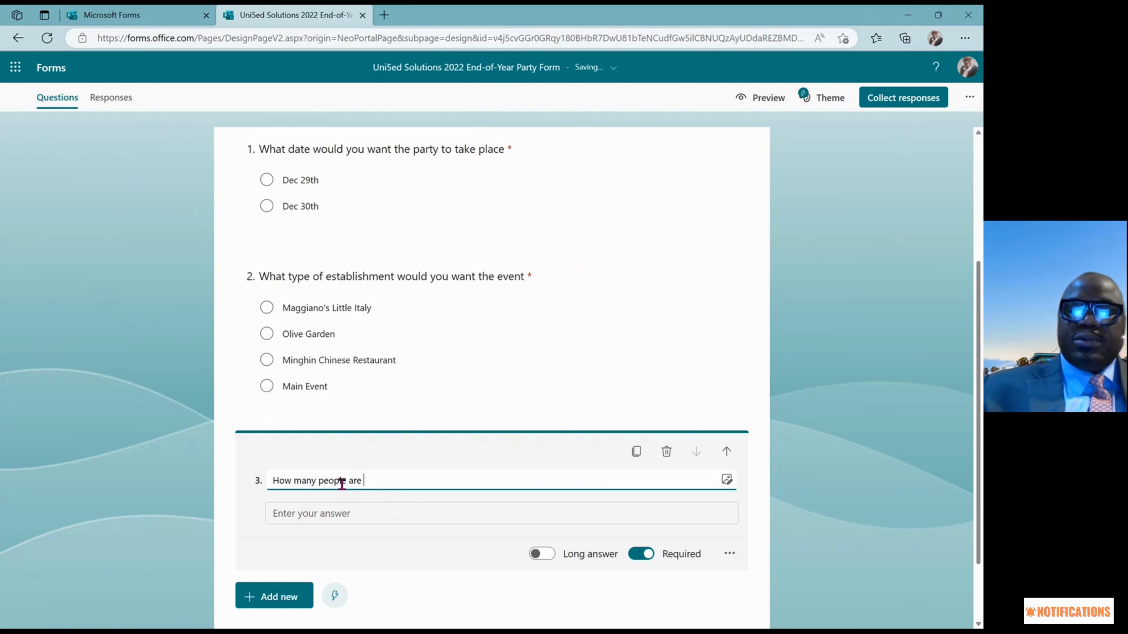
type("you b")
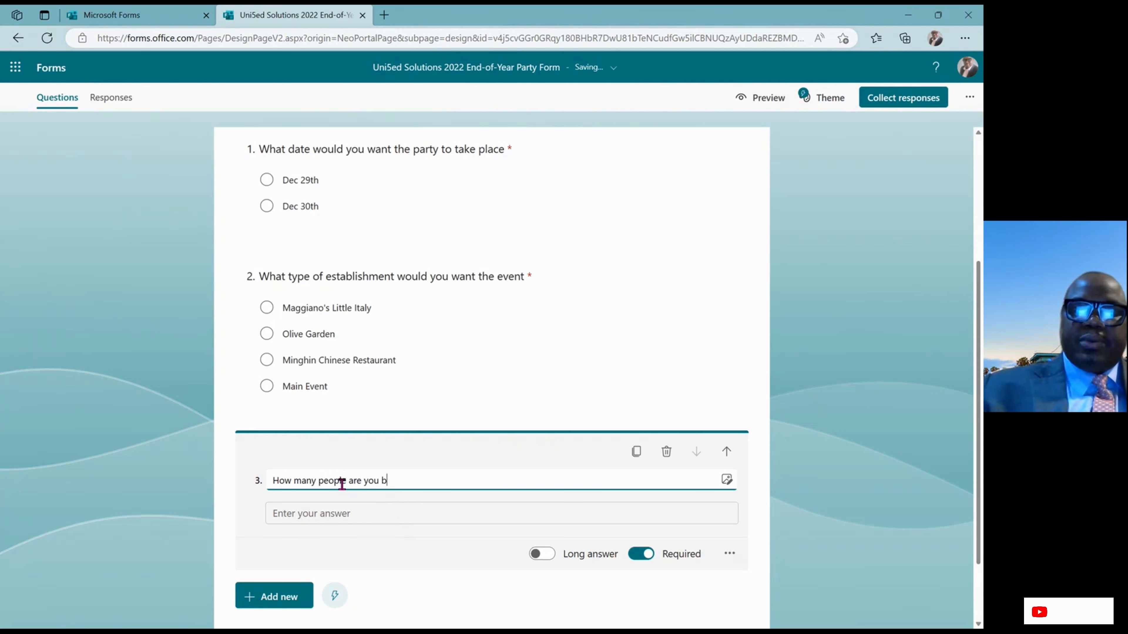
type("ringing")
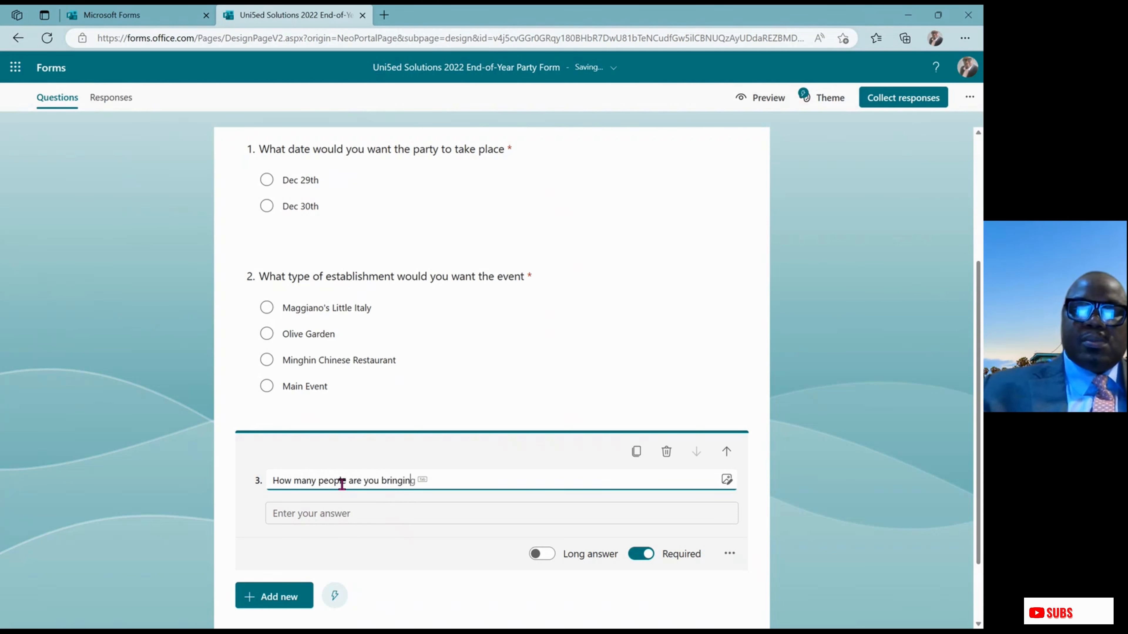
type(" to the")
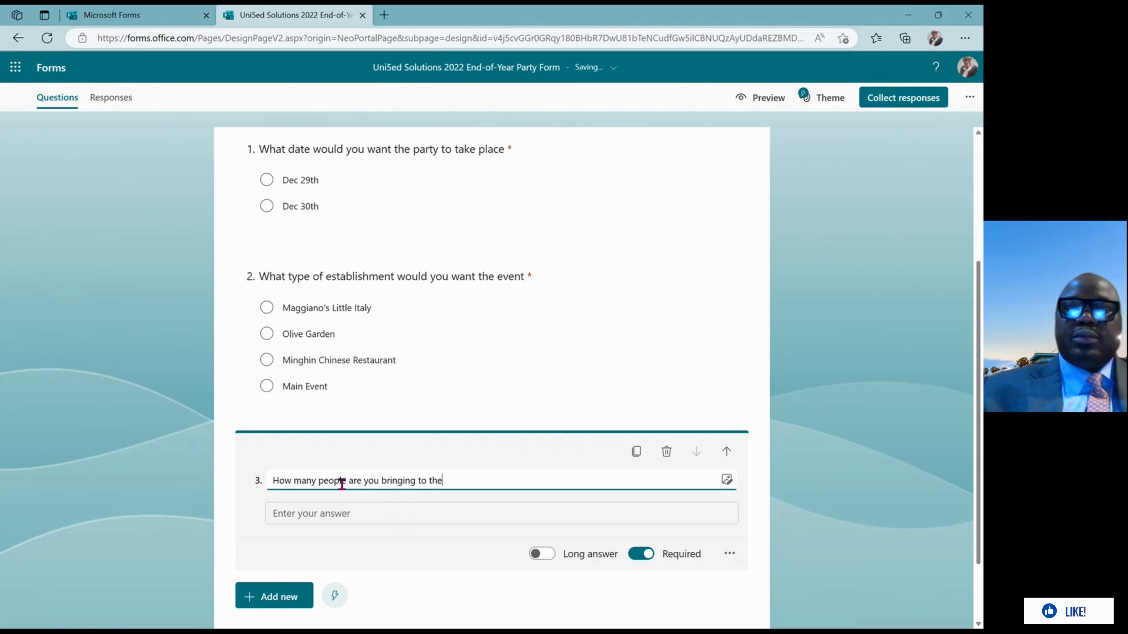
type(" event")
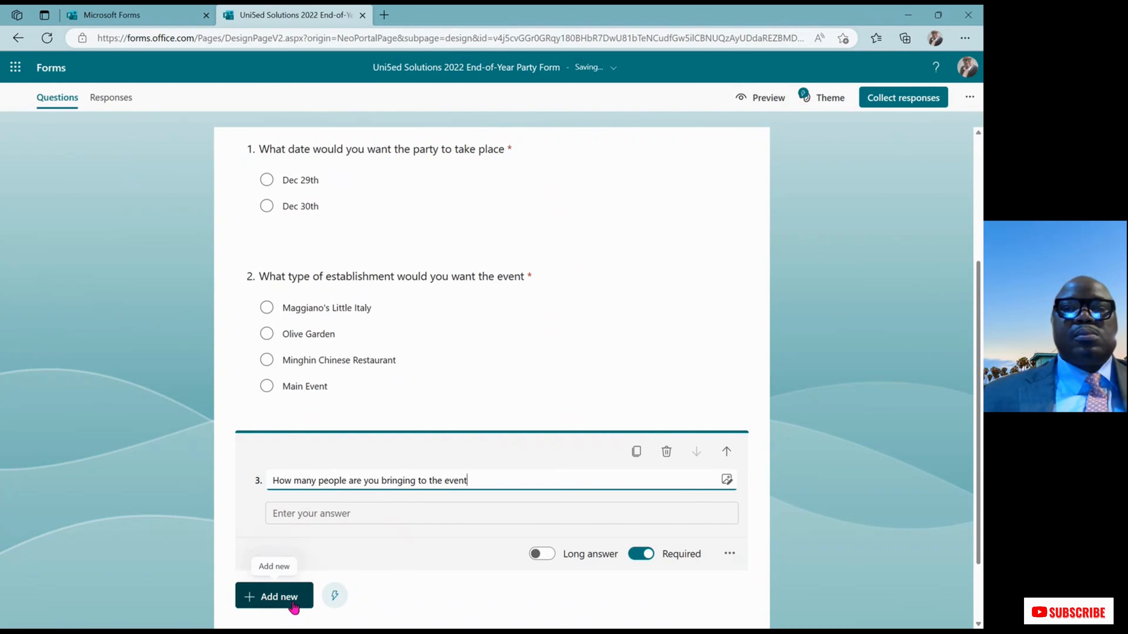
Finish editing question 3 and show the new-question type choices below it
left_click(293, 608)
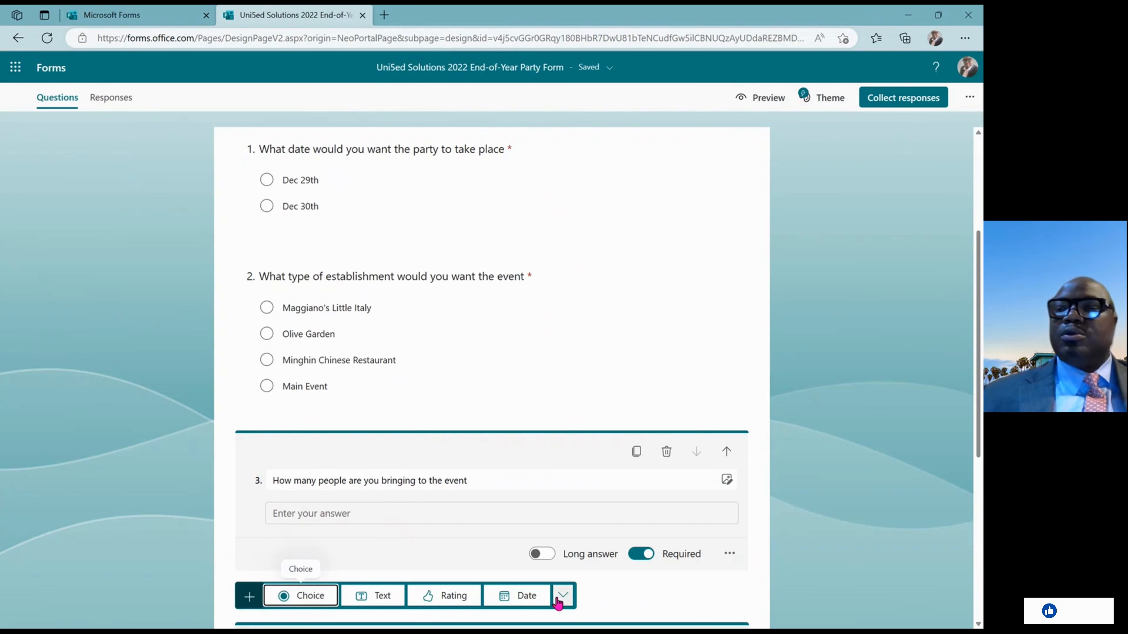
left_click_drag(977, 412, 977, 471)
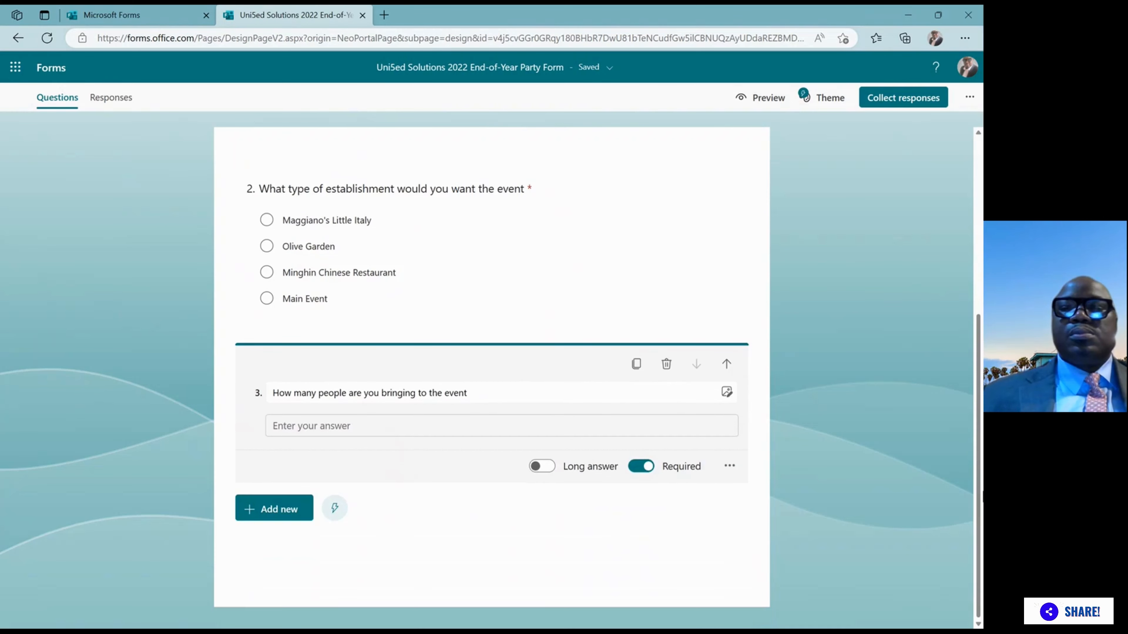
left_click(983, 504)
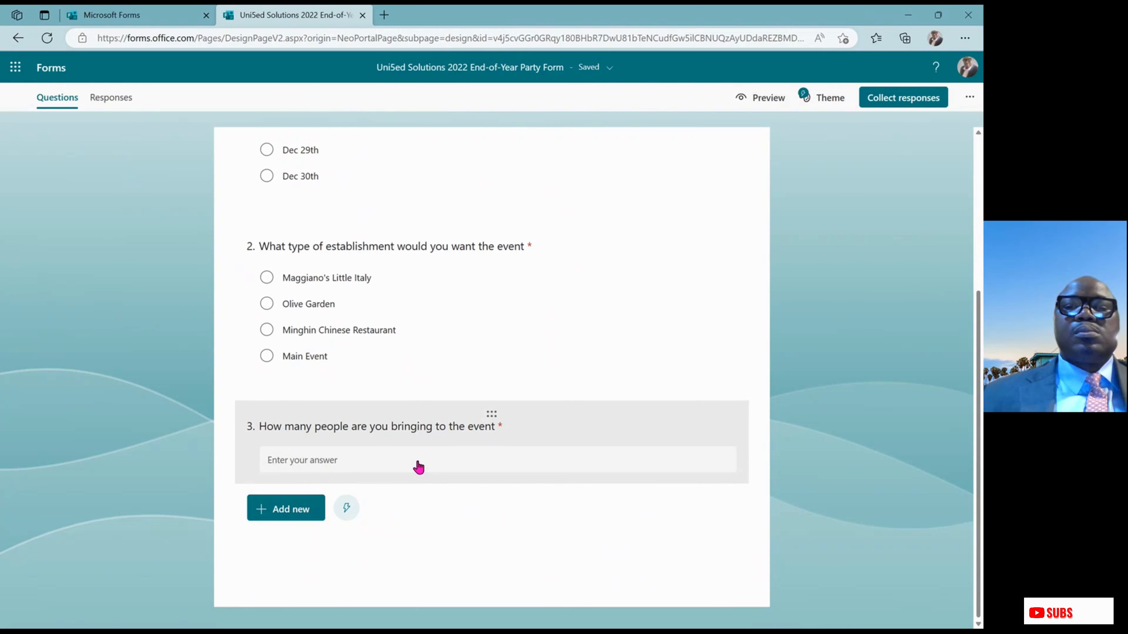
left_click(305, 506)
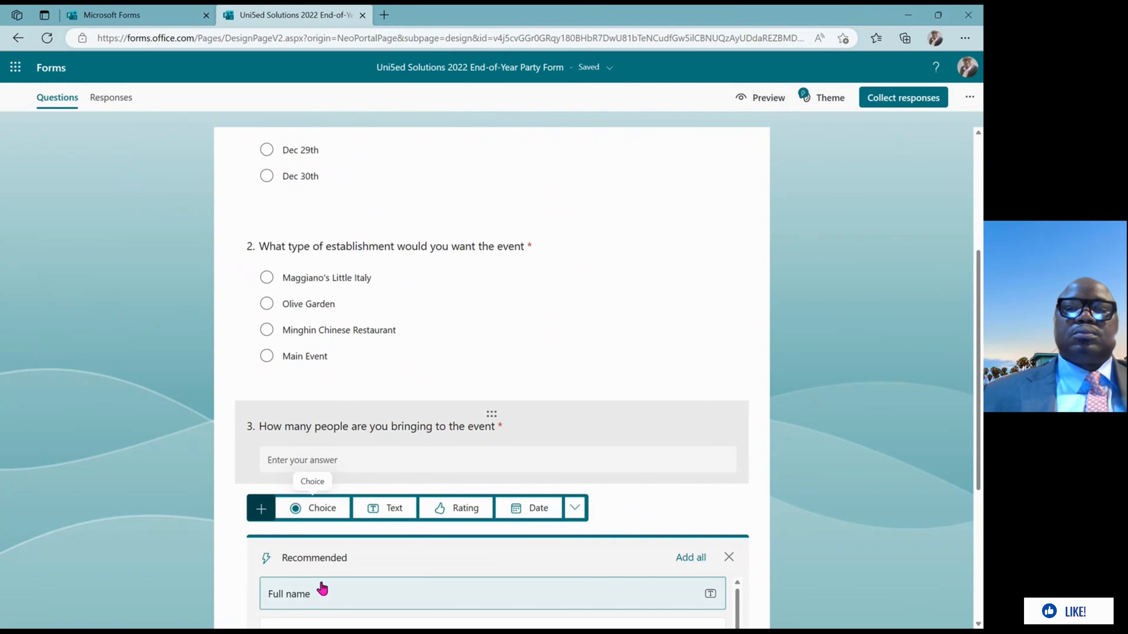
Add a draft Text question 4 'What would you prefer', then delete it
left_click(397, 510)
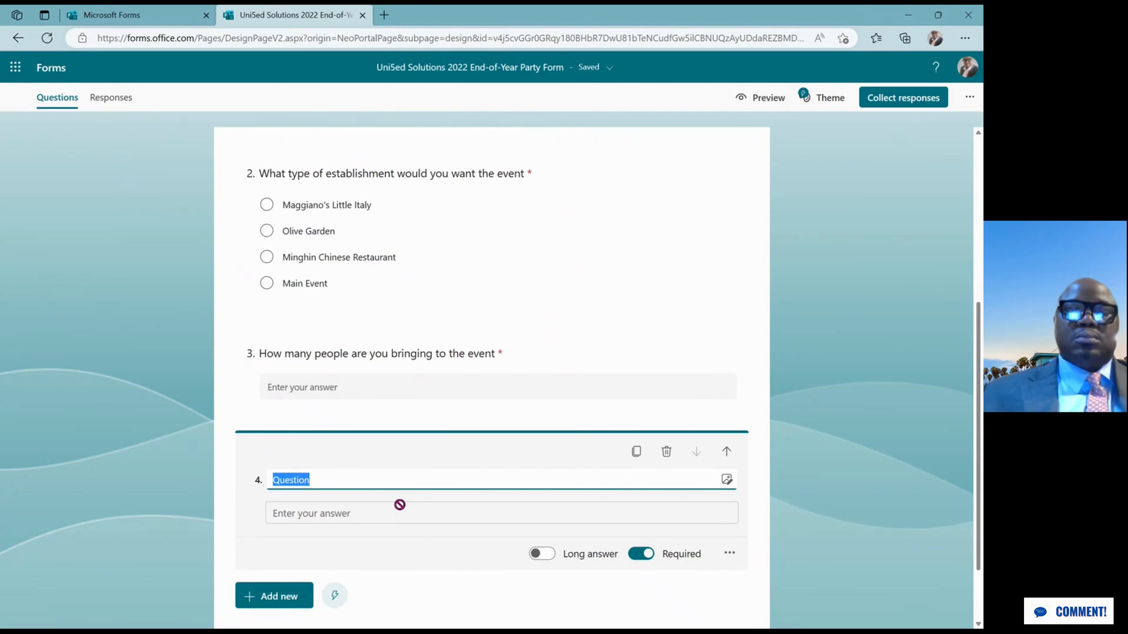
type("Wh")
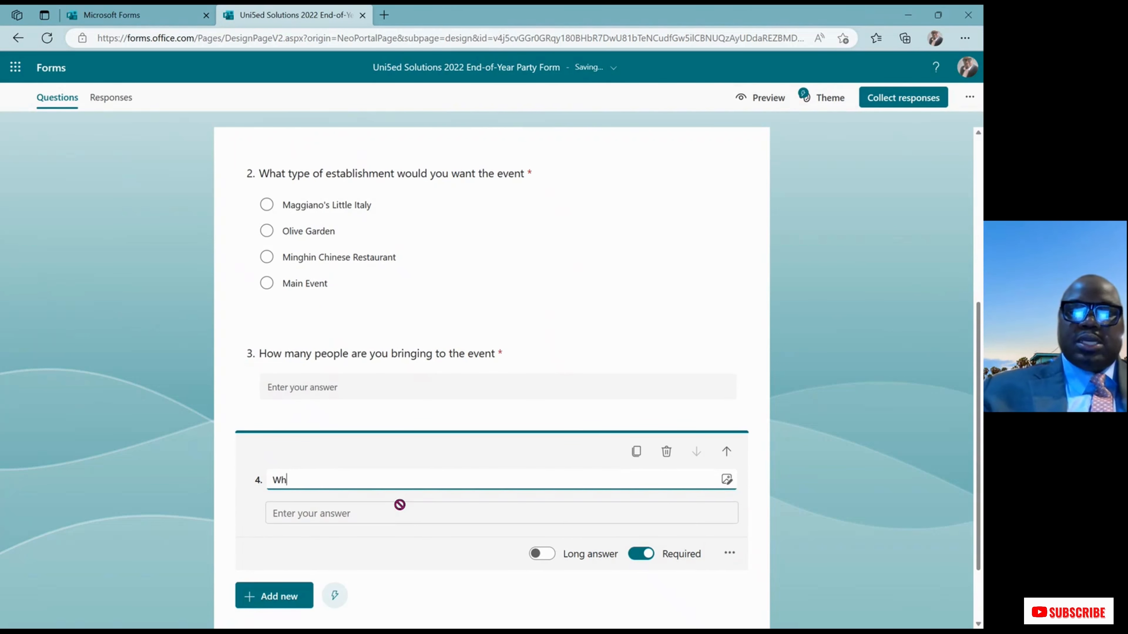
type("at w")
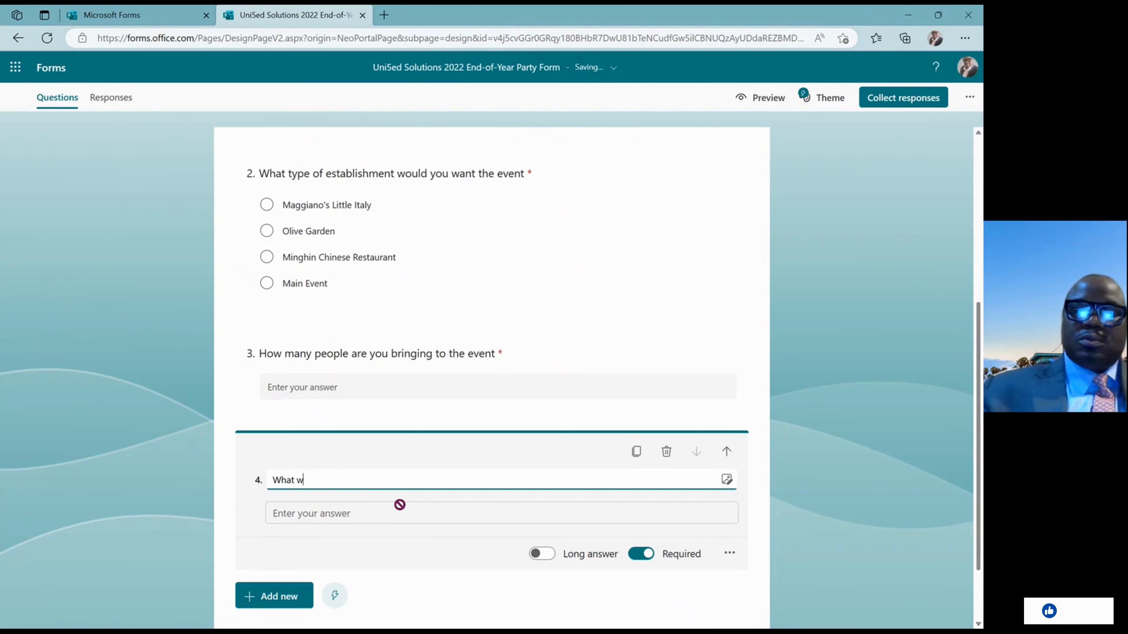
type("ould ")
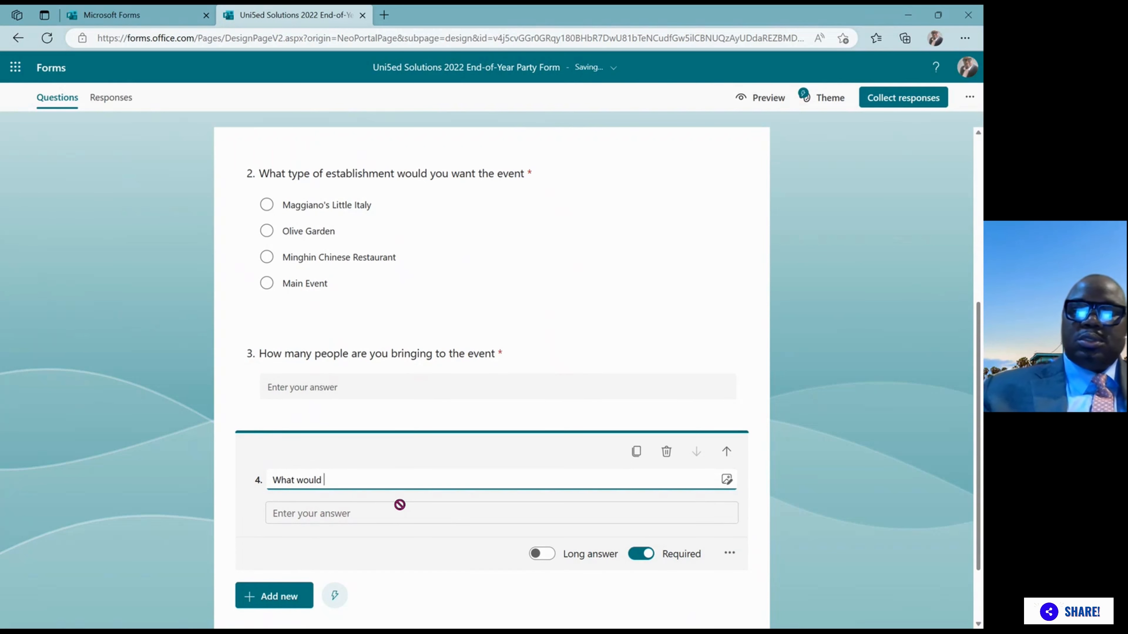
type("you p")
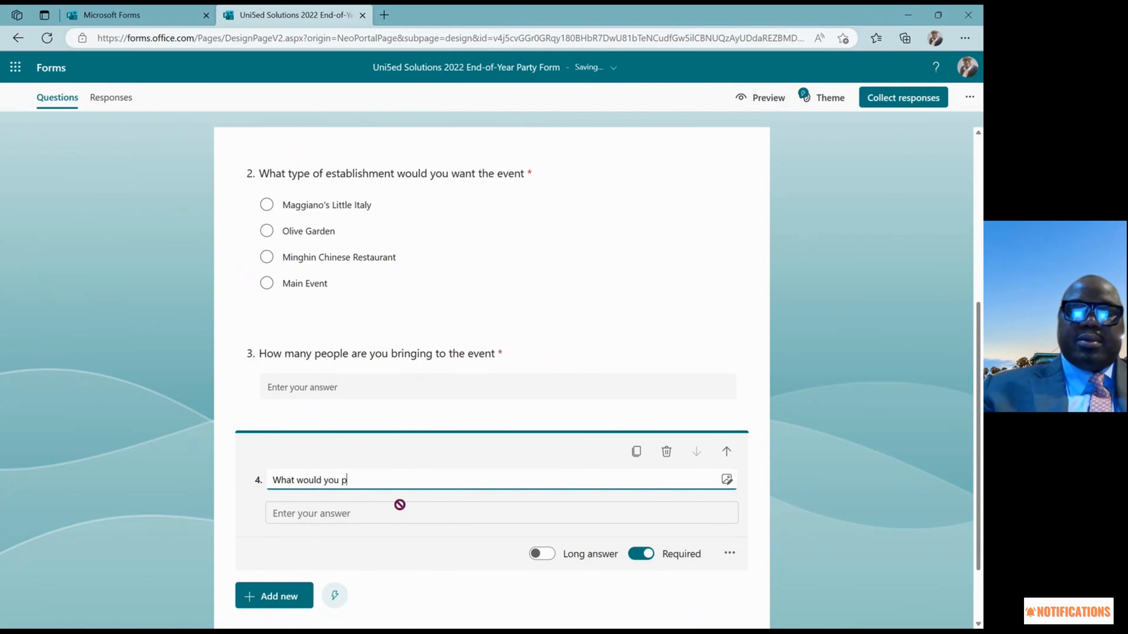
type("refer")
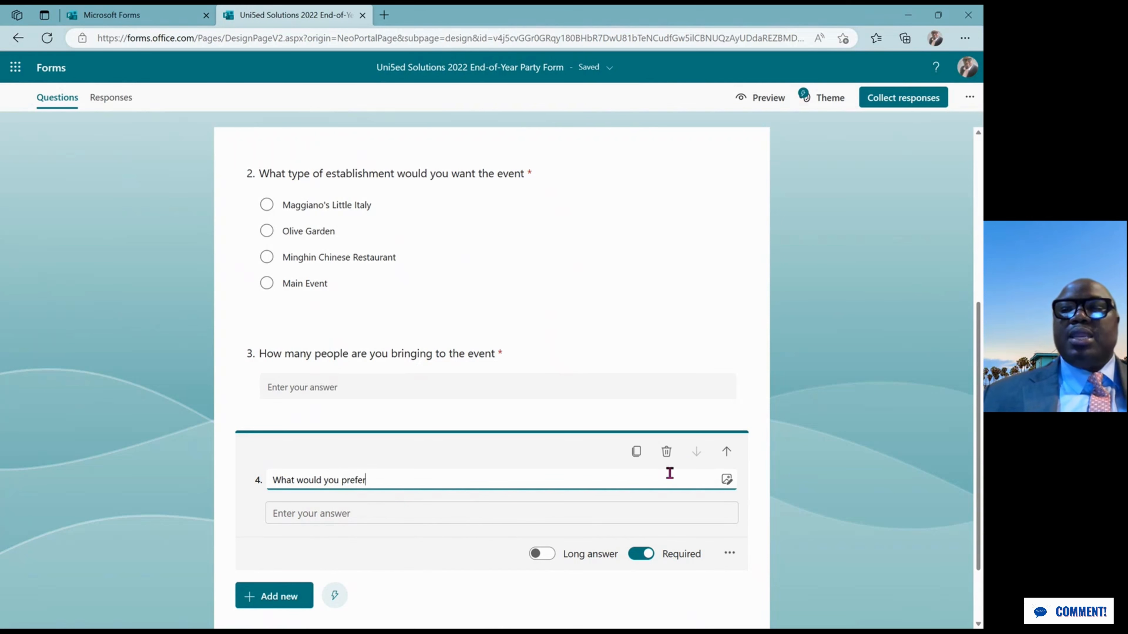
left_click(668, 455)
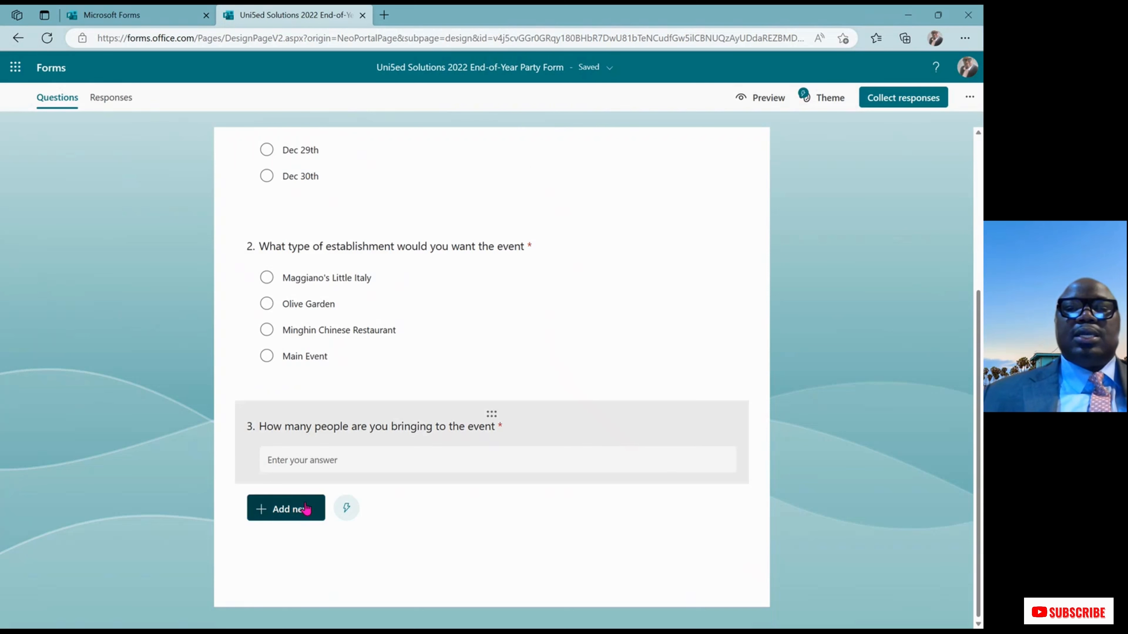
Add Choice question 4 titled 'What time would you prefer'
left_click(295, 509)
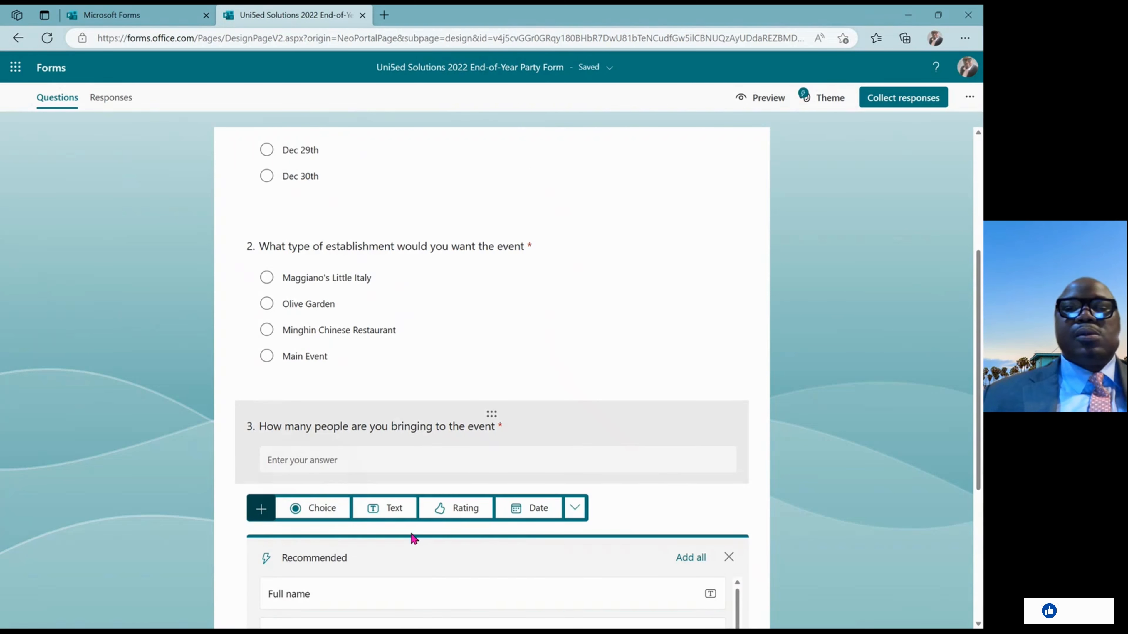
left_click(318, 511)
type("W")
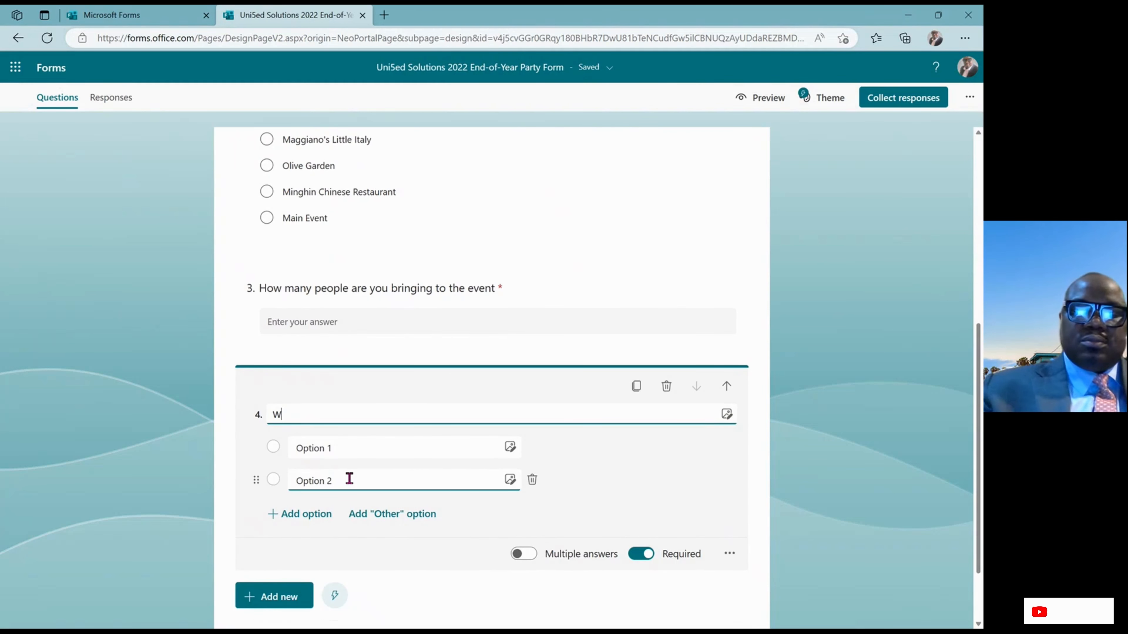
type("hat tim")
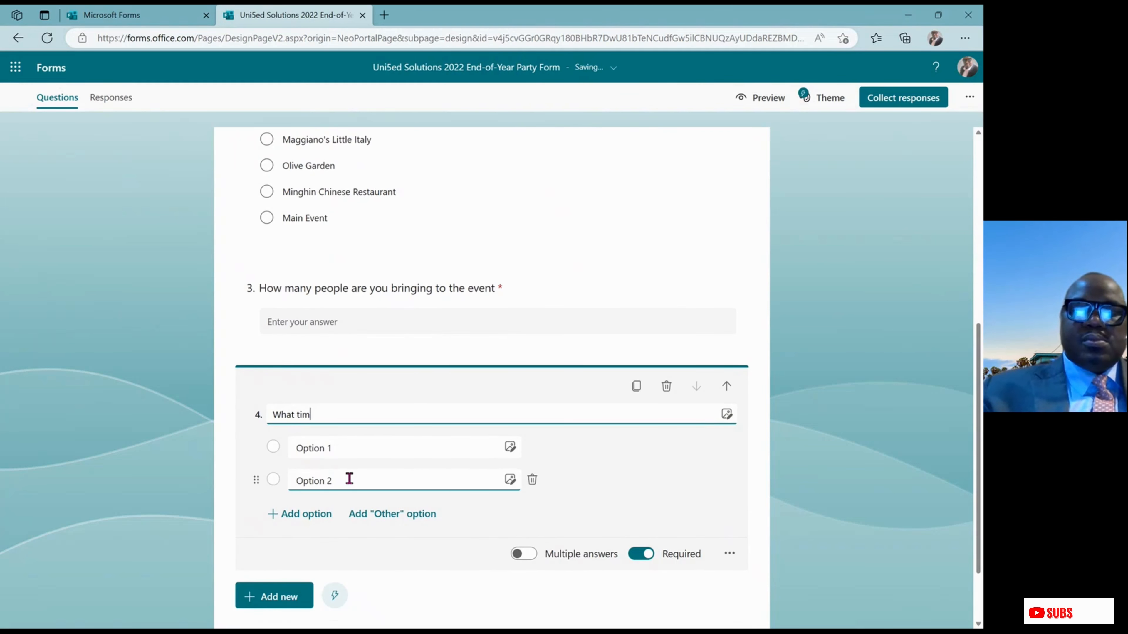
type("e wou")
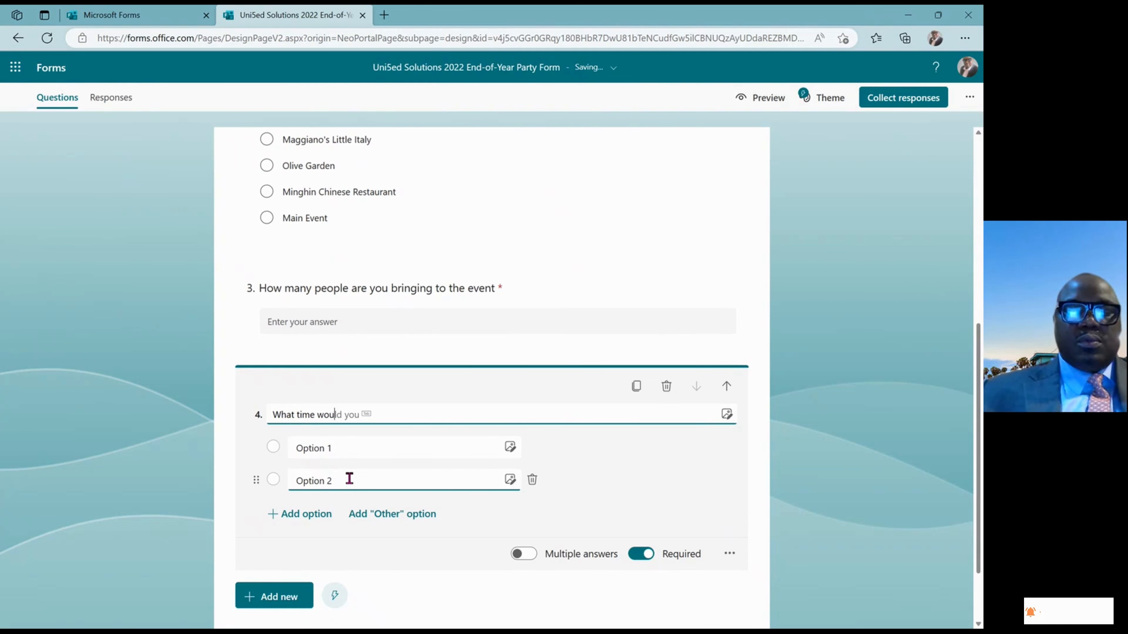
key("Tab")
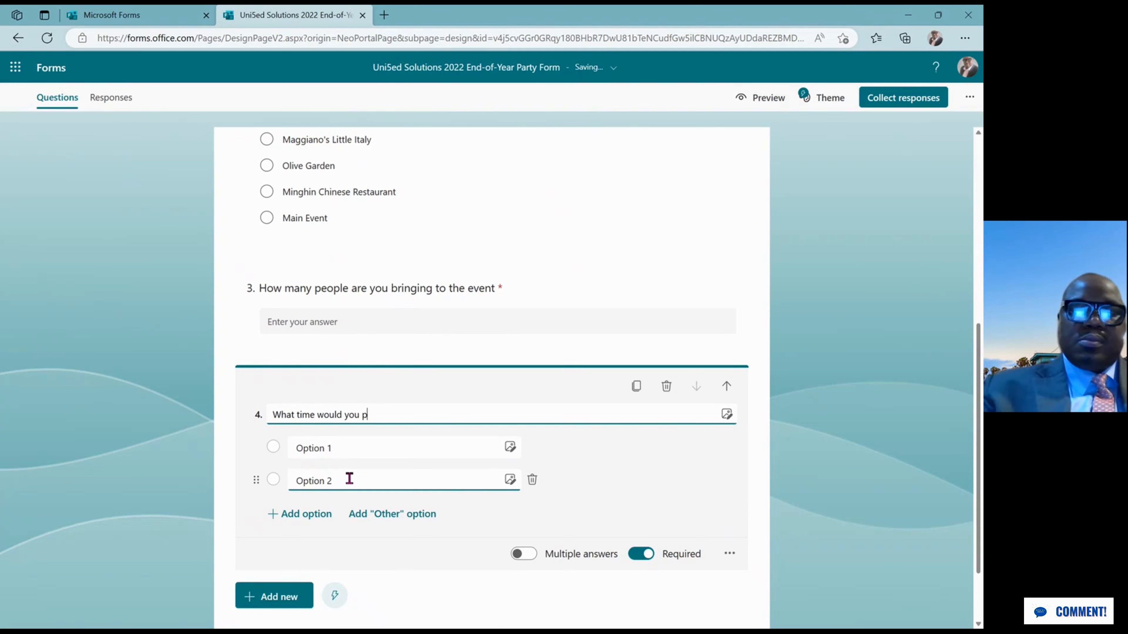
type("prefer")
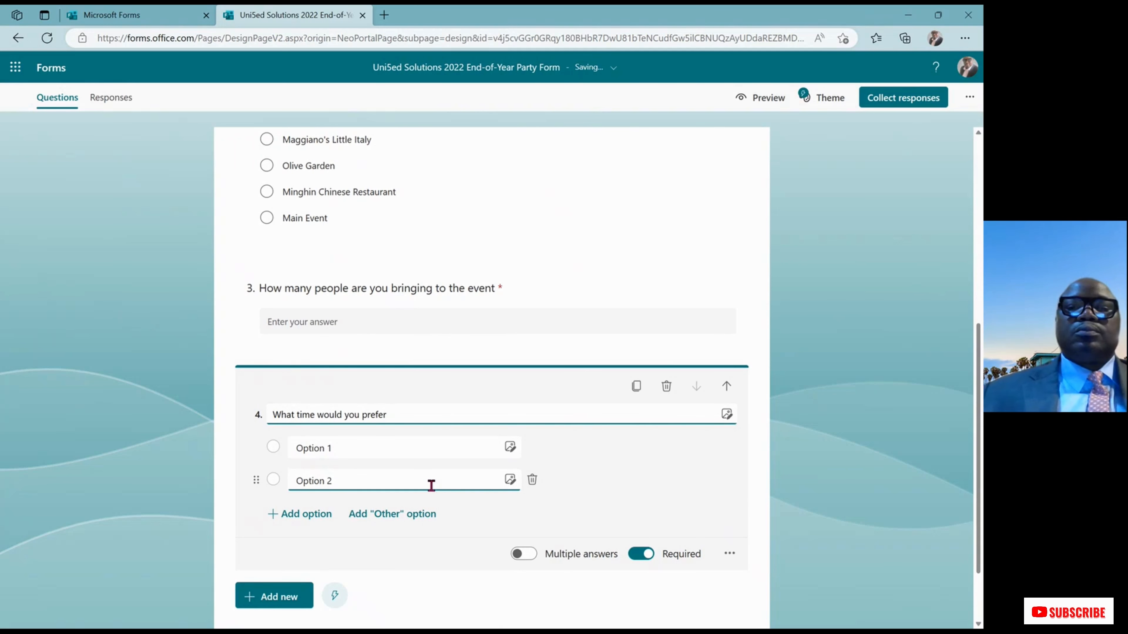
Set question 4's options to '6 pm - 8 pm' and '7 pm - 9 pm'
left_click(325, 447)
triple_click(325, 448)
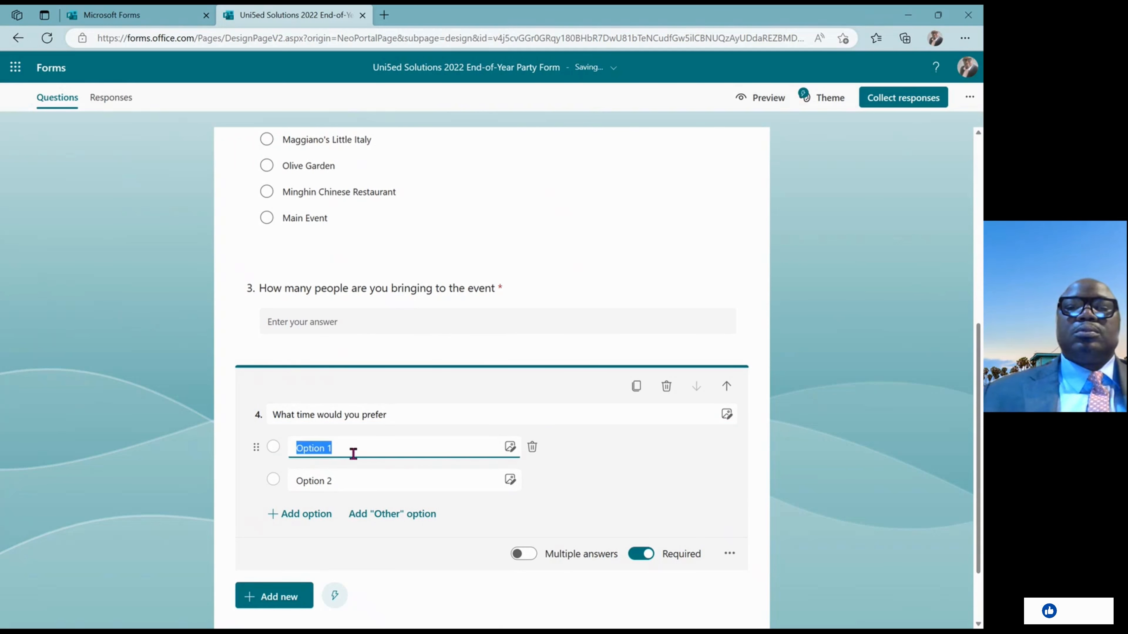
type("6 ")
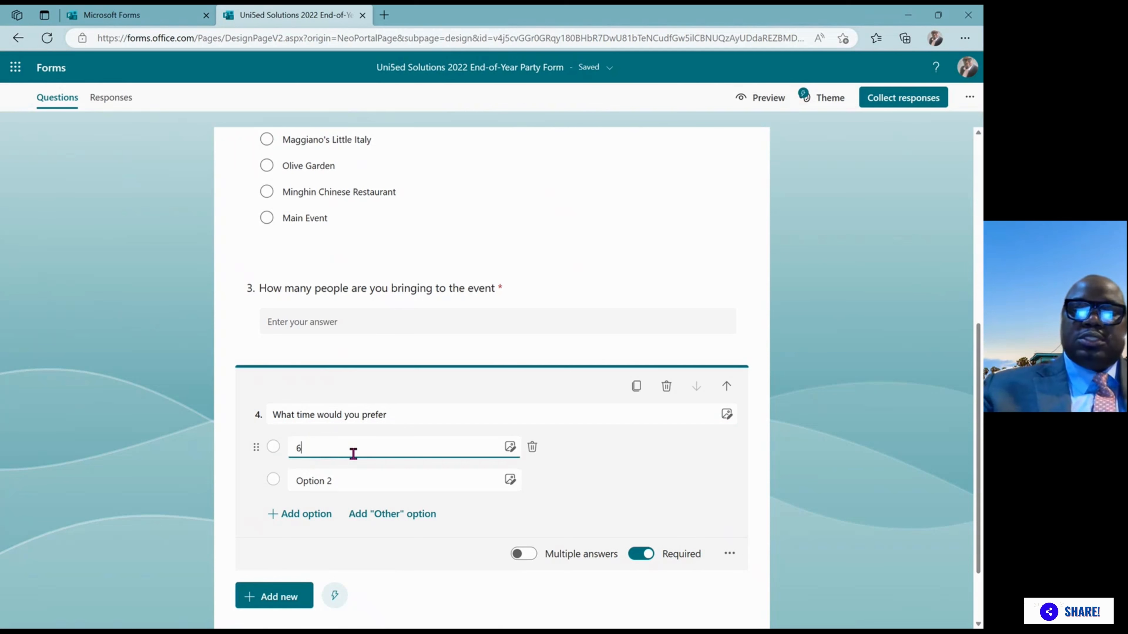
type("p")
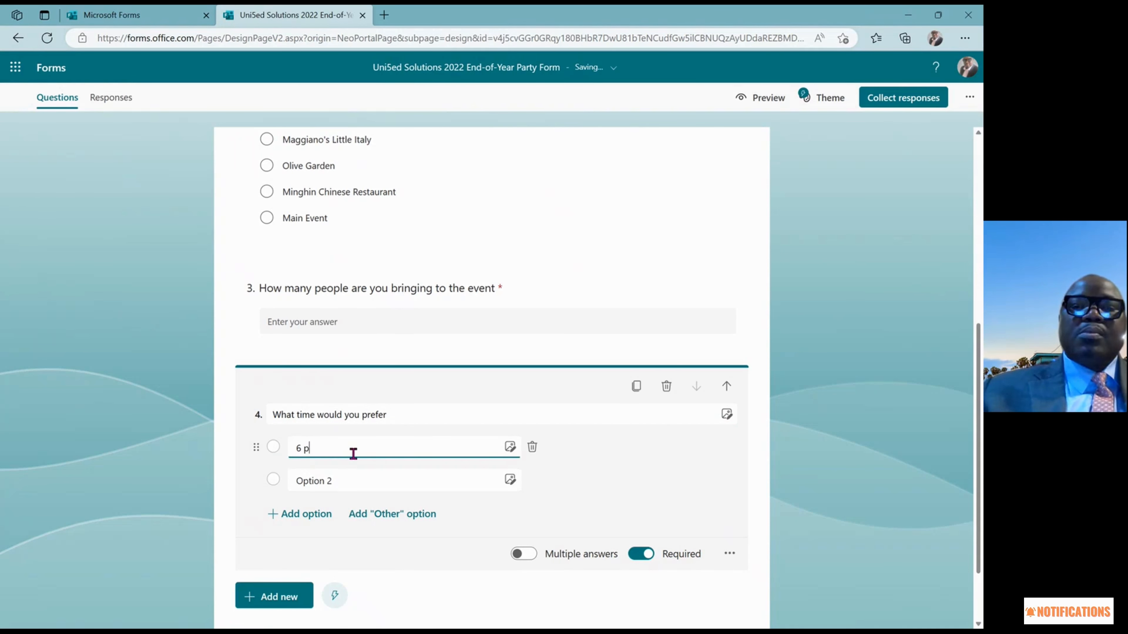
type("m")
triple_click(331, 486)
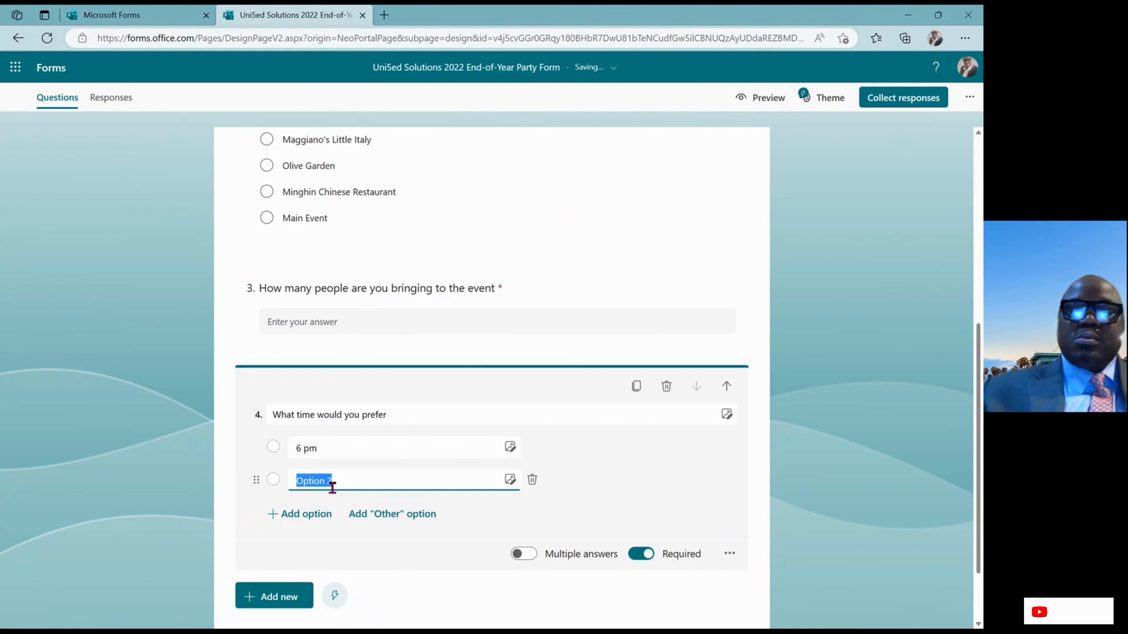
type("7")
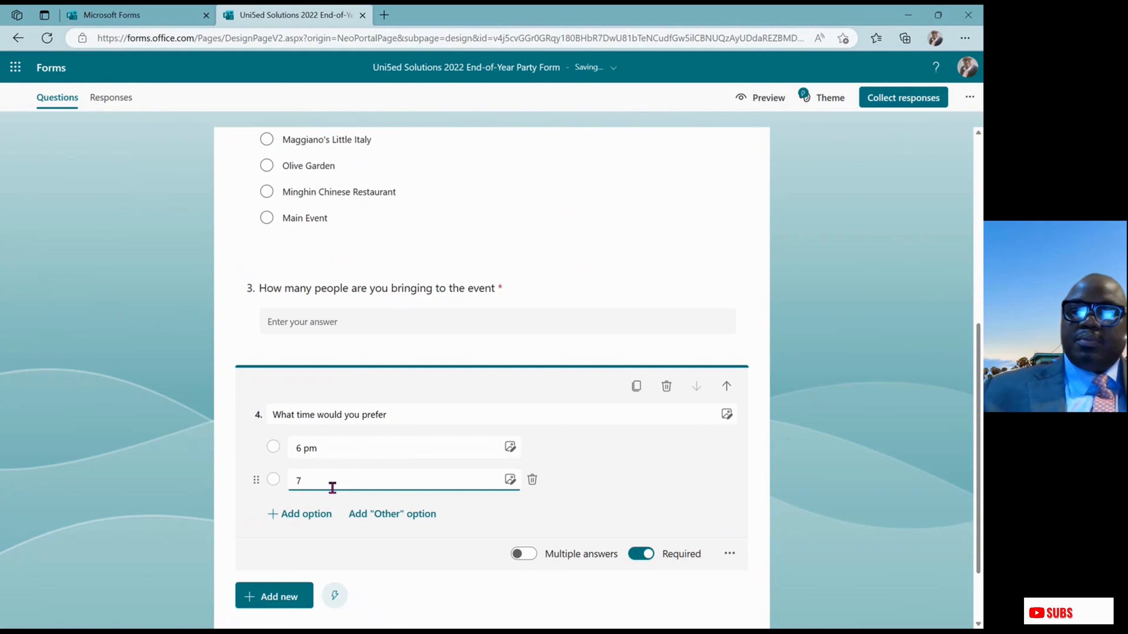
type(" pm")
left_click(327, 450)
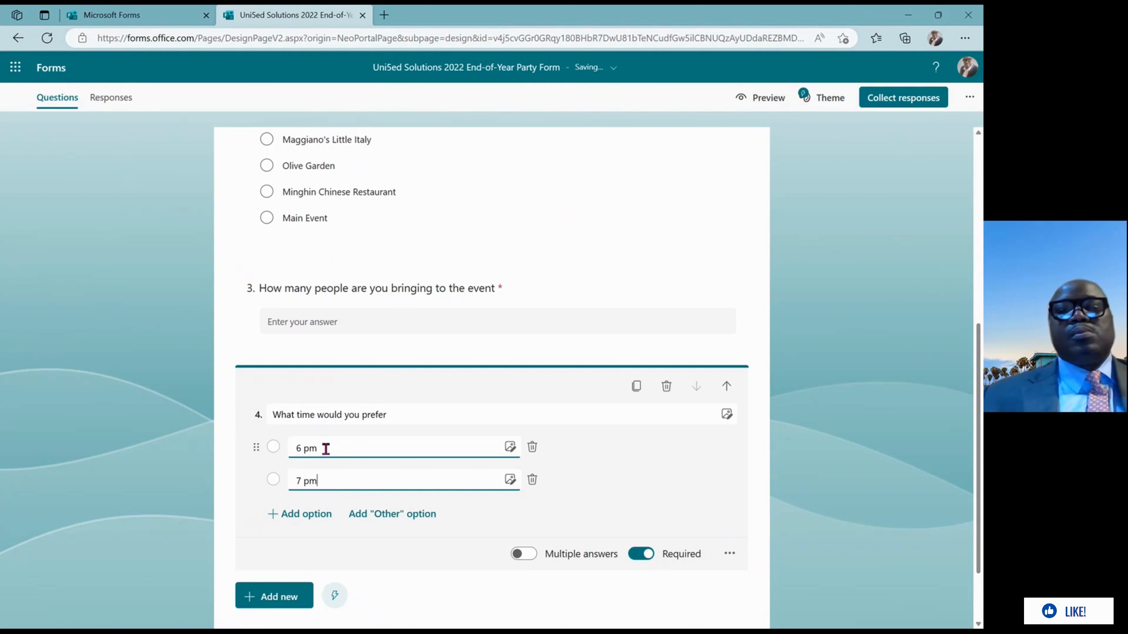
type("-")
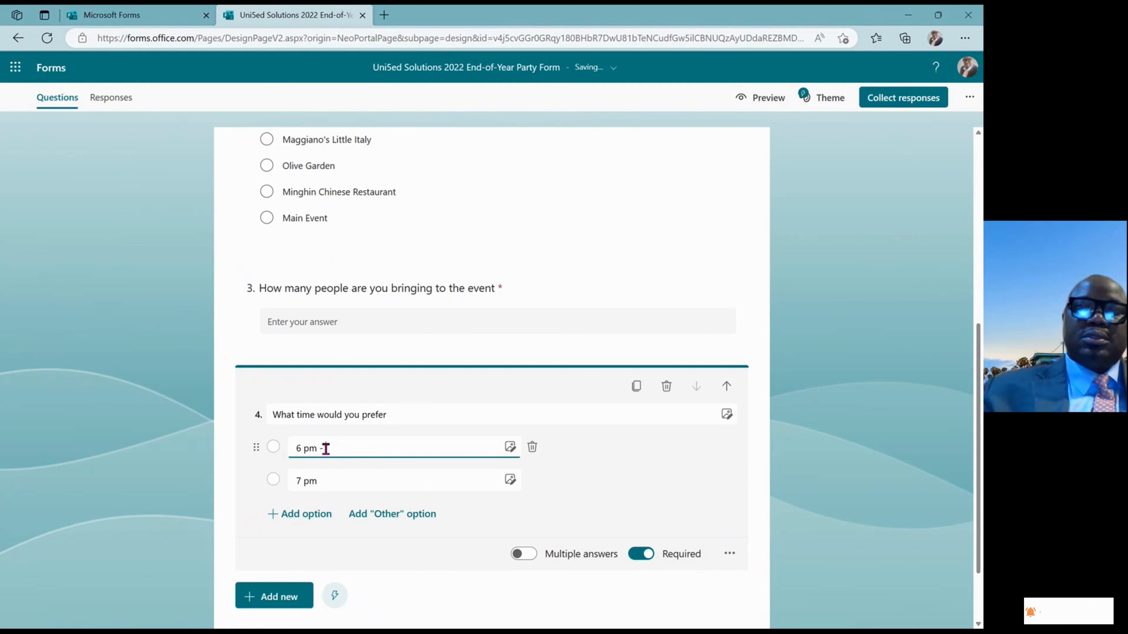
type(" 8")
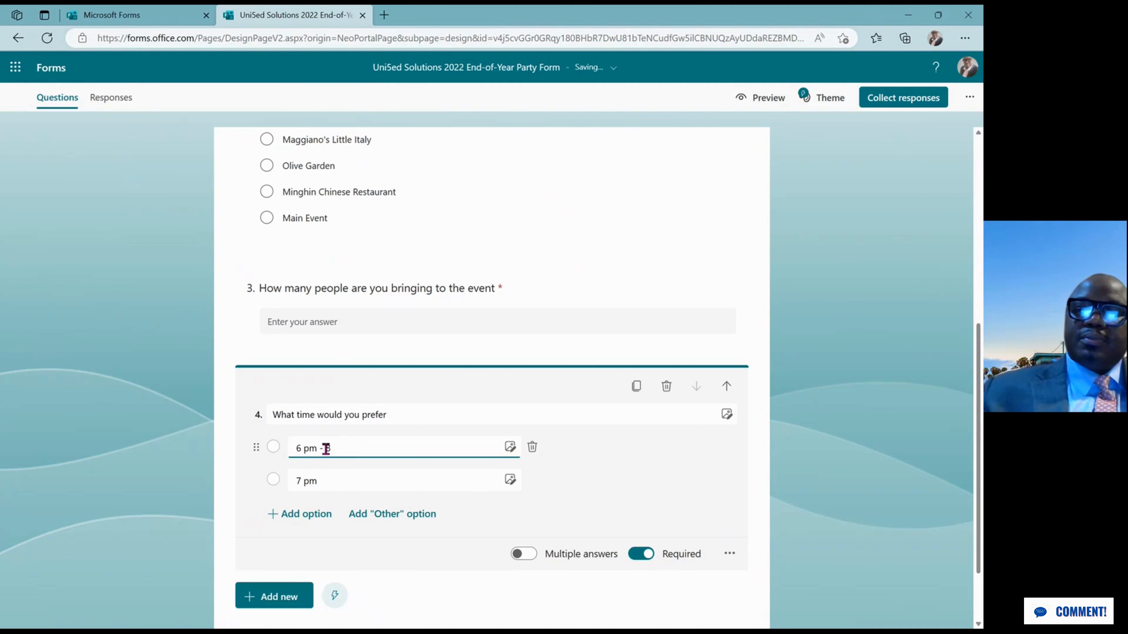
type("pm")
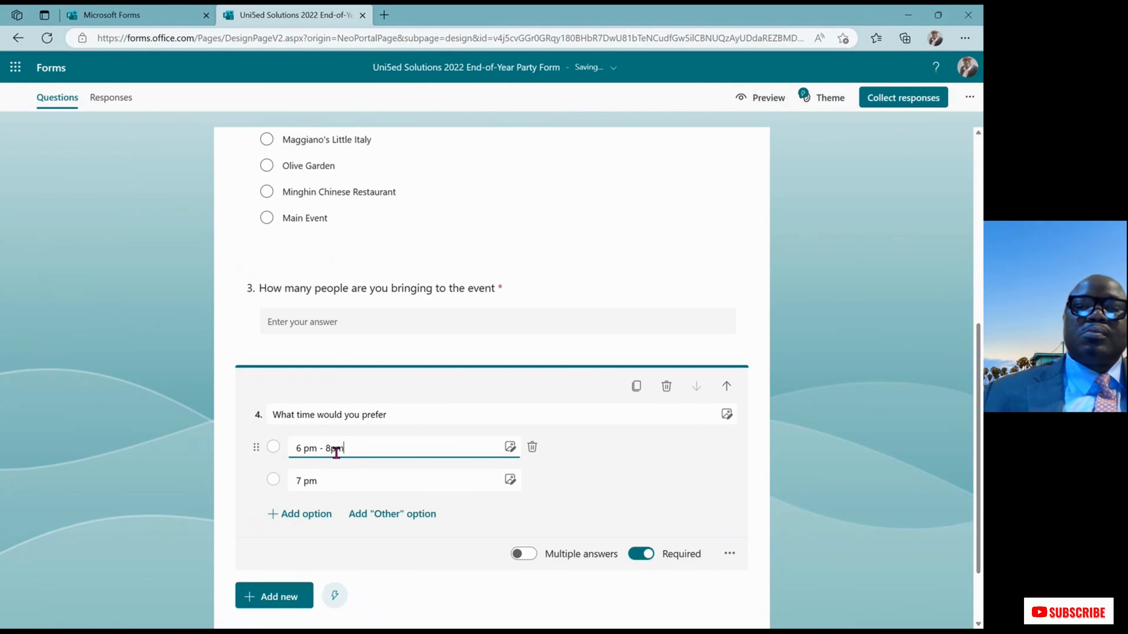
left_click(332, 449)
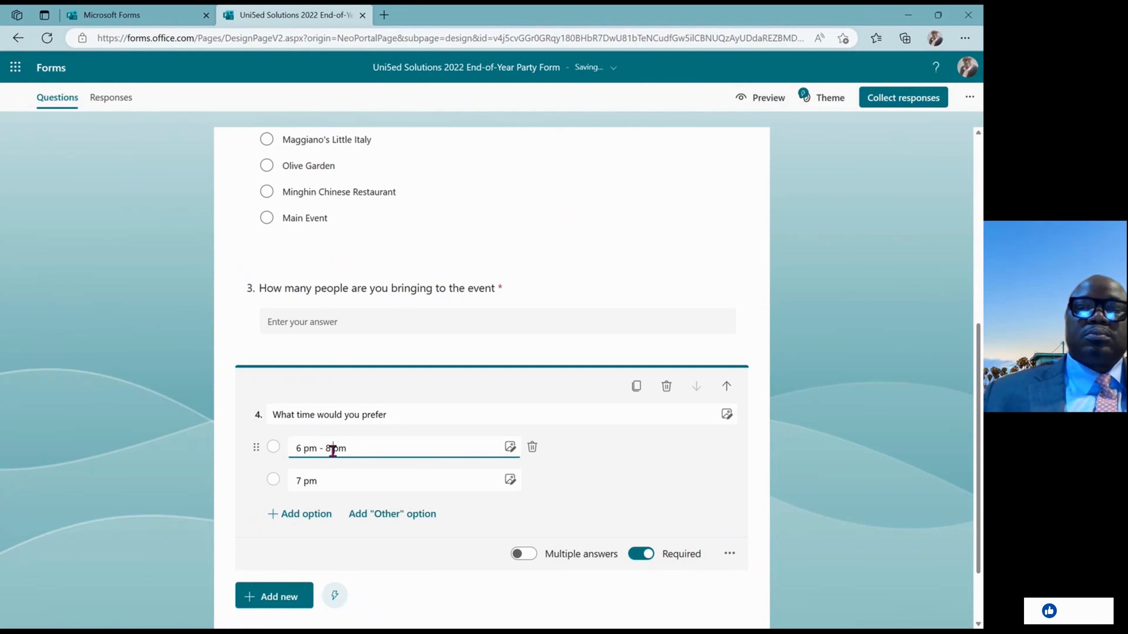
left_click(329, 474)
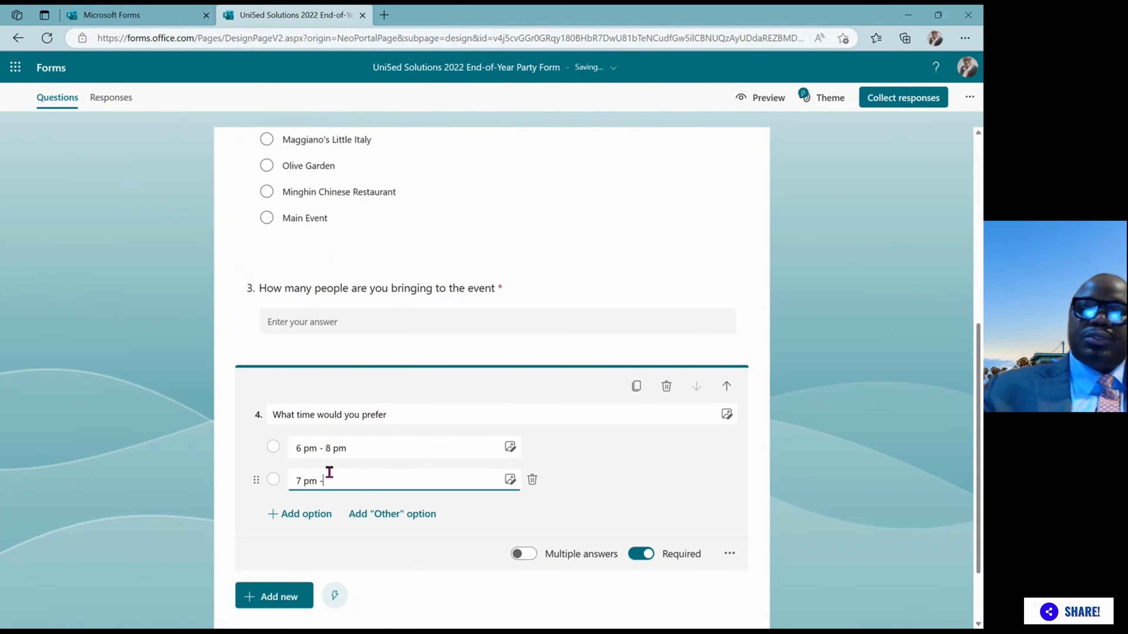
type("9")
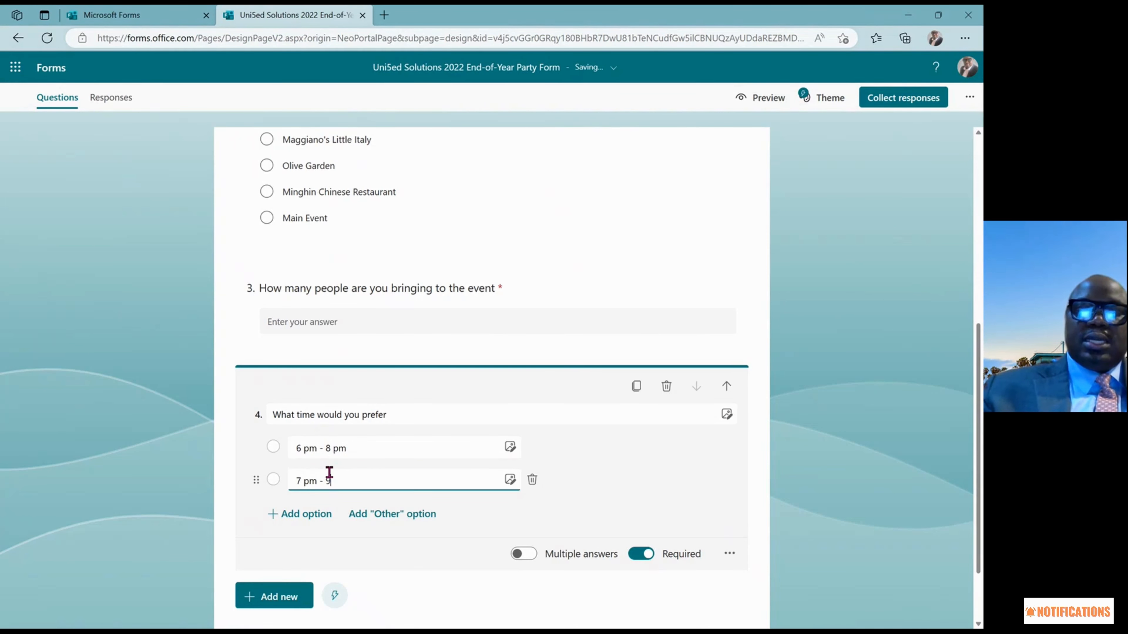
type(" pm")
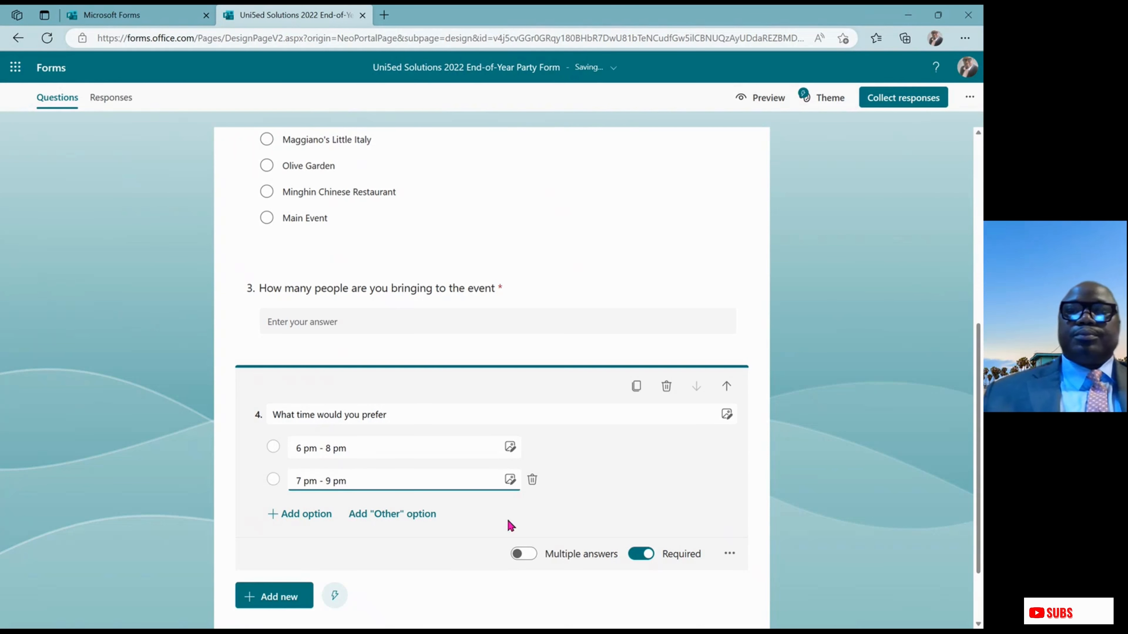
Add Choice question 5 titled 'Are you attending this event?'
left_click(285, 598)
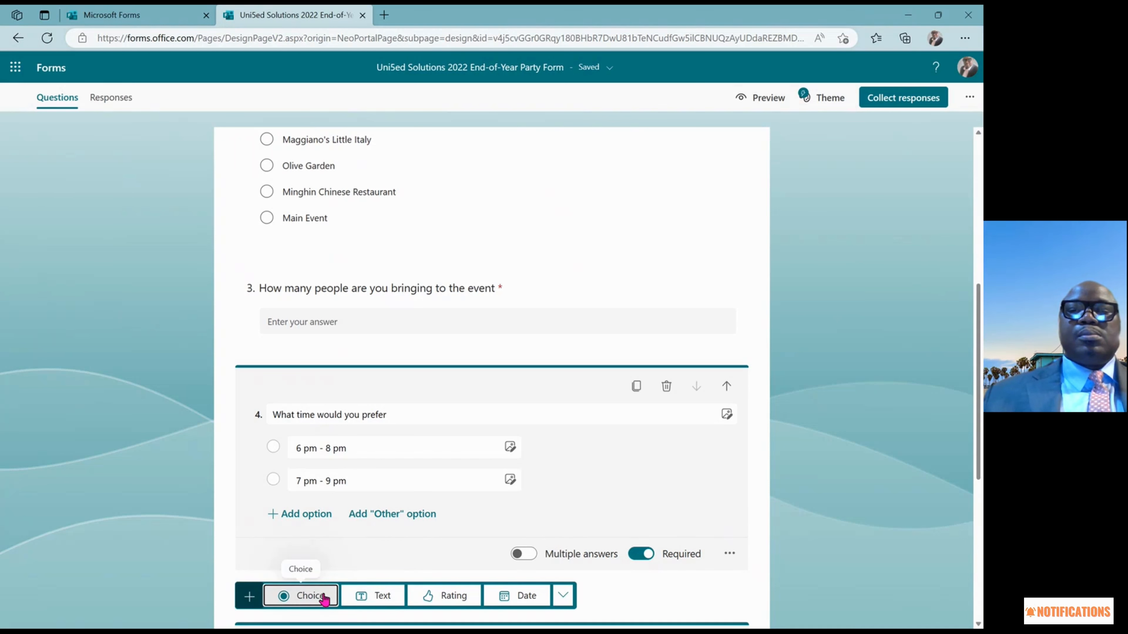
left_click(307, 595)
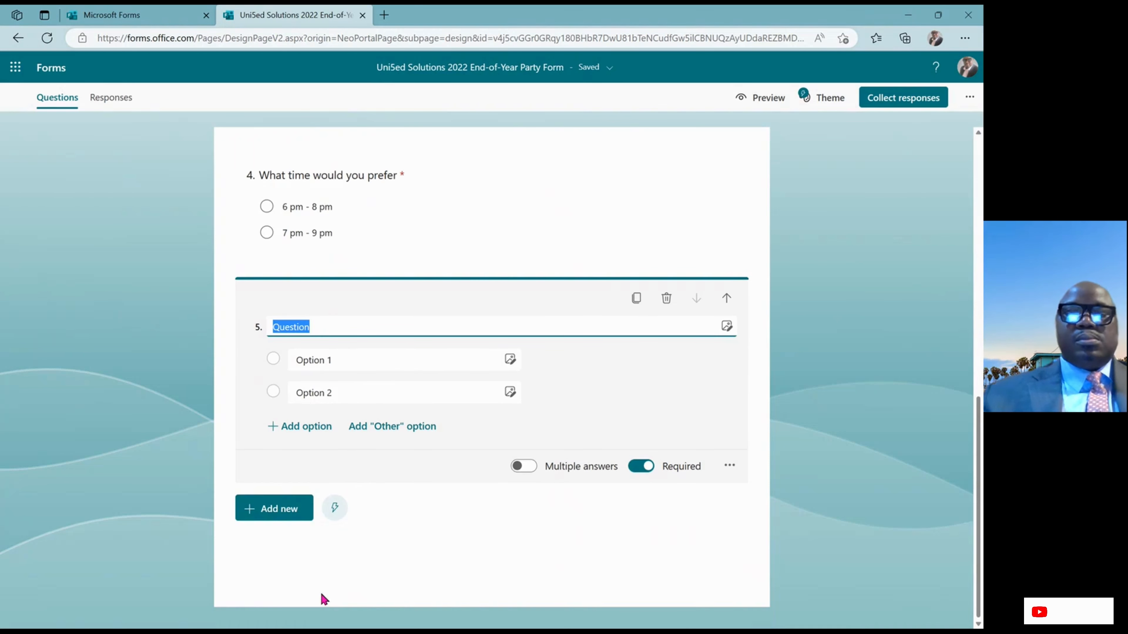
type("Are you ")
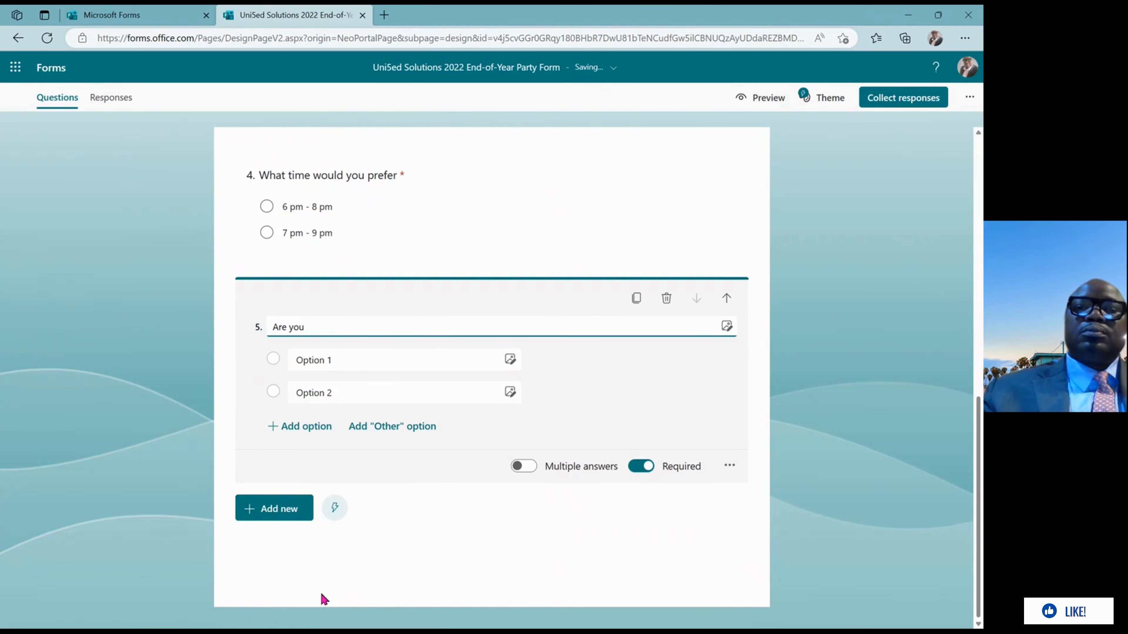
type("atte")
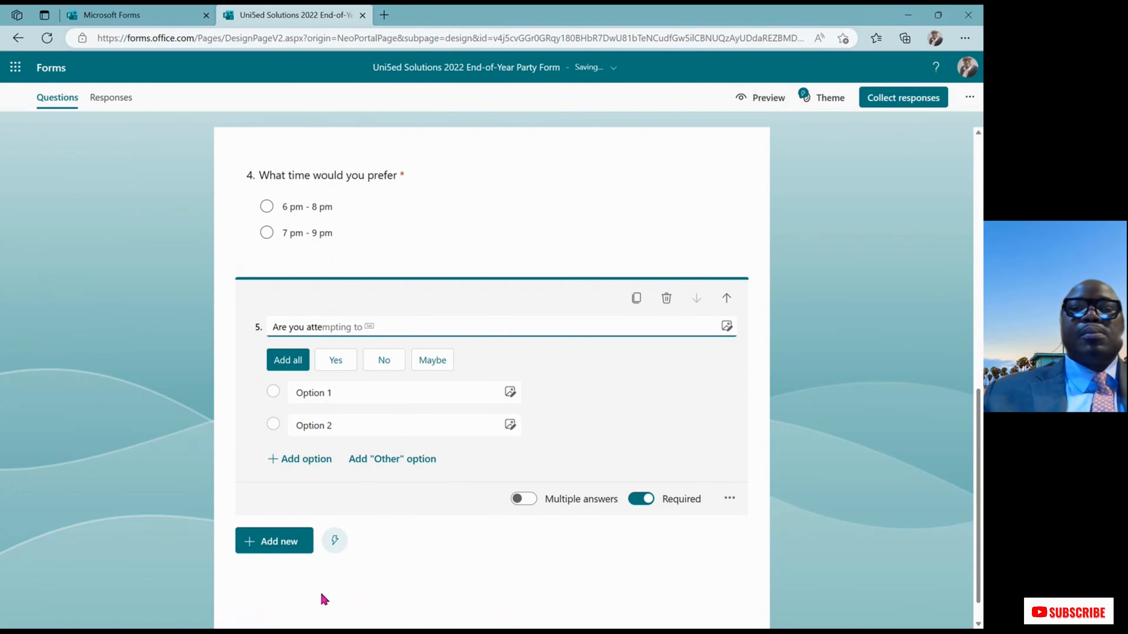
type("n")
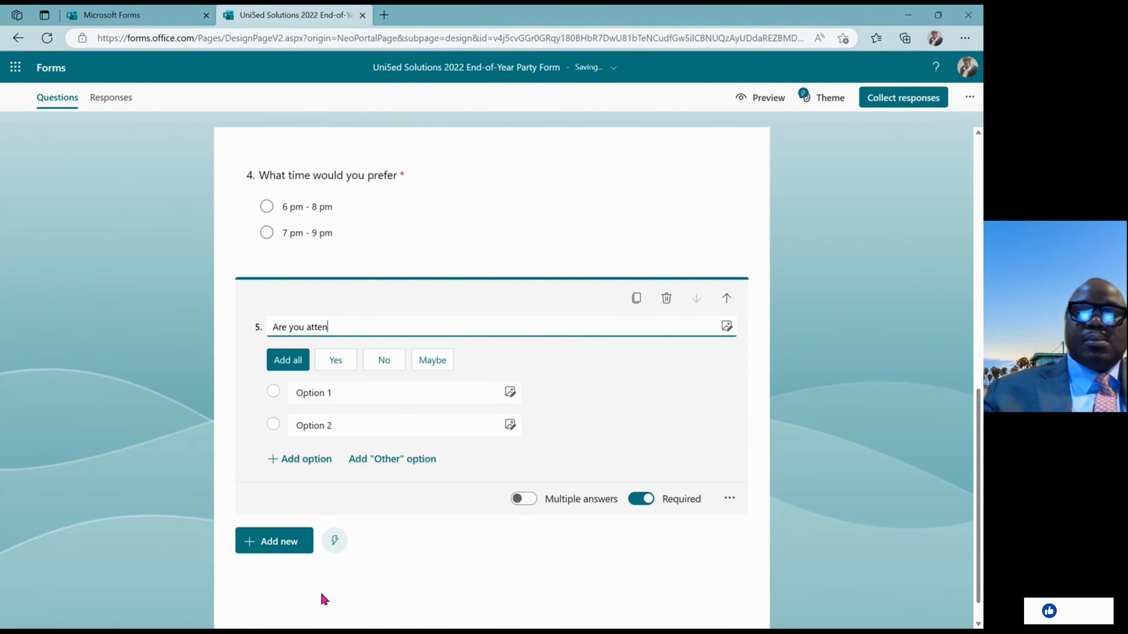
type("ding ")
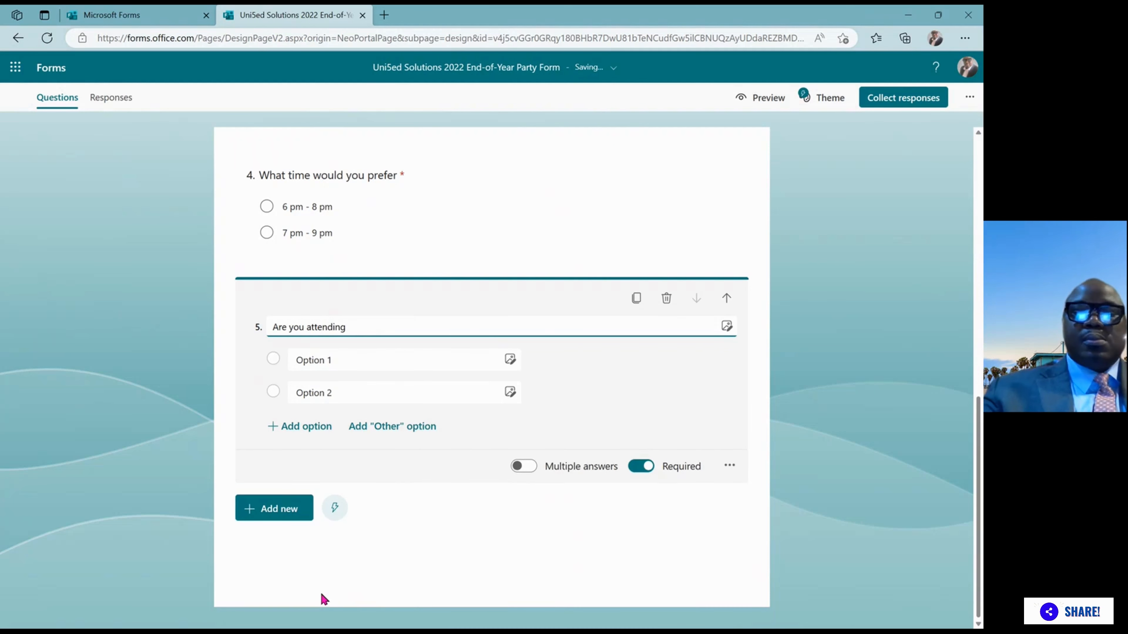
type("this")
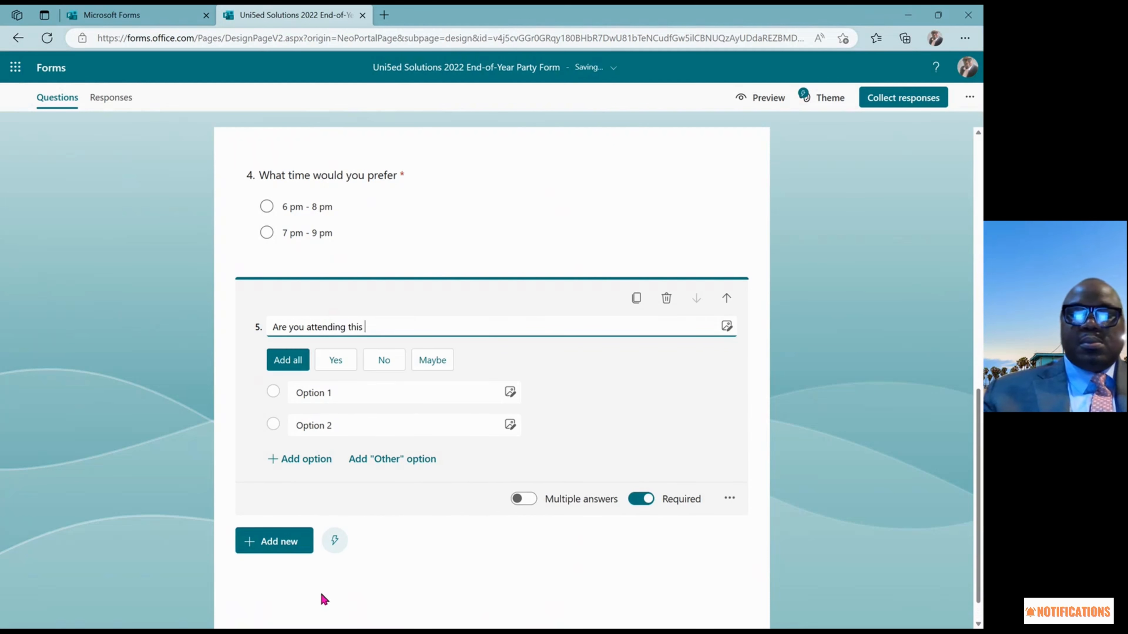
type(" event?")
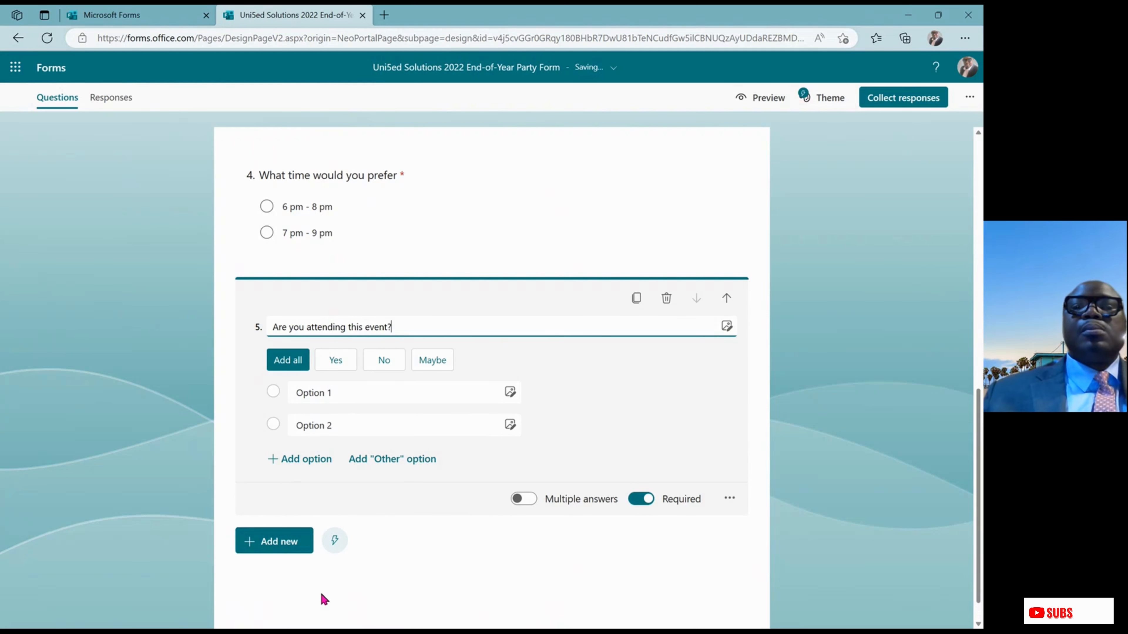
Set question 5's answers to Yes, Maybe and No, removing the misspelled 'Manybe'
left_click(302, 393)
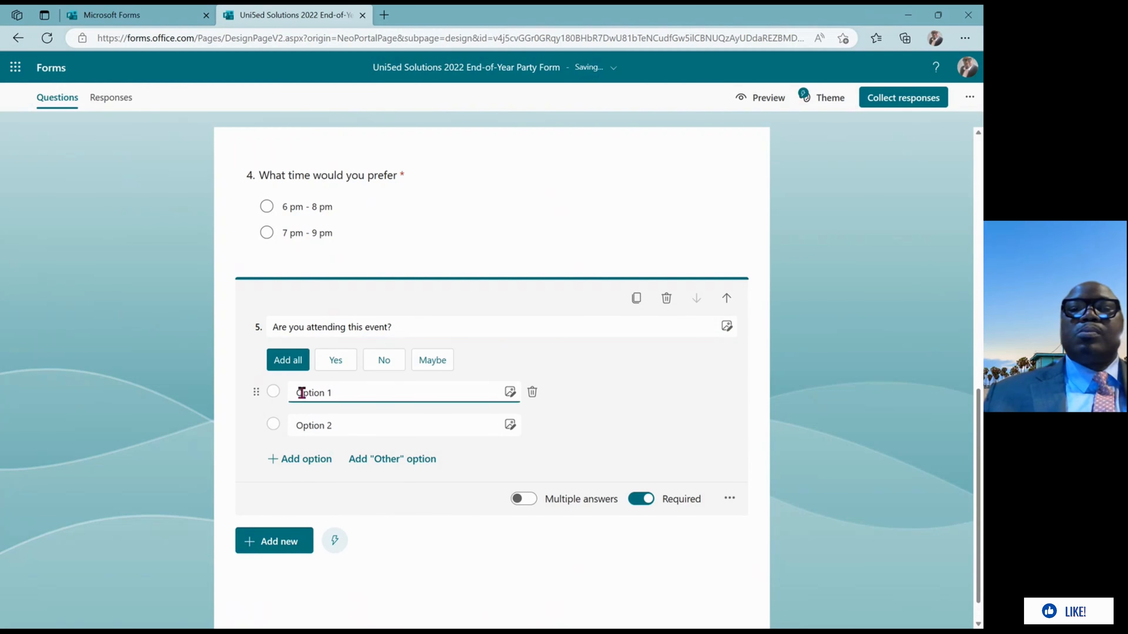
left_click_drag(302, 393, 264, 393)
left_click(331, 393)
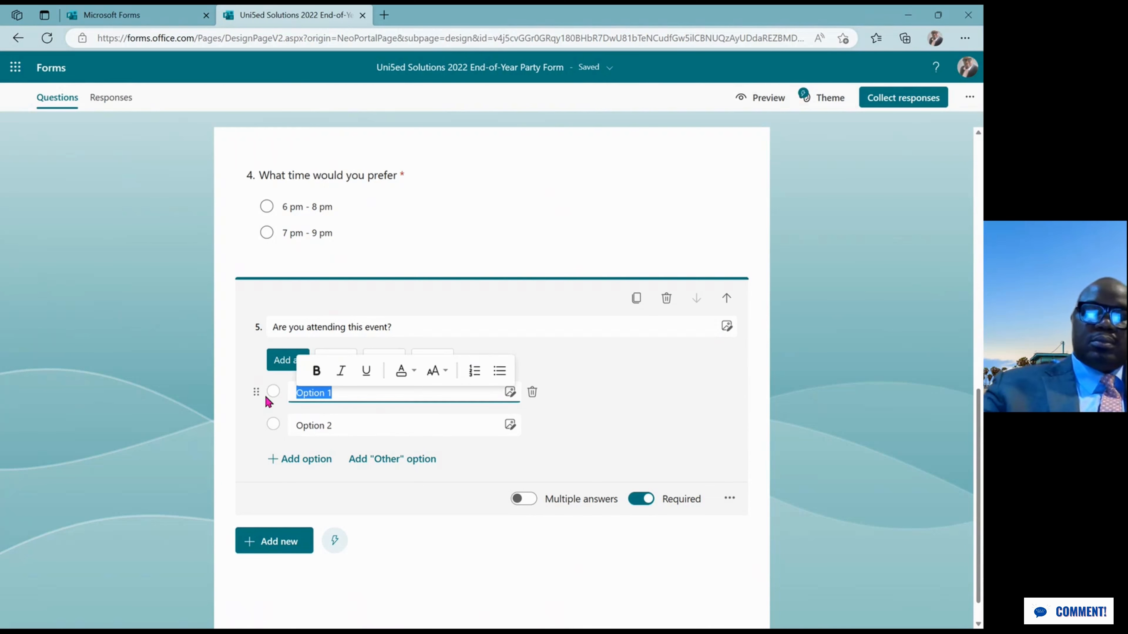
type("Yes")
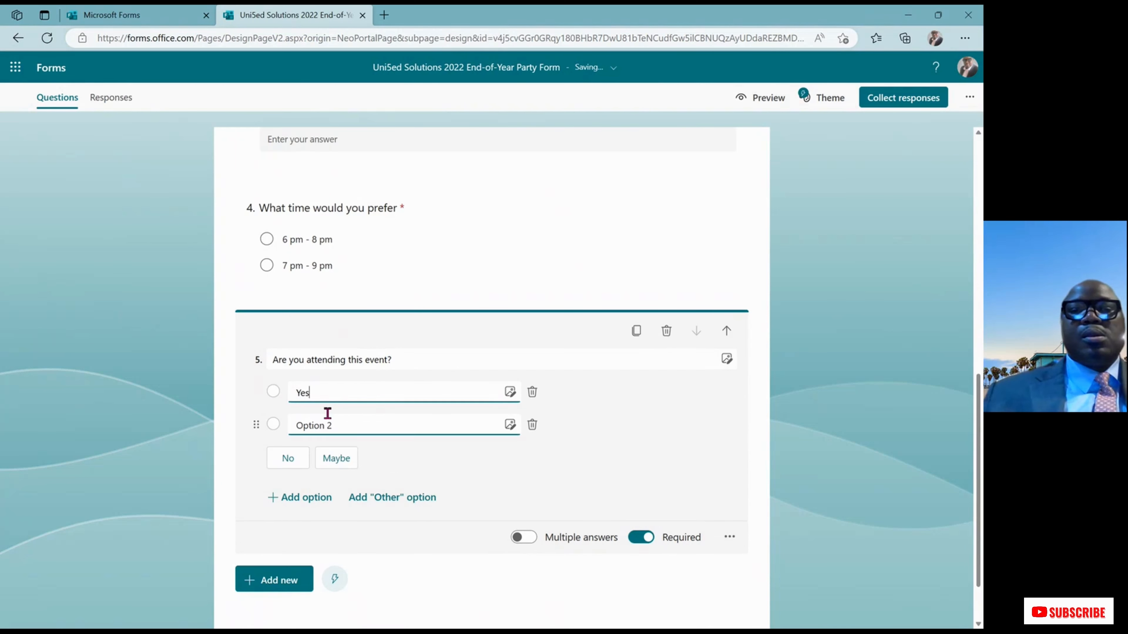
left_click(328, 415)
left_click(336, 423)
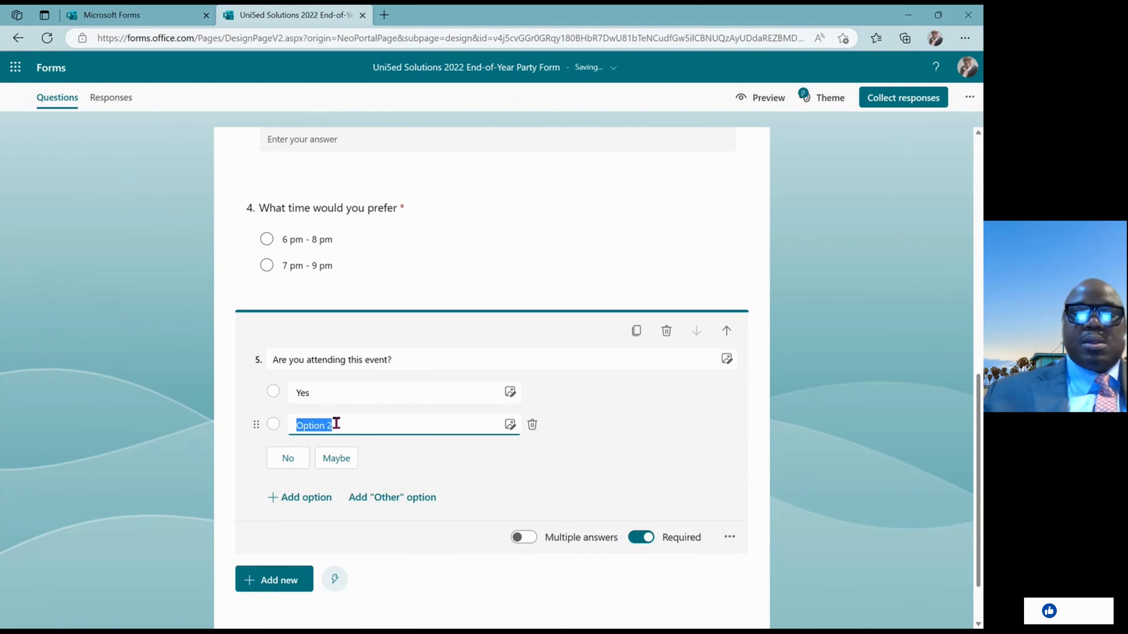
type("Man")
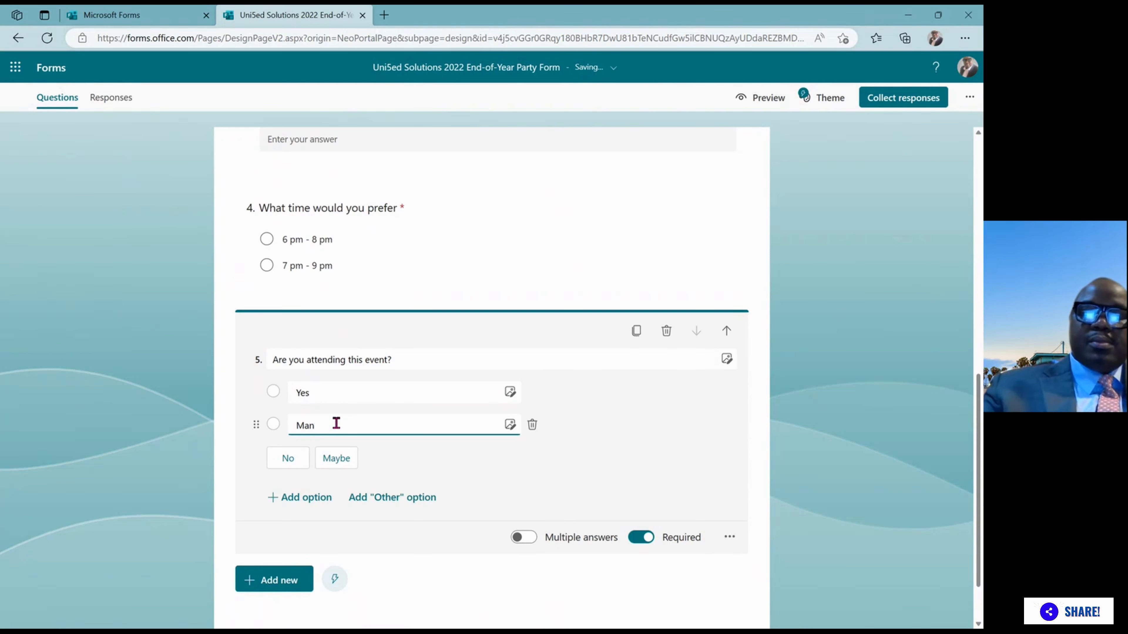
type("ybe")
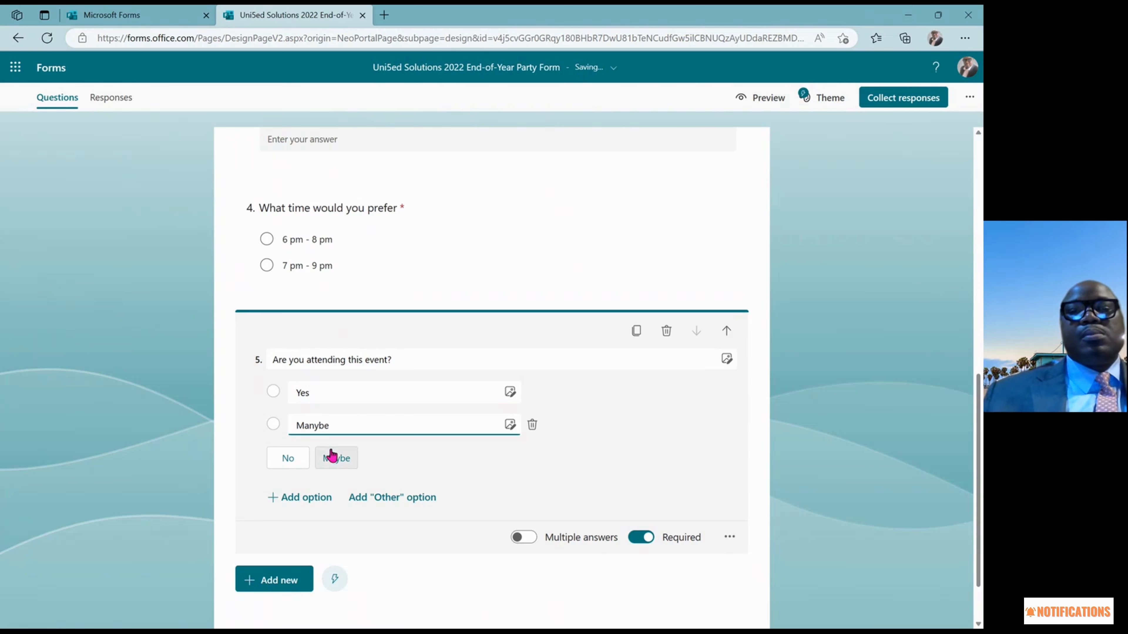
left_click(330, 458)
left_click(289, 490)
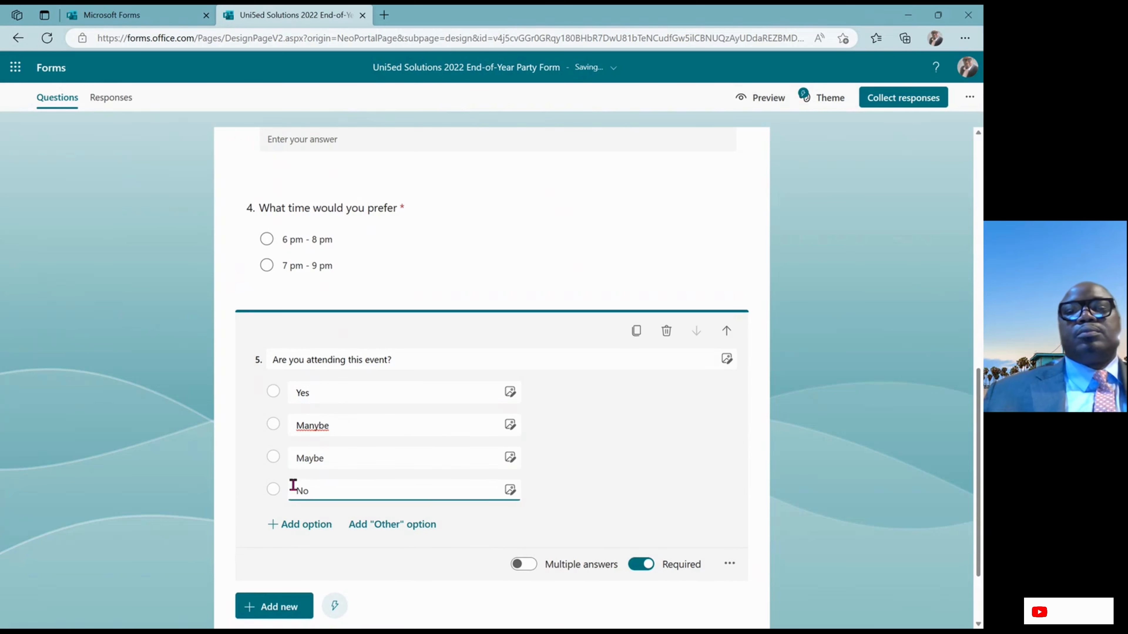
left_click(329, 457)
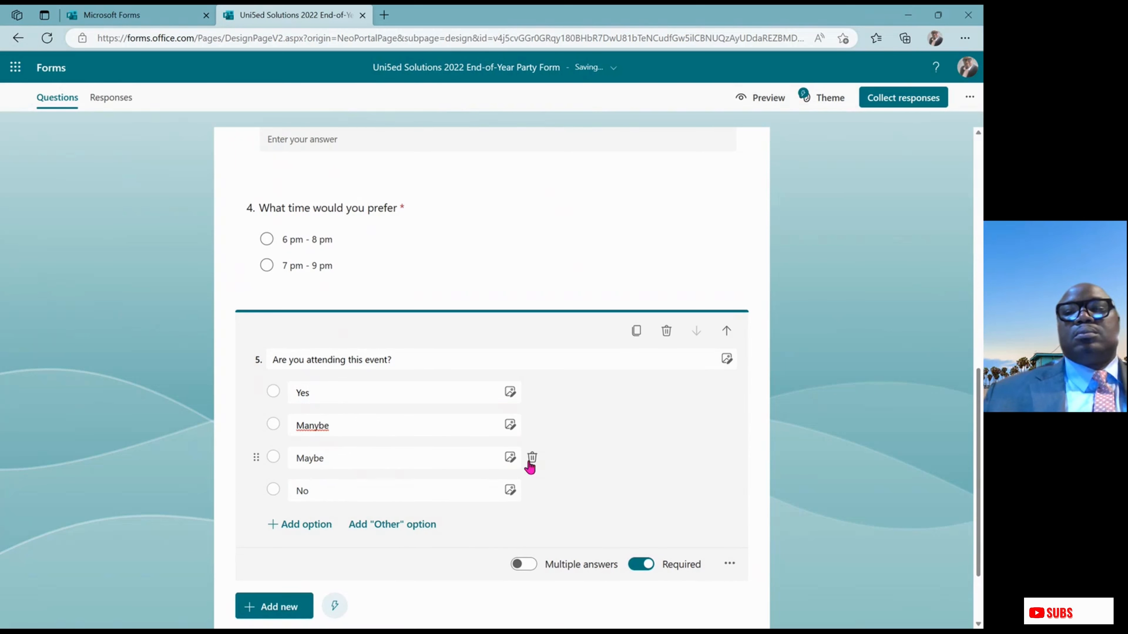
left_click(532, 425)
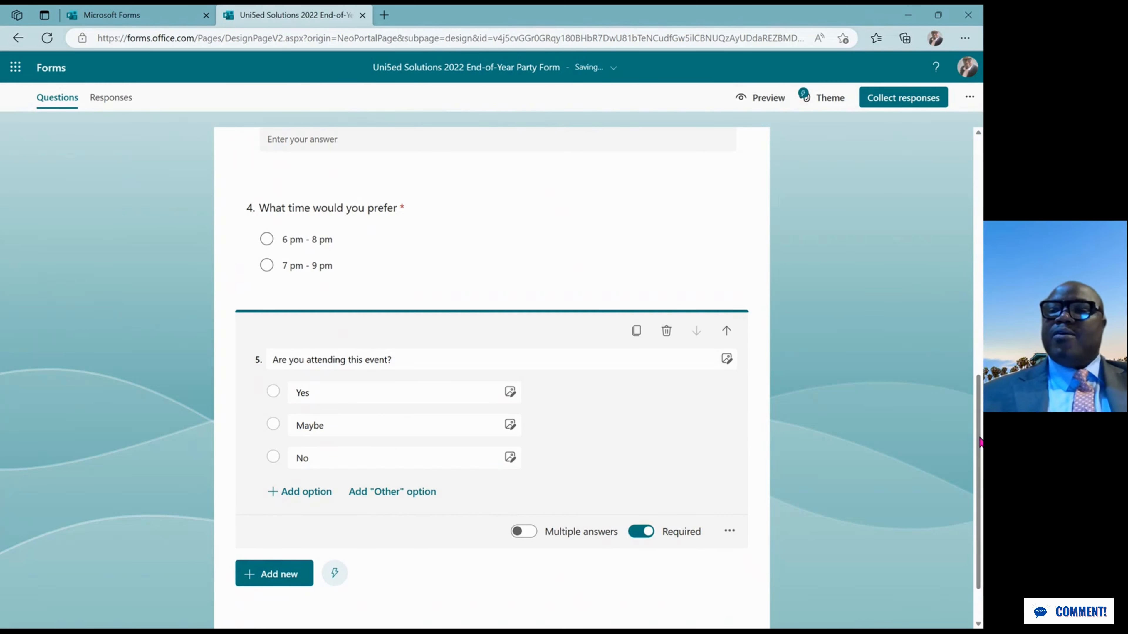
Try the teal and mountain-balloon themes, then apply the sparkler photo theme
left_click_drag(981, 442, 955, 179)
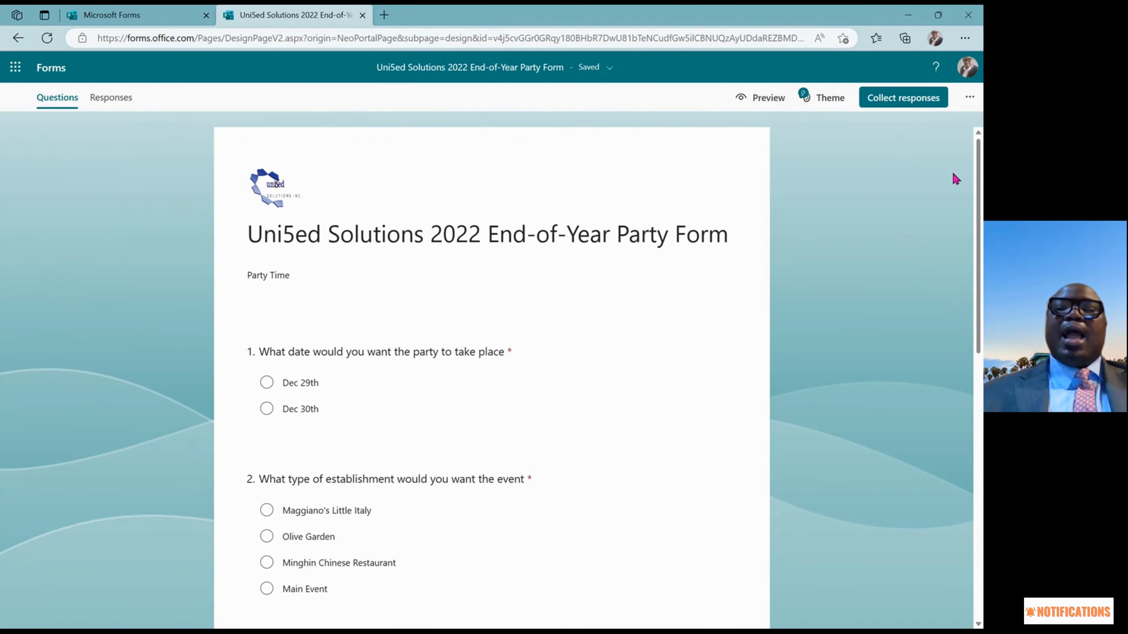
left_click(831, 99)
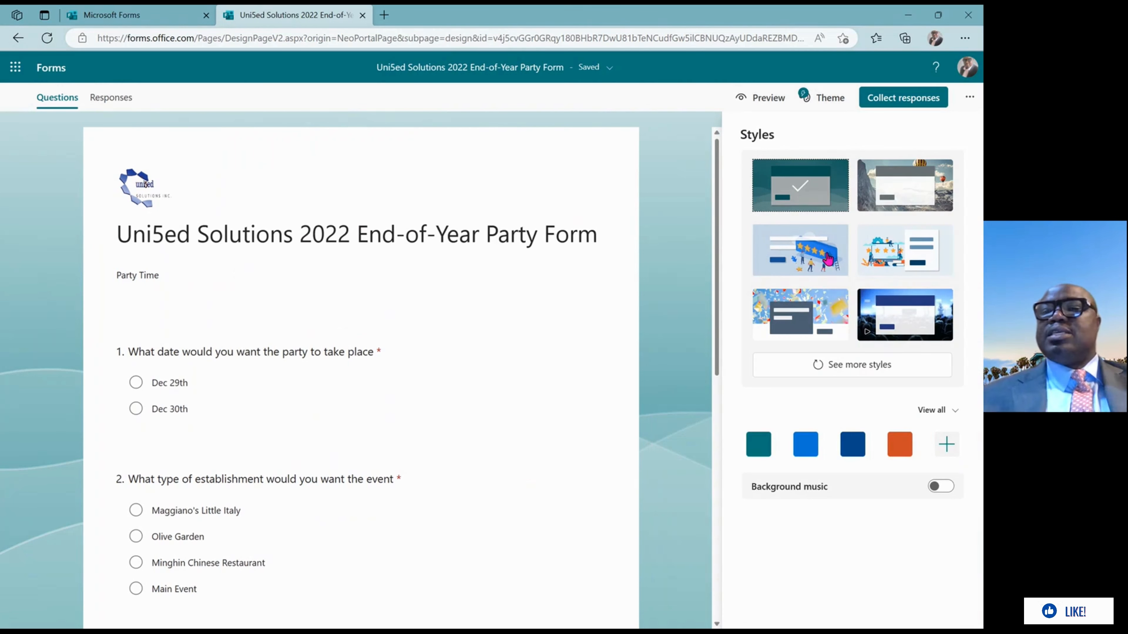
left_click(902, 324)
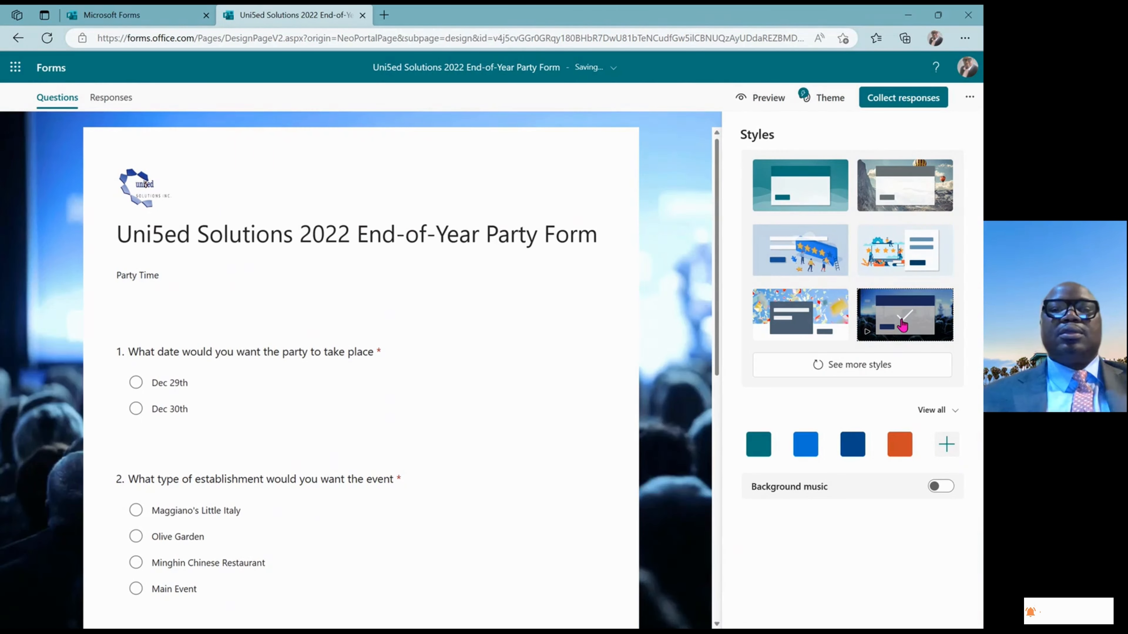
left_click(795, 184)
left_click(908, 187)
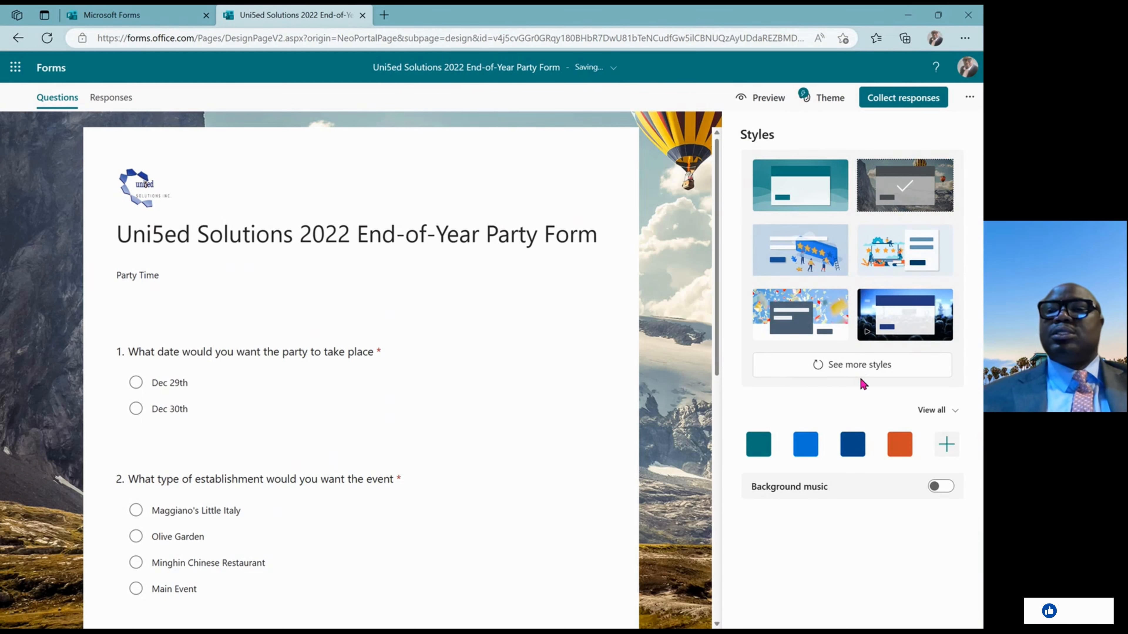
left_click(867, 369)
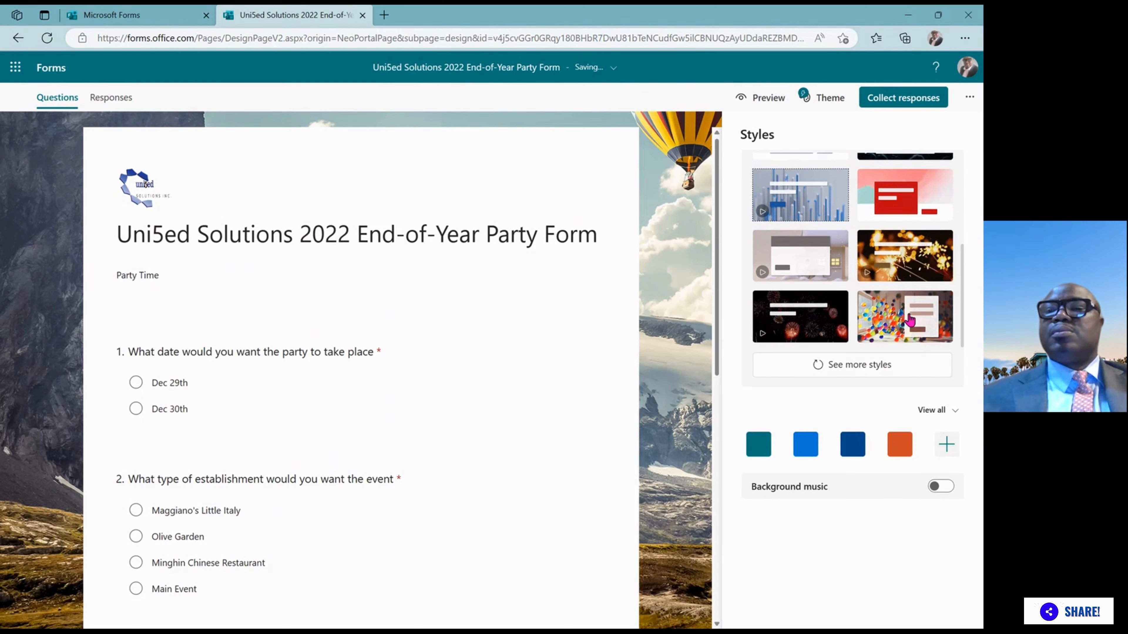
left_click(911, 260)
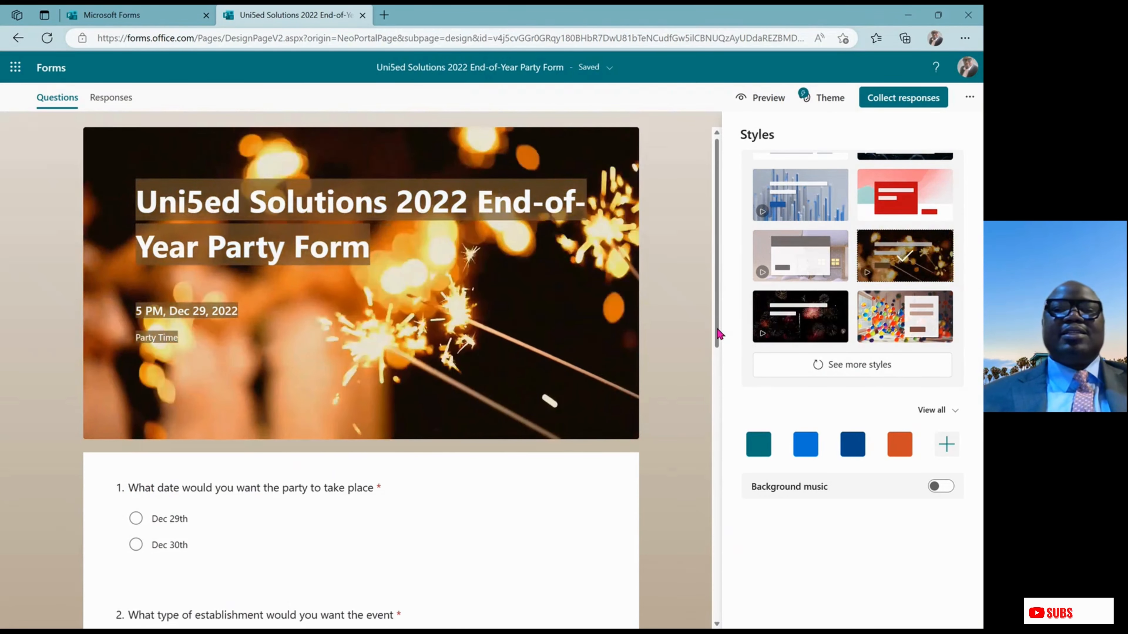
scroll(713, 329, "down", 3)
scroll(729, 404, "down", 7)
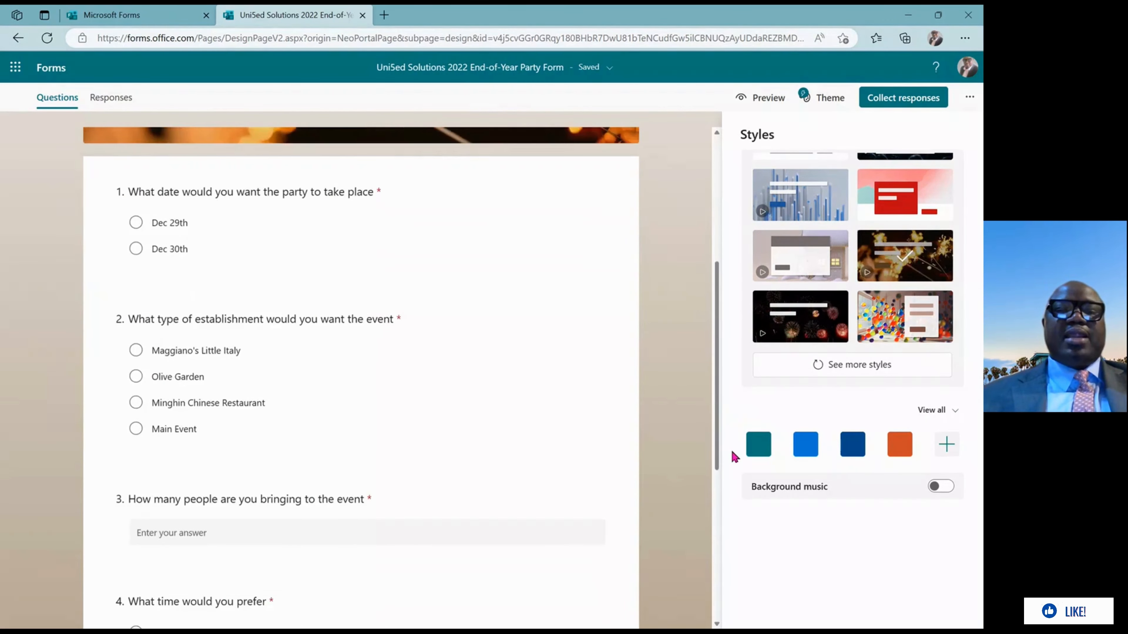
scroll(737, 539, "up", 3)
left_click_drag(746, 347, 741, 277)
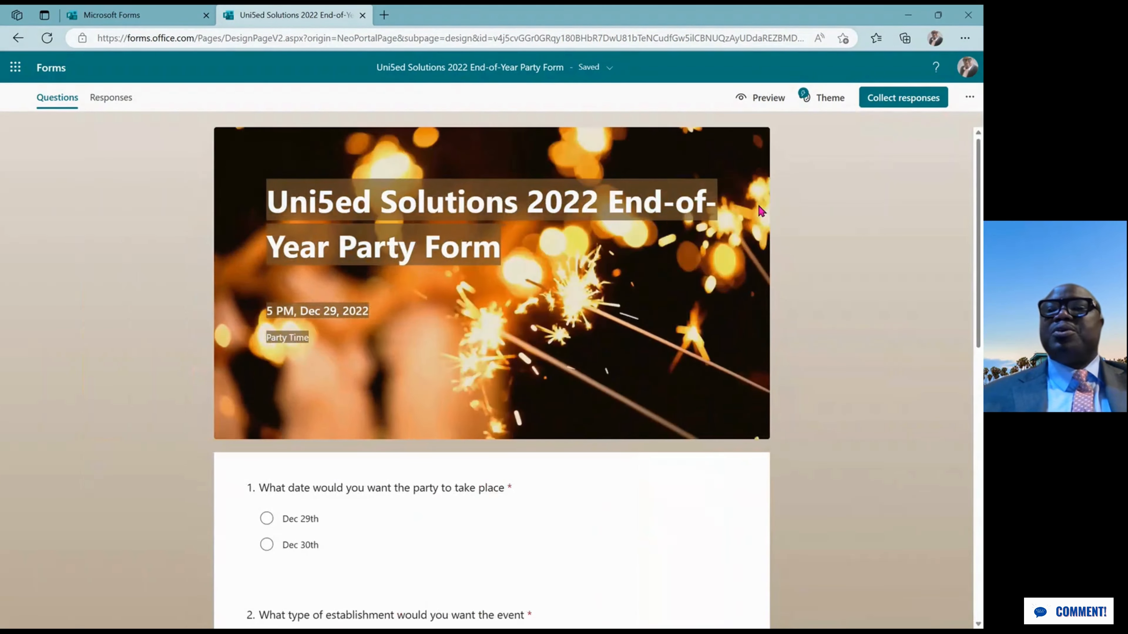
left_click(770, 103)
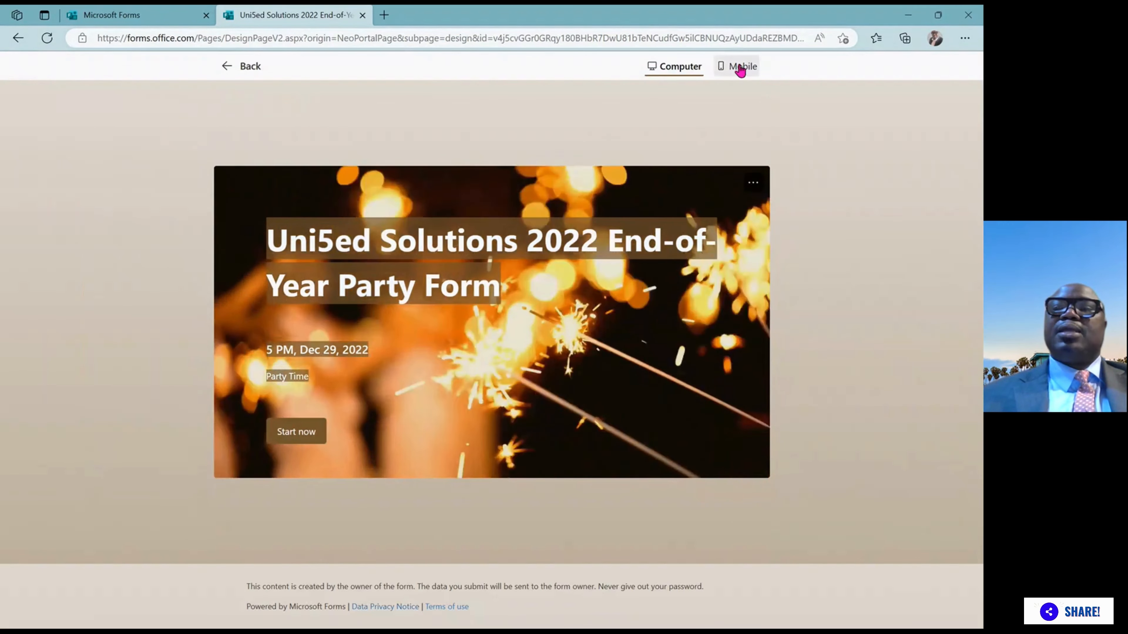
left_click(742, 66)
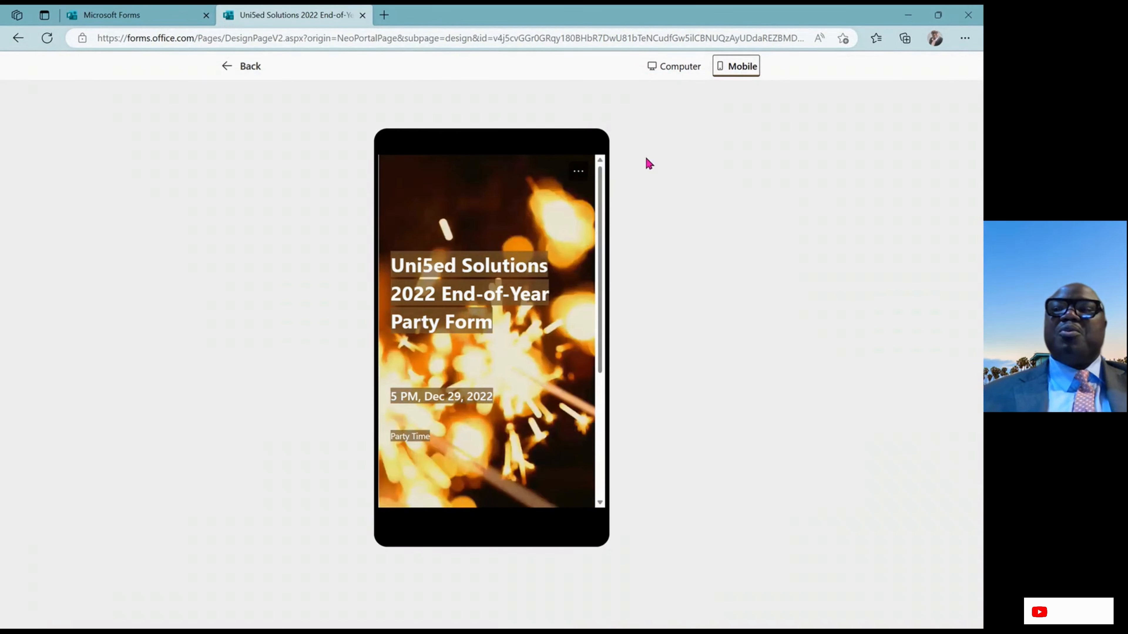
left_click(224, 66)
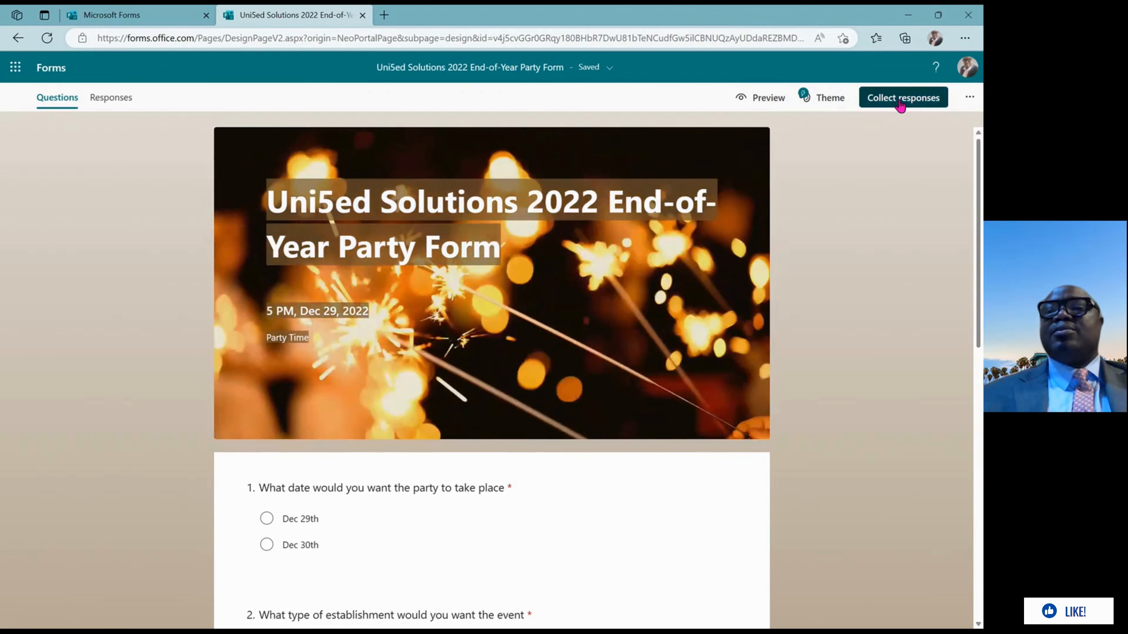
left_click(900, 103)
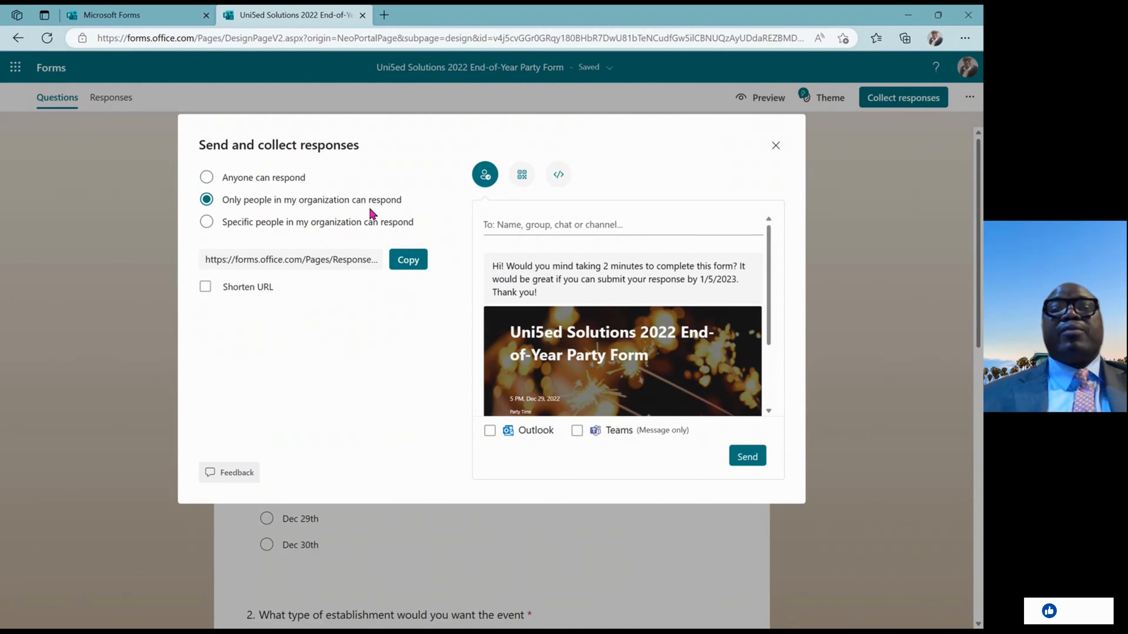
left_click(205, 288)
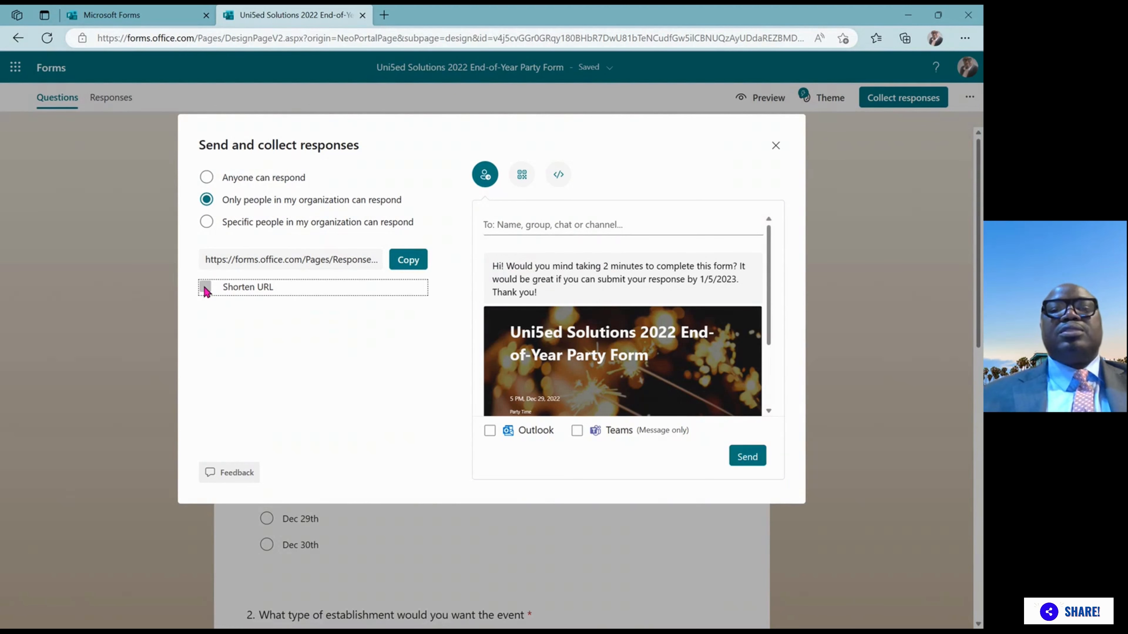
left_click(409, 262)
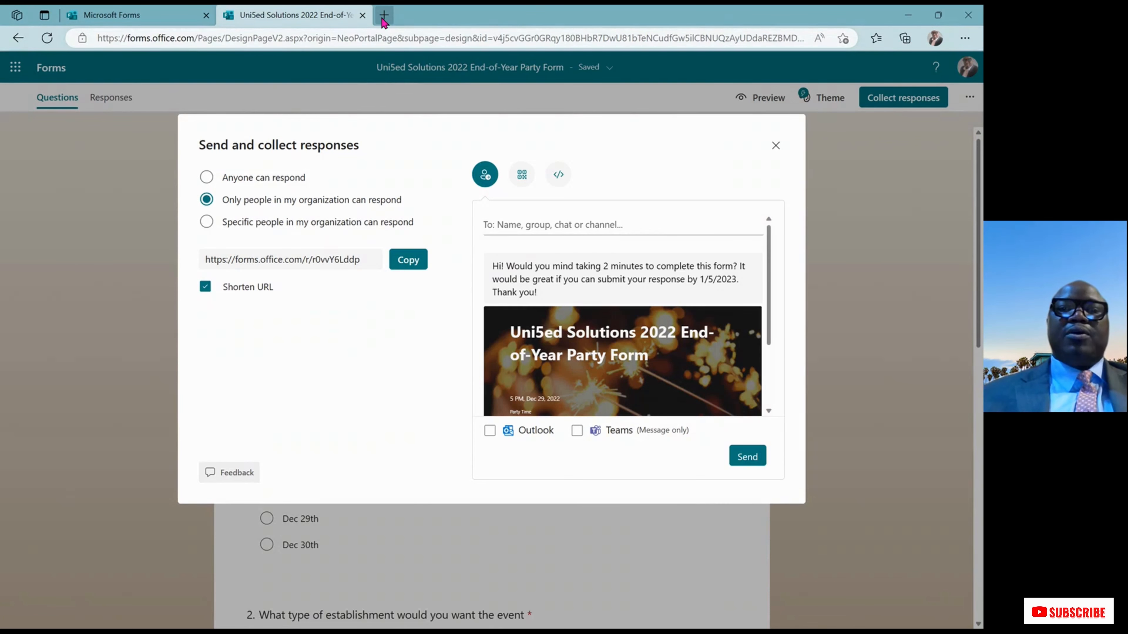
Load the copied short form link in a new Edge tab
left_click(384, 17)
left_click(341, 38)
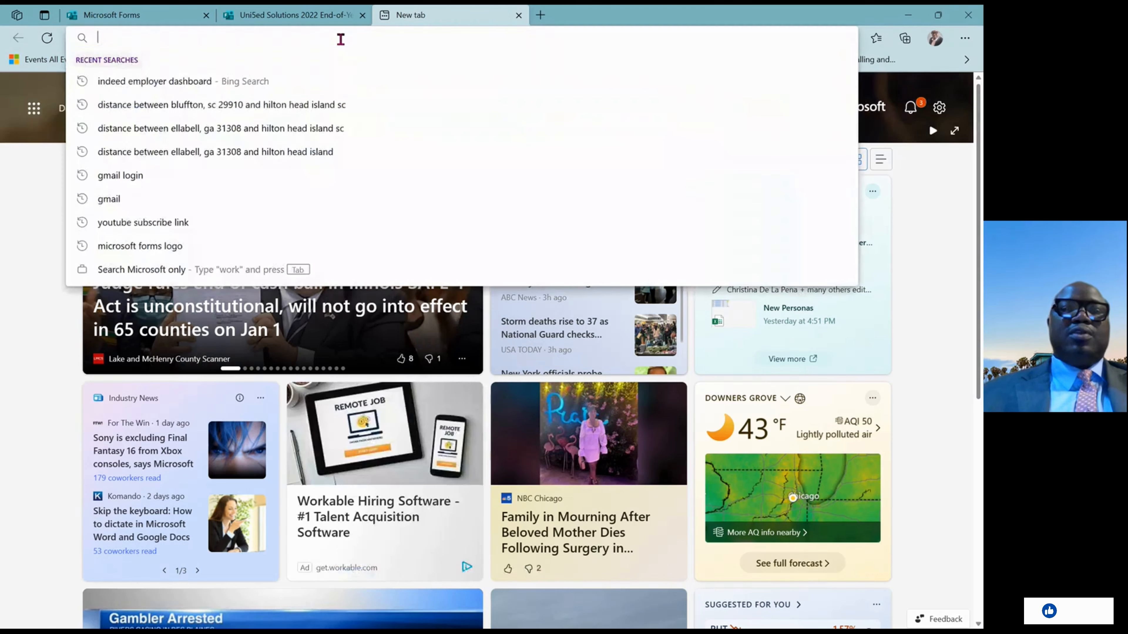
key("ctrl+v")
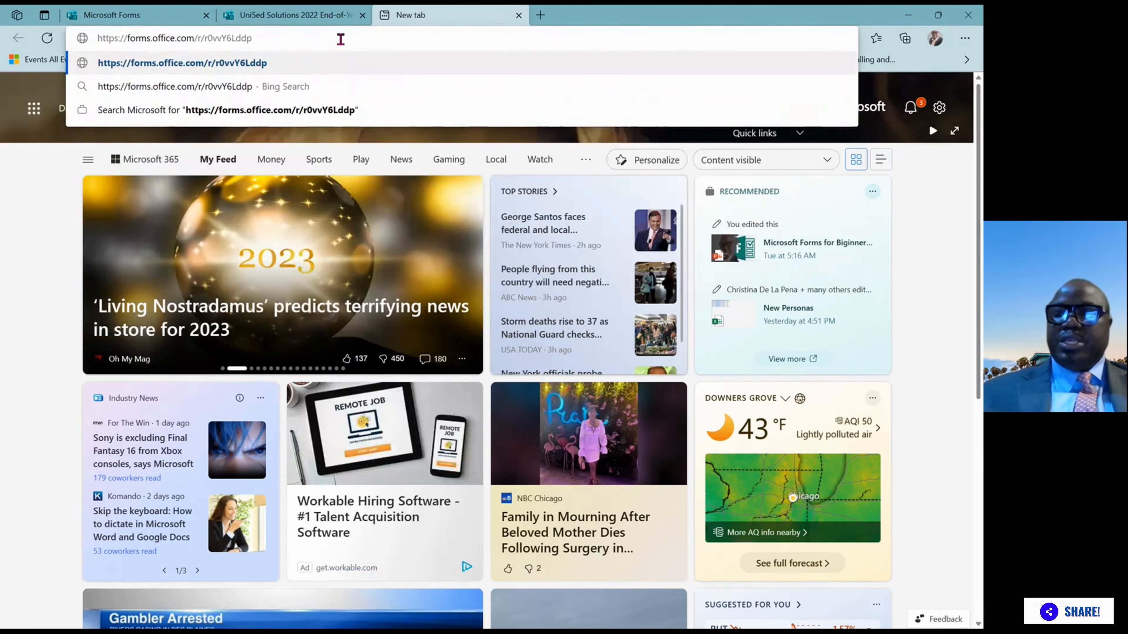
key("Return")
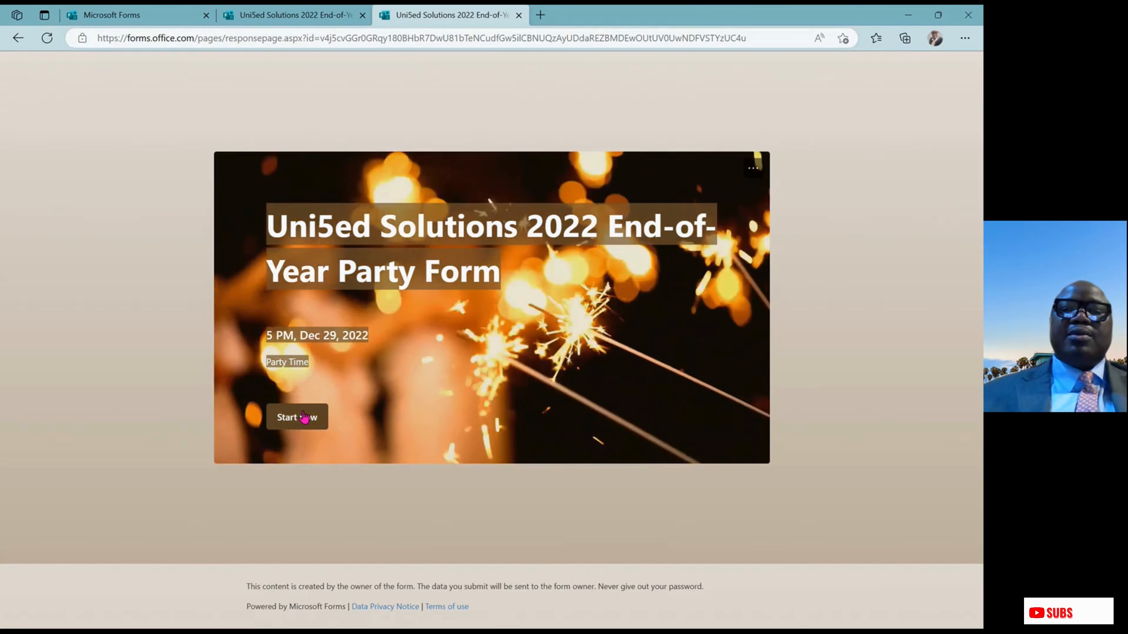
Submit a test response: Dec 30th, Minghin Chinese Restaurant, 1, 7 pm - 9 pm, Yes
left_click(304, 422)
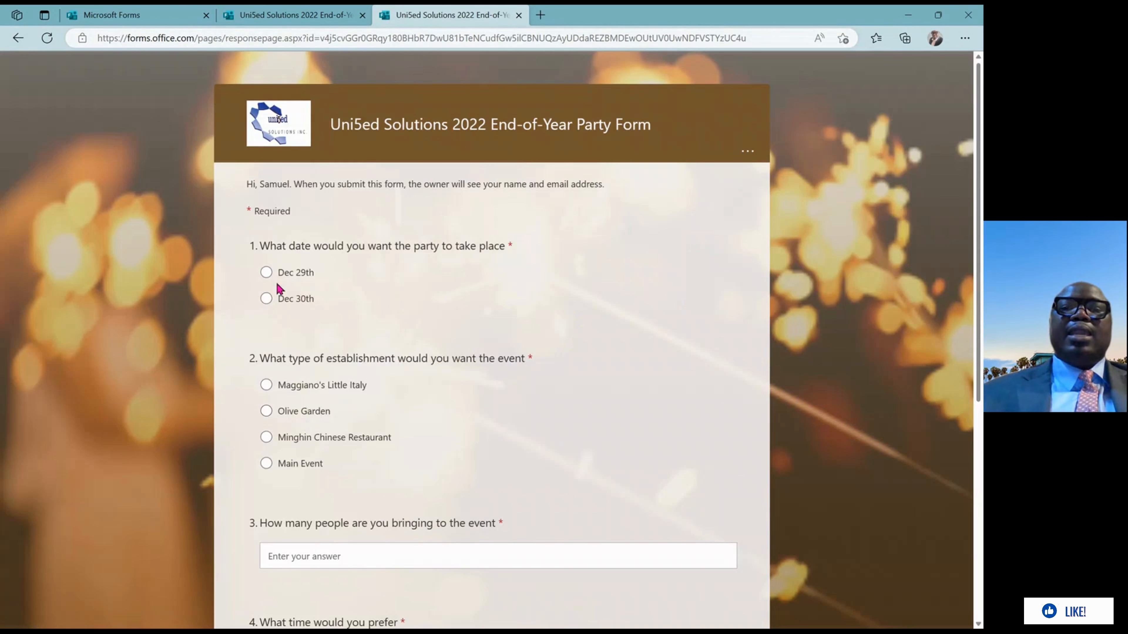
left_click(265, 298)
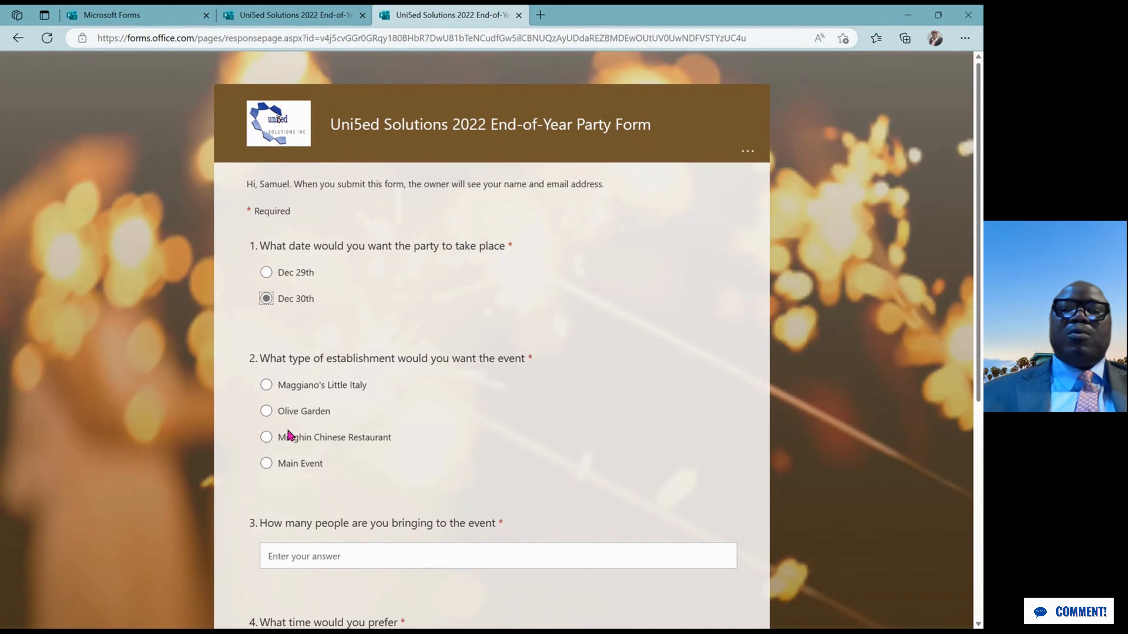
left_click(266, 438)
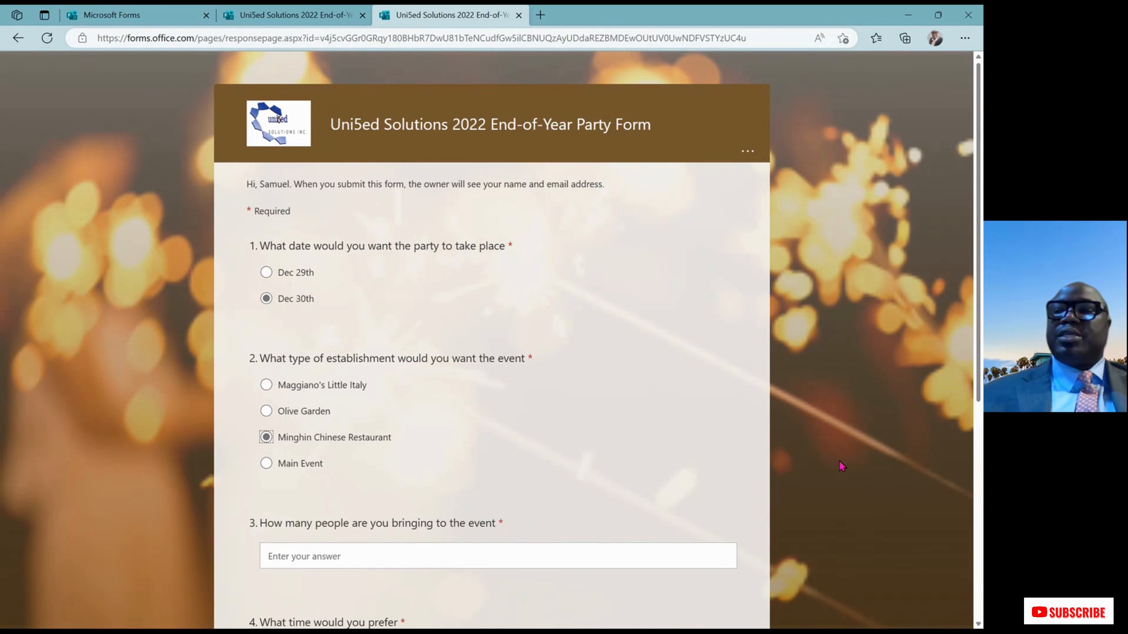
scroll(979, 388, "down", 4)
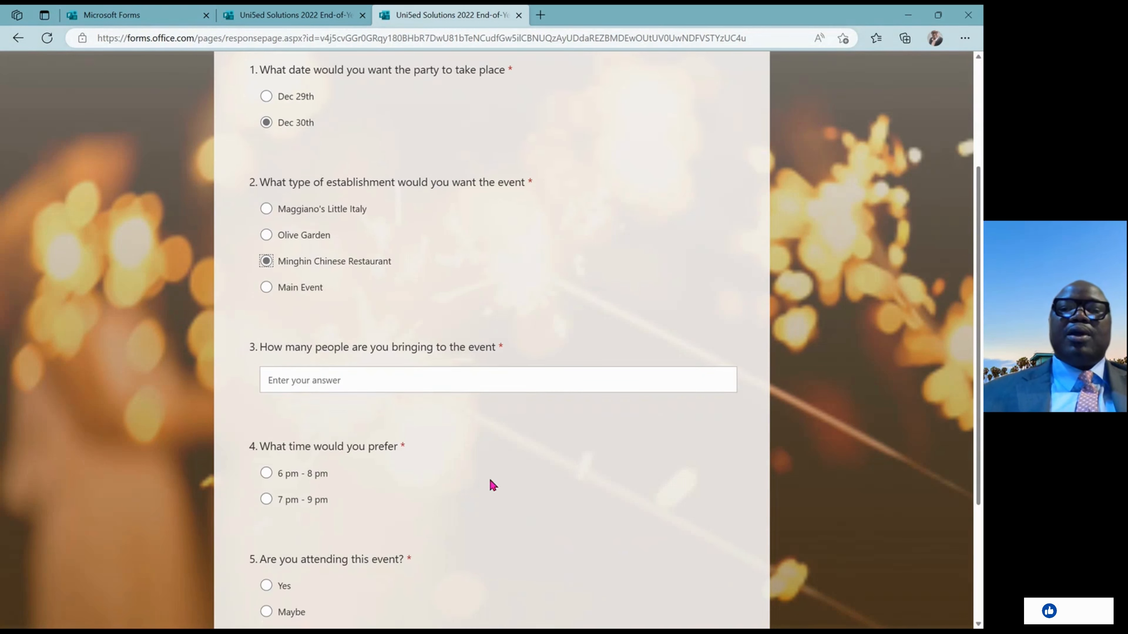
left_click(468, 382)
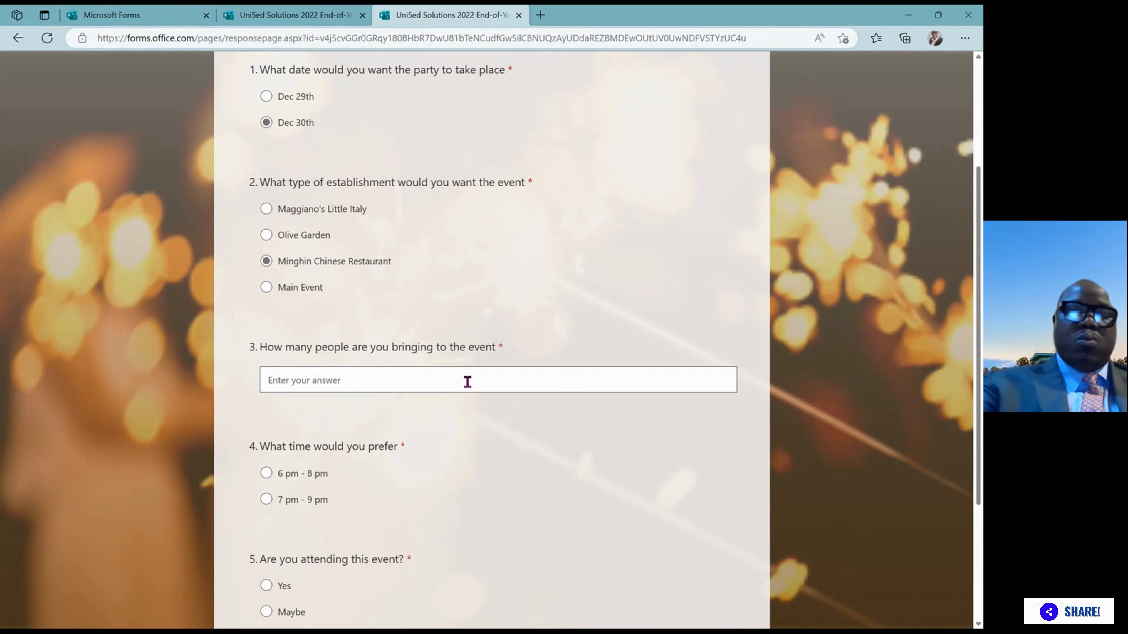
type("1")
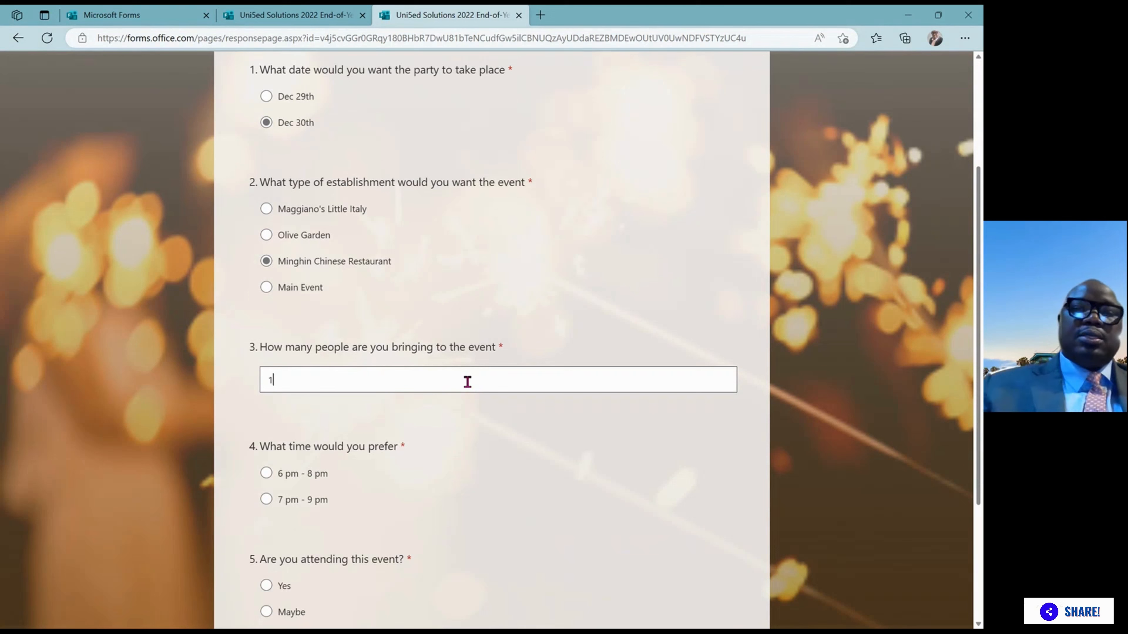
left_click(267, 499)
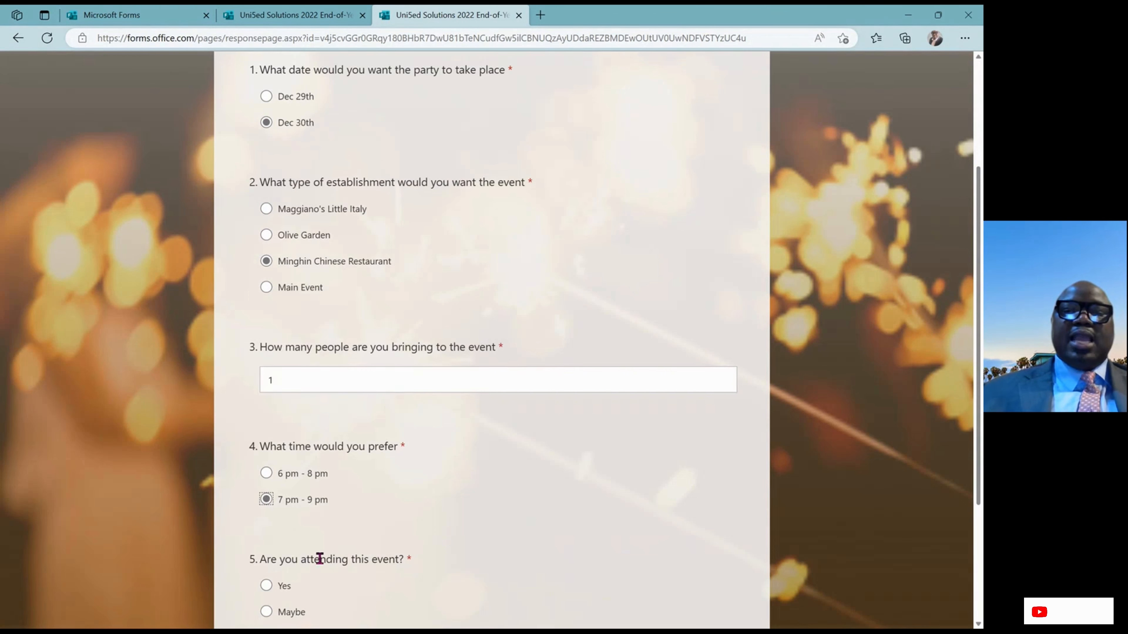
left_click(275, 585)
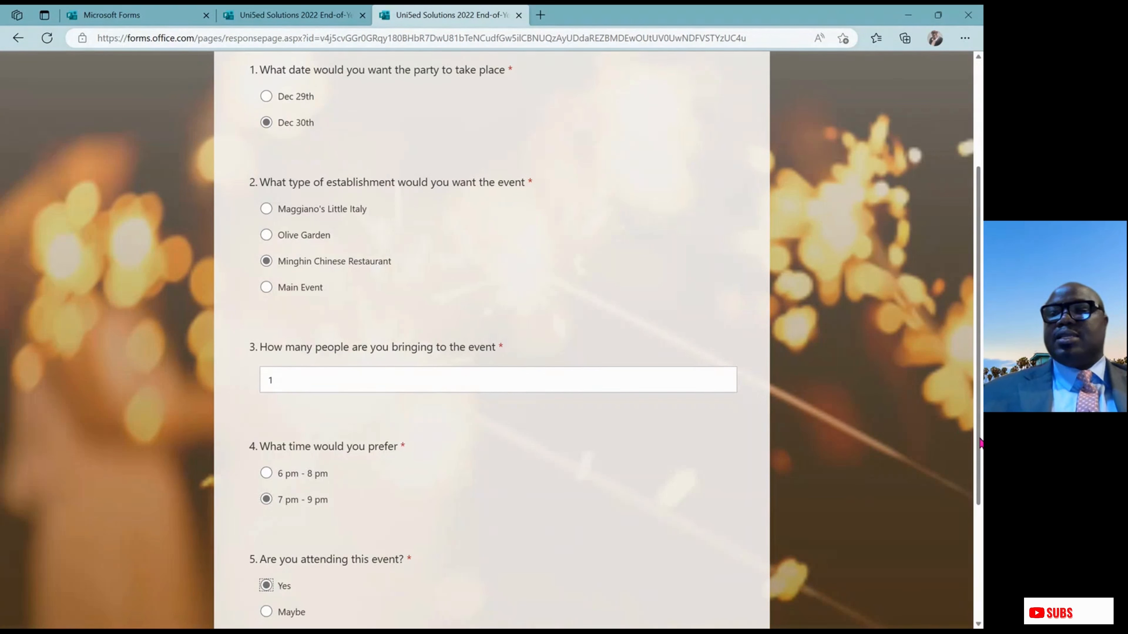
scroll(981, 443, "down", 5)
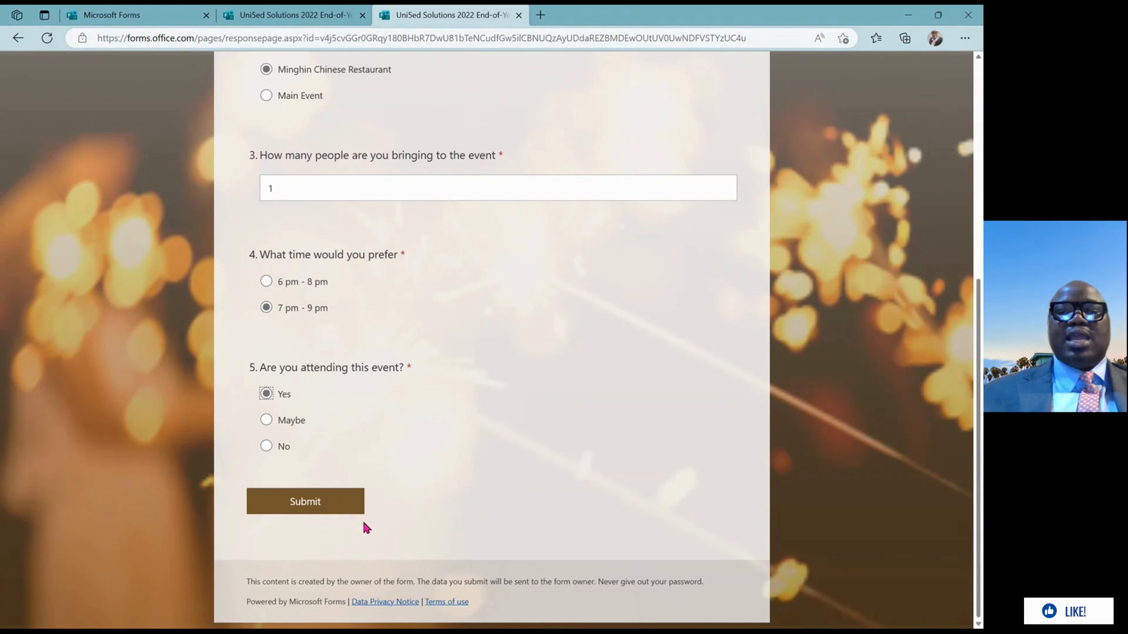
left_click(337, 507)
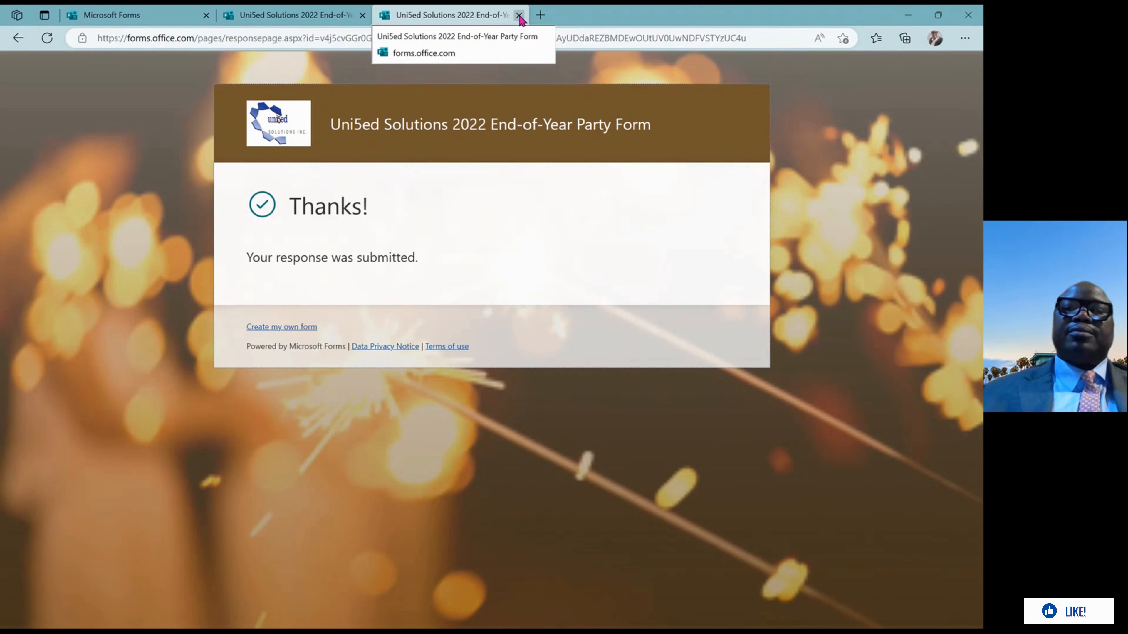
Review the Responses summary: 1 response, 00:27 average, Dec 30th and Minghin Chinese Restaurant charted
left_click(519, 15)
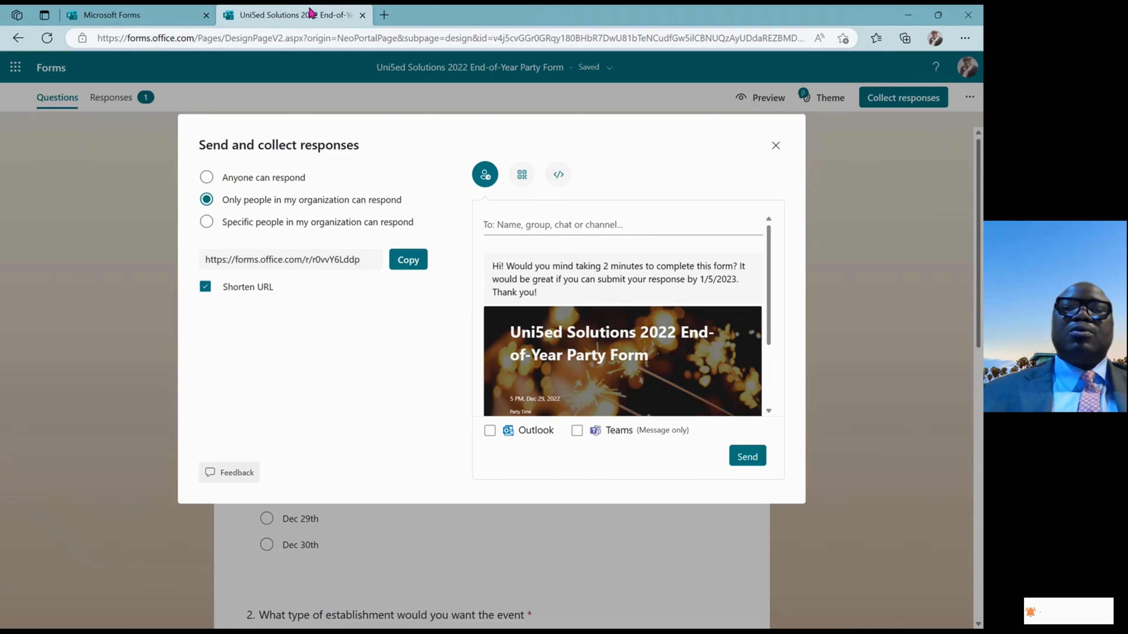
left_click(775, 146)
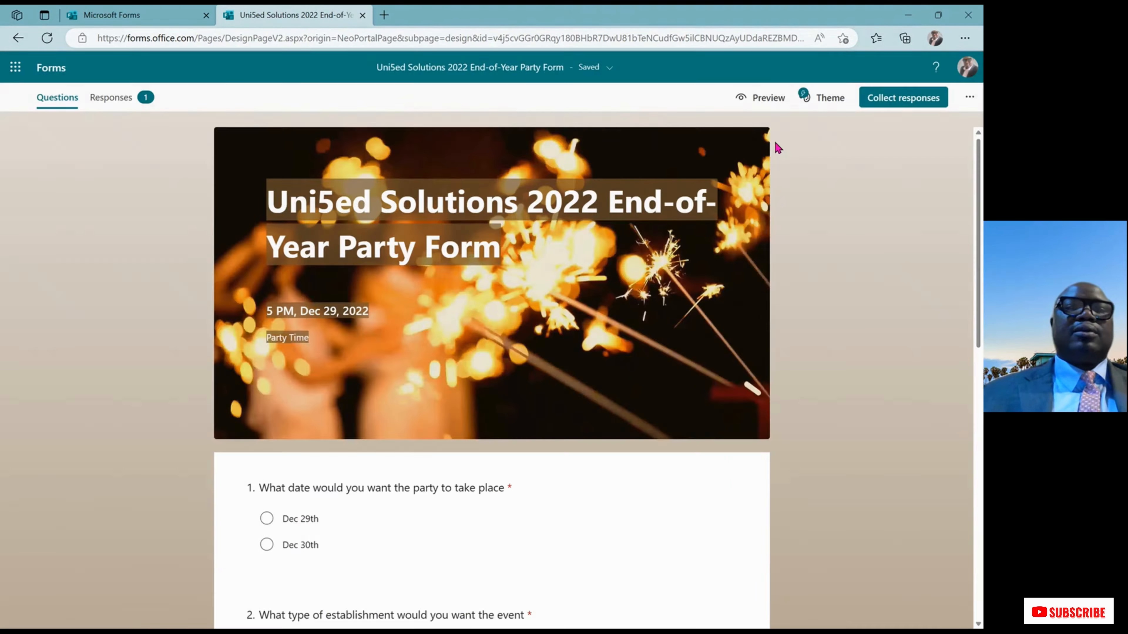
left_click(145, 103)
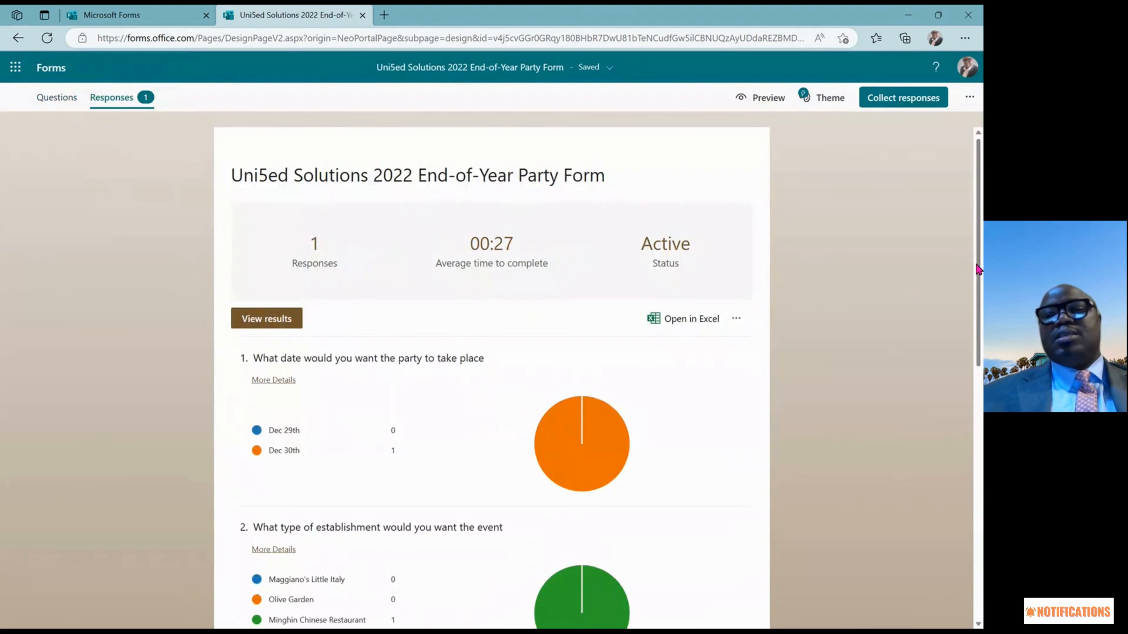
left_click_drag(978, 270, 972, 313)
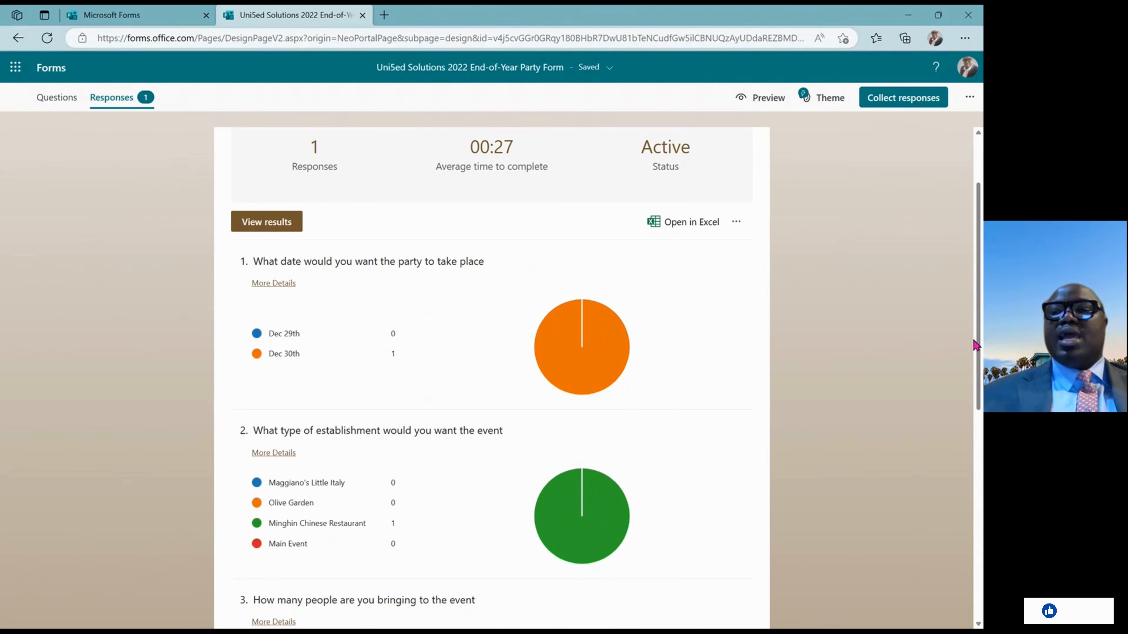
left_click_drag(980, 344, 979, 208)
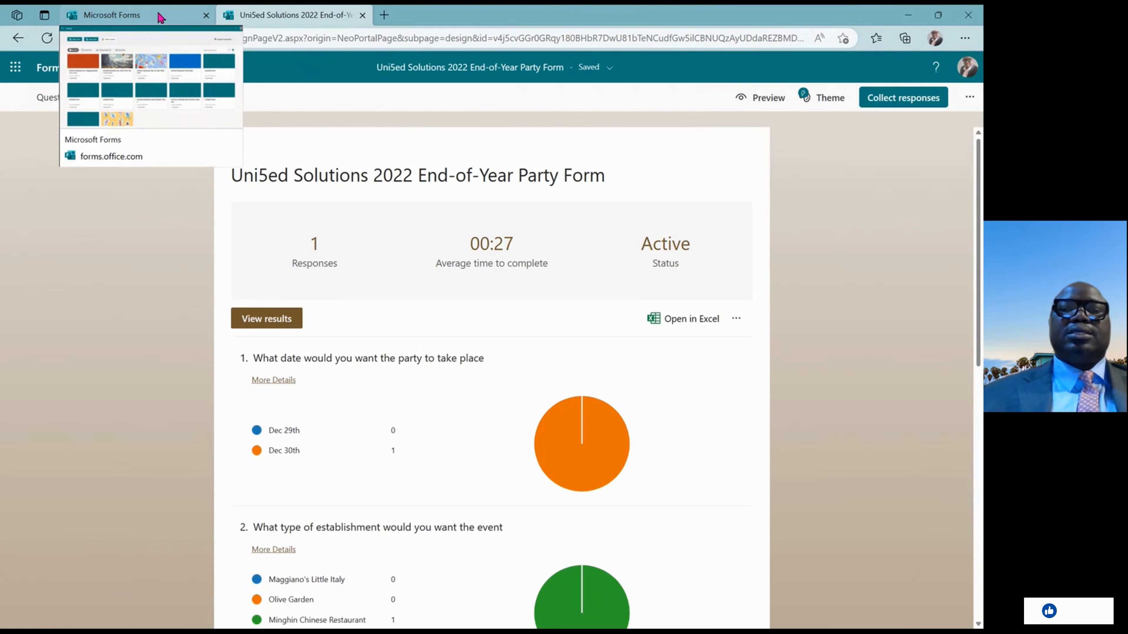
Close the party form's tab and start a new blank quiz from the Forms home page
left_click(146, 15)
left_click(363, 15)
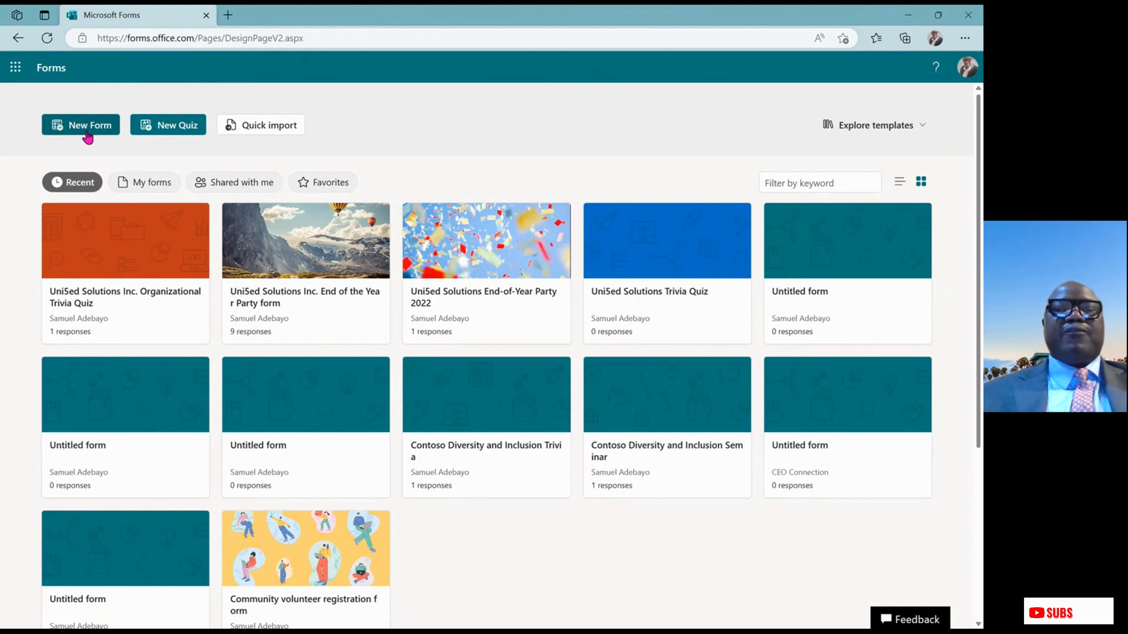
left_click(183, 124)
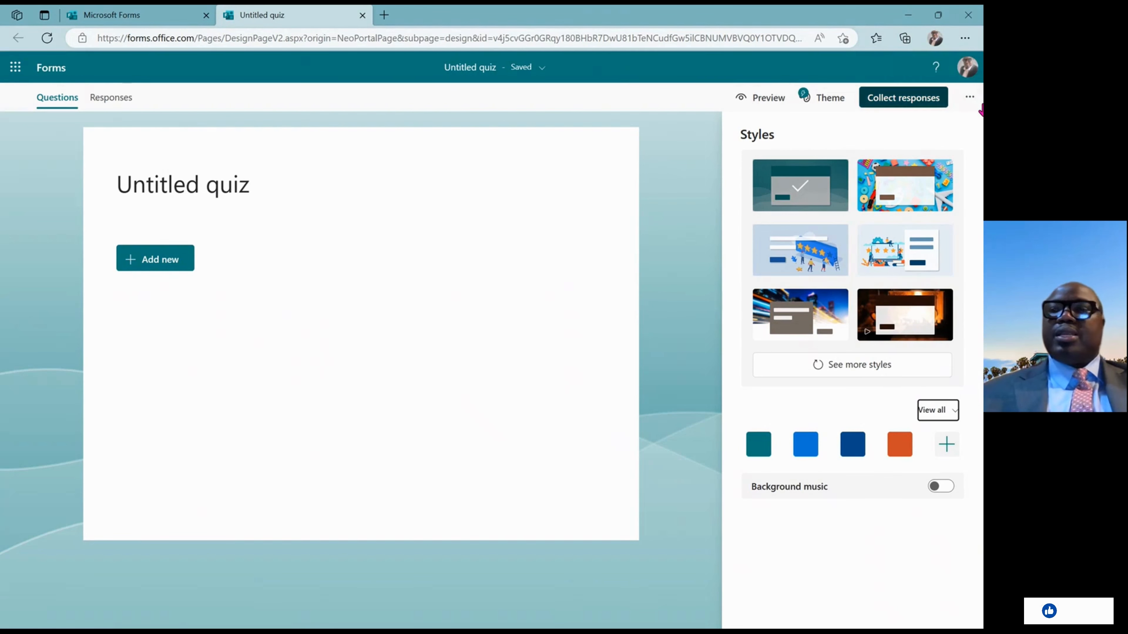
Create and copy a view-and-edit collaboration link for the Untitled quiz, then check its access options
left_click(971, 102)
left_click(927, 129)
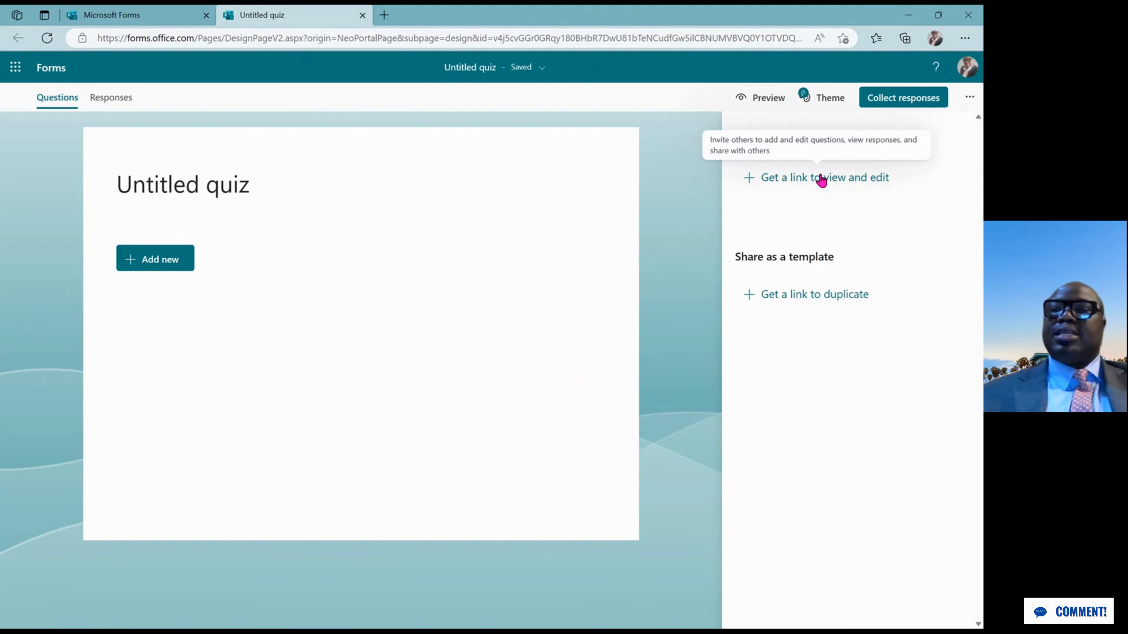
left_click(746, 178)
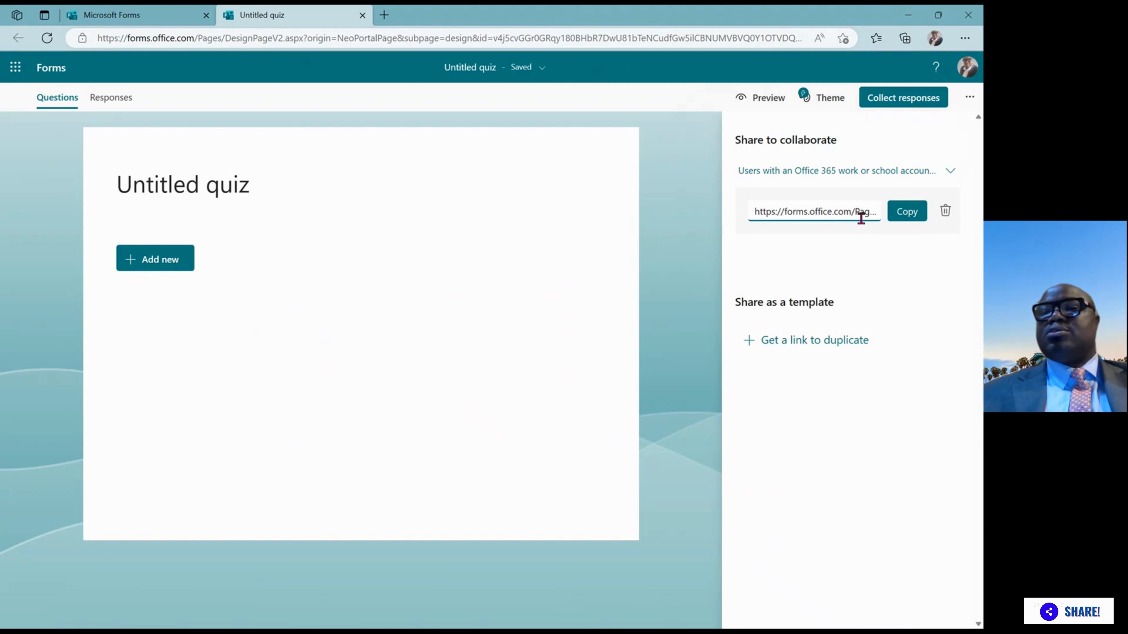
left_click(920, 218)
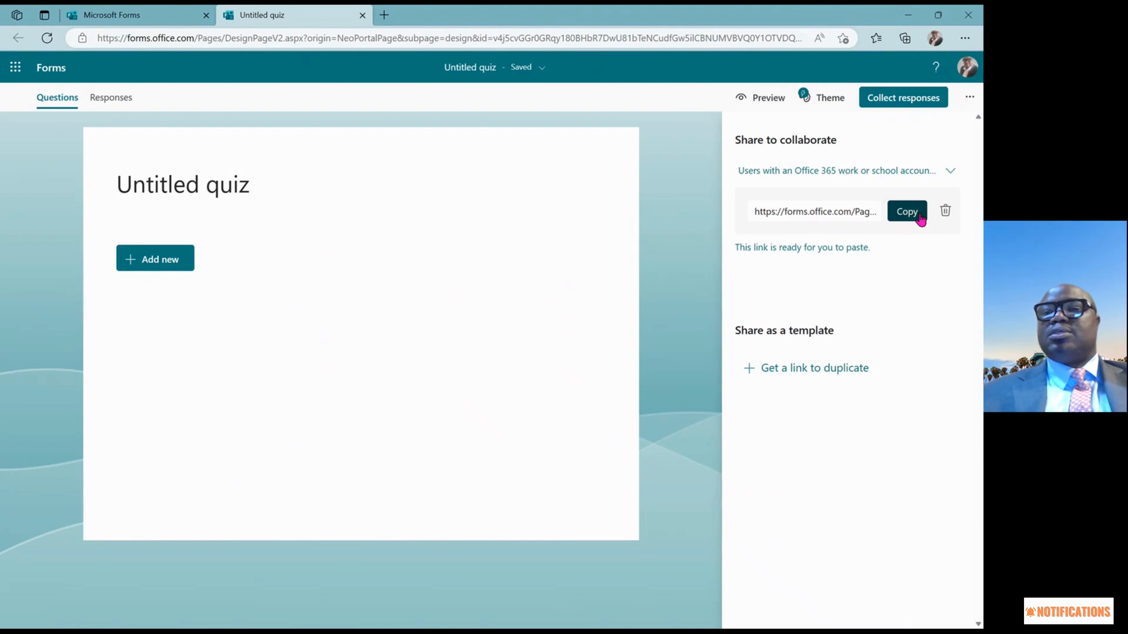
left_click(955, 171)
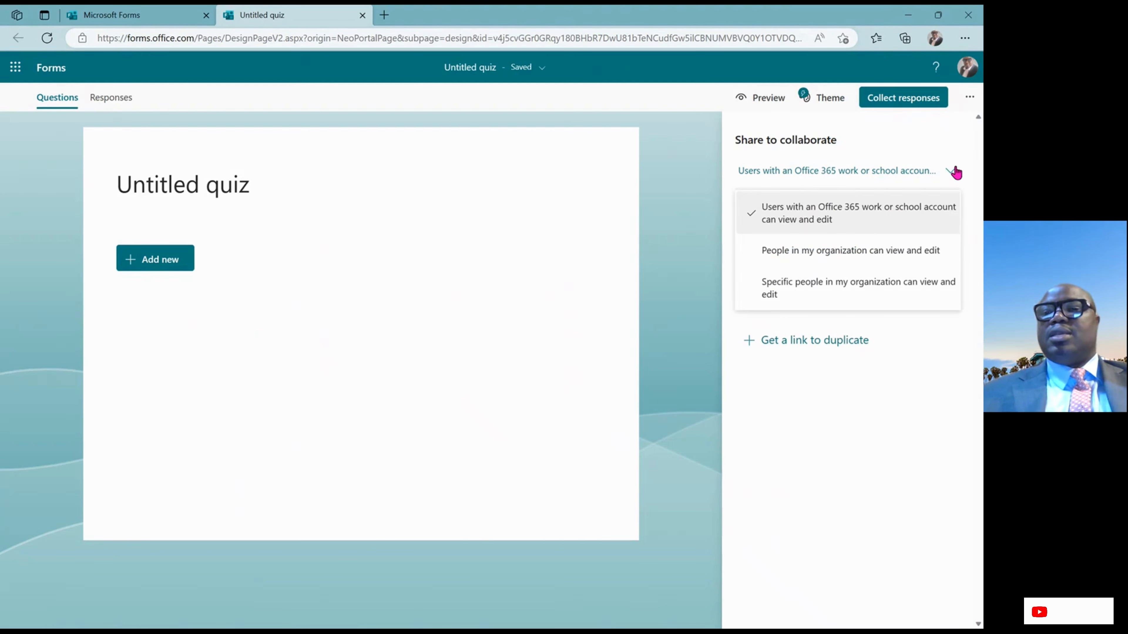
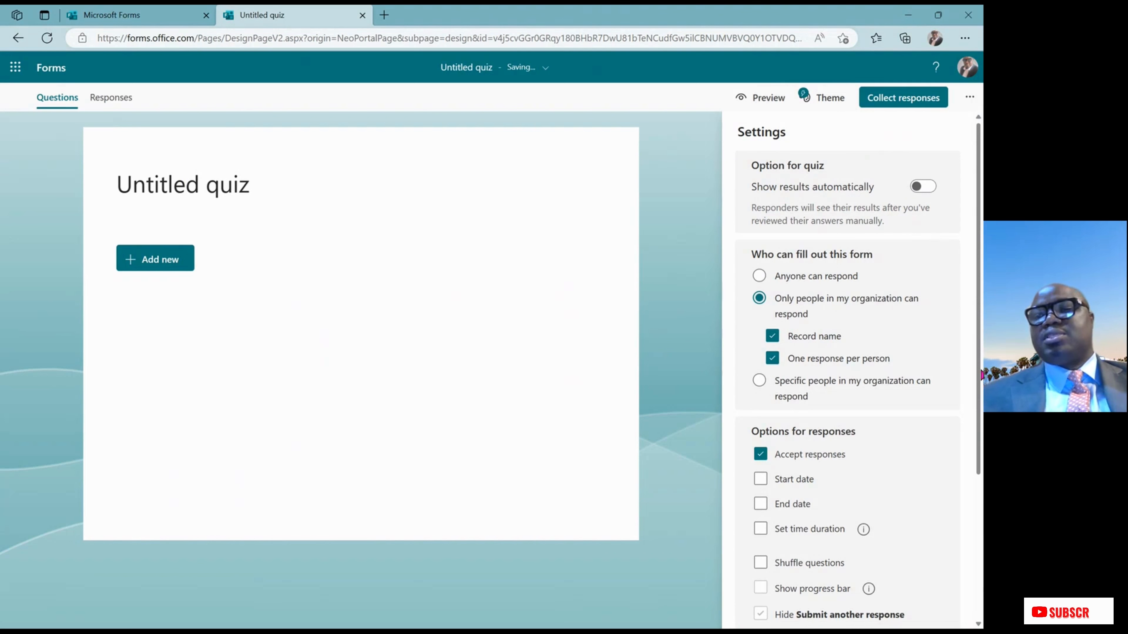
Look over the theme styles and preview the blank quiz in computer and mobile layouts, then return to editing
scroll(841, 232, "down", 3)
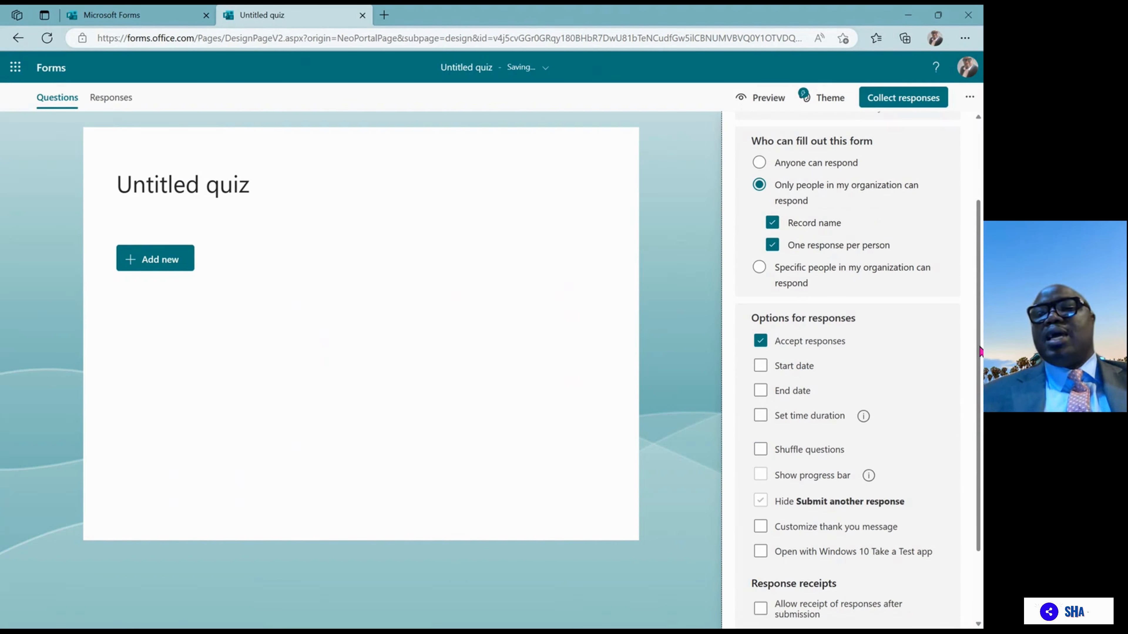
scroll(980, 351, "down", 2)
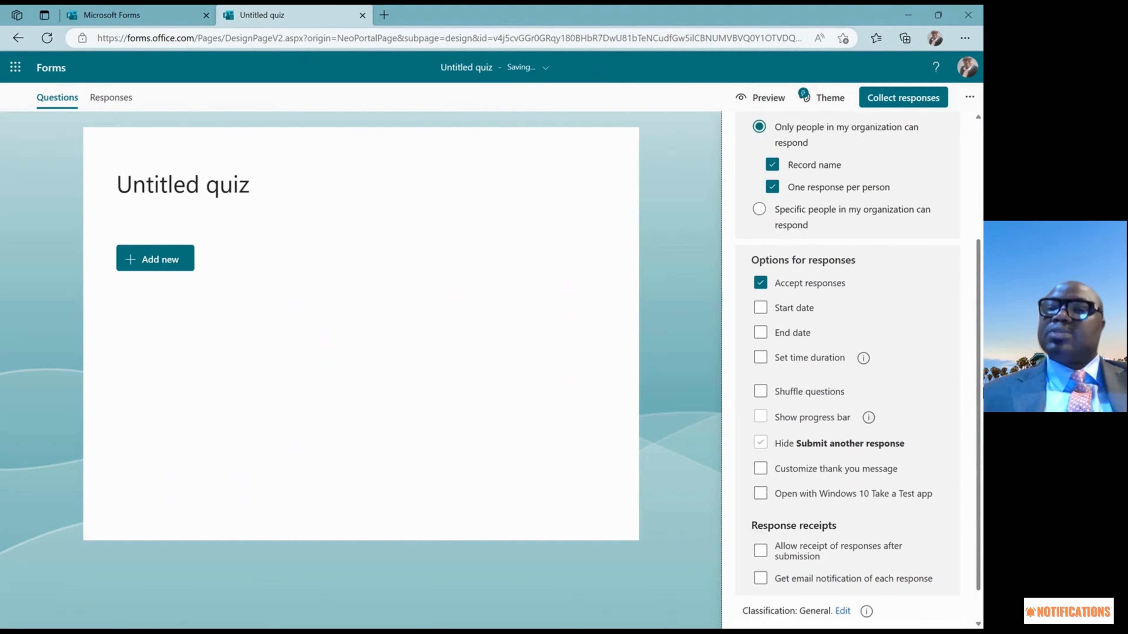
scroll(856, 328, "down", 1)
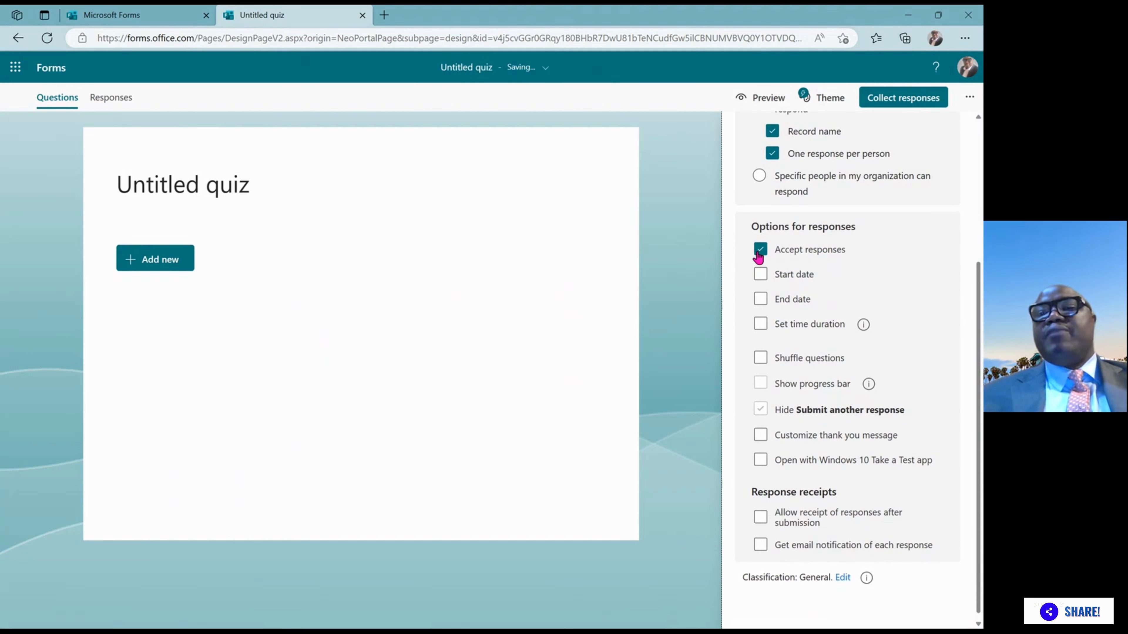
scroll(972, 315, "down", 1)
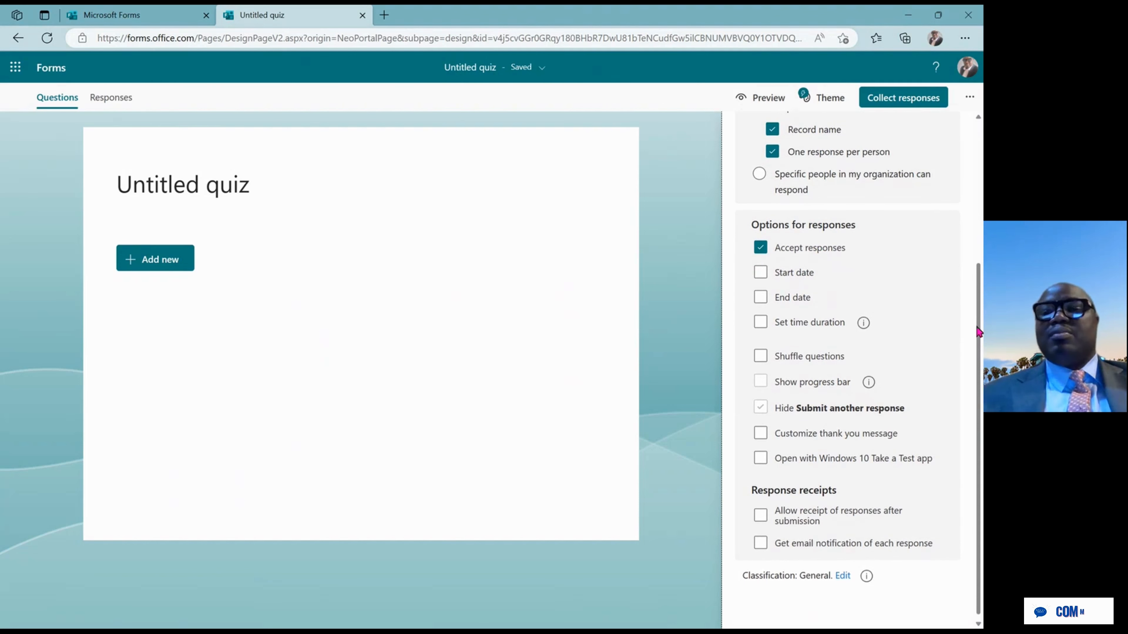
scroll(973, 356, "up", 5)
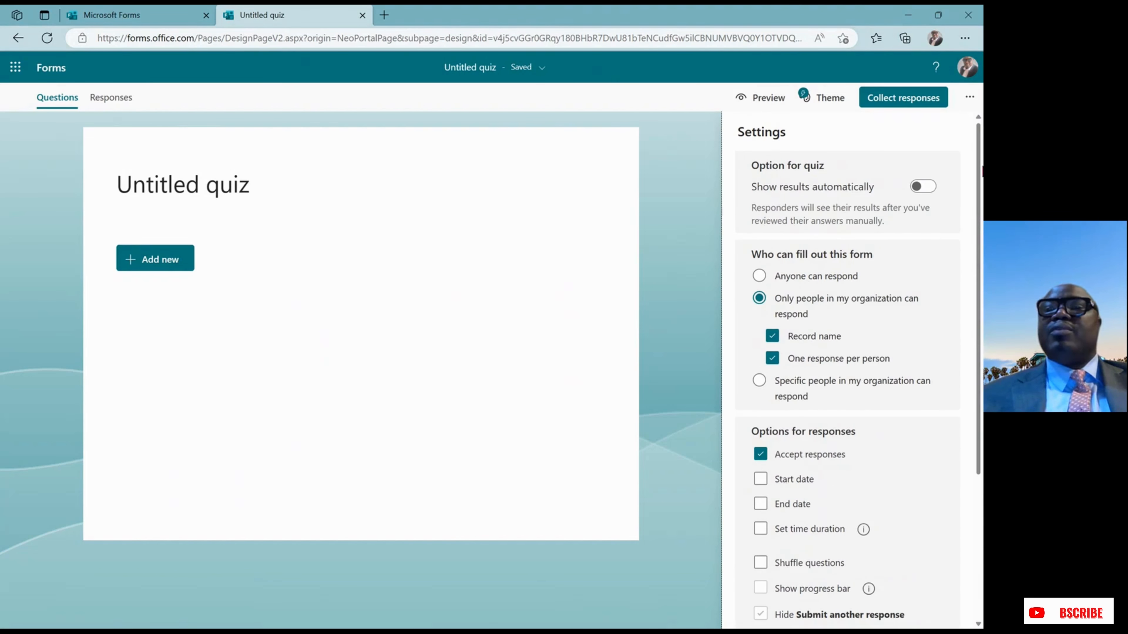
left_click(829, 99)
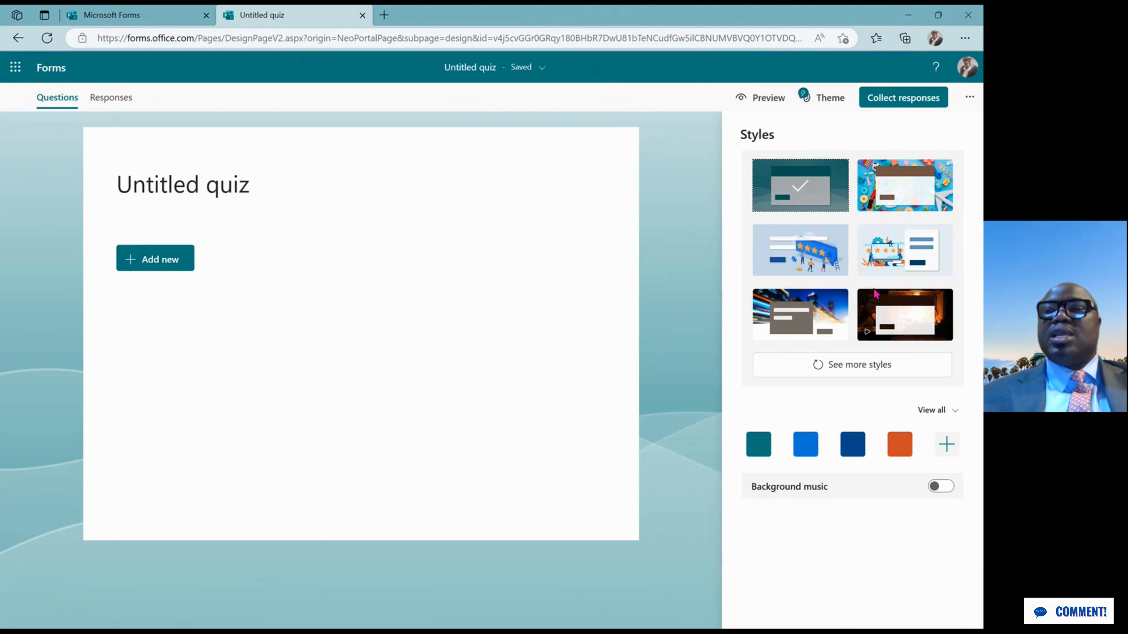
left_click(765, 98)
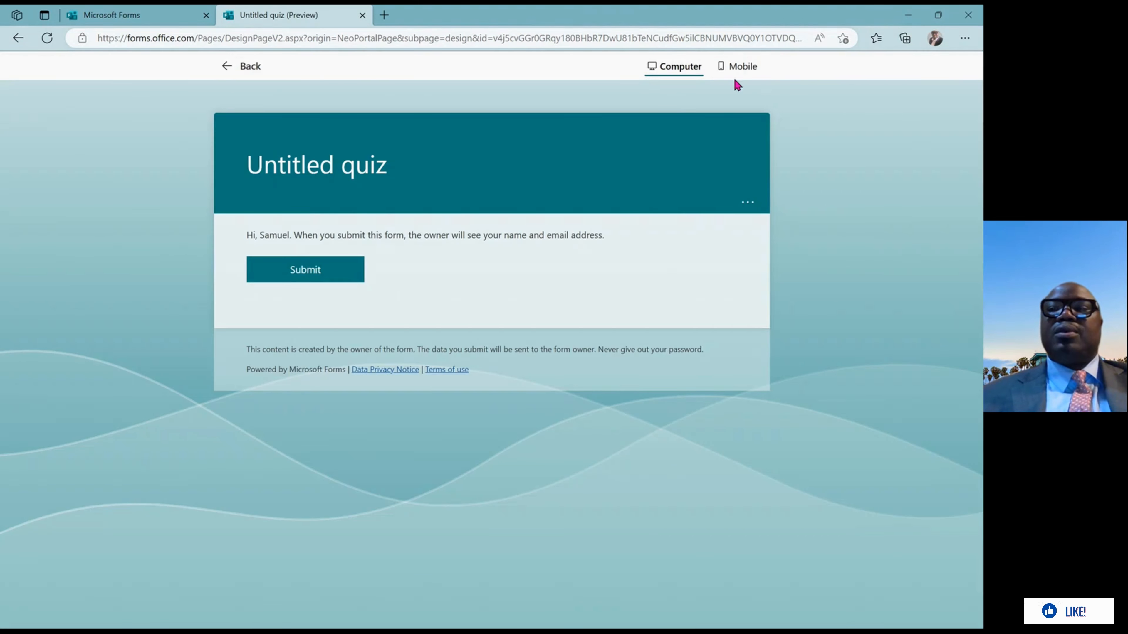
left_click(738, 67)
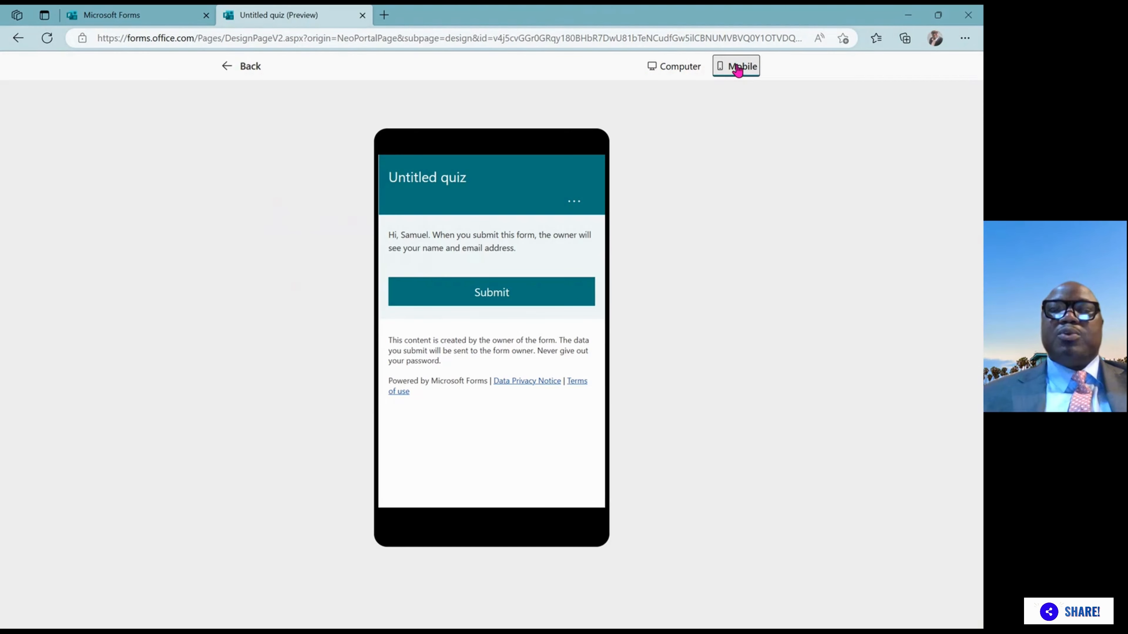
left_click(240, 67)
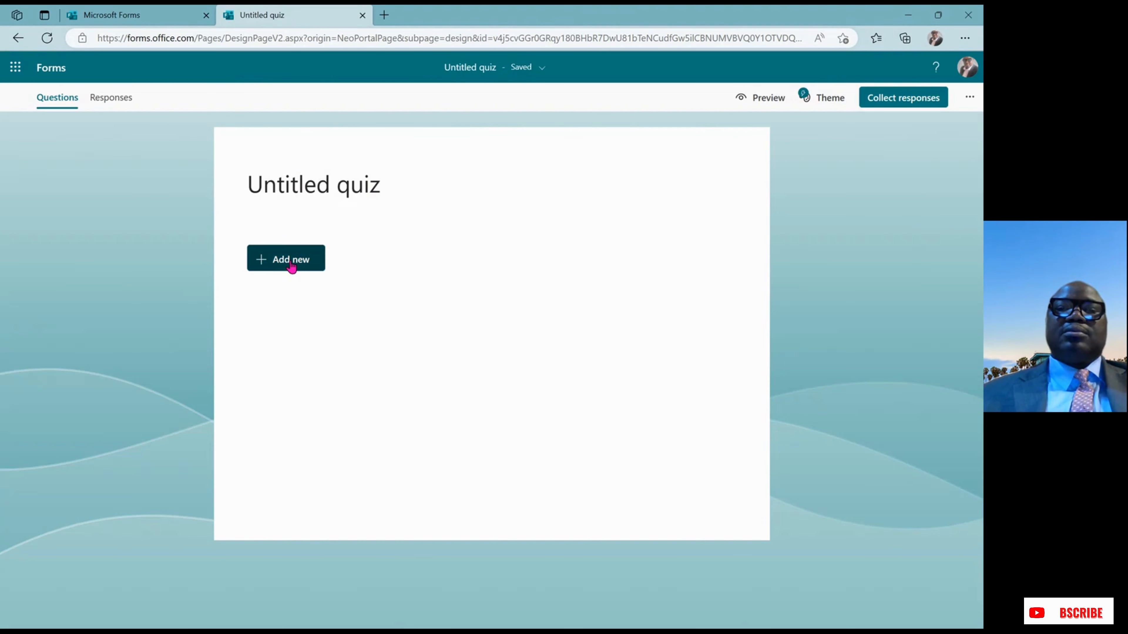
Title the quiz 'Uni5ed Solutions organizational trivia quiz' with description 'Getting to know your organization'
left_click(423, 189)
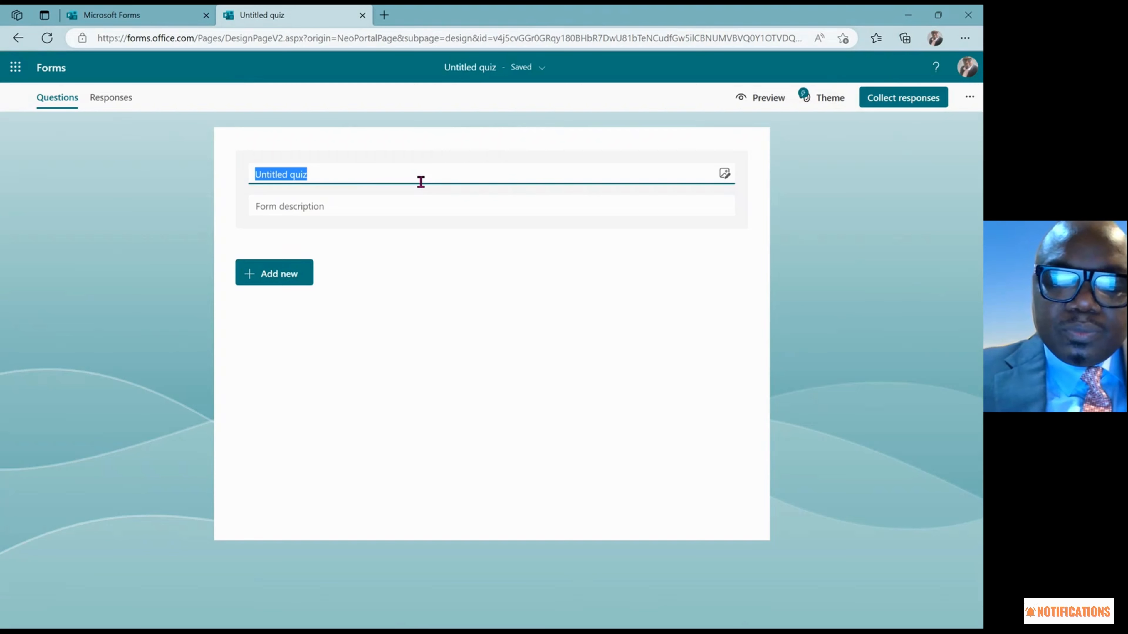
type("Uni5")
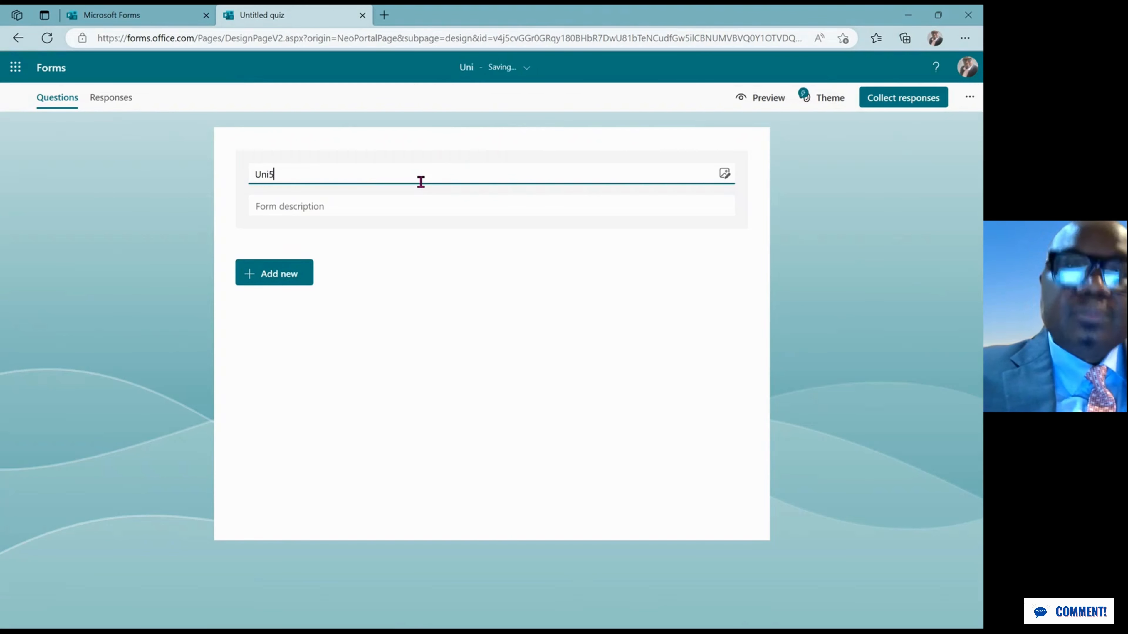
type("ed S")
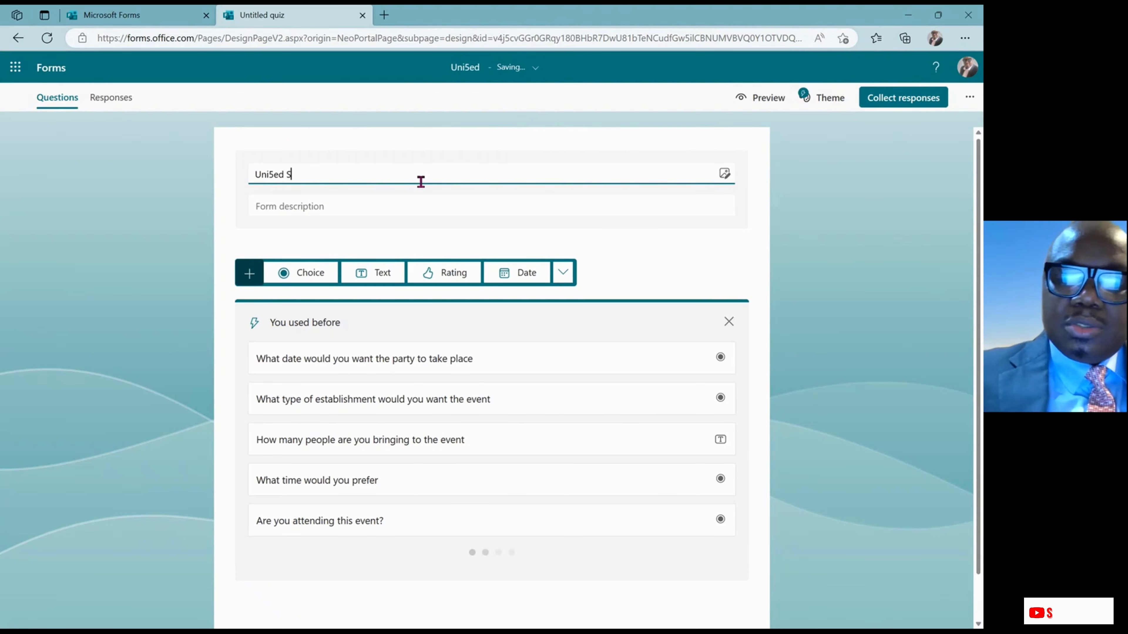
type("olution")
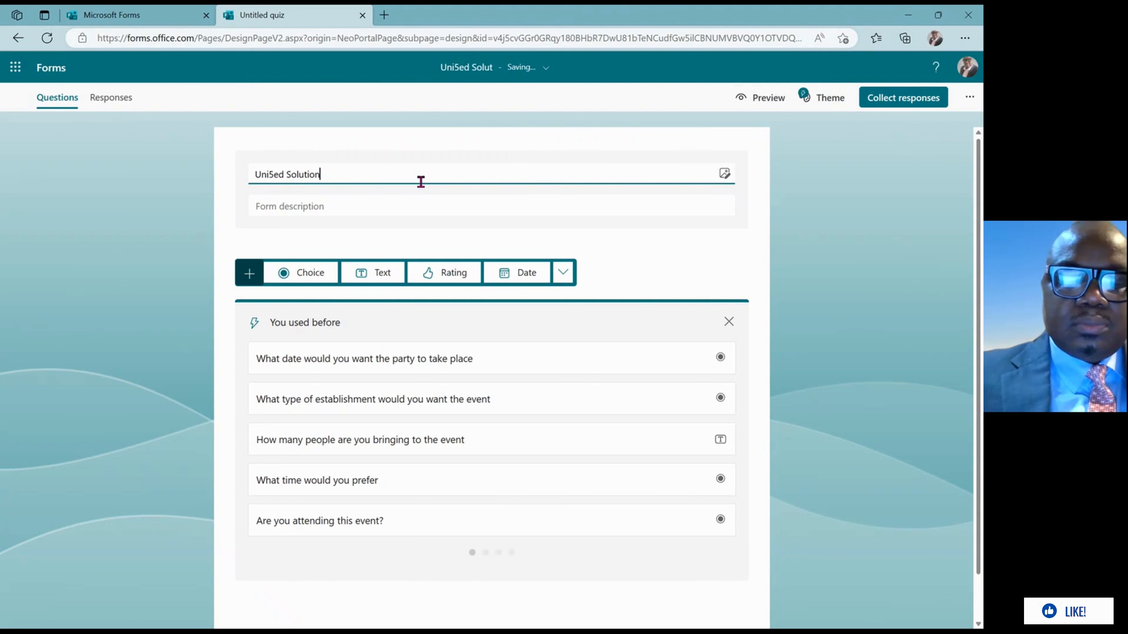
type("s ")
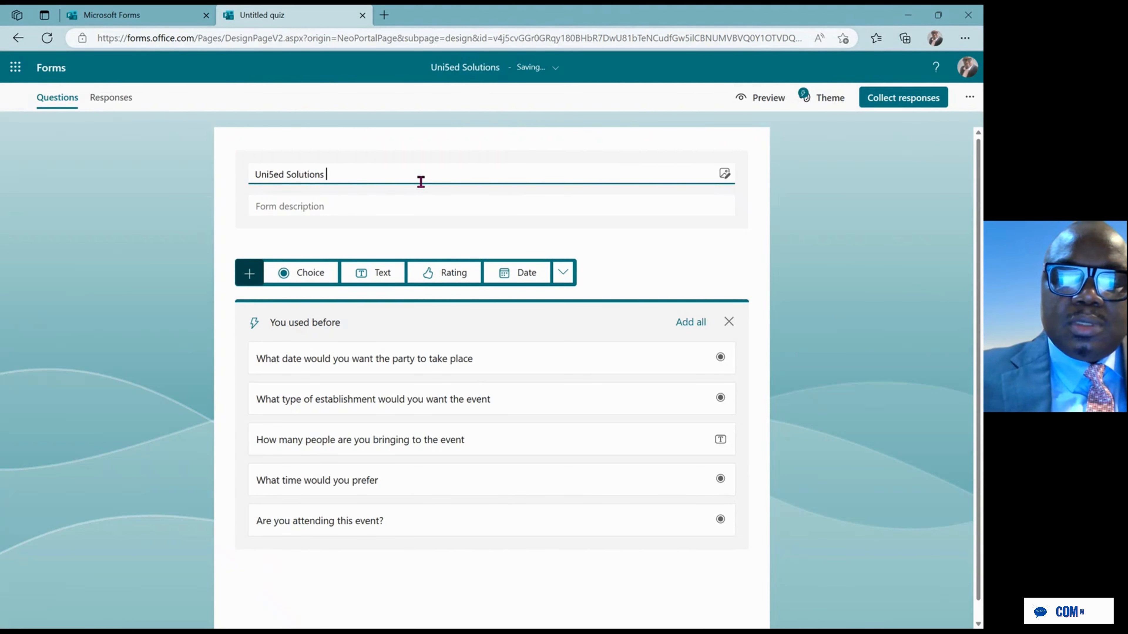
type("or")
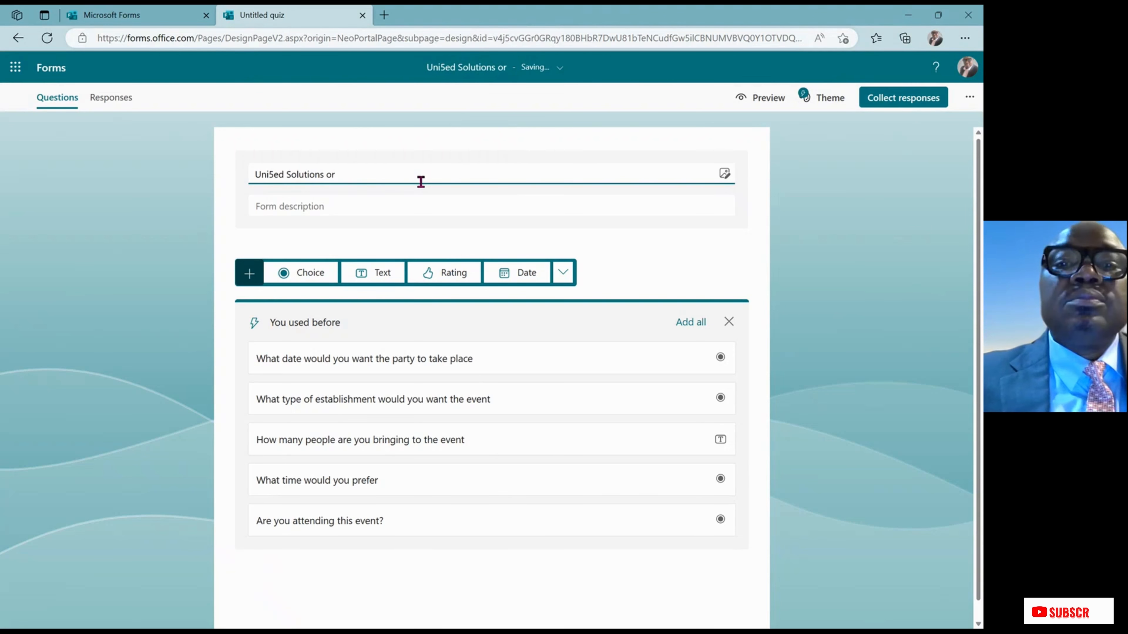
type("gan")
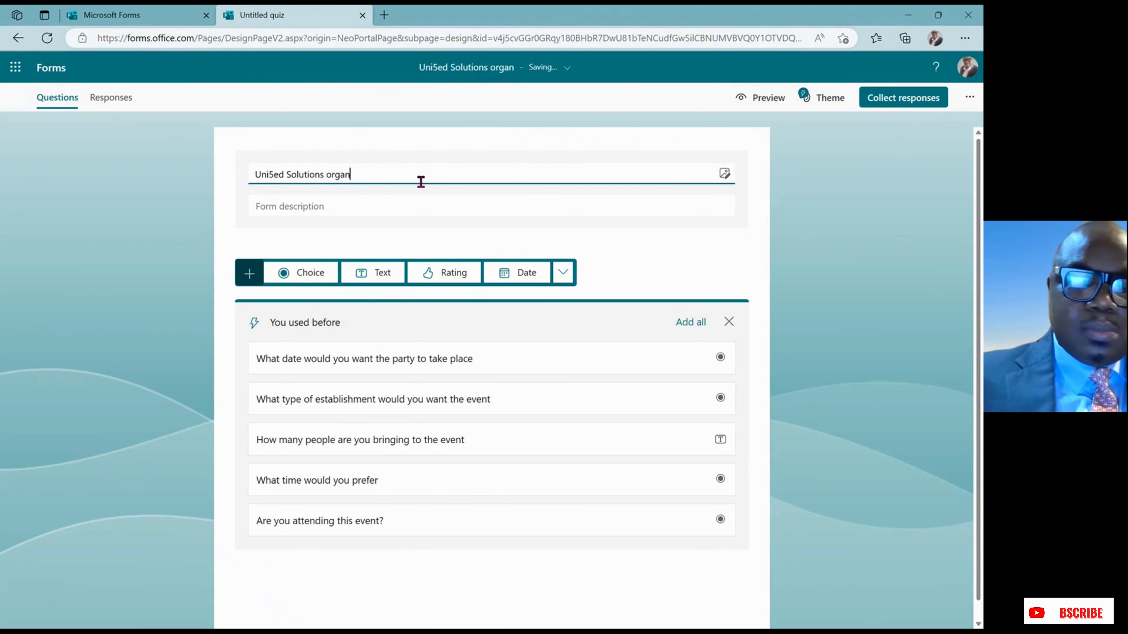
type("ization")
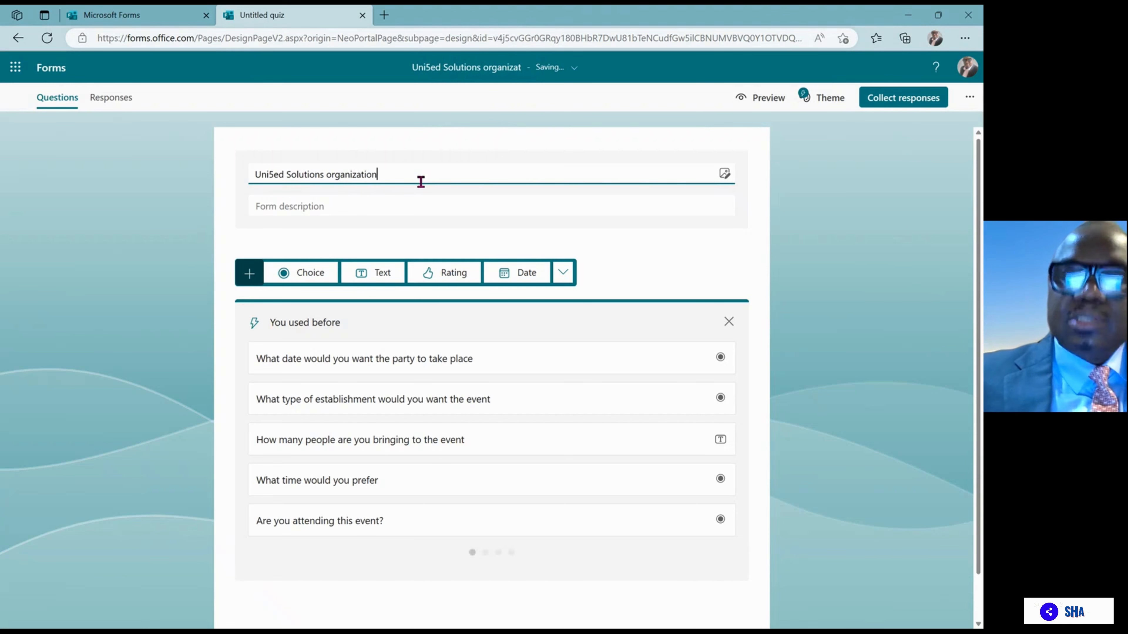
type("al tr")
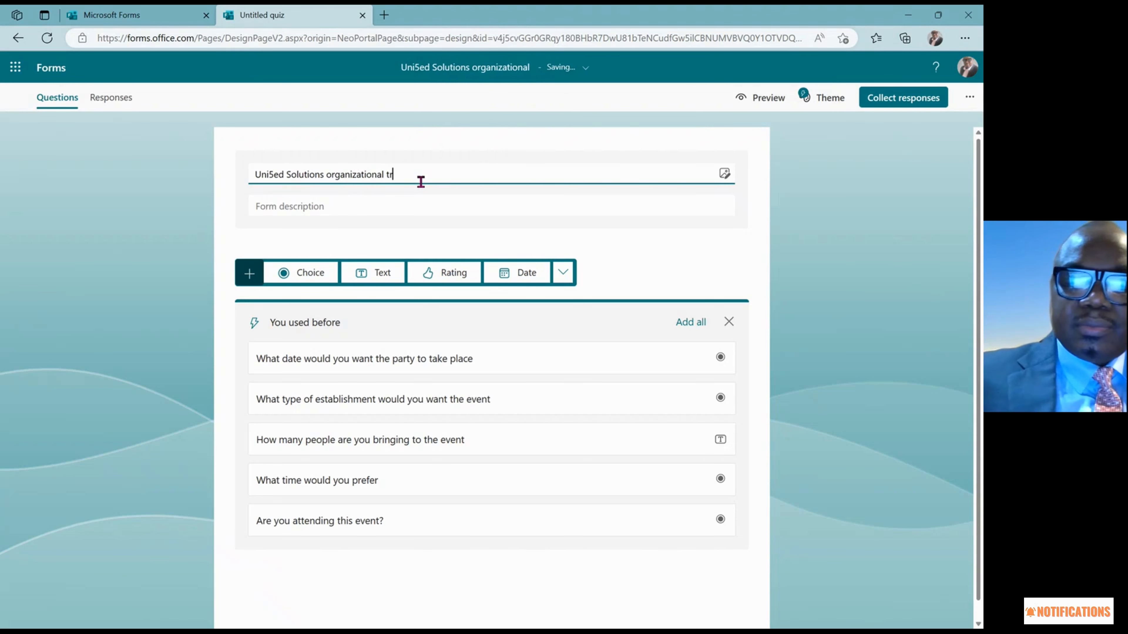
type("ivia")
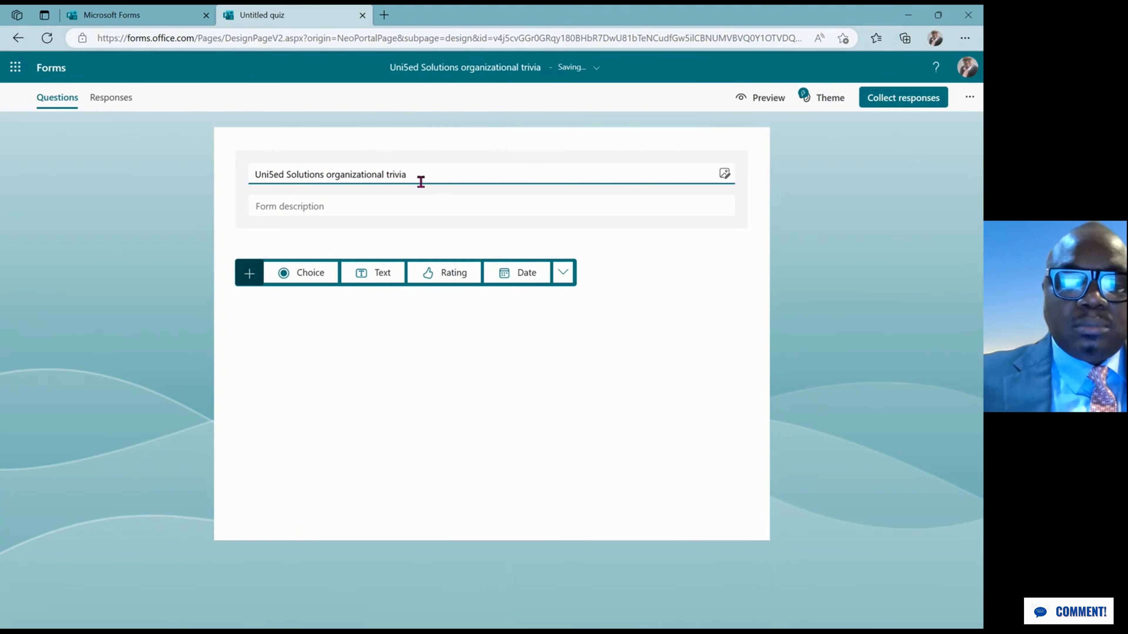
type(" quiz")
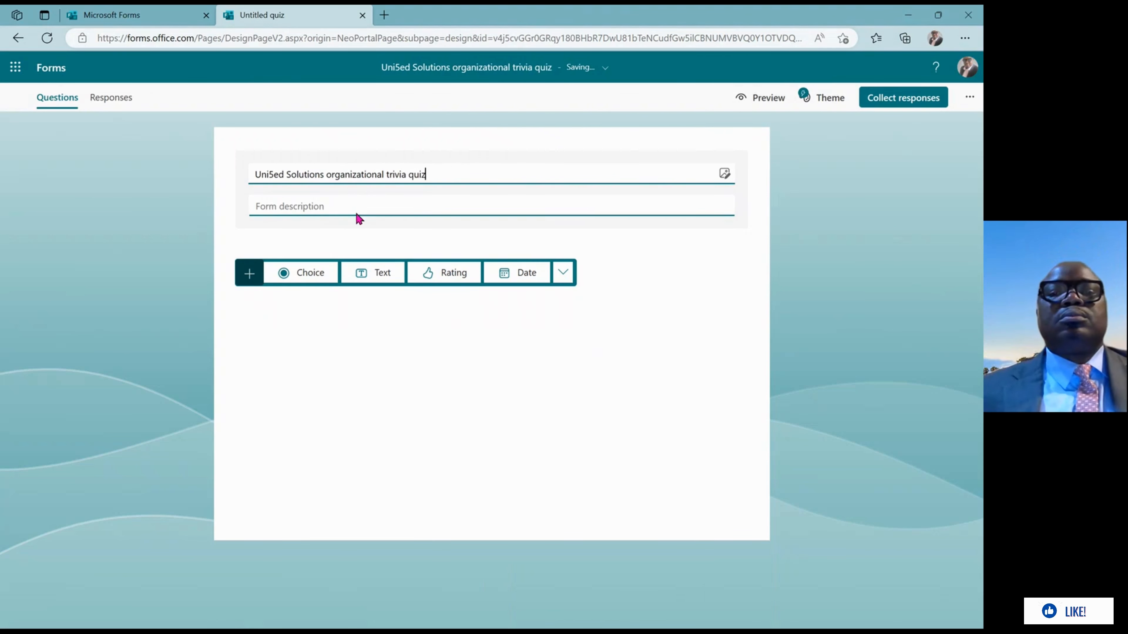
left_click(364, 207)
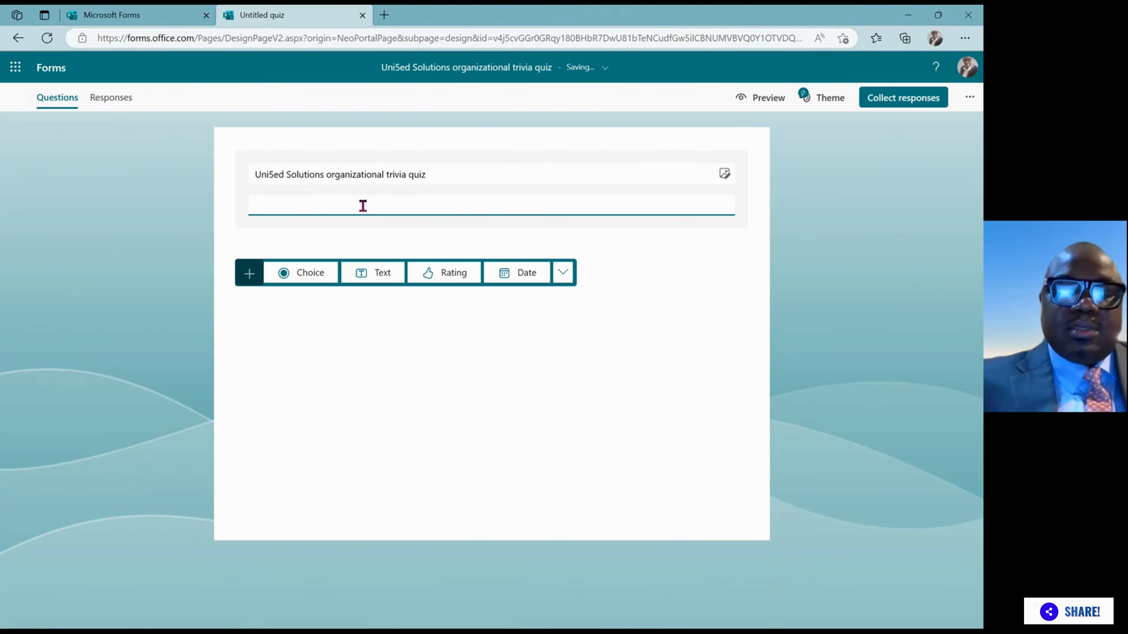
type("Gett")
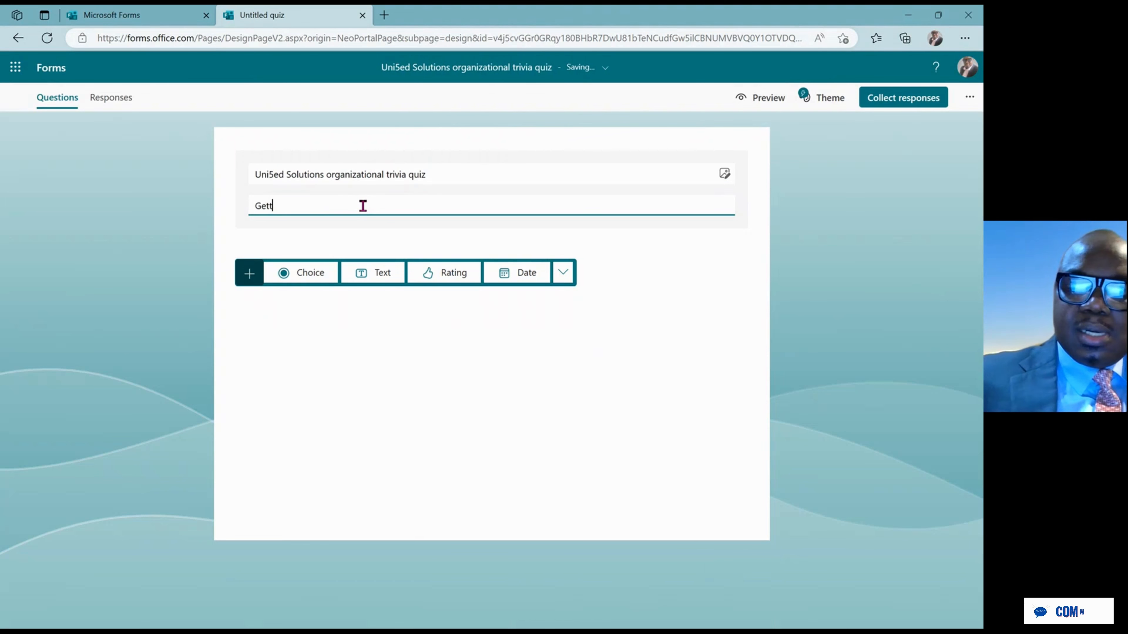
type("ing to")
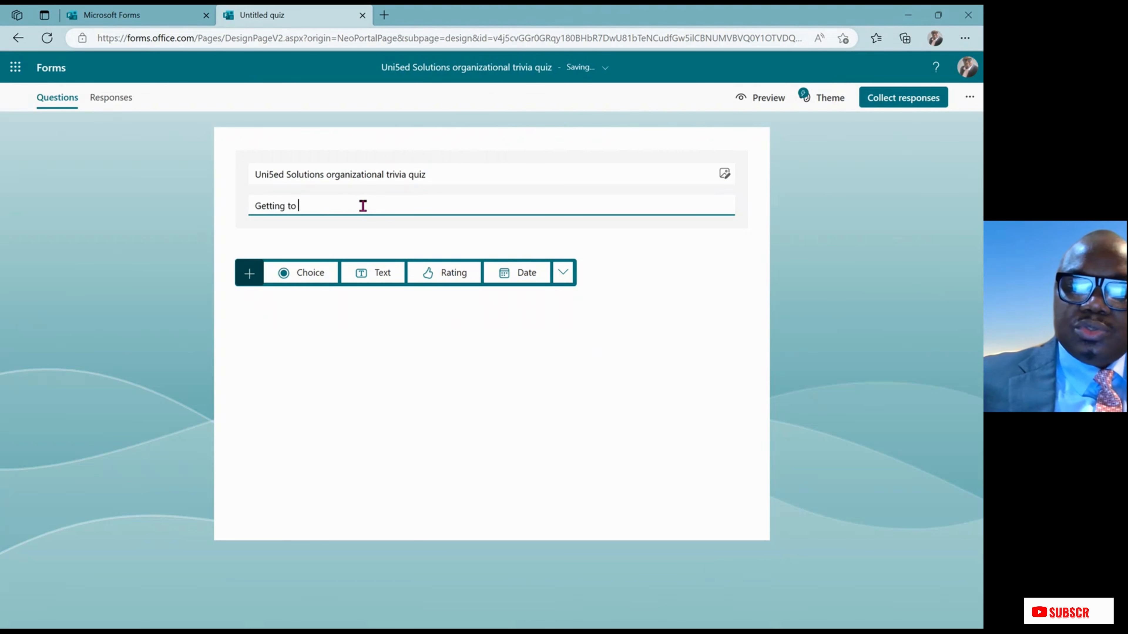
type(" know your")
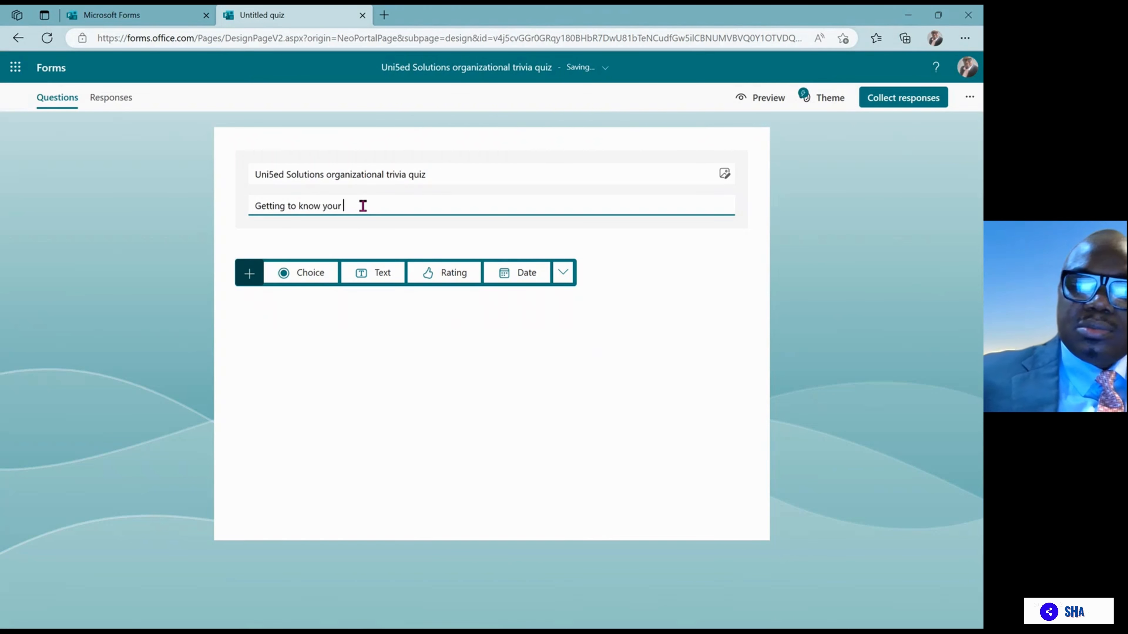
type(" organ")
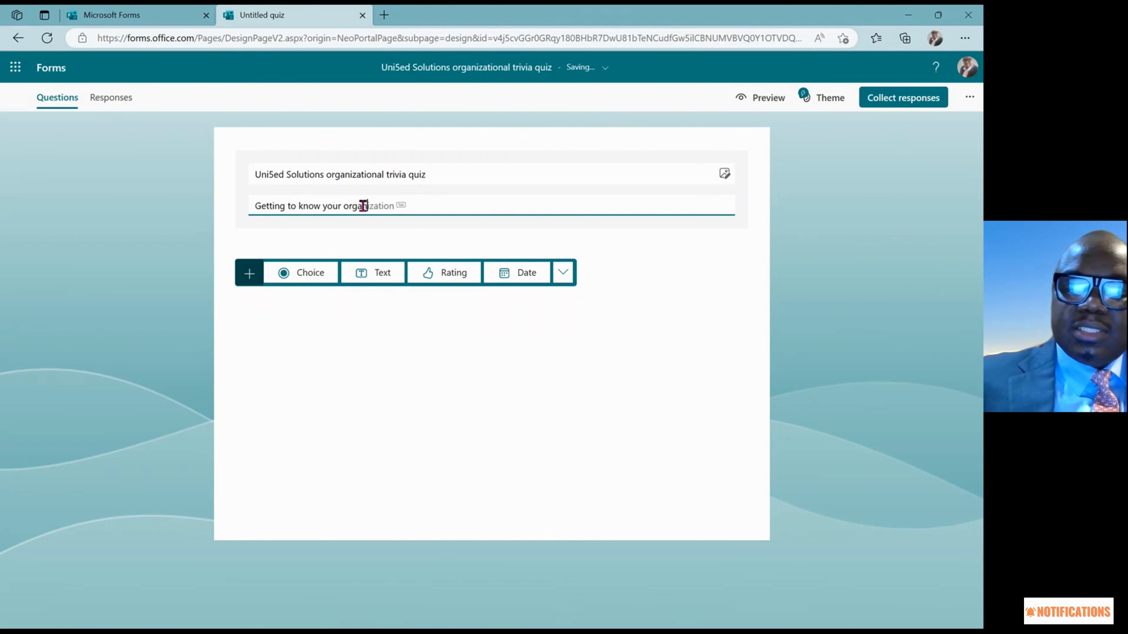
type("ization")
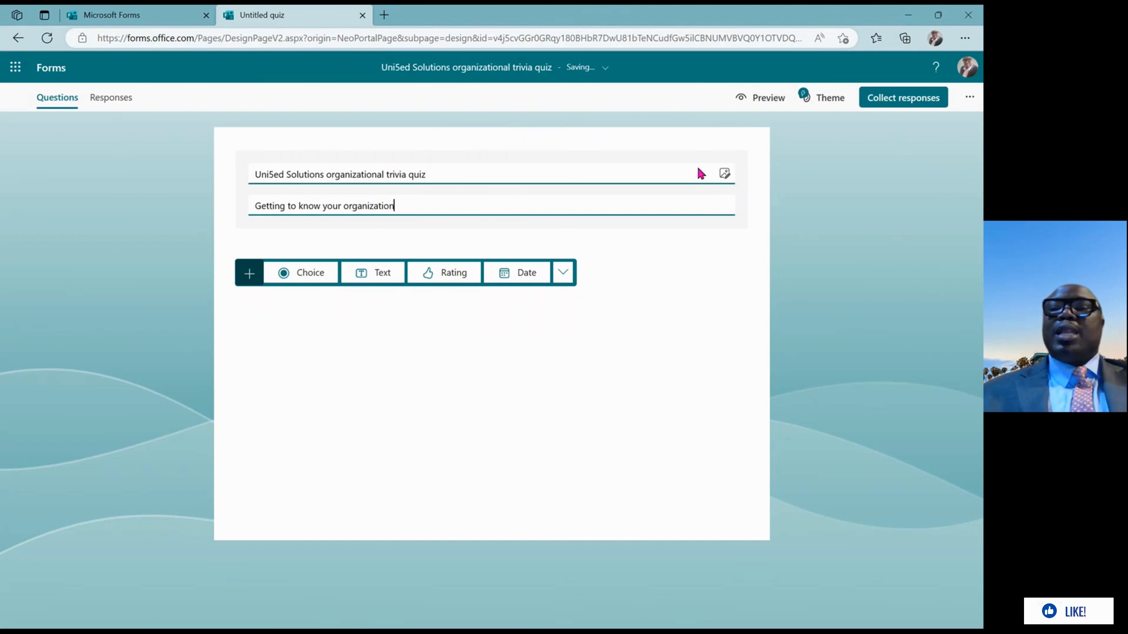
Upload the Uni Logo Templates 3 image into the quiz header as its logo
left_click(724, 174)
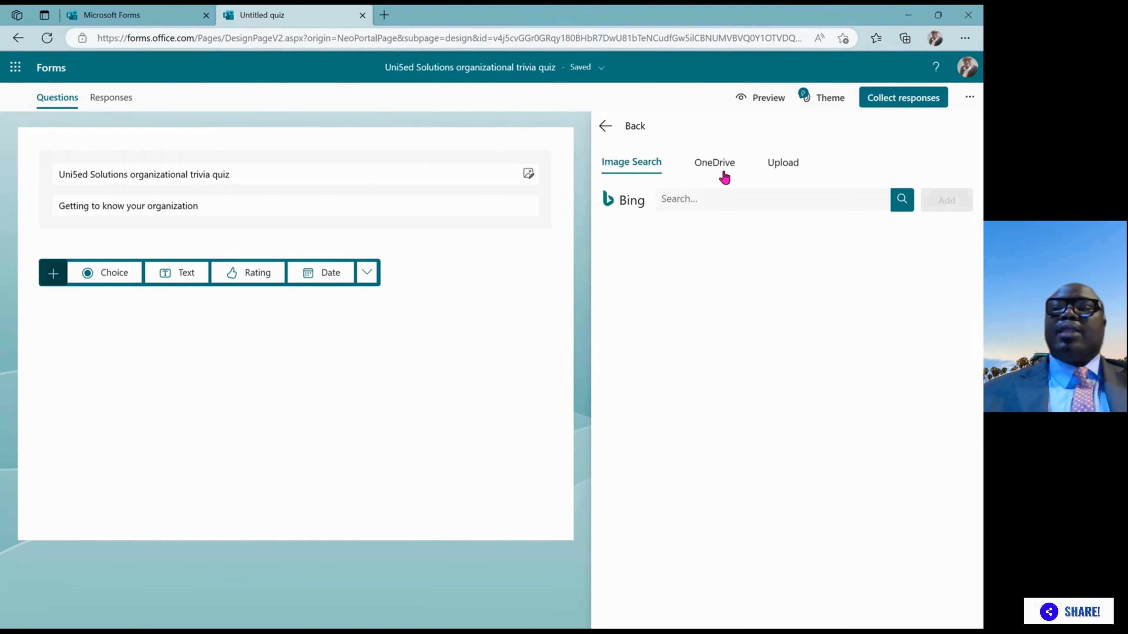
left_click(791, 168)
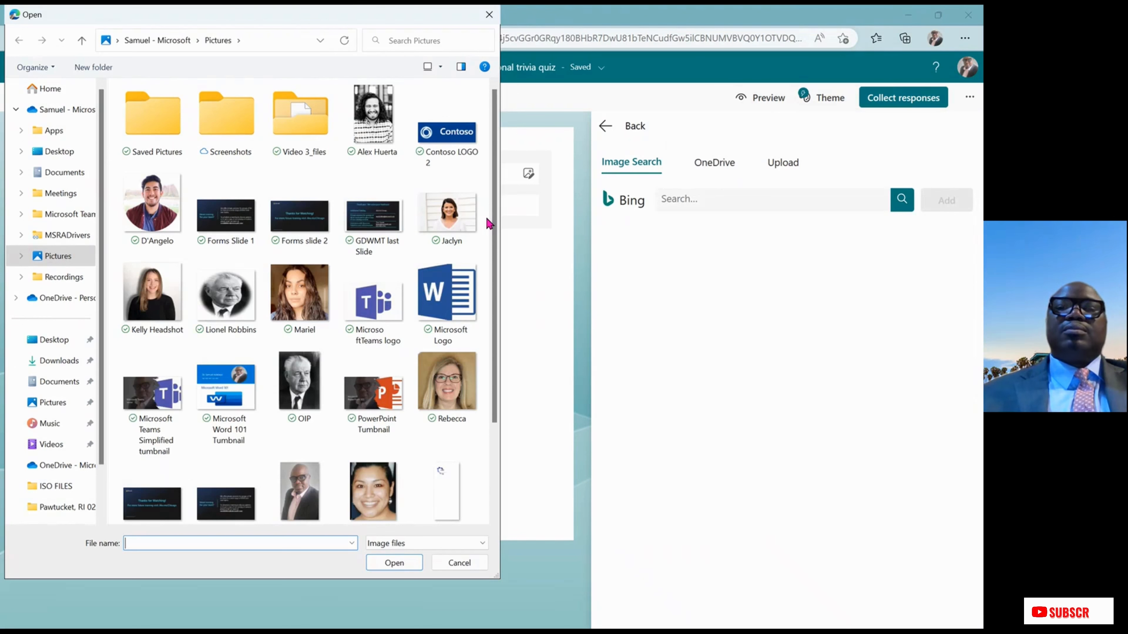
scroll(484, 333, "down", 3)
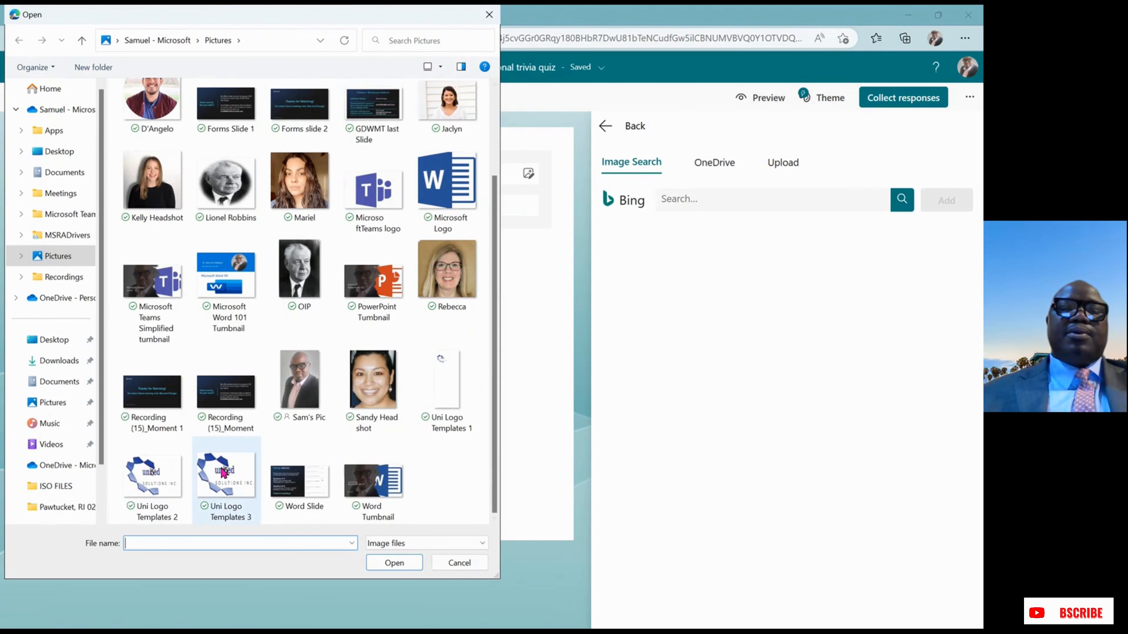
double_click(223, 472)
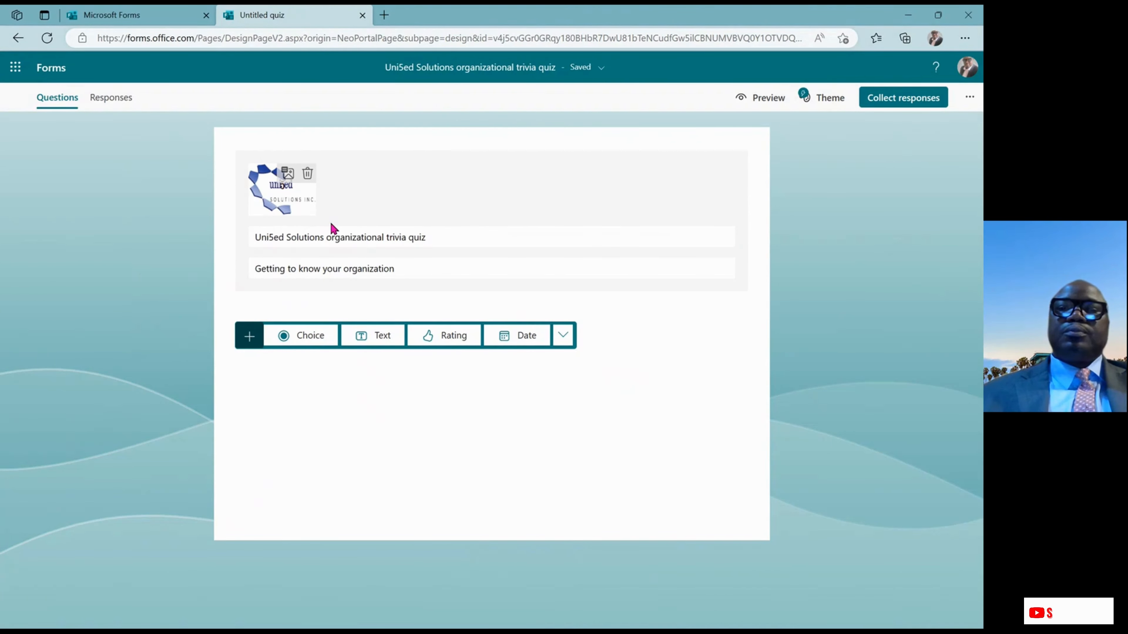
left_click(568, 337)
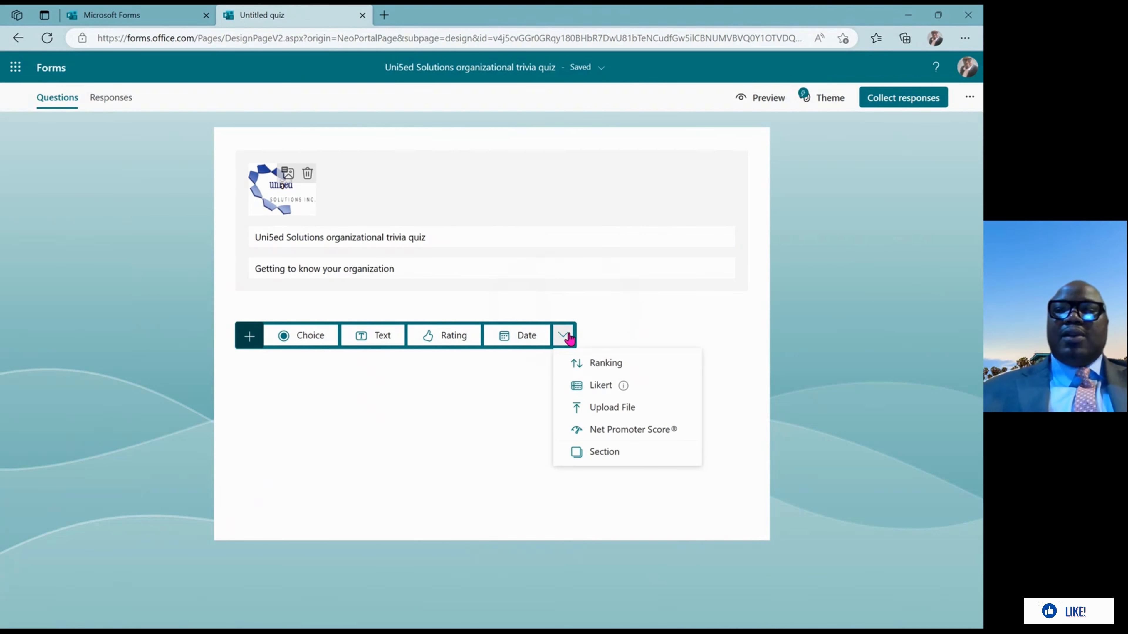
Add Section 1 titled 'Organization's history', fixing the spelling of Organization's
left_click(603, 453)
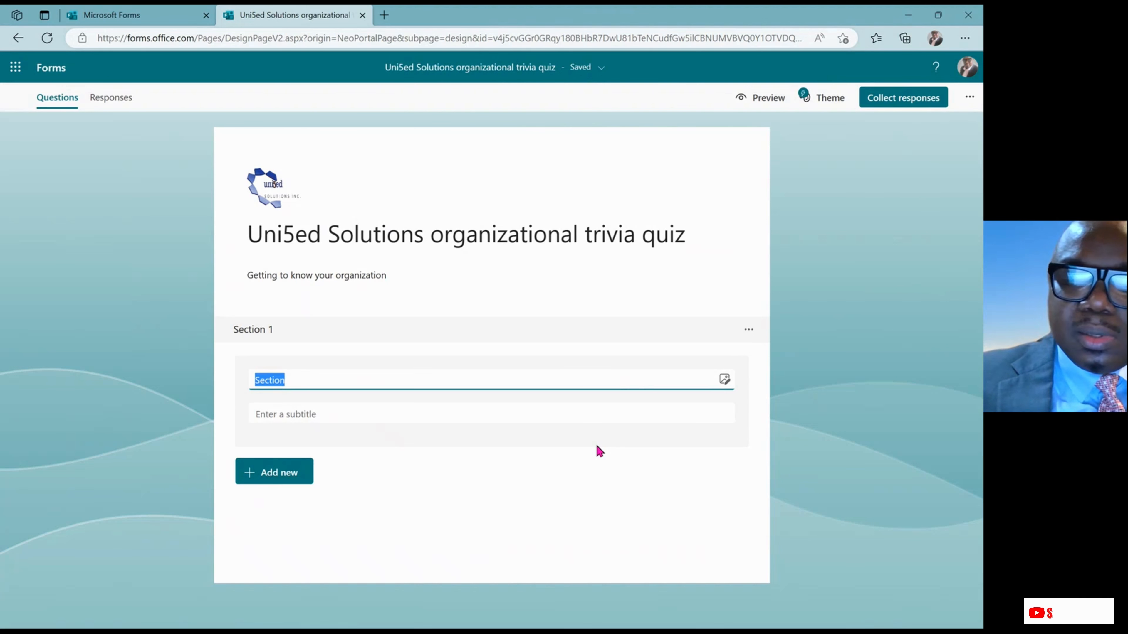
type("Or")
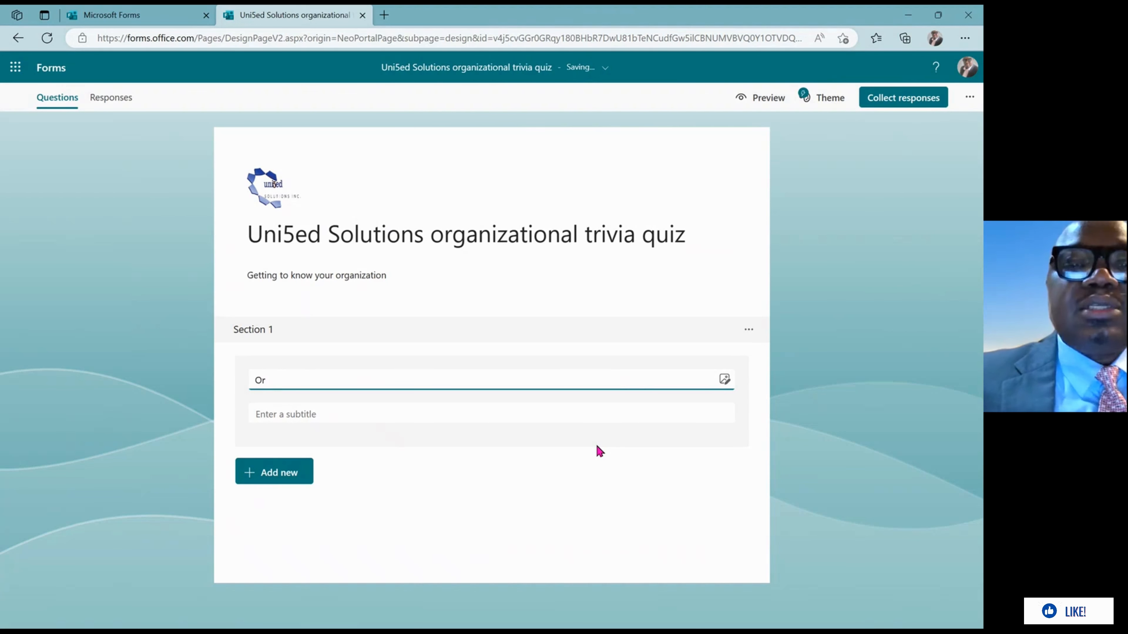
type("gan")
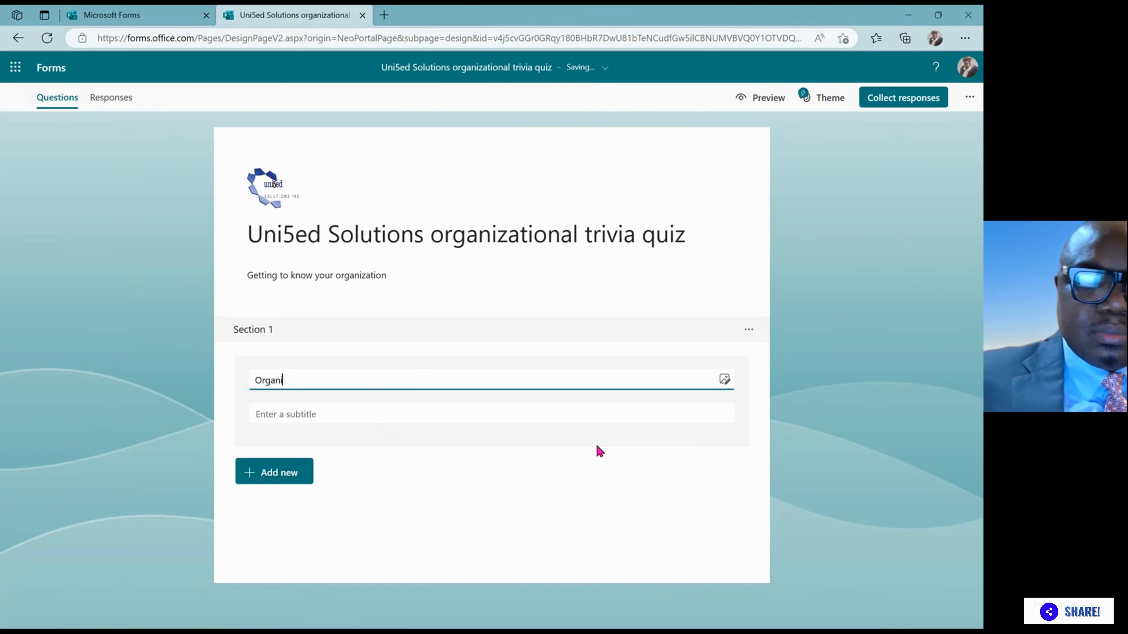
type("izxations")
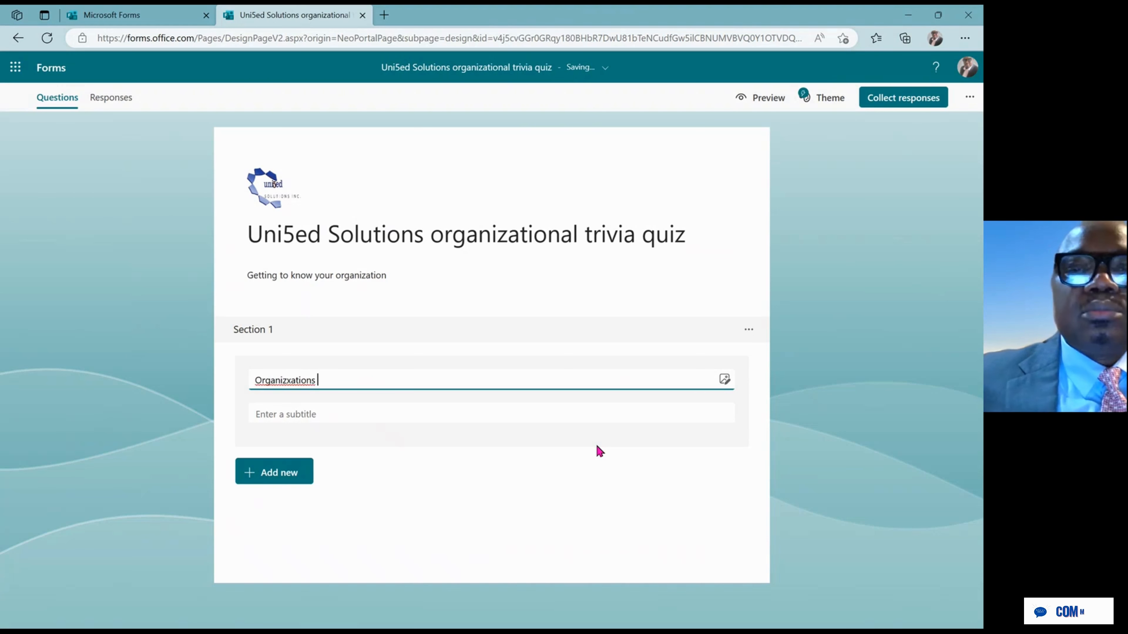
key("BackSpace")
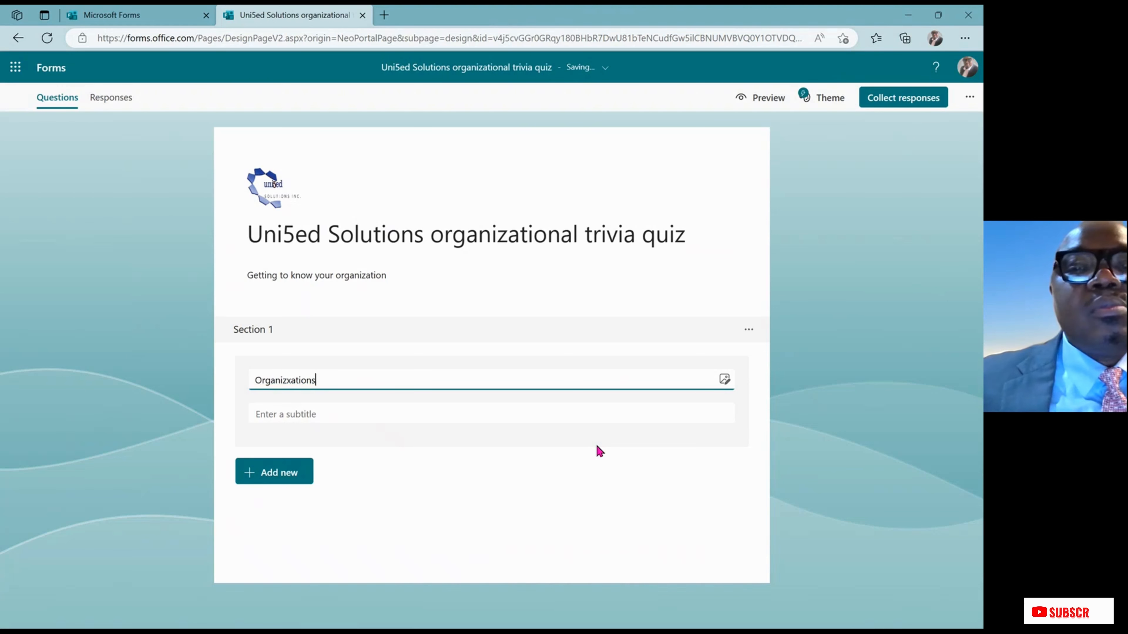
key("BackSpace")
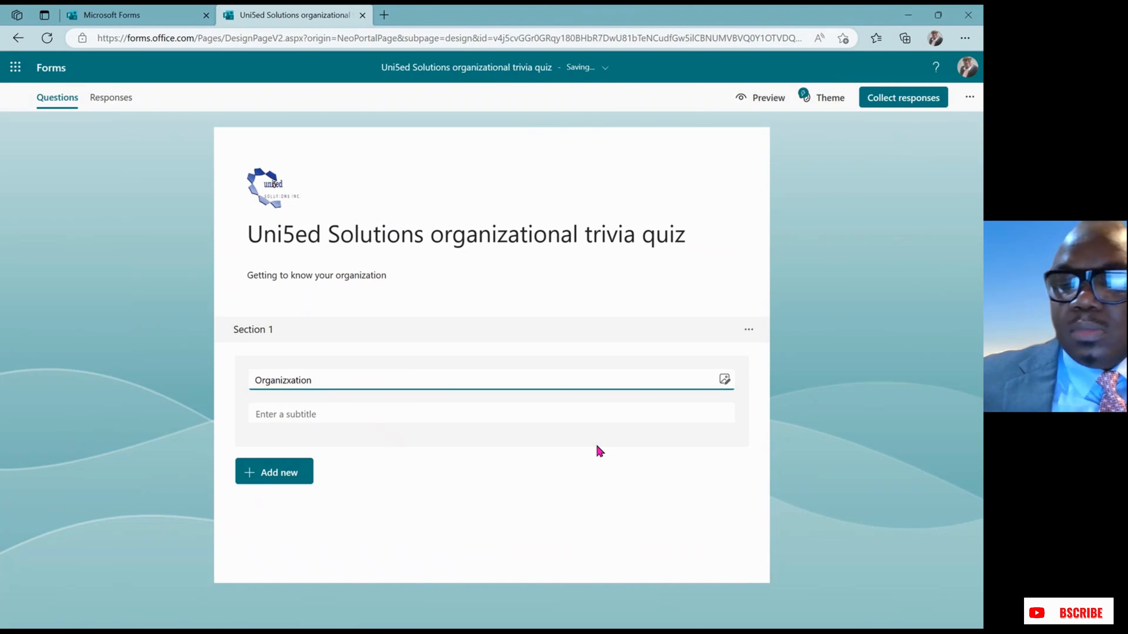
type("'s")
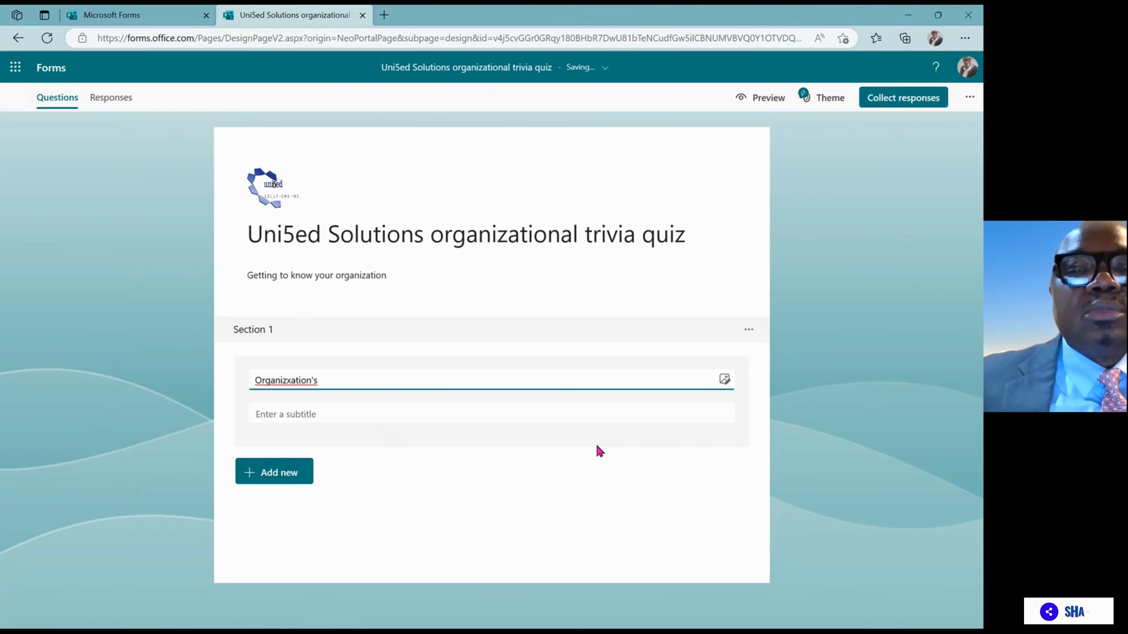
left_click(280, 379)
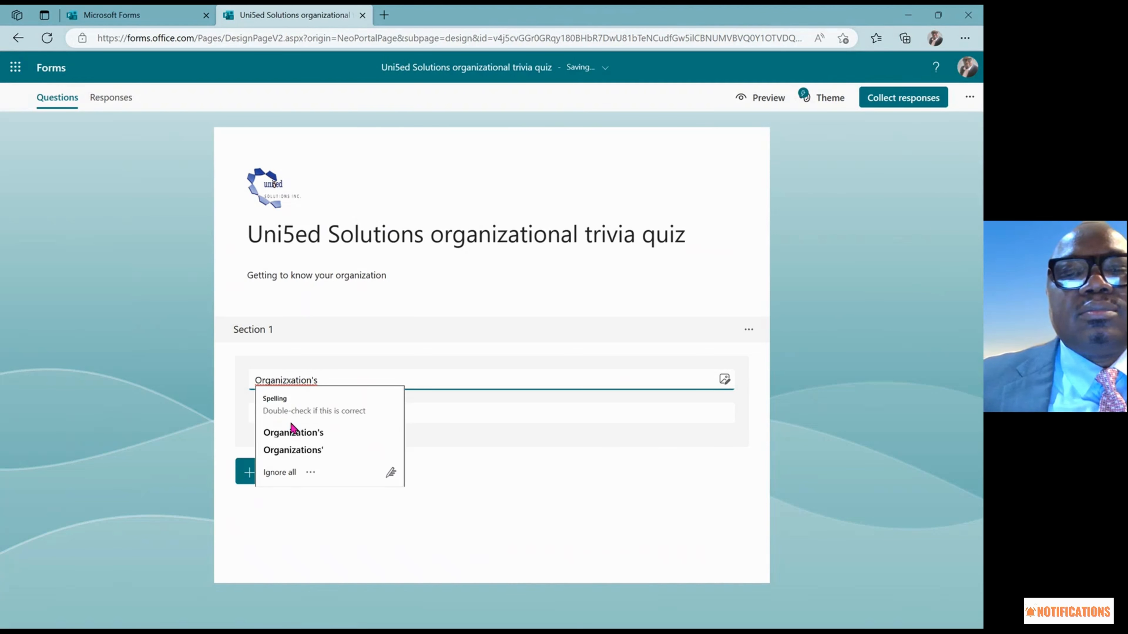
left_click(291, 432)
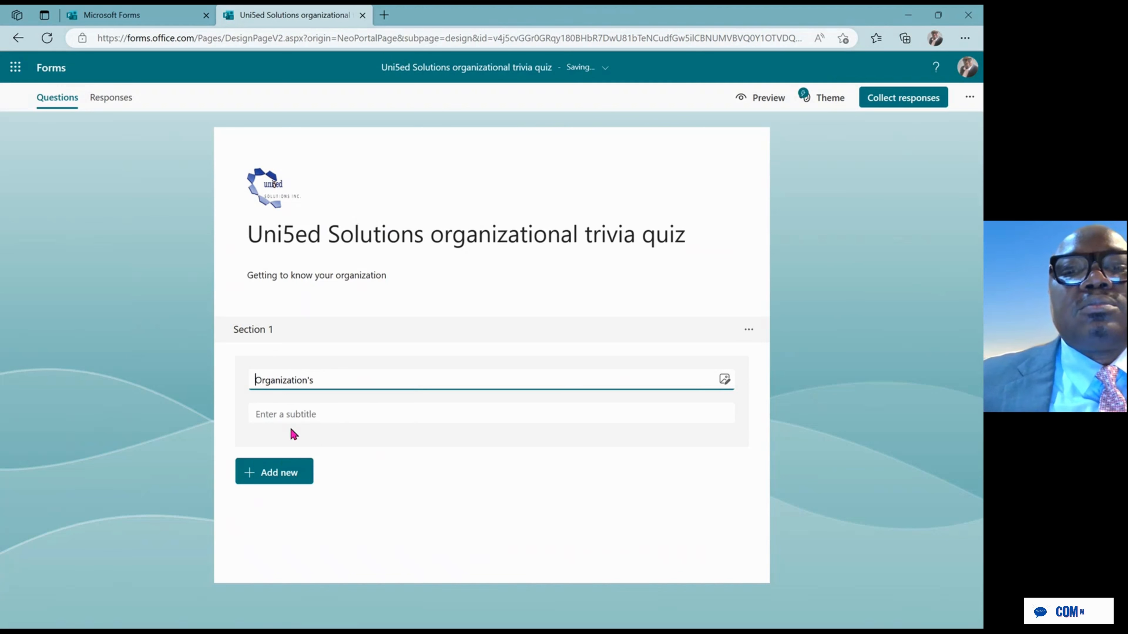
left_click(341, 380)
type("history")
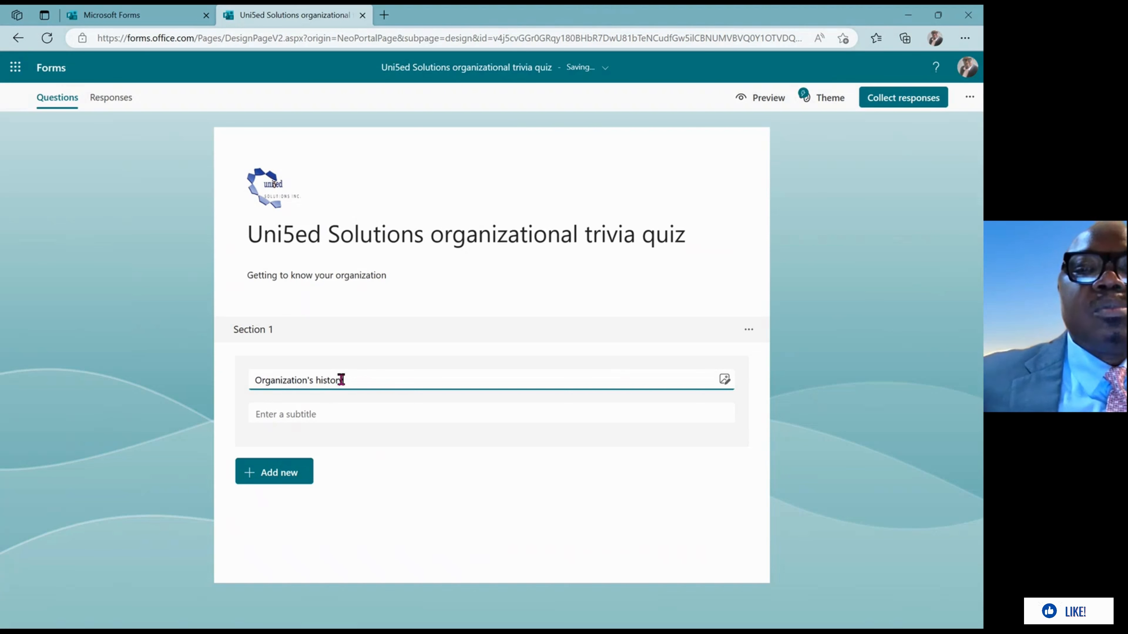
Give Section 1 the subtitle 'This section contains 2 questions'
left_click(316, 412)
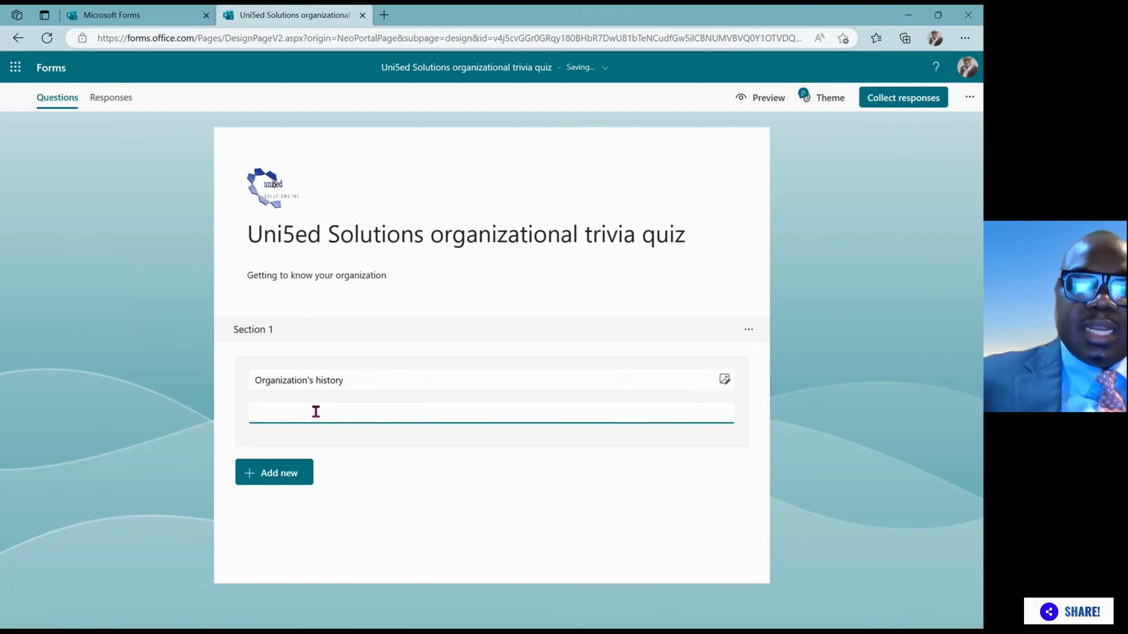
type("Th")
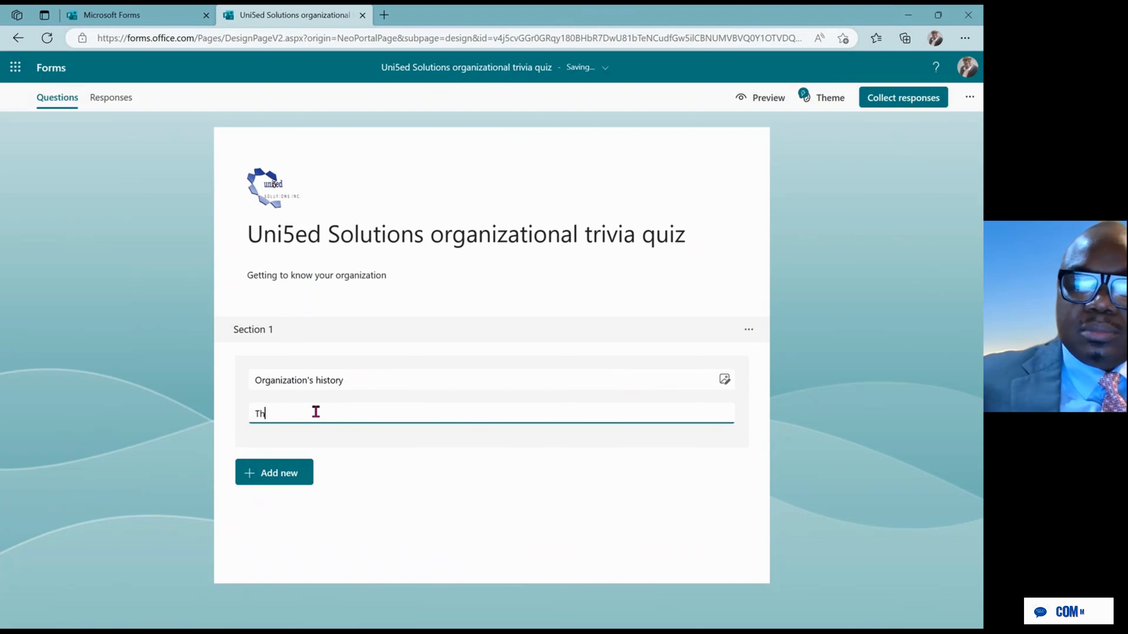
type("is sect")
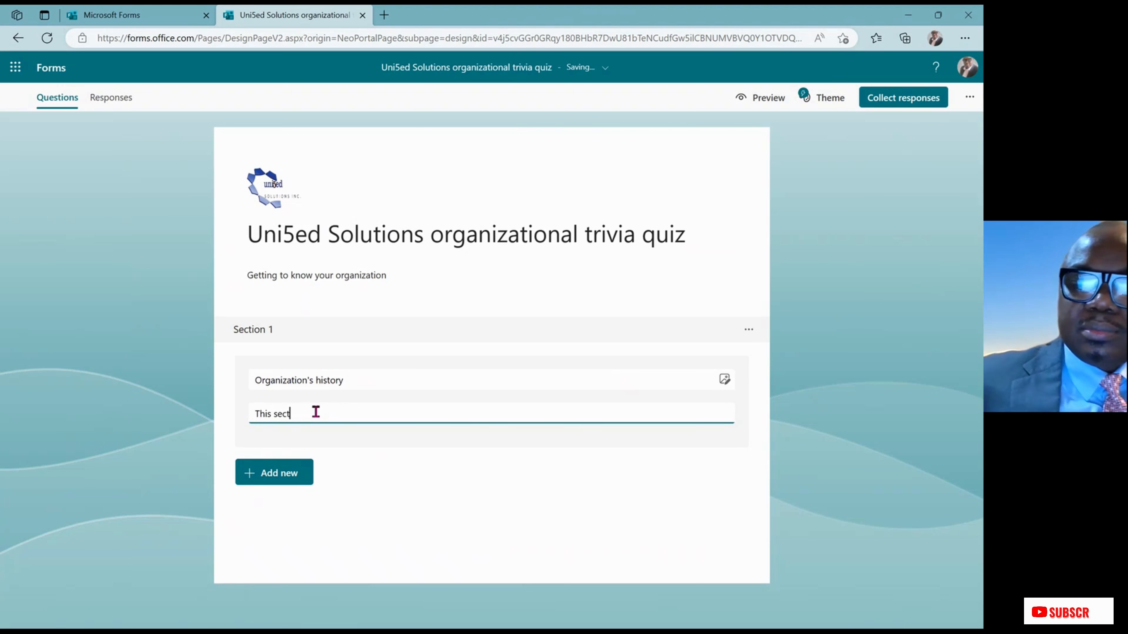
type("ion c")
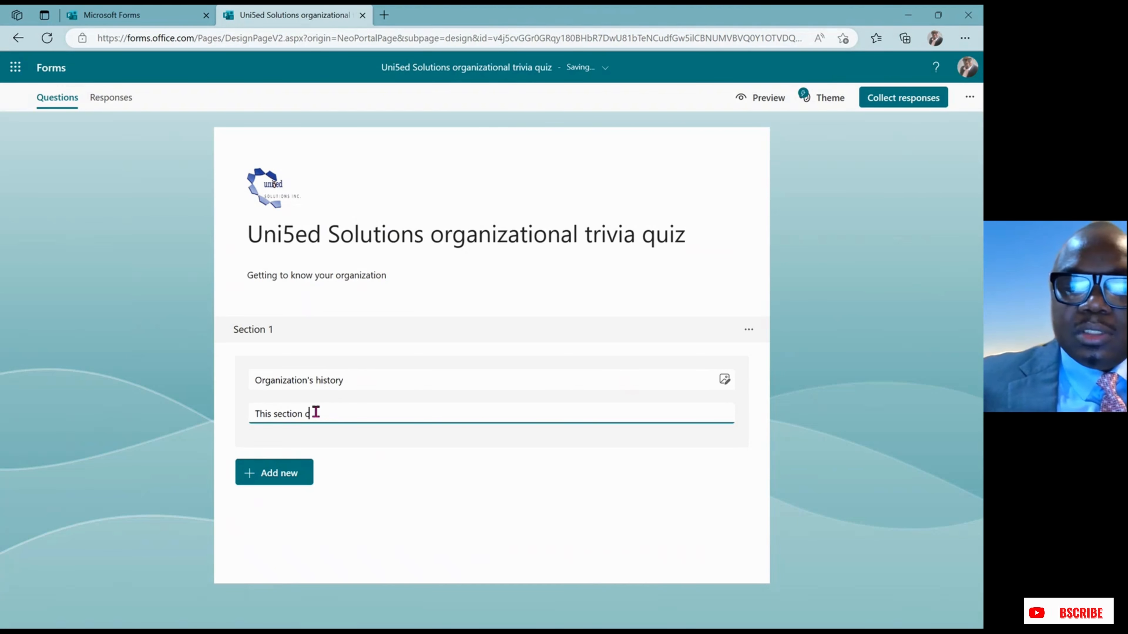
type("ontains")
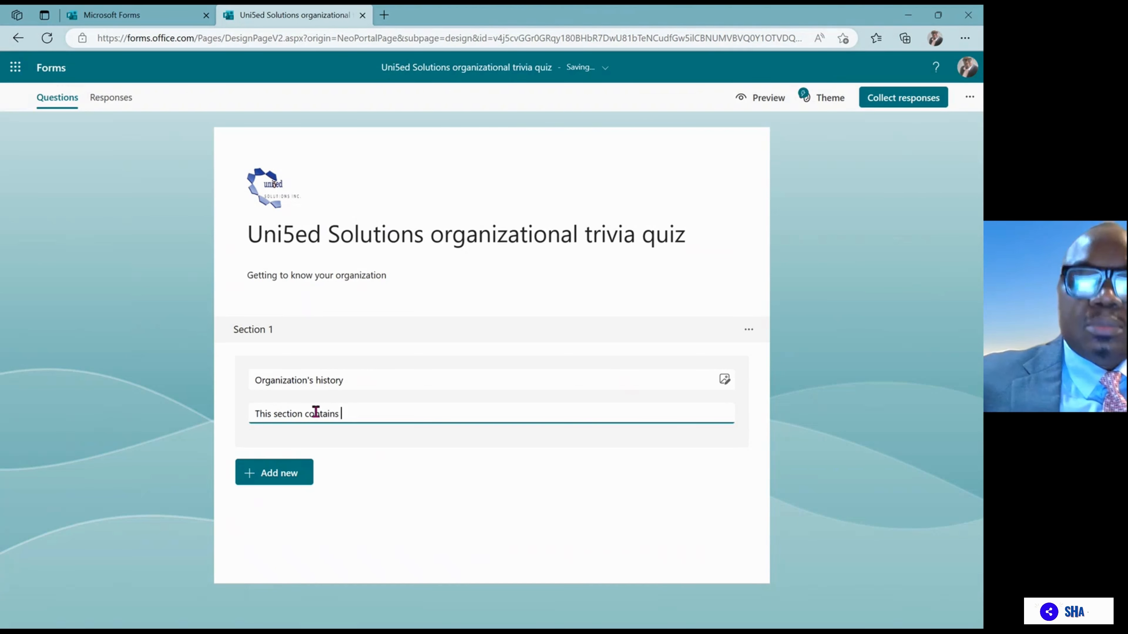
type(" 2 qu")
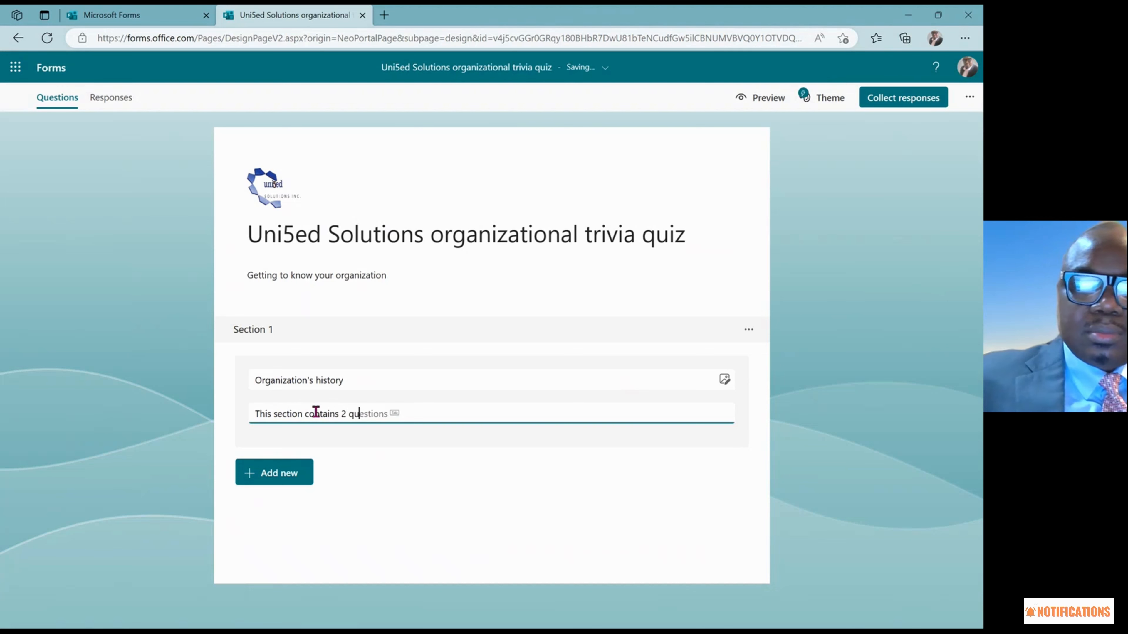
type("estions")
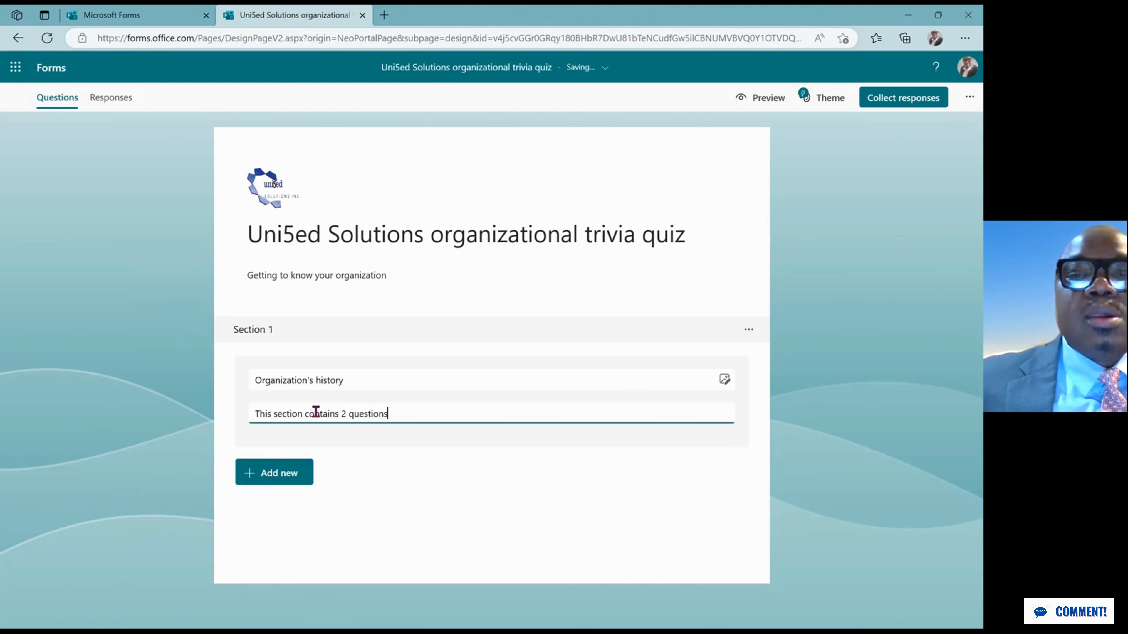
left_click(289, 472)
left_click(562, 472)
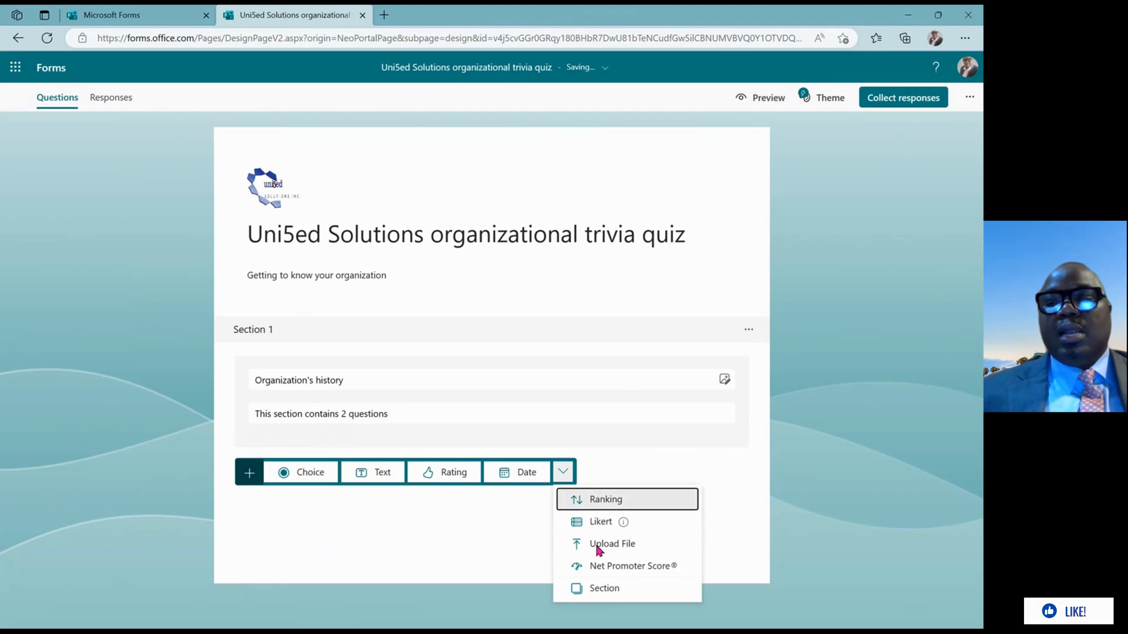
Add Section 2 titled 'Knowledge of the owners'
left_click(609, 589)
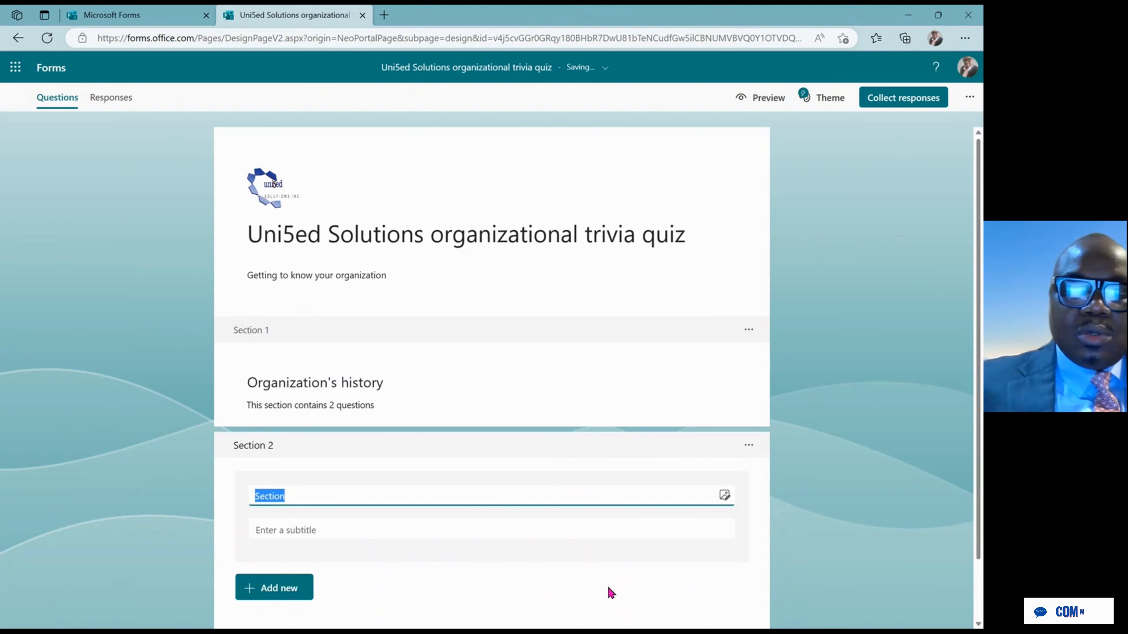
type("Owners")
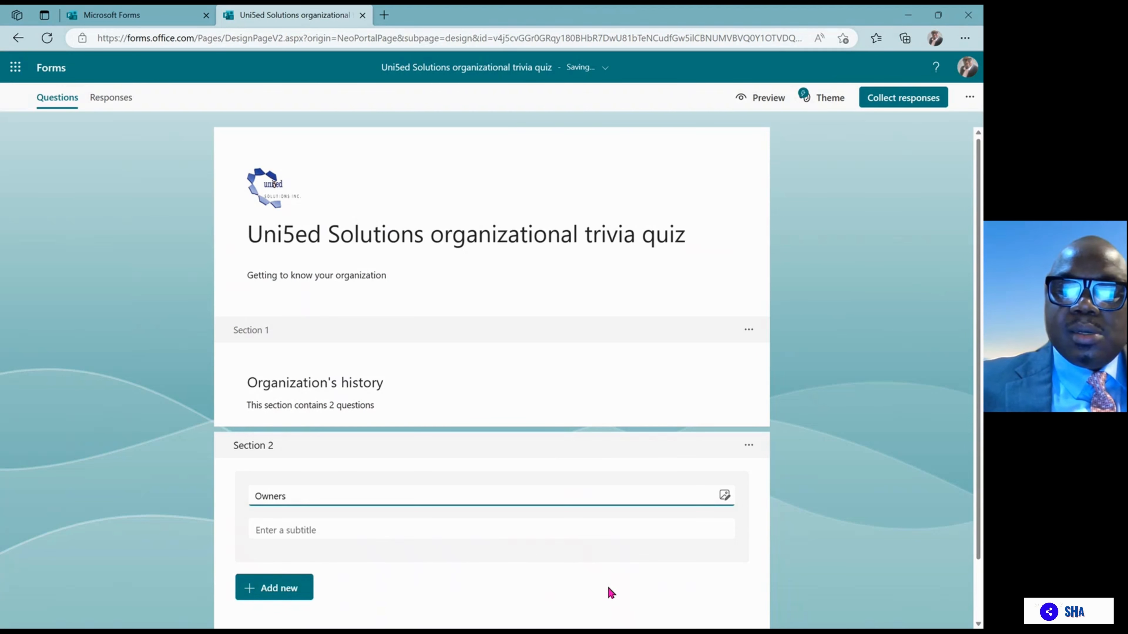
key("BackSpace")
key("BackSpace")
key("BackSpace")
key("BackSpace")
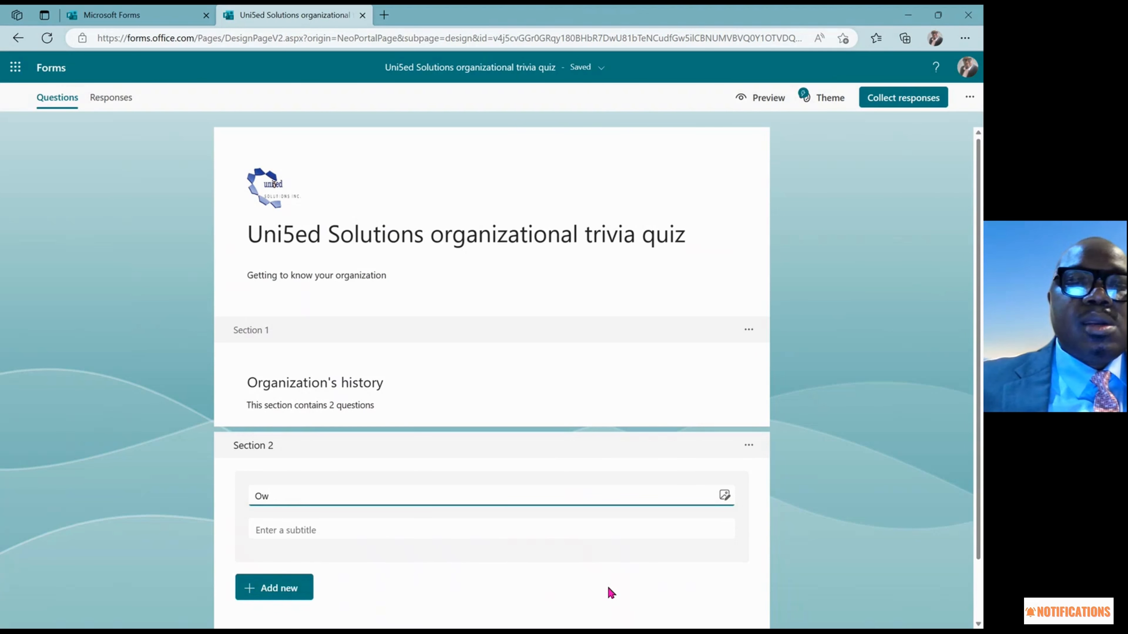
type("Kn")
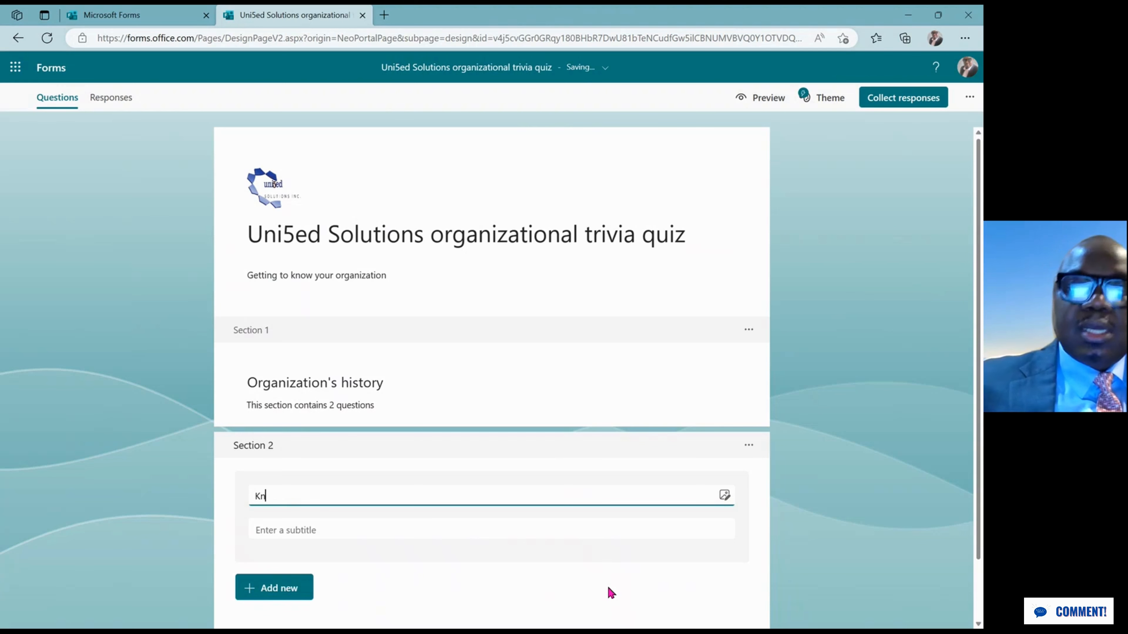
type("owl")
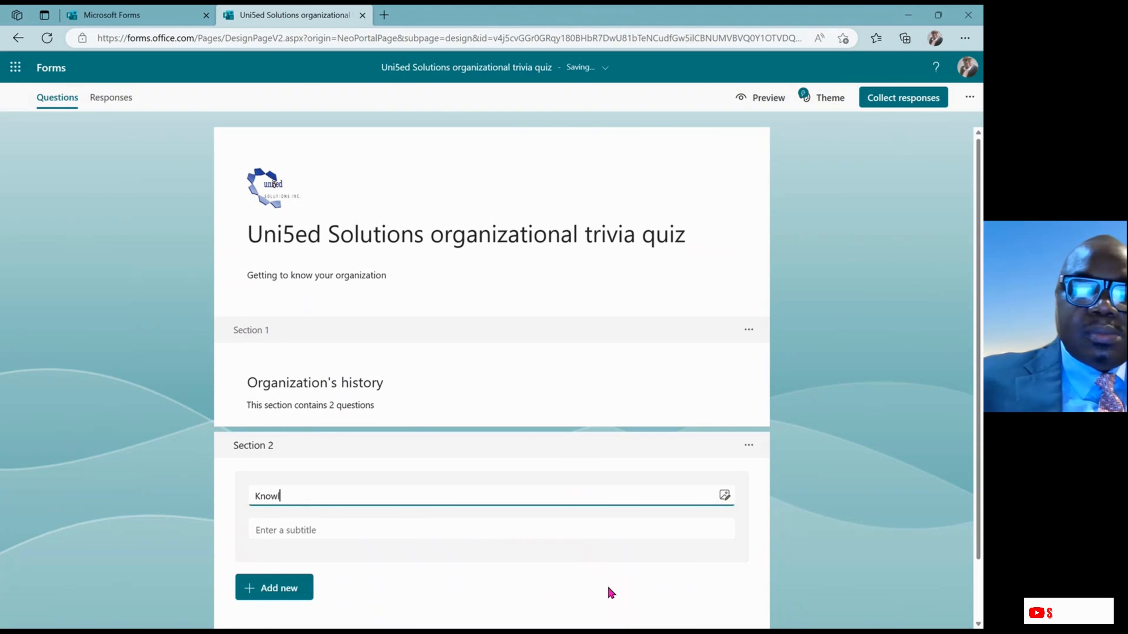
type("edge")
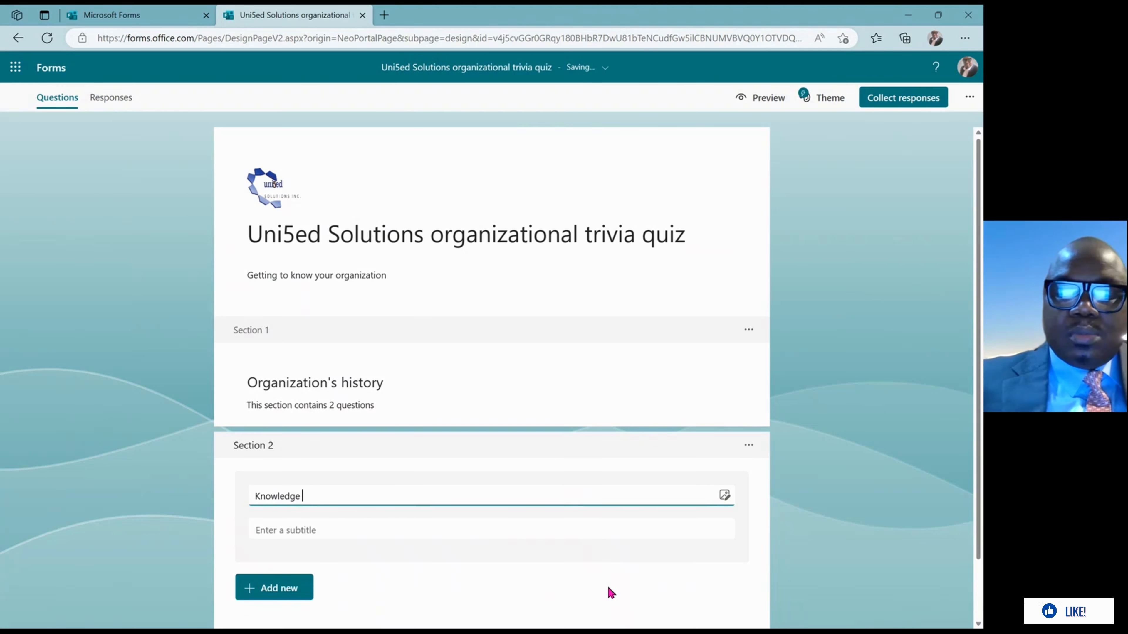
type(" of the ")
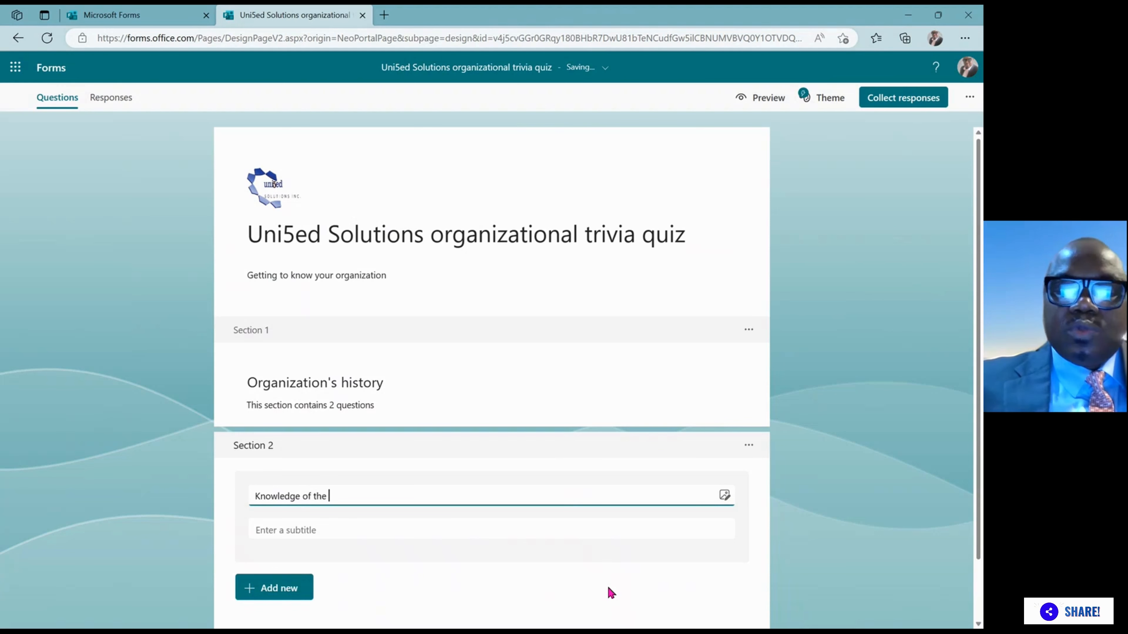
type("owners")
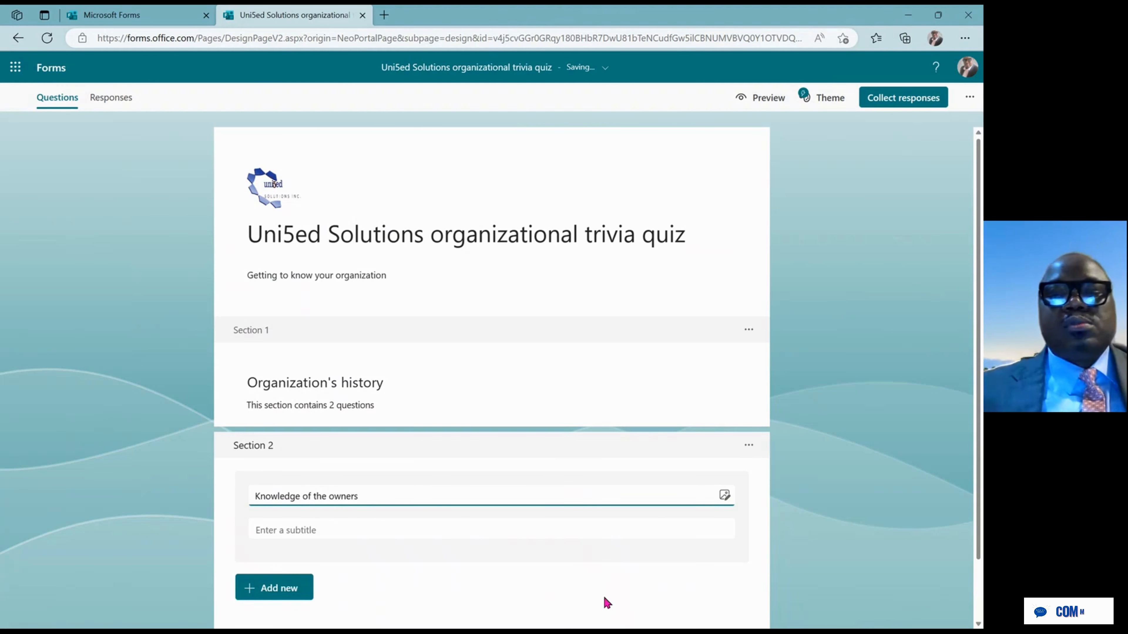
Give Section 2 the subtitle 'This section contains 2 questions', correcting 'sections' to 'section'
left_click(477, 529)
type("T")
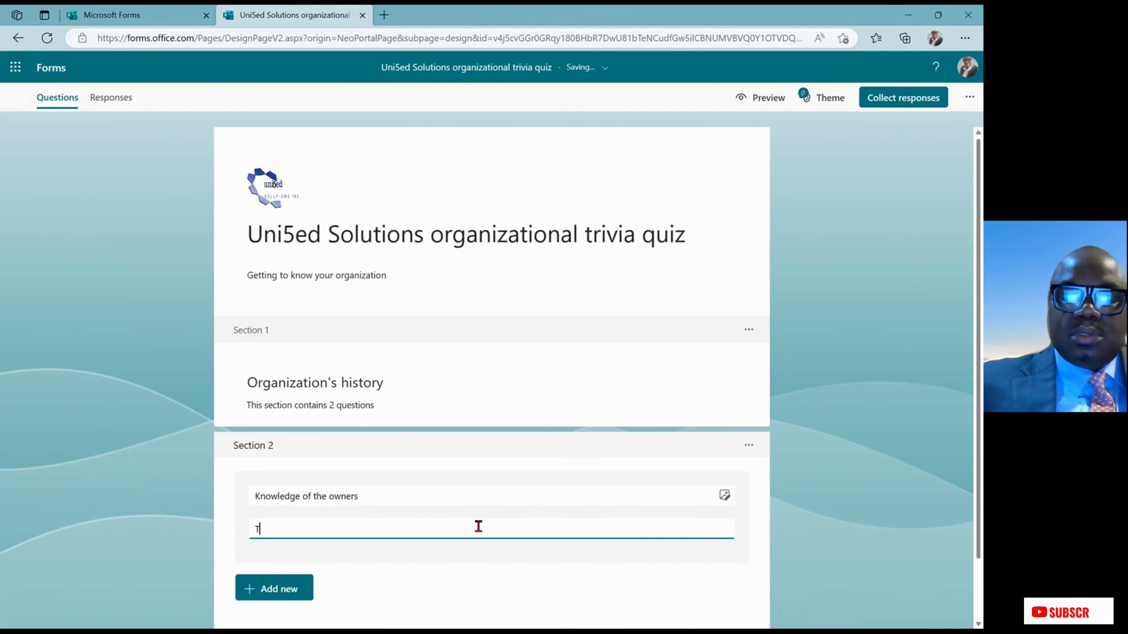
type("his sec")
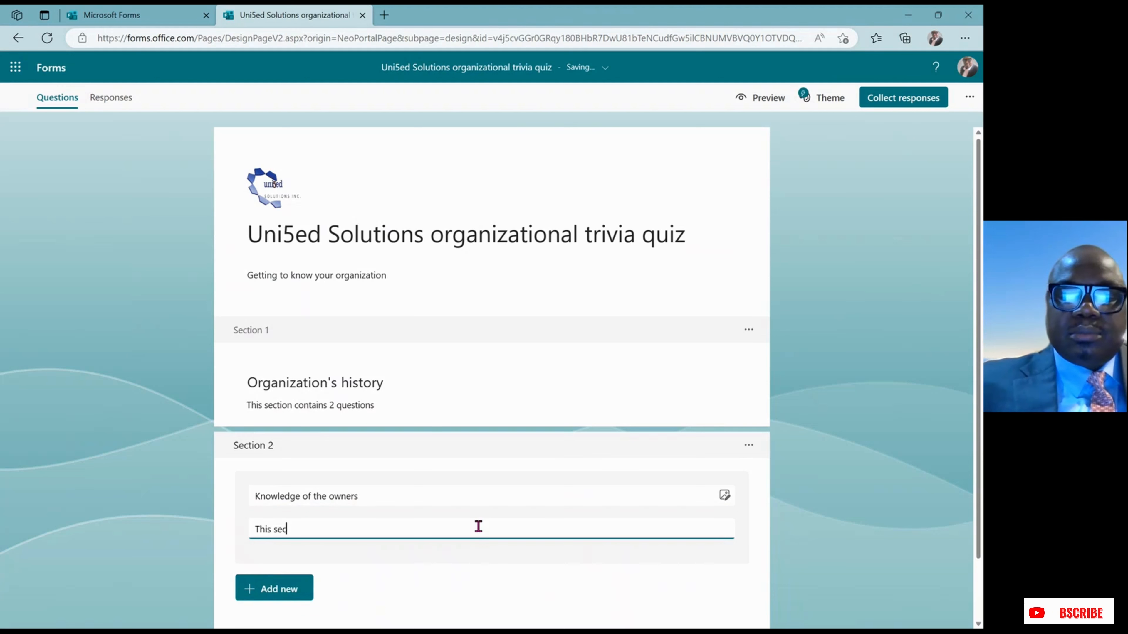
type("tions co")
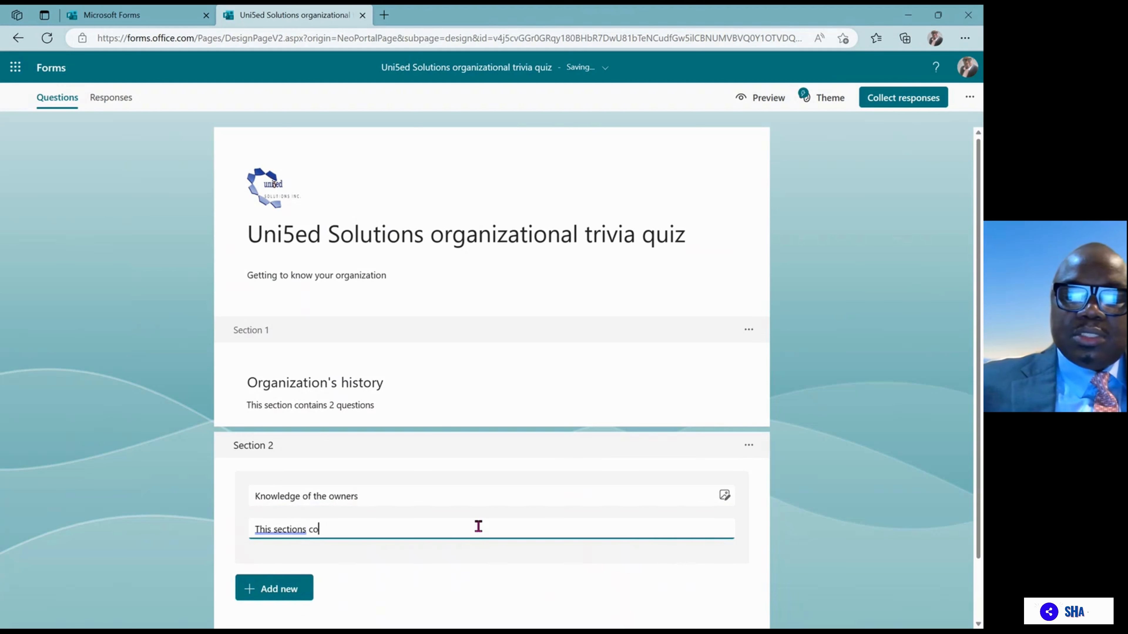
type("ntains 2")
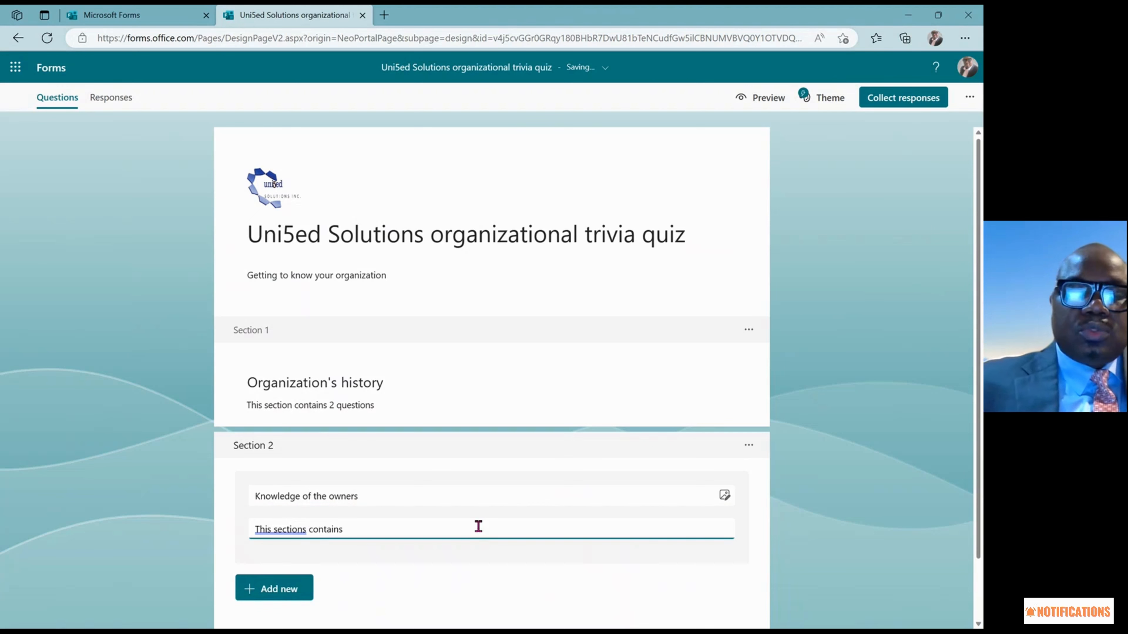
left_click(290, 527)
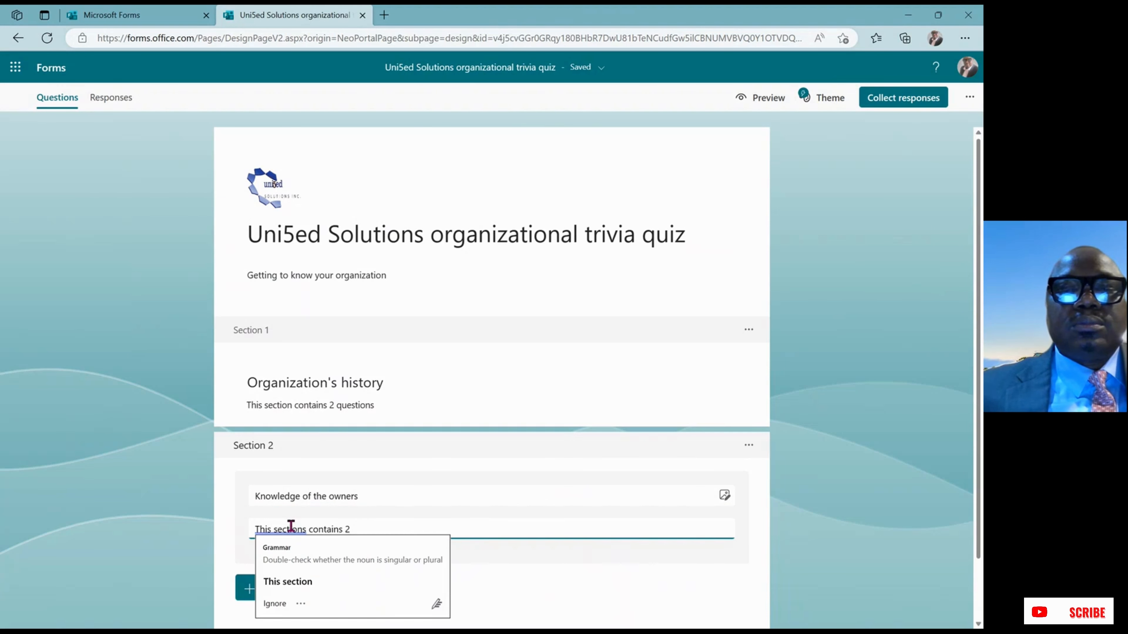
left_click(302, 582)
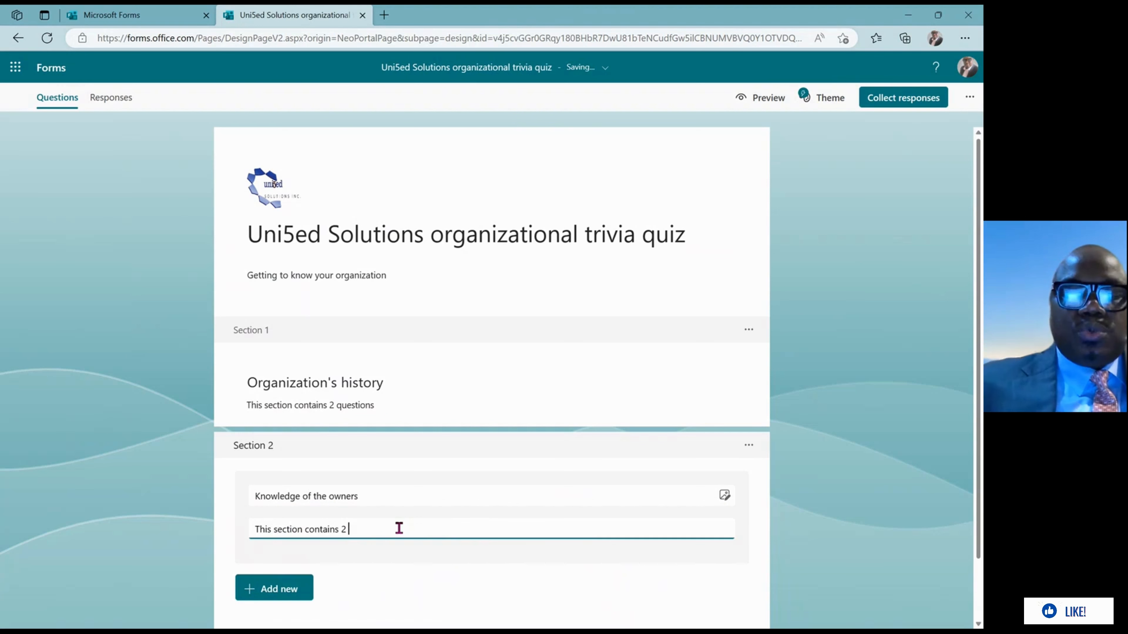
type("questions")
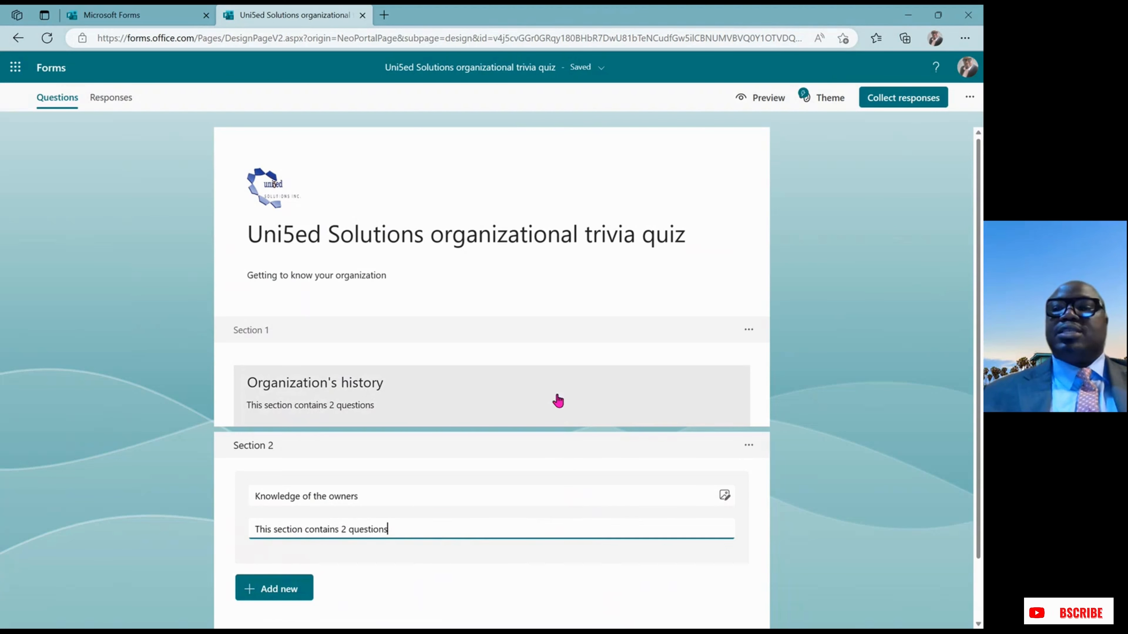
left_click(624, 408)
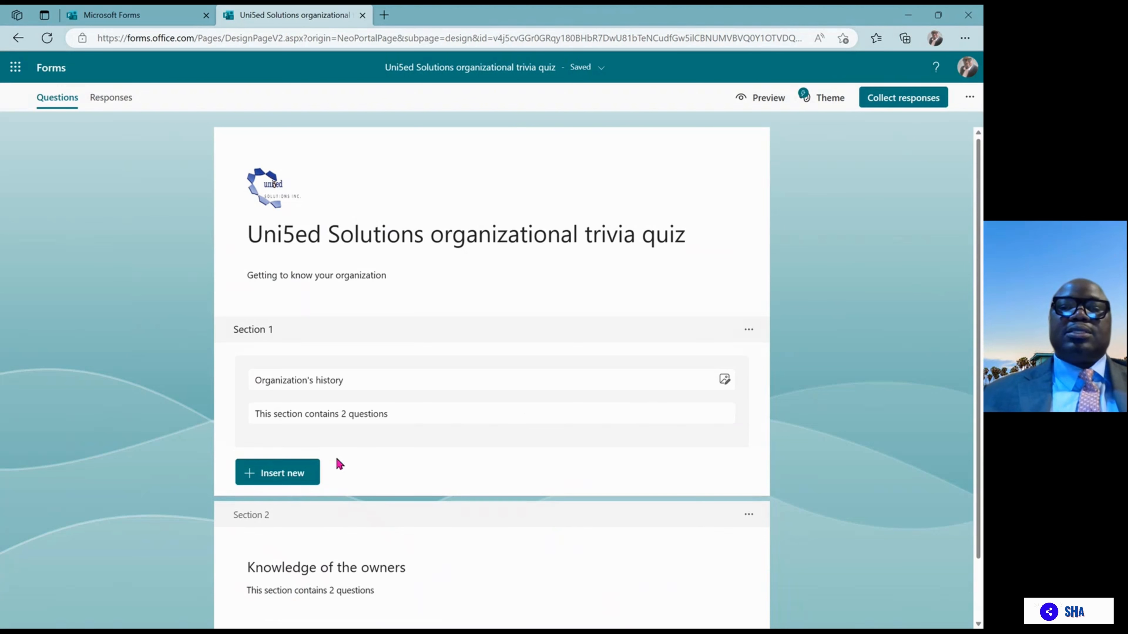
Add choice question 'What year was Uni5ed founded' to the Organization's history section
left_click(301, 474)
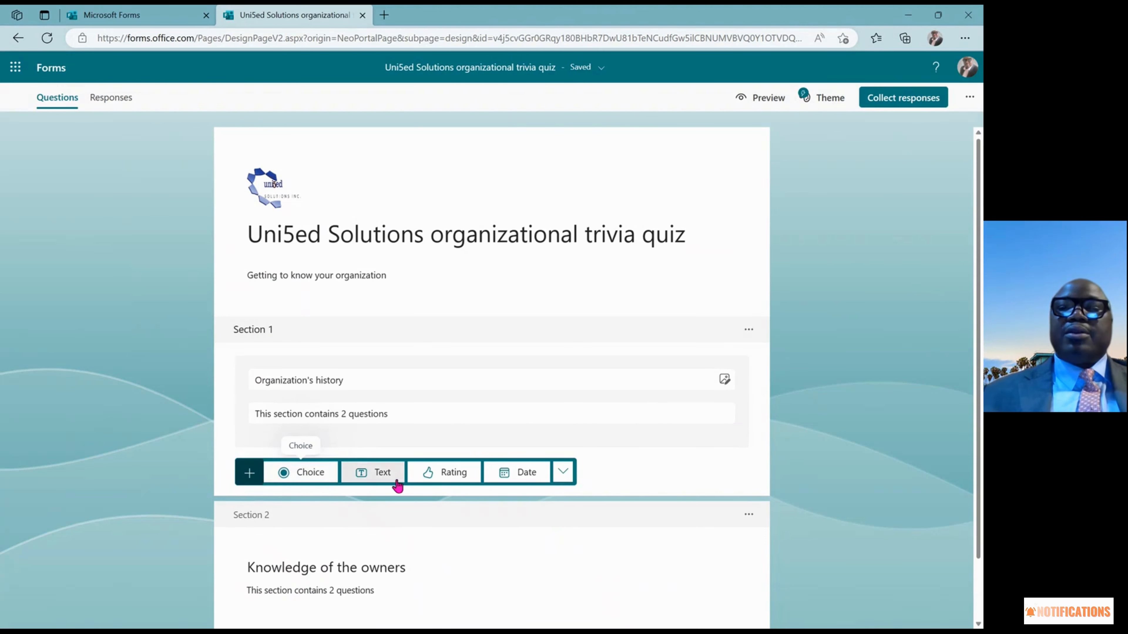
left_click(312, 476)
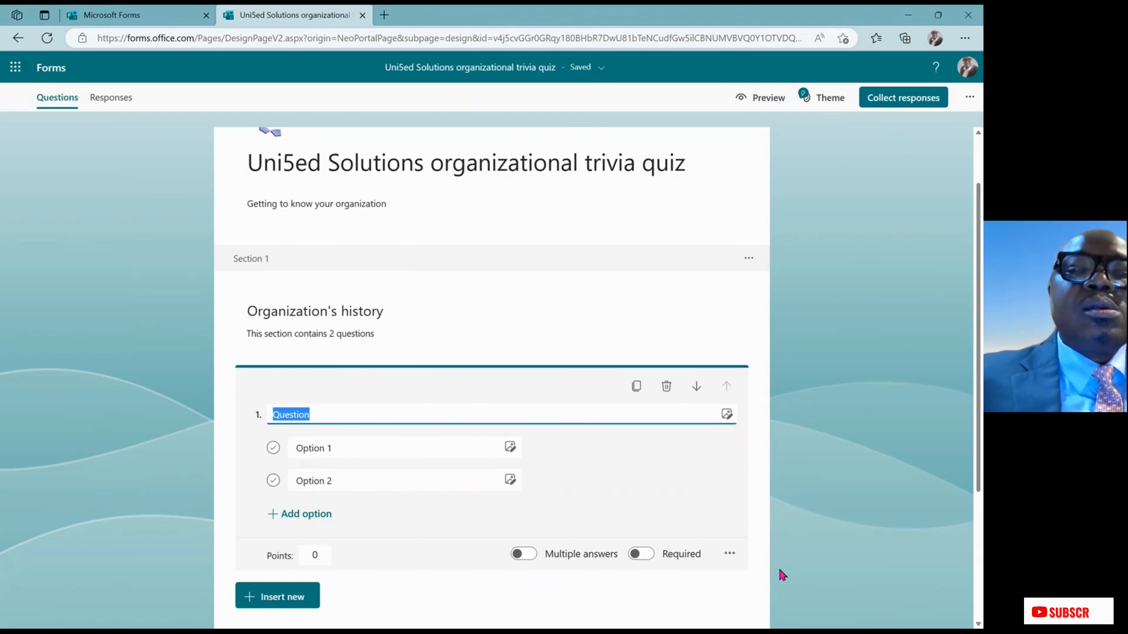
type("What year")
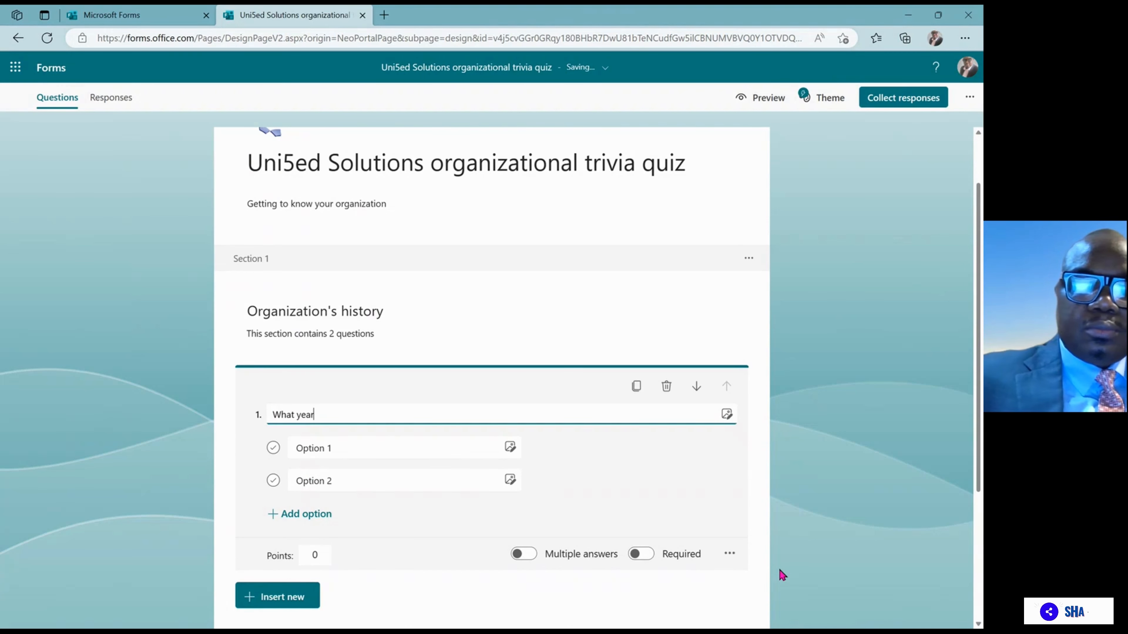
type(" was")
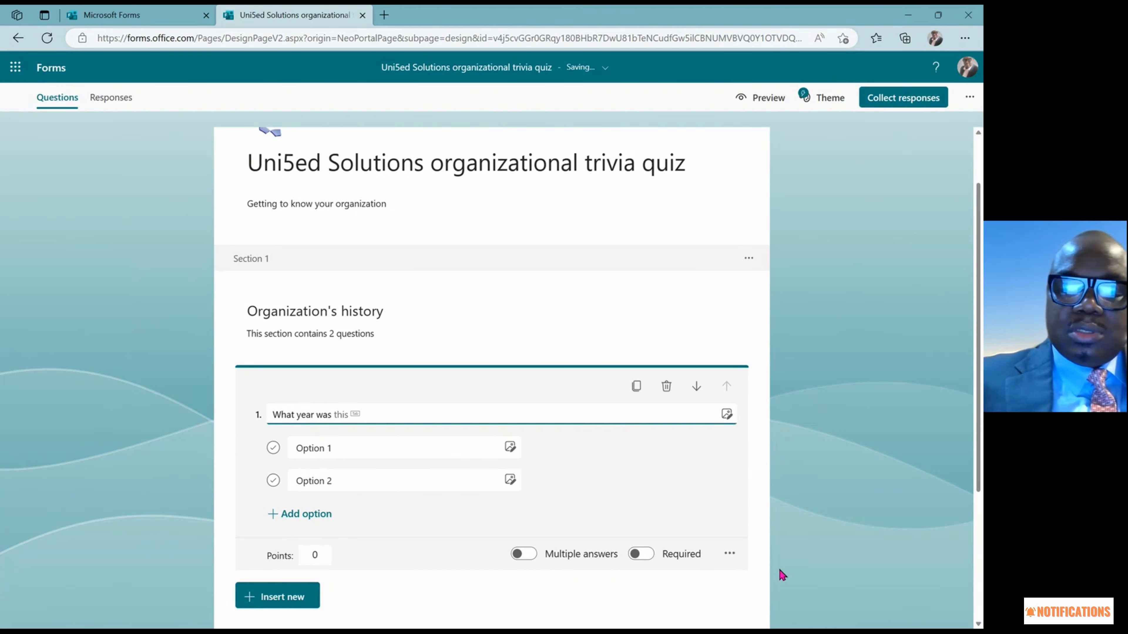
type(" Uni5ed ")
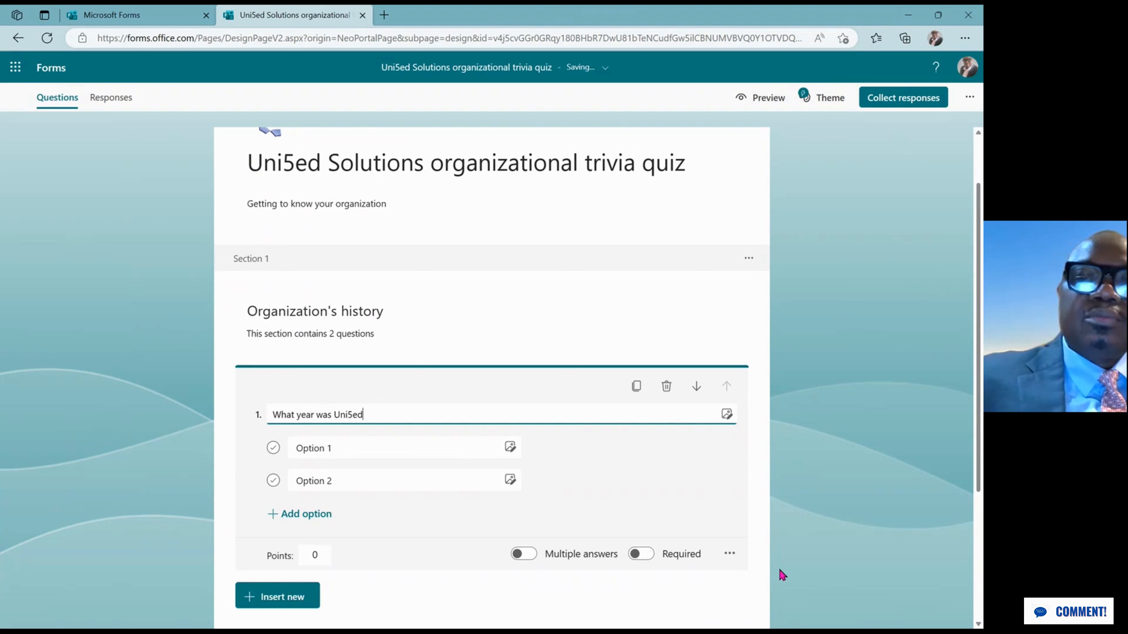
type("fo")
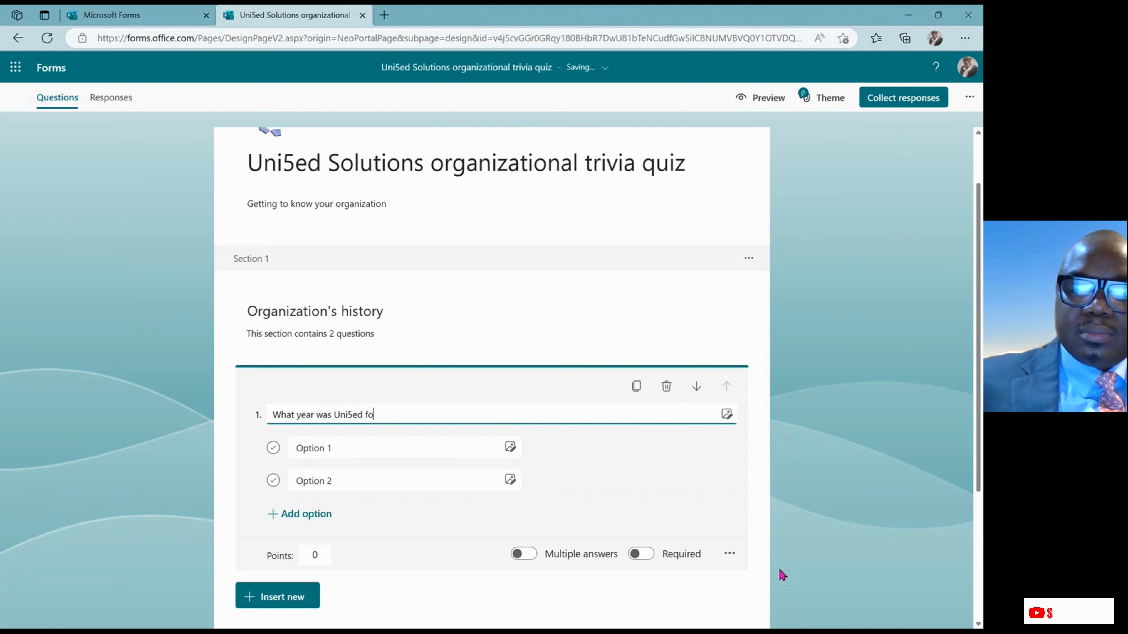
type("unded")
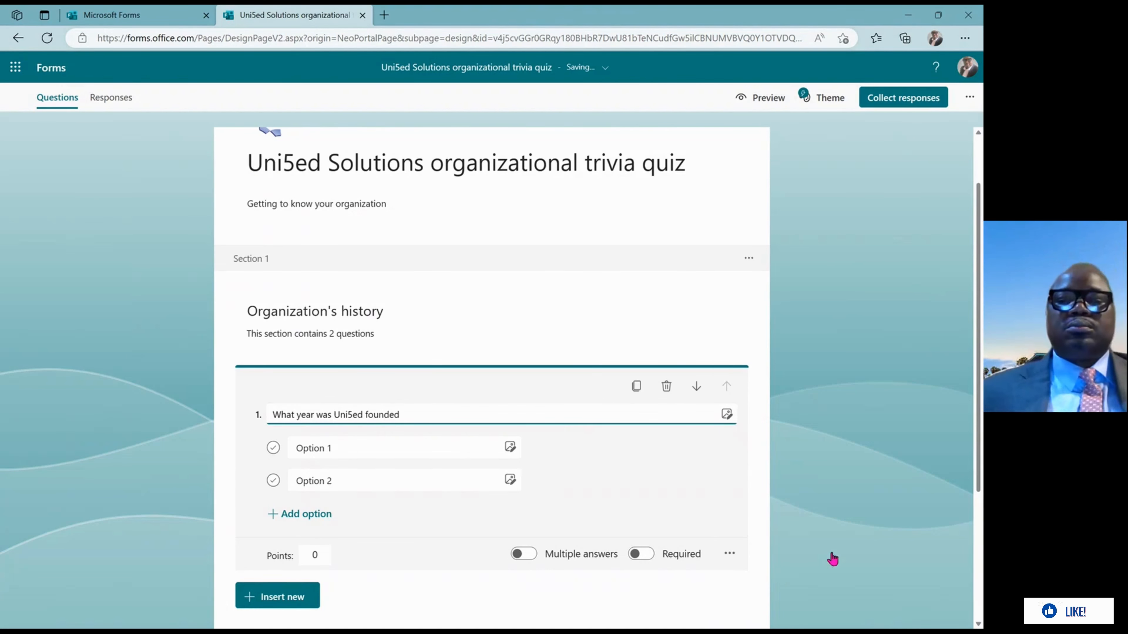
left_click(347, 448)
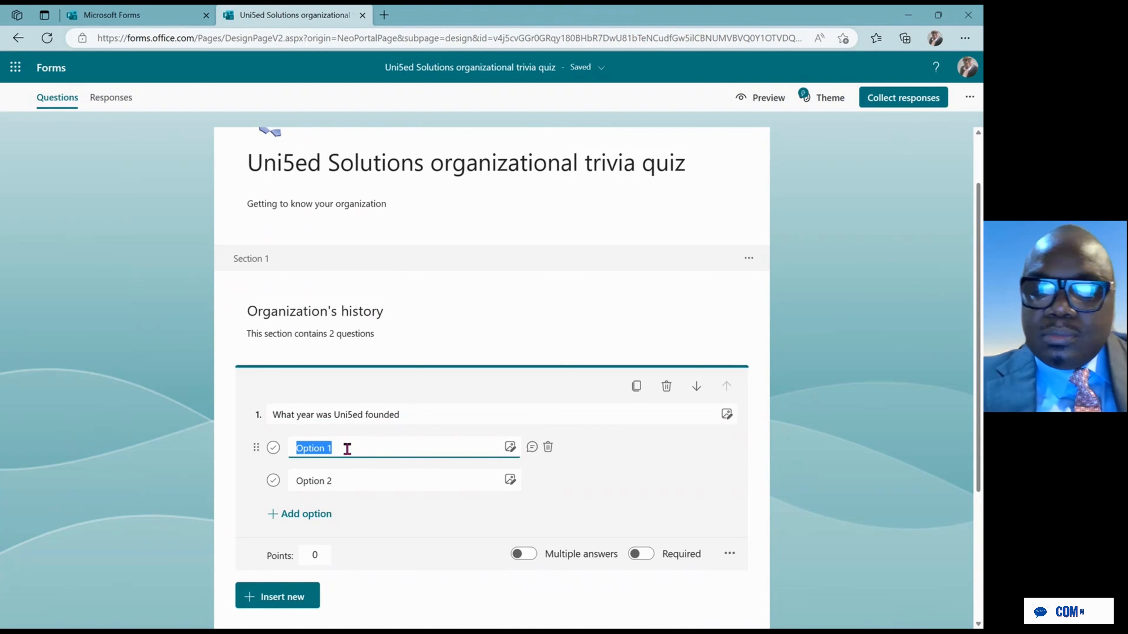
Fill the first two answer options with 2019 and 2020
type("29")
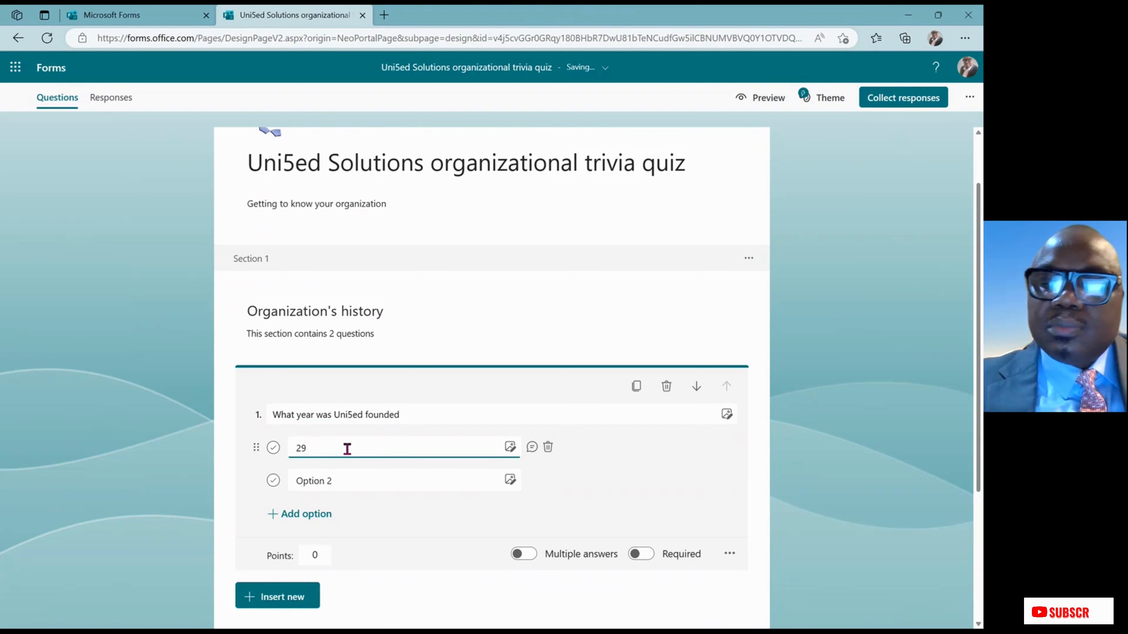
key("BackSpace")
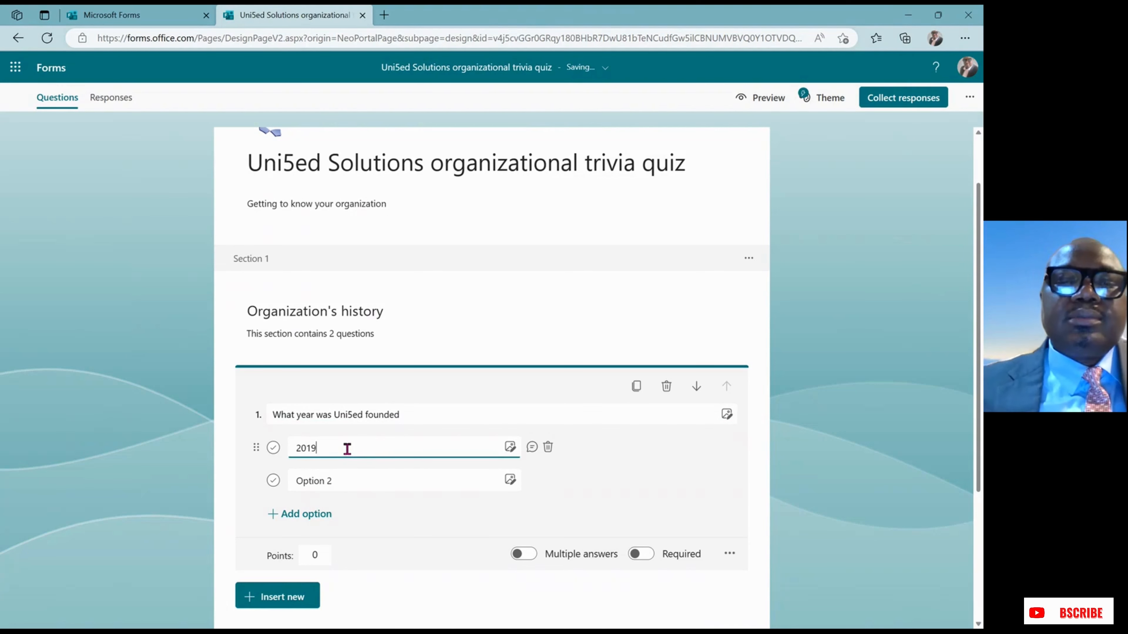
left_click(319, 480)
left_click(320, 480)
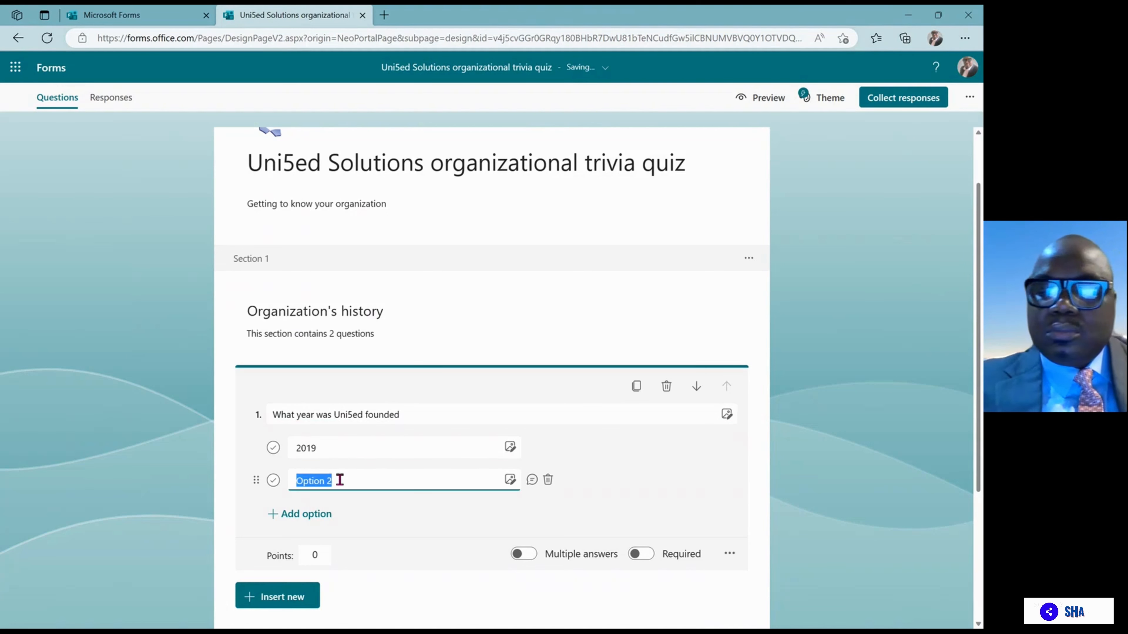
type("20220")
key("BackSpace")
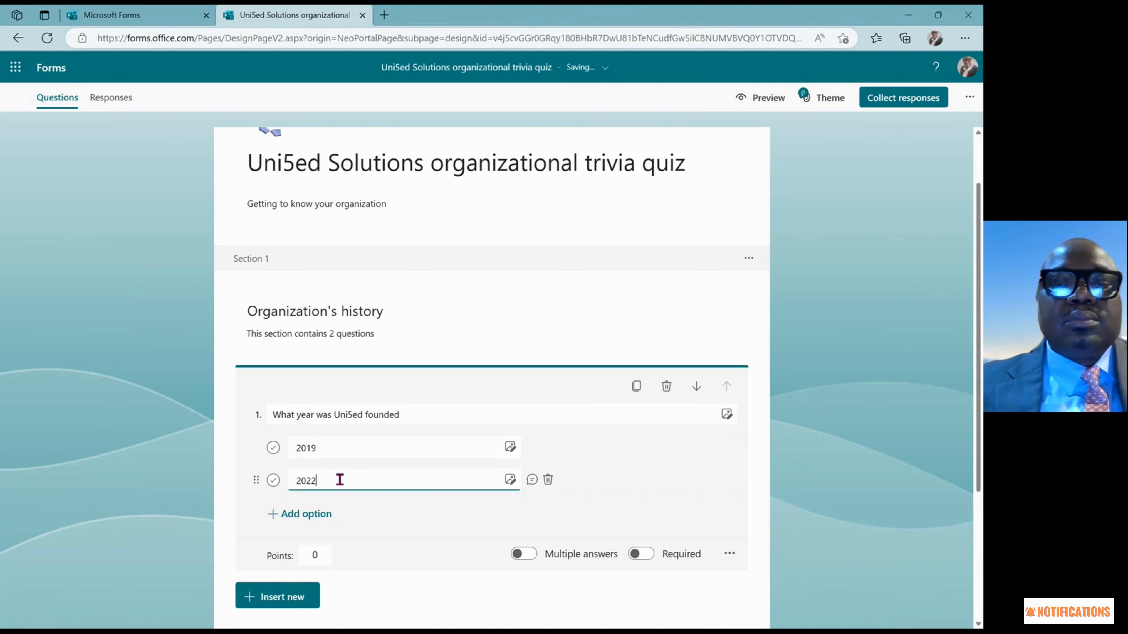
type("0")
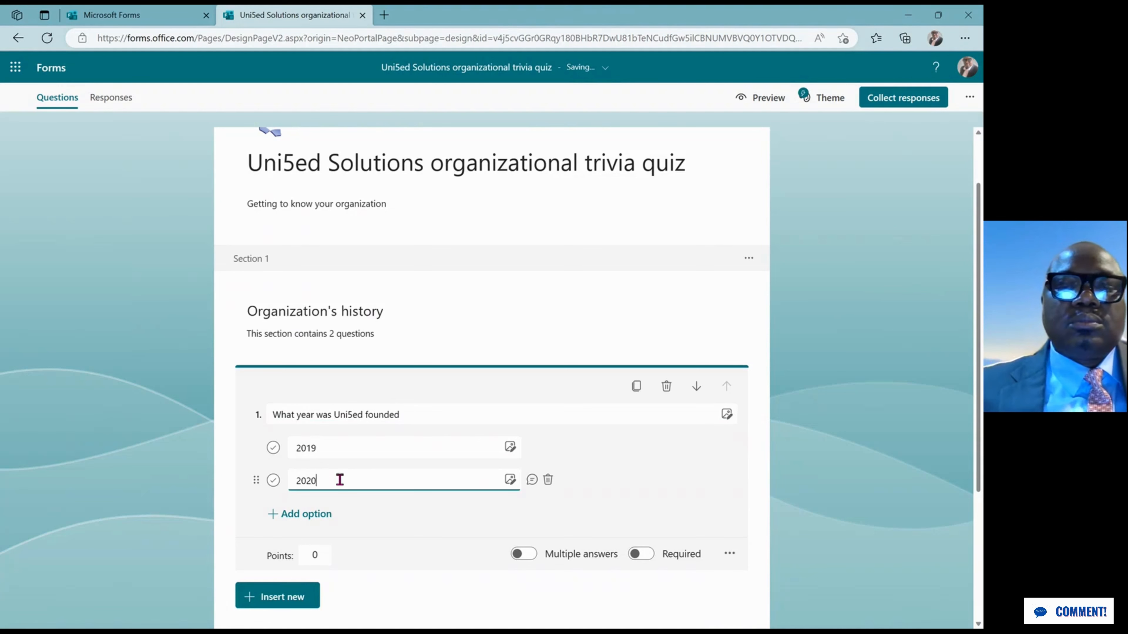
Add two more answer options, 2015 and 2022, and collapse the question
left_click(322, 514)
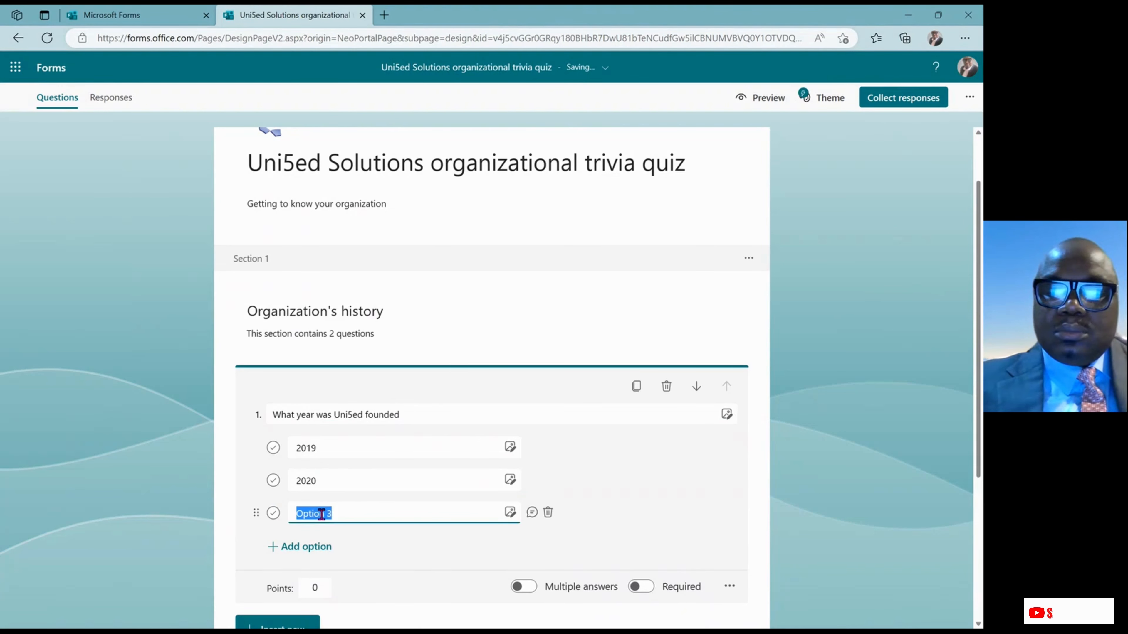
type("2")
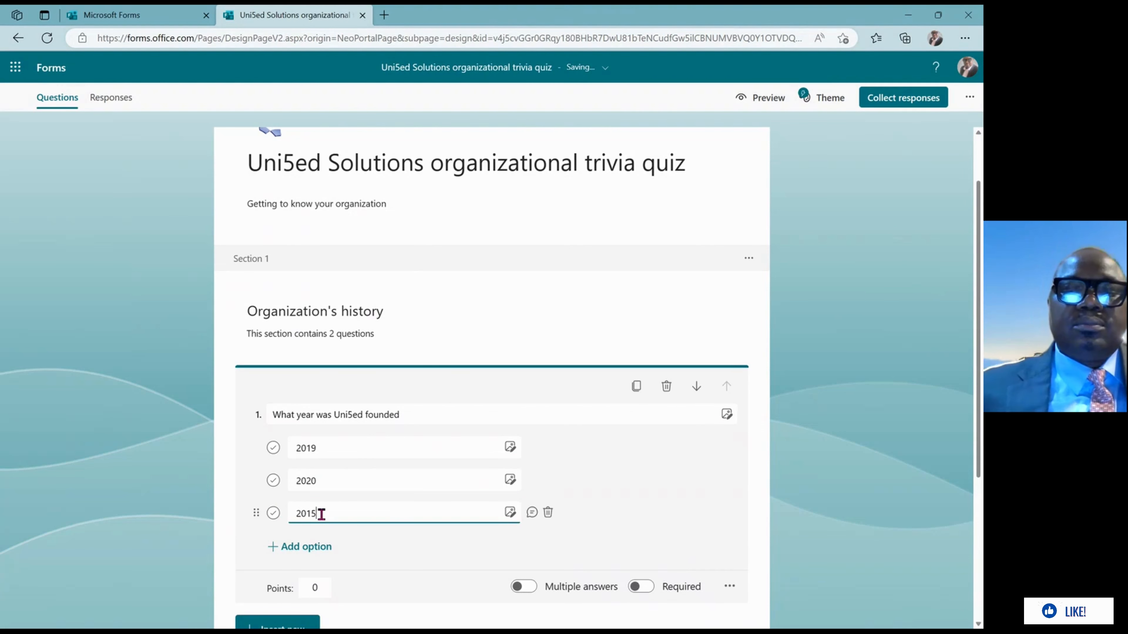
type("015")
left_click(317, 545)
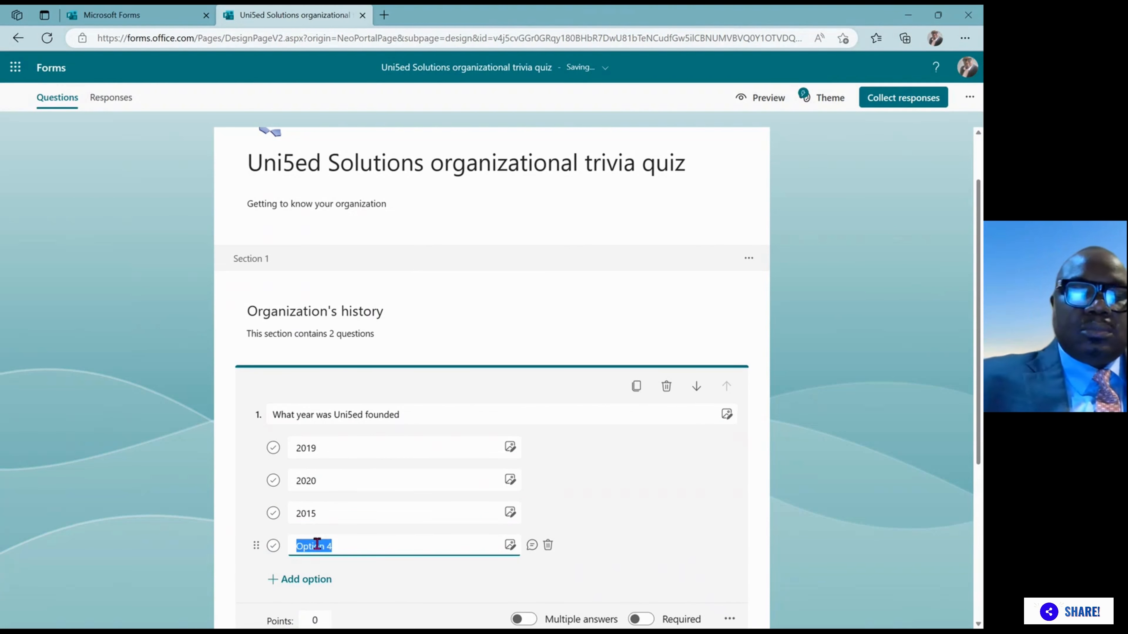
type("2022")
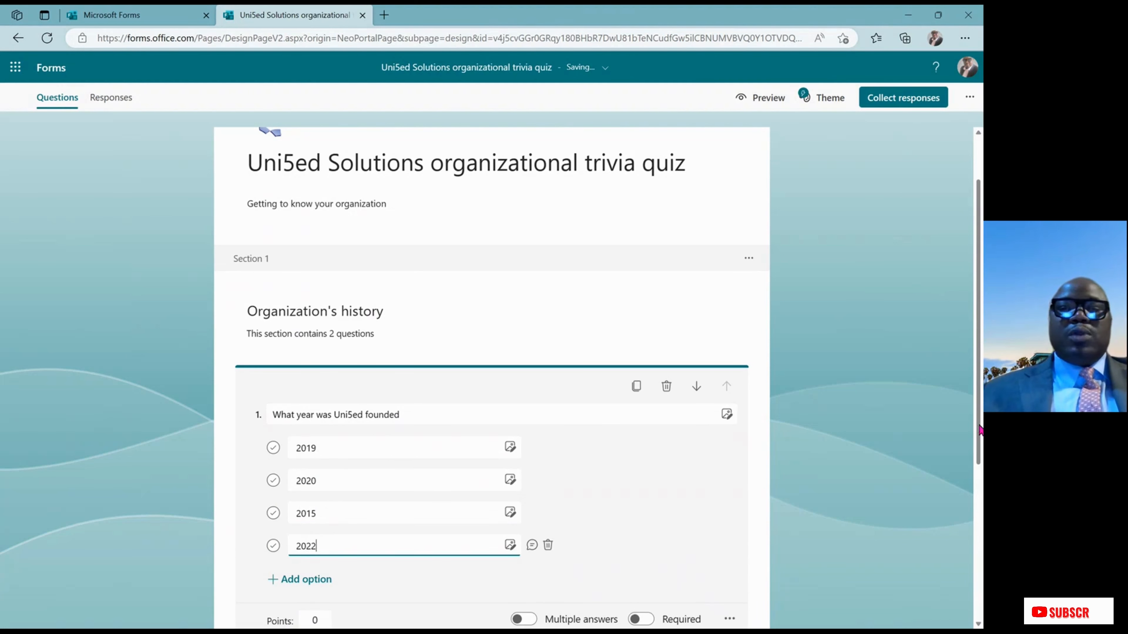
left_click_drag(979, 430, 976, 511)
left_click(949, 510)
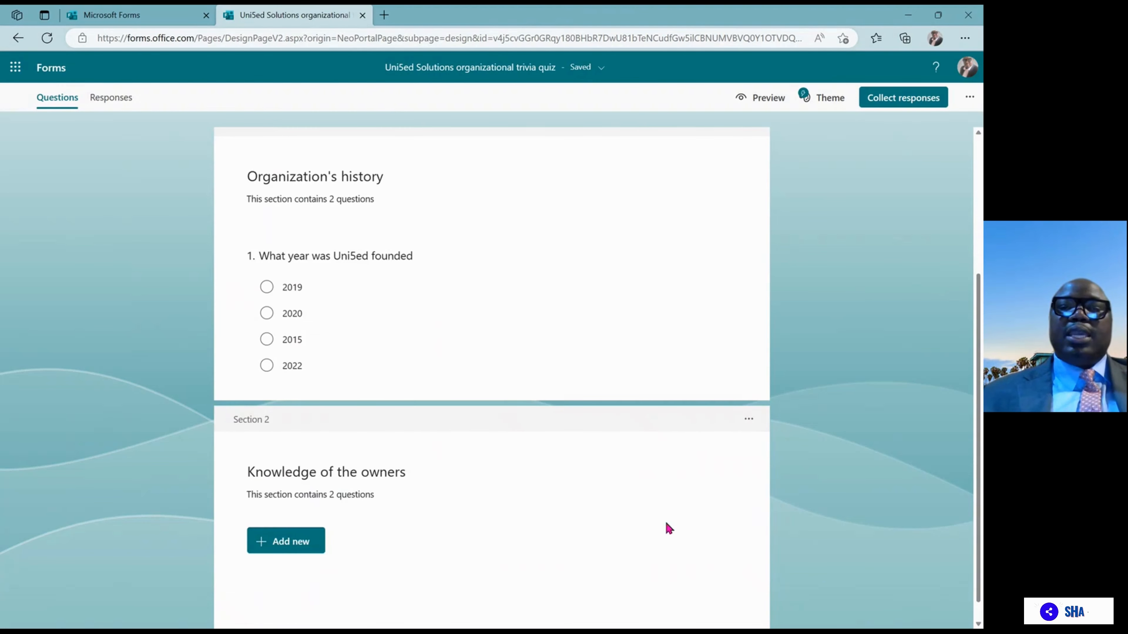
Set question 1 to 10 points, make it required, and mark 2020 as correct
left_click(582, 324)
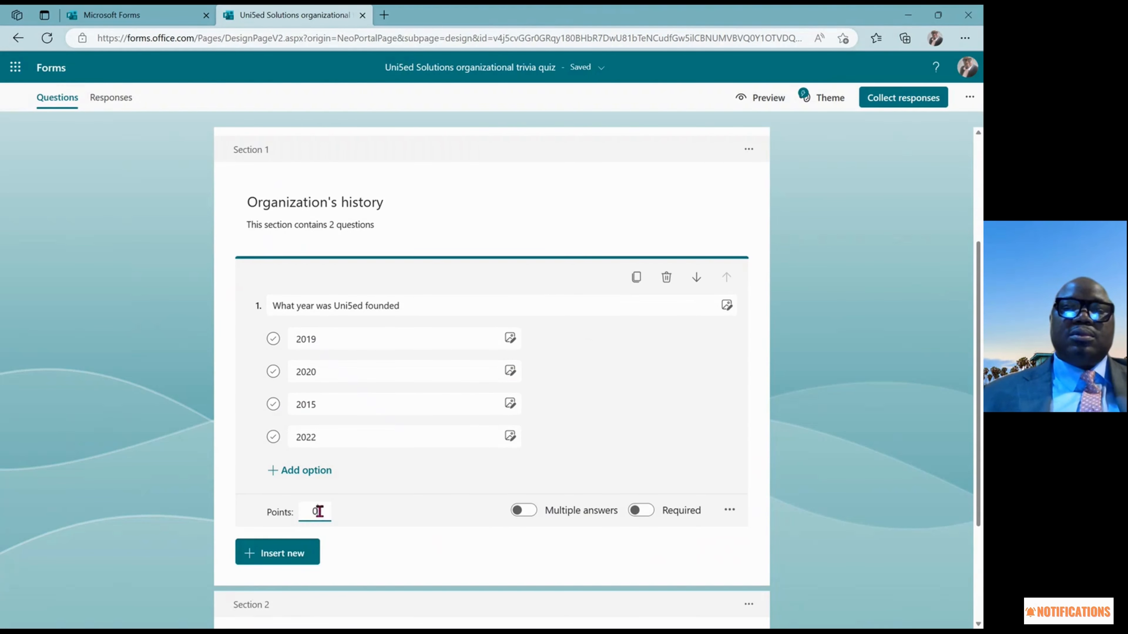
key("BackSpace")
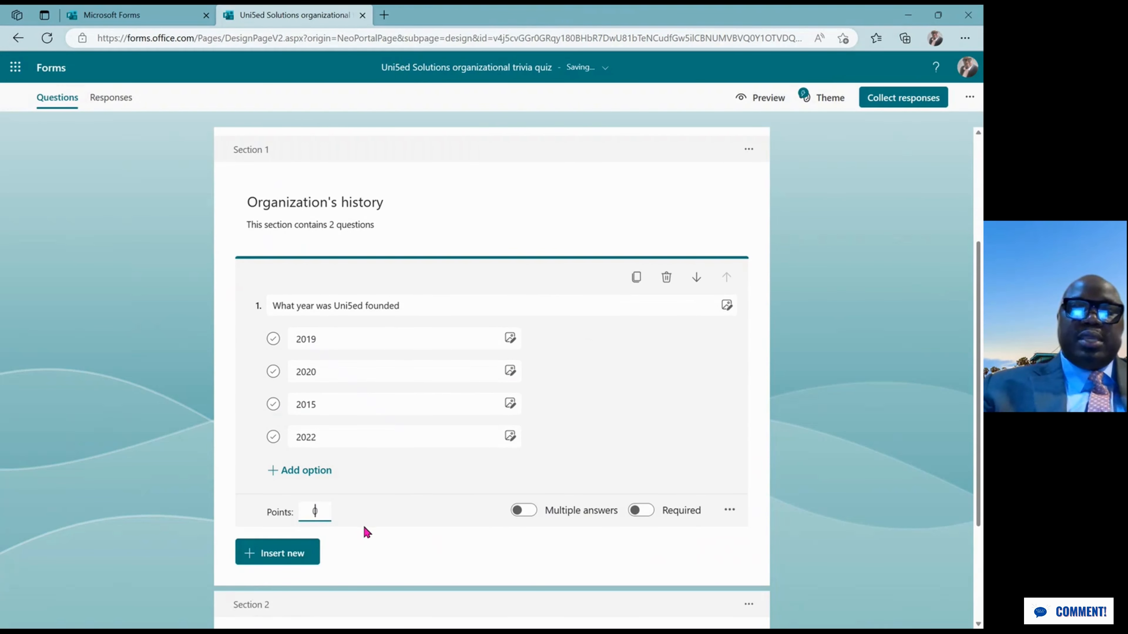
type("10")
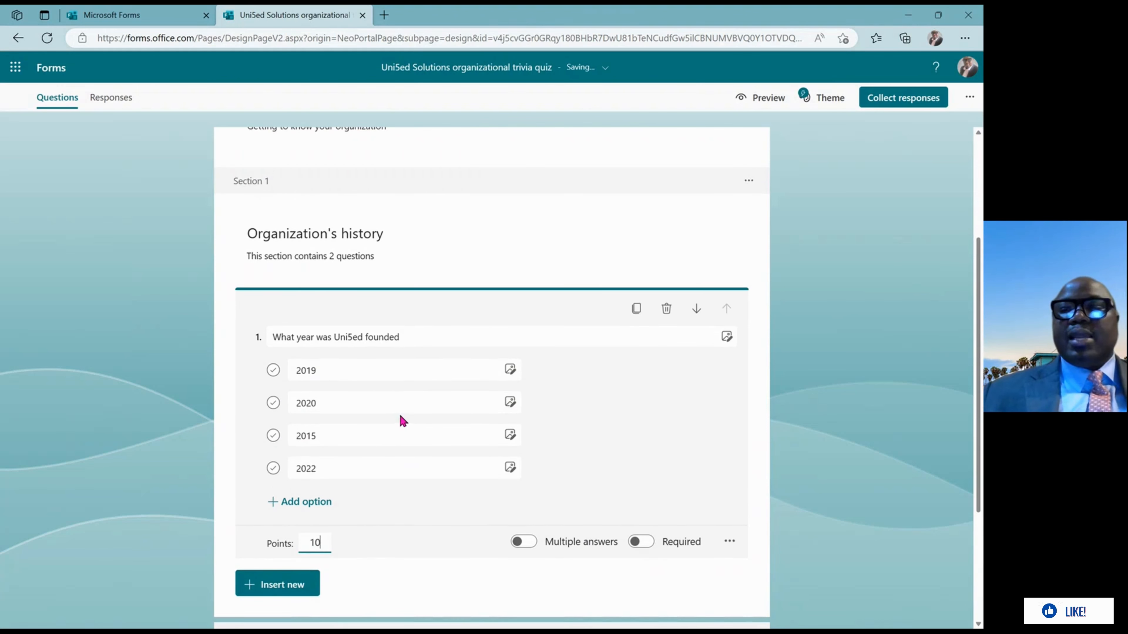
left_click(649, 543)
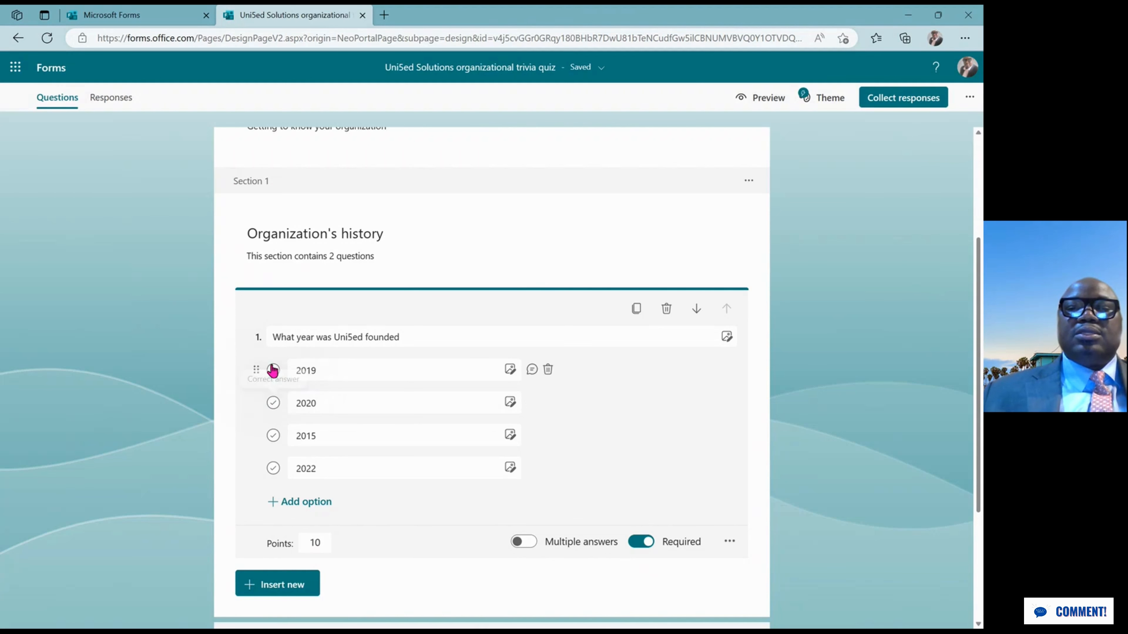
left_click(273, 403)
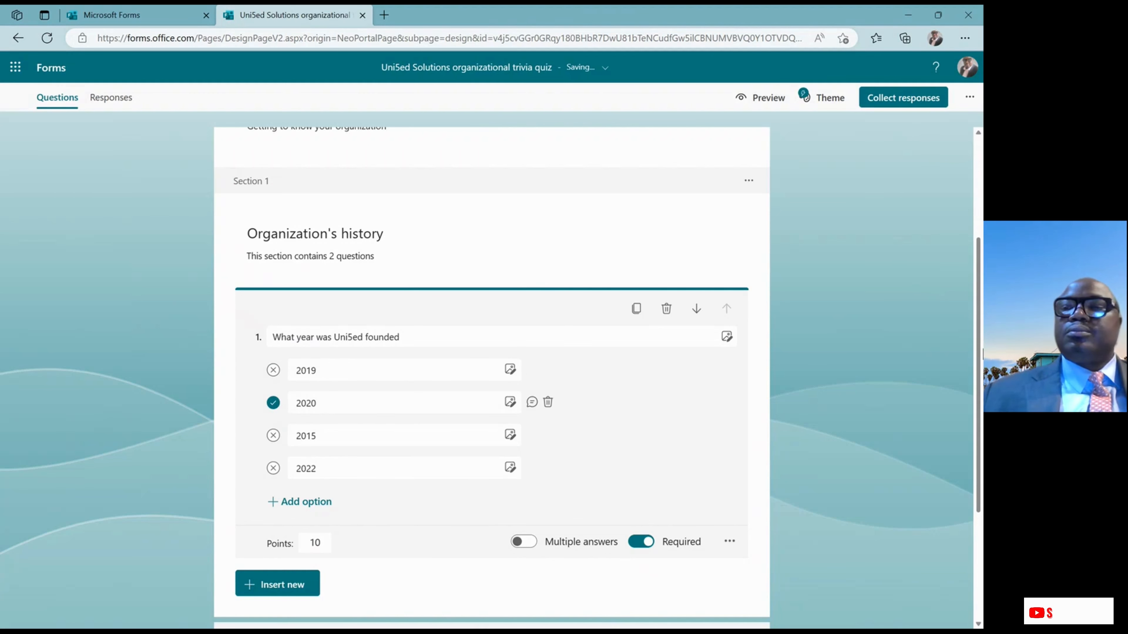
left_click_drag(980, 338, 983, 512)
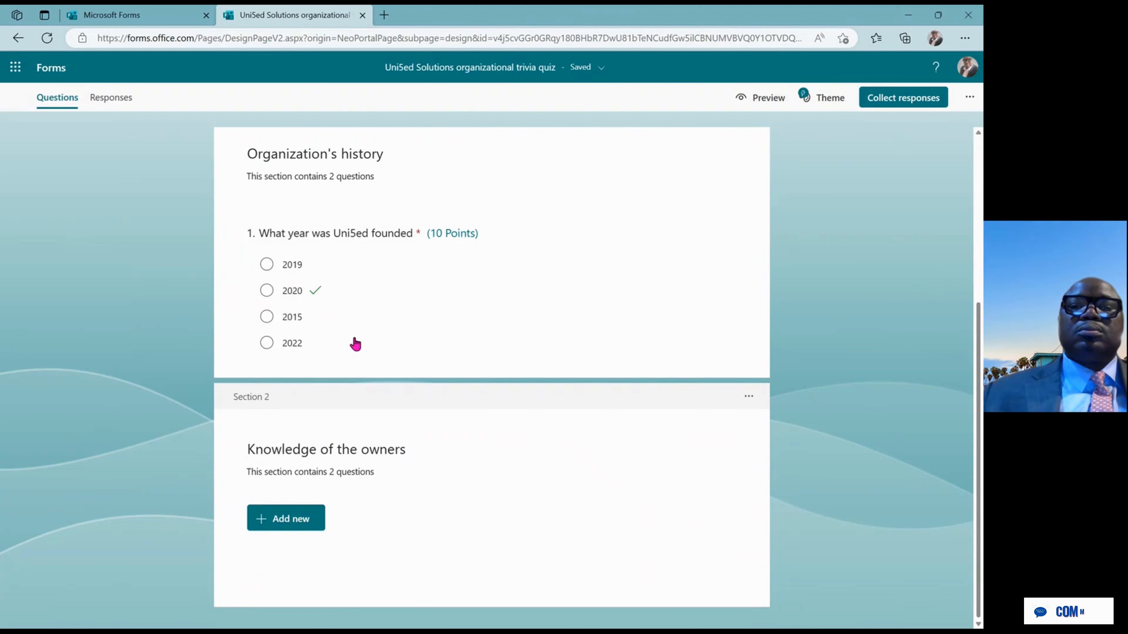
left_click(363, 323)
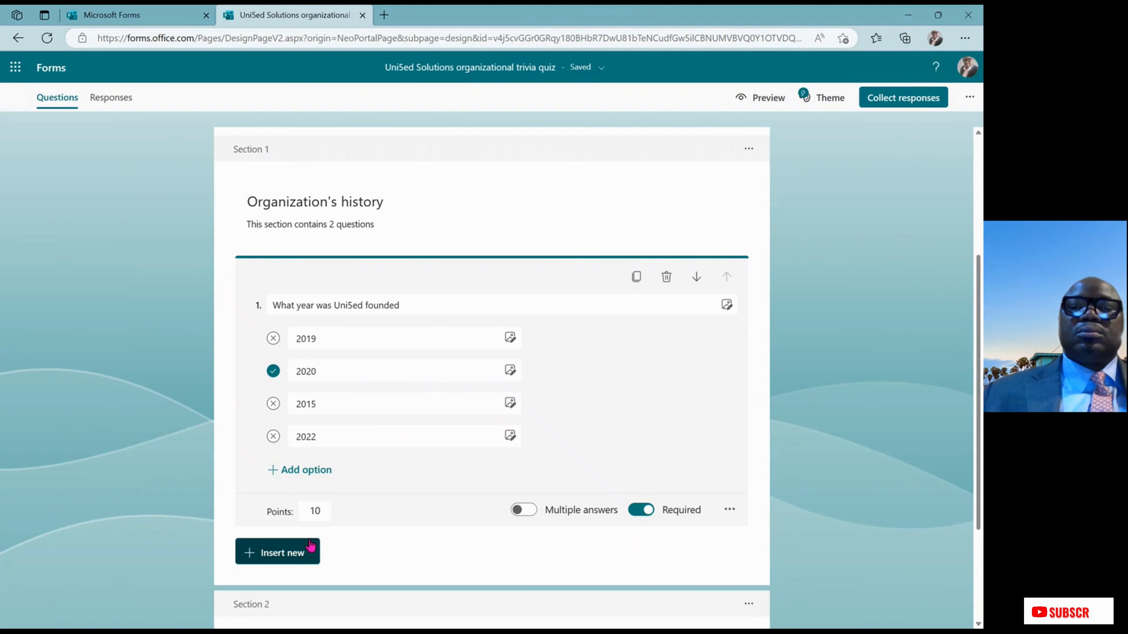
Insert a new choice question directly after the founding-year question
scroll(889, 356, "down", 3)
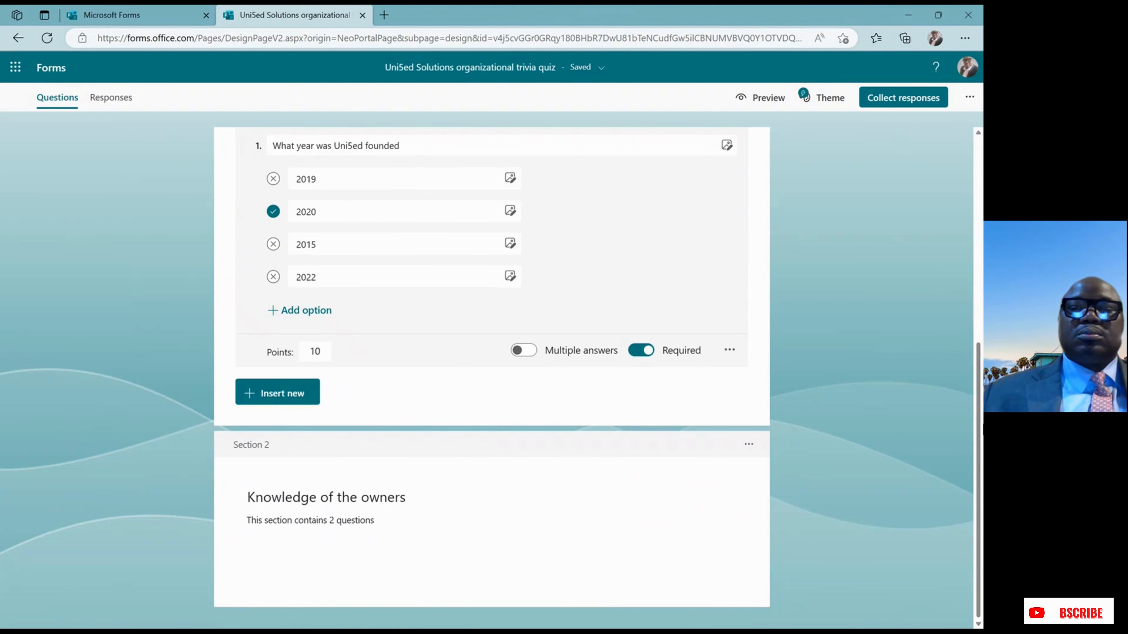
left_click(829, 443)
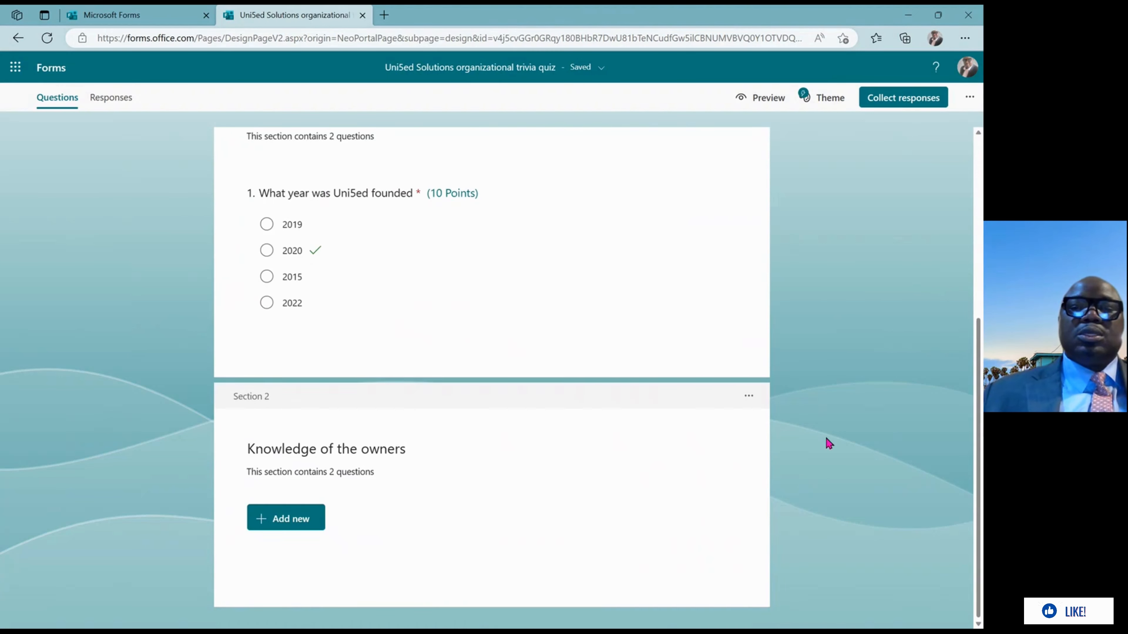
left_click(340, 449)
left_click(470, 480)
left_click(287, 538)
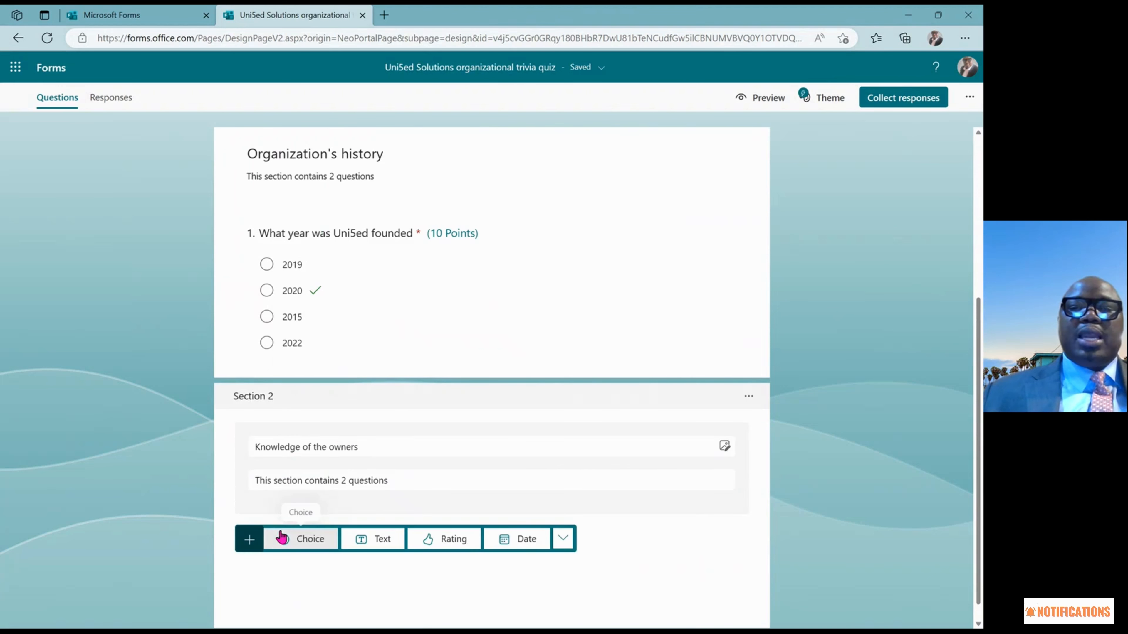
left_click(351, 272)
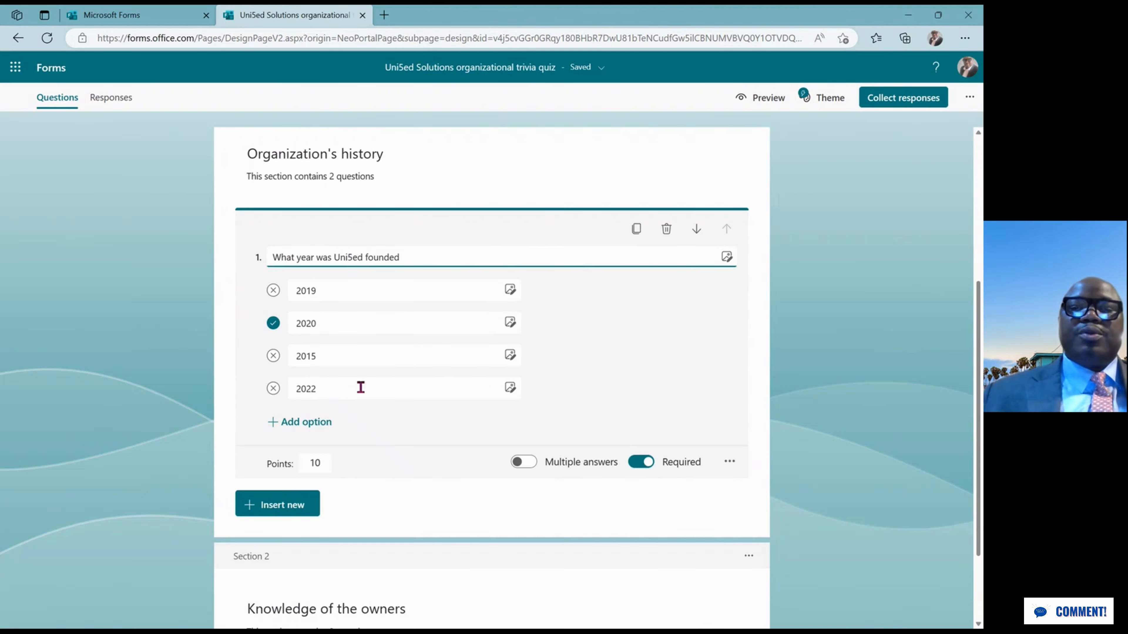
left_click(288, 516)
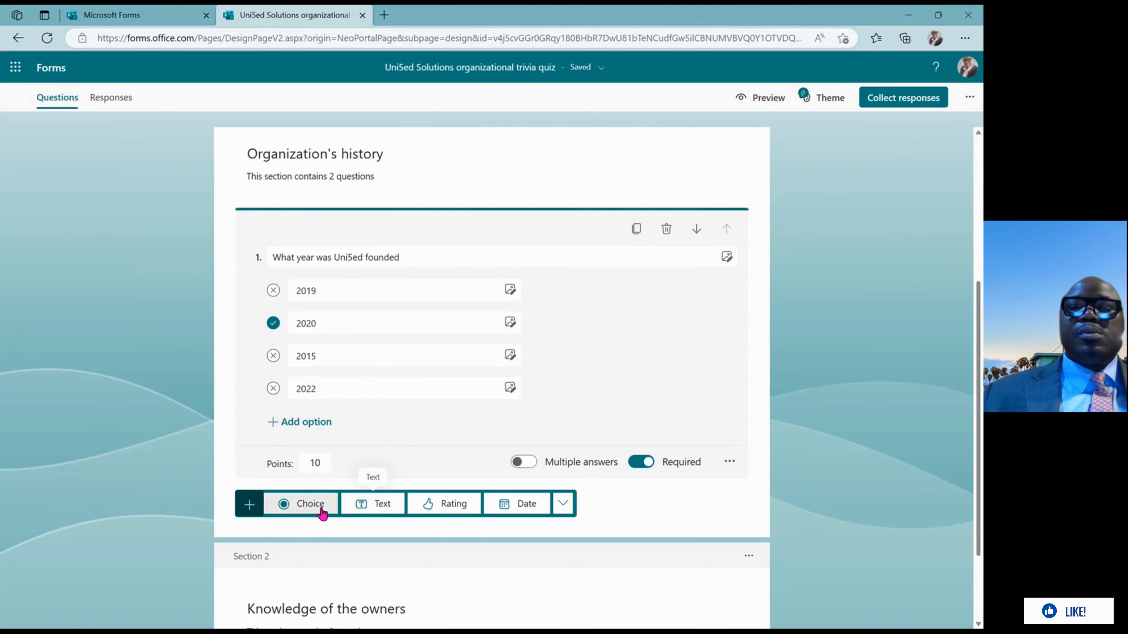
left_click(310, 503)
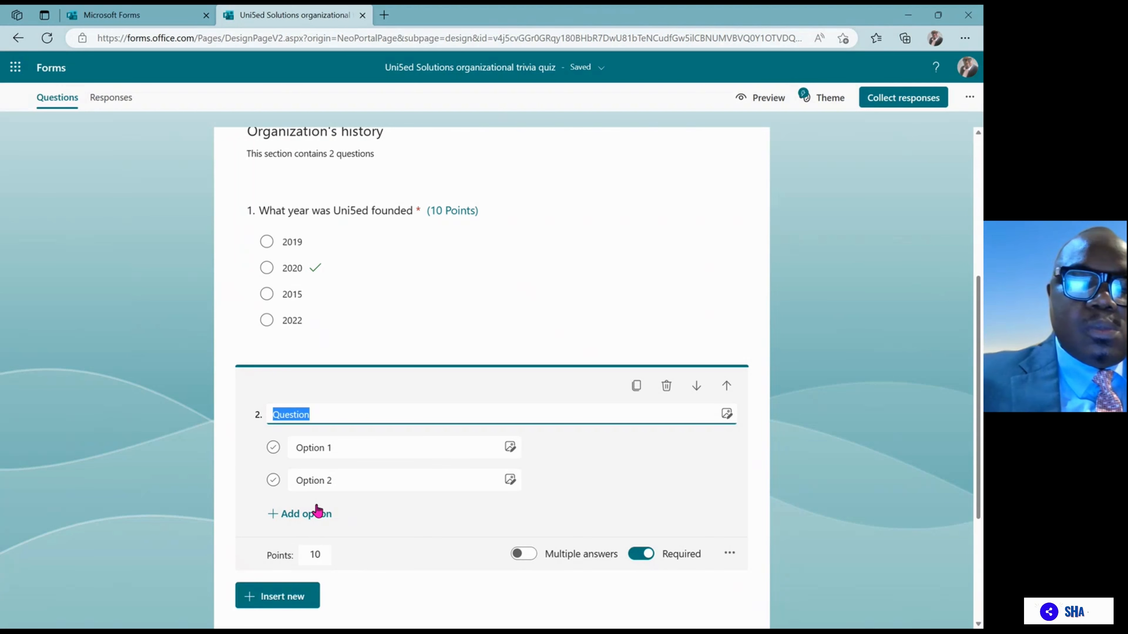
Enter 'Where is the headquarter of Uni5ed' as question 2's title
type("Where ")
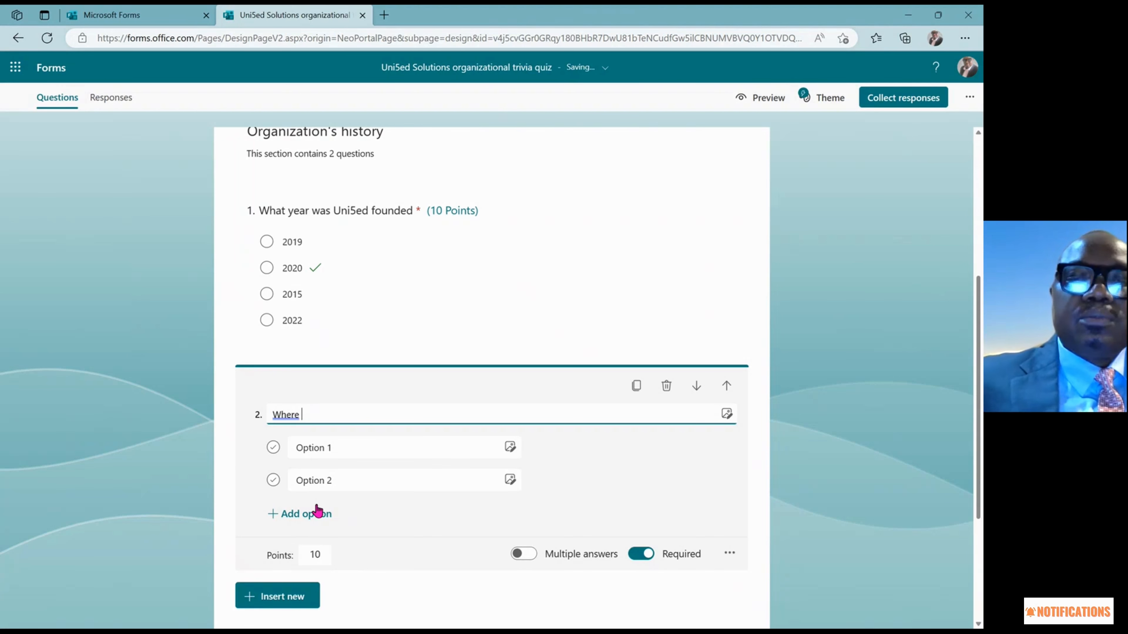
type("is ")
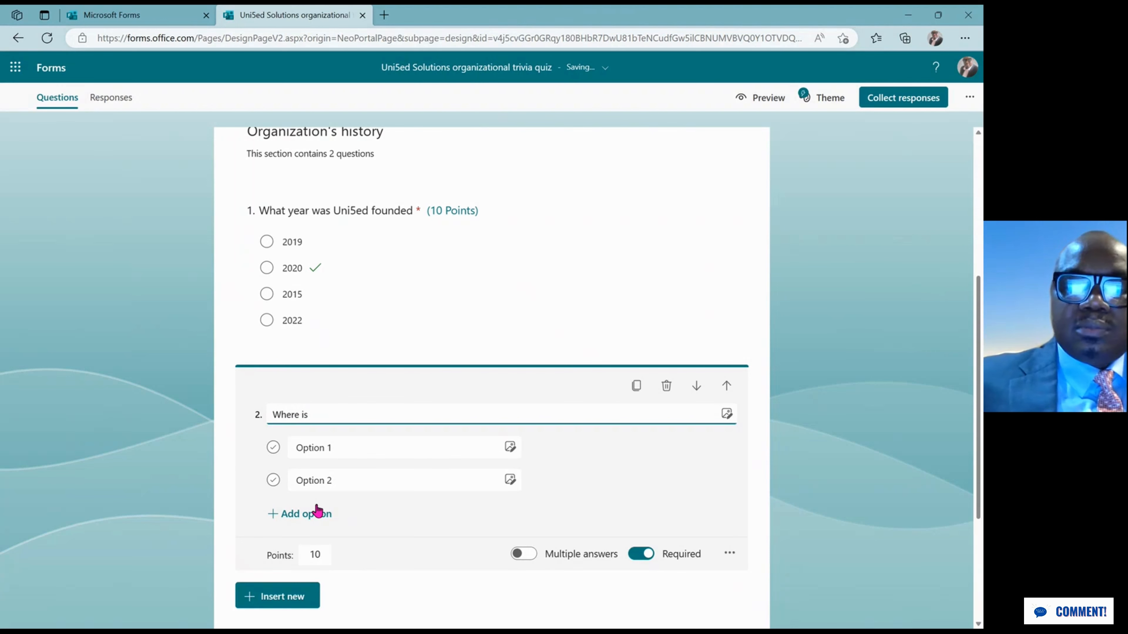
type("the he")
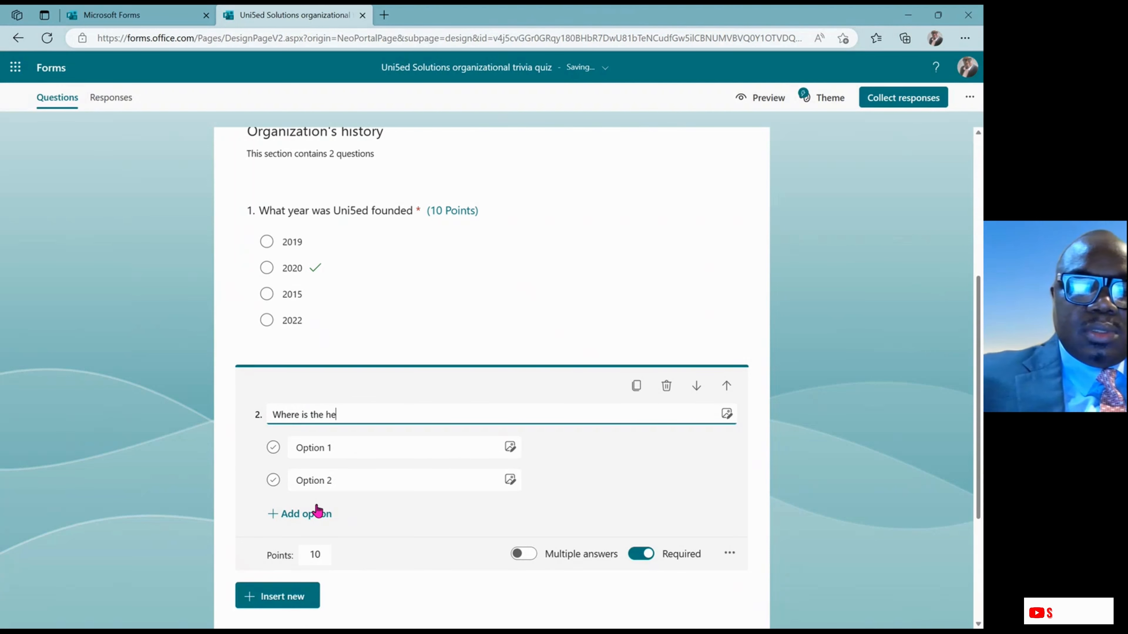
type("adqua")
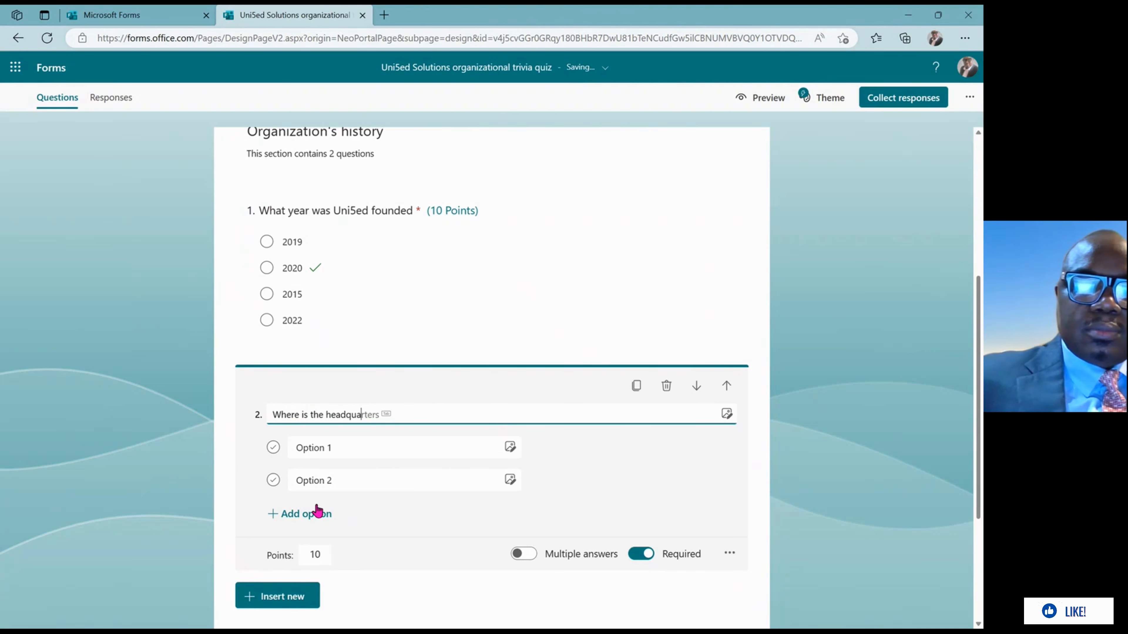
type("rter ")
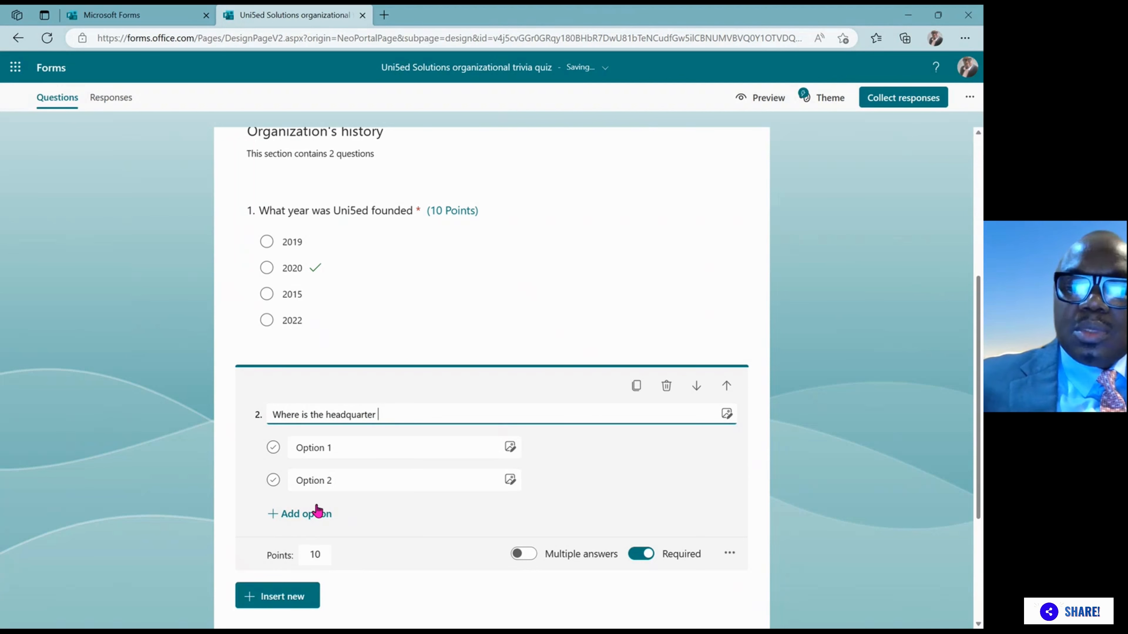
type("of Un")
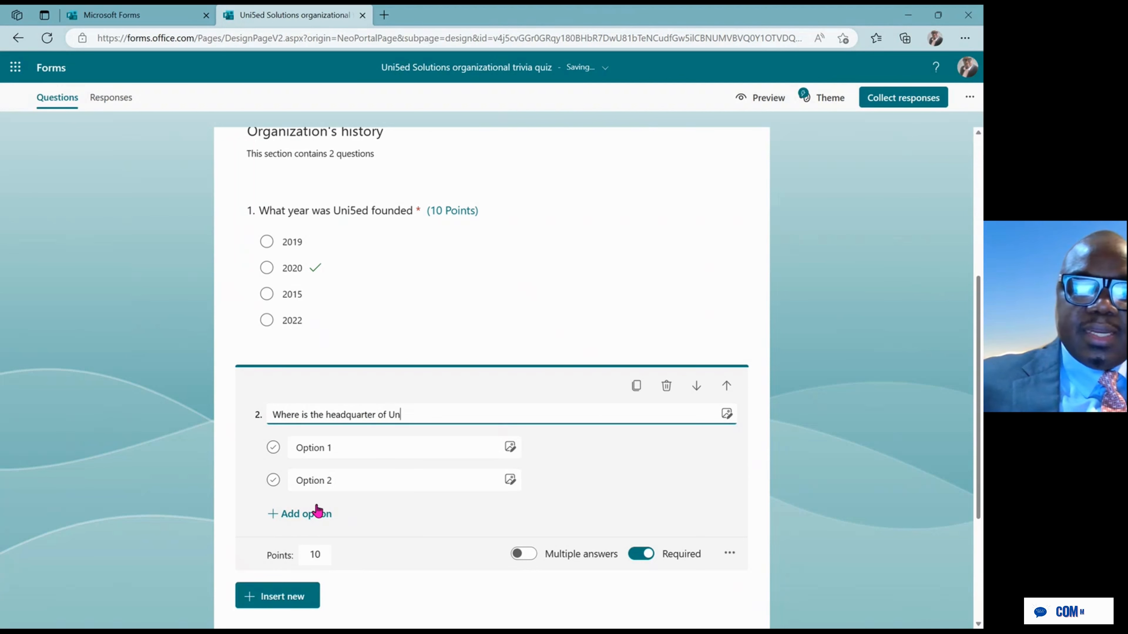
type("i5")
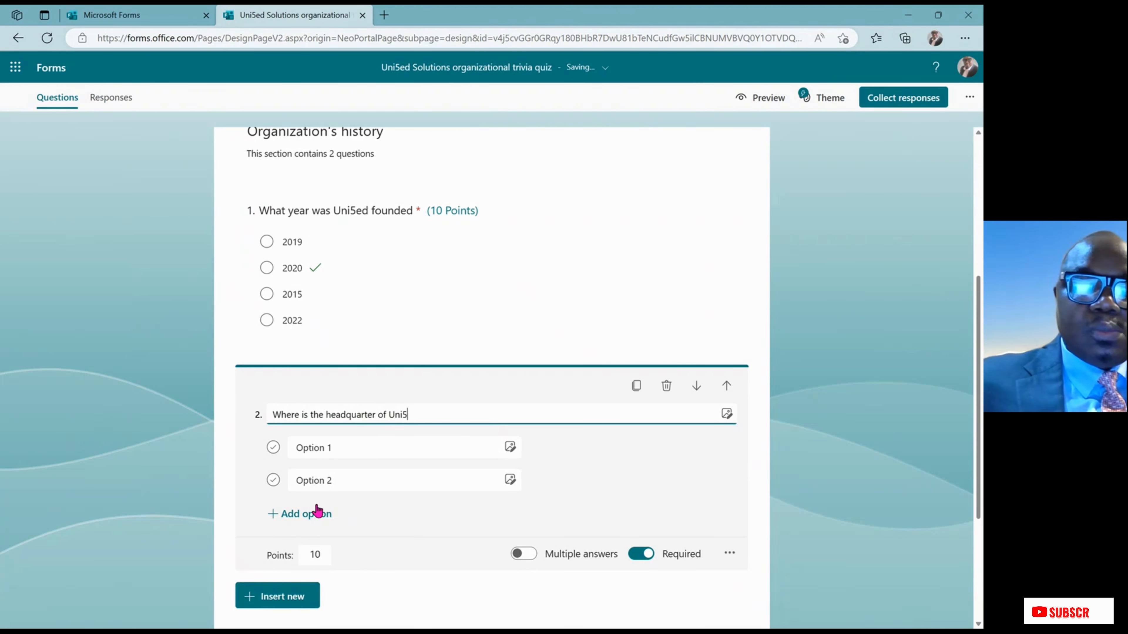
type("ed")
key("Tab")
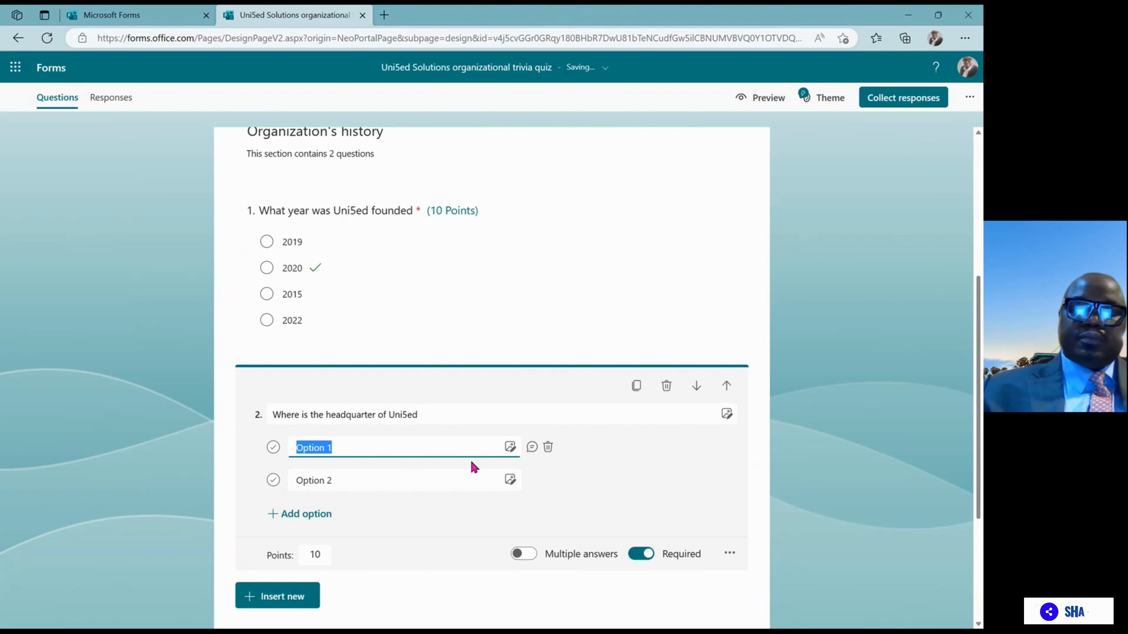
Enter Chicago, Homewood, Evanston and Downers Grove as question 2's four answer choices
type("C")
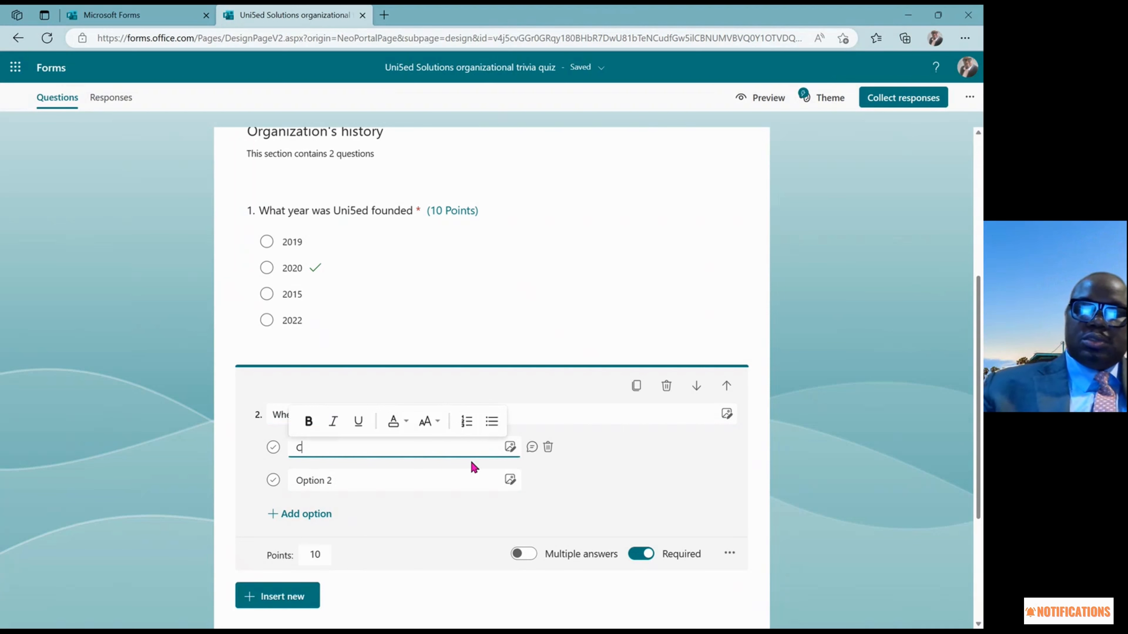
type("hicag")
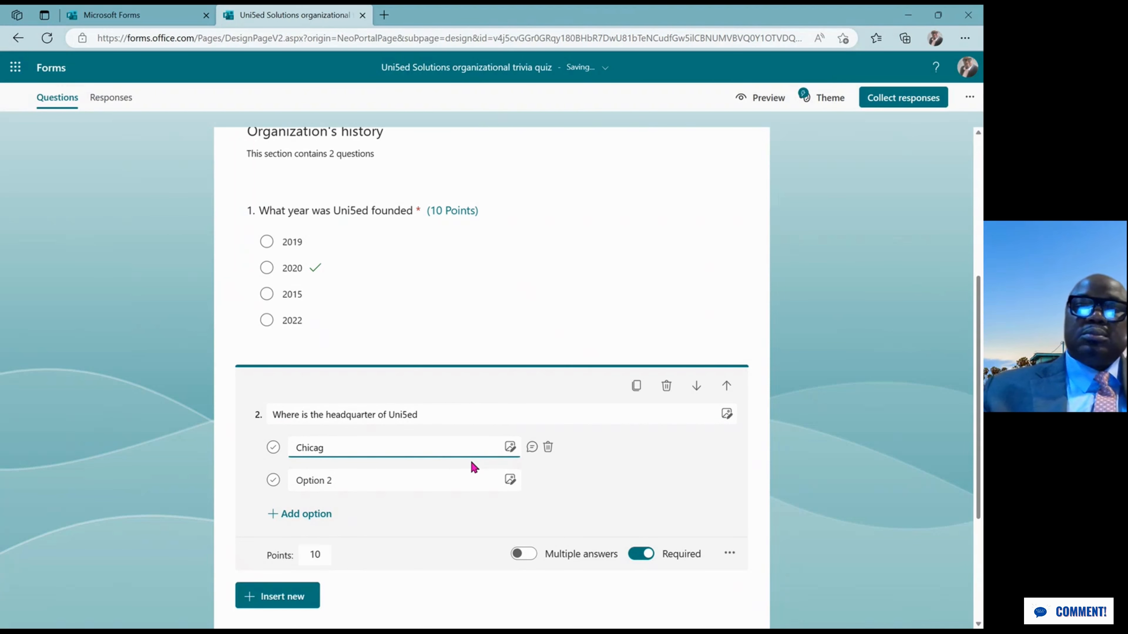
type("o")
left_click(372, 478)
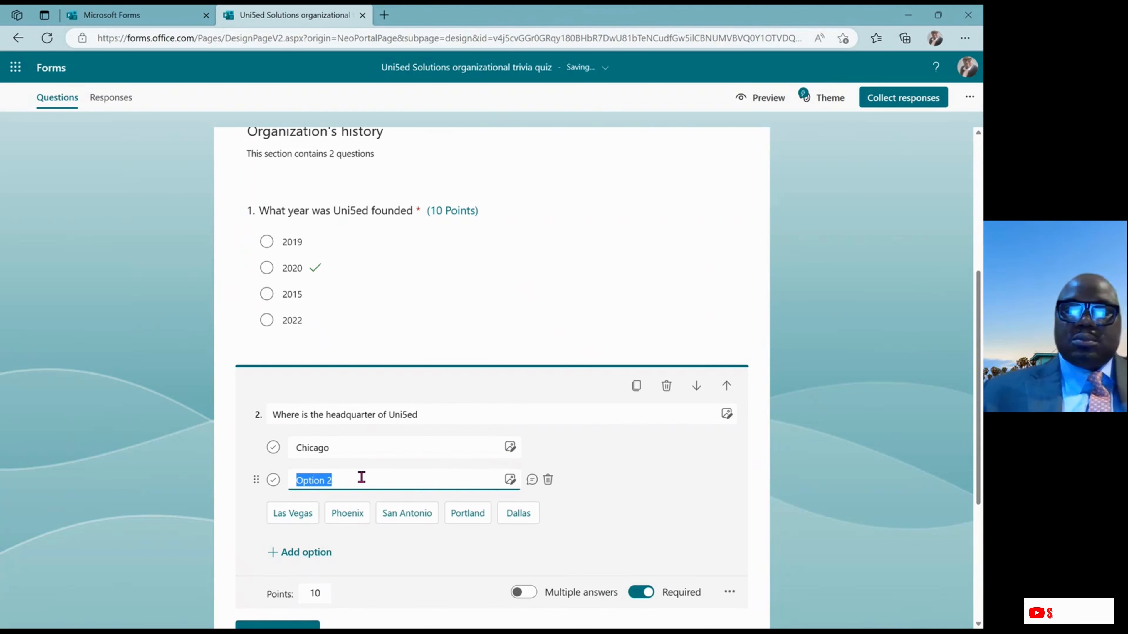
type("Home")
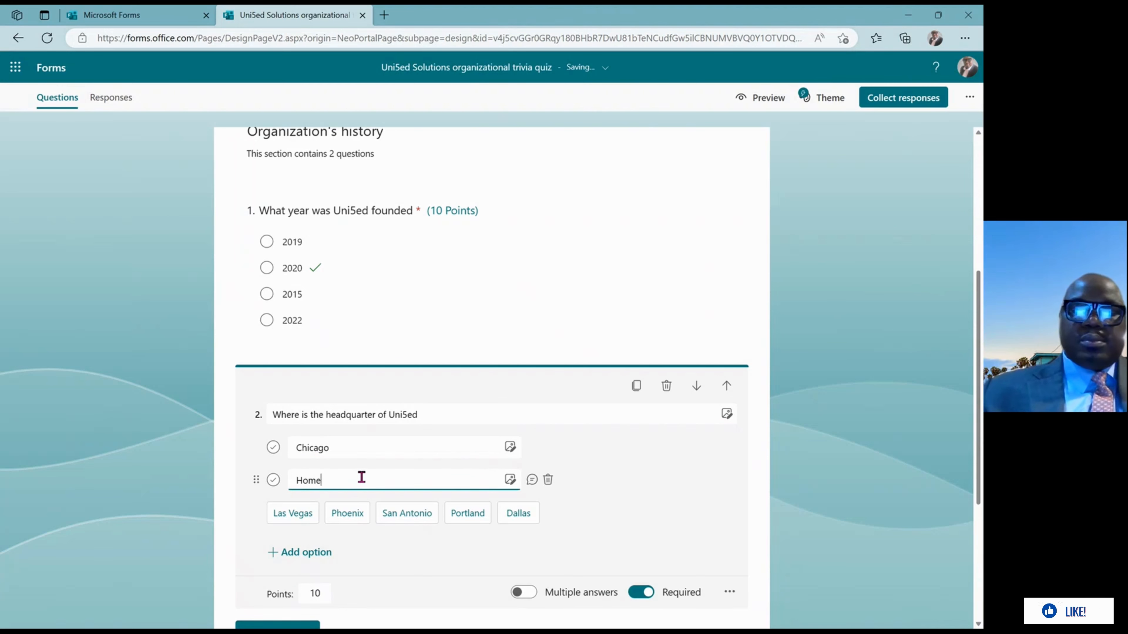
type("wood")
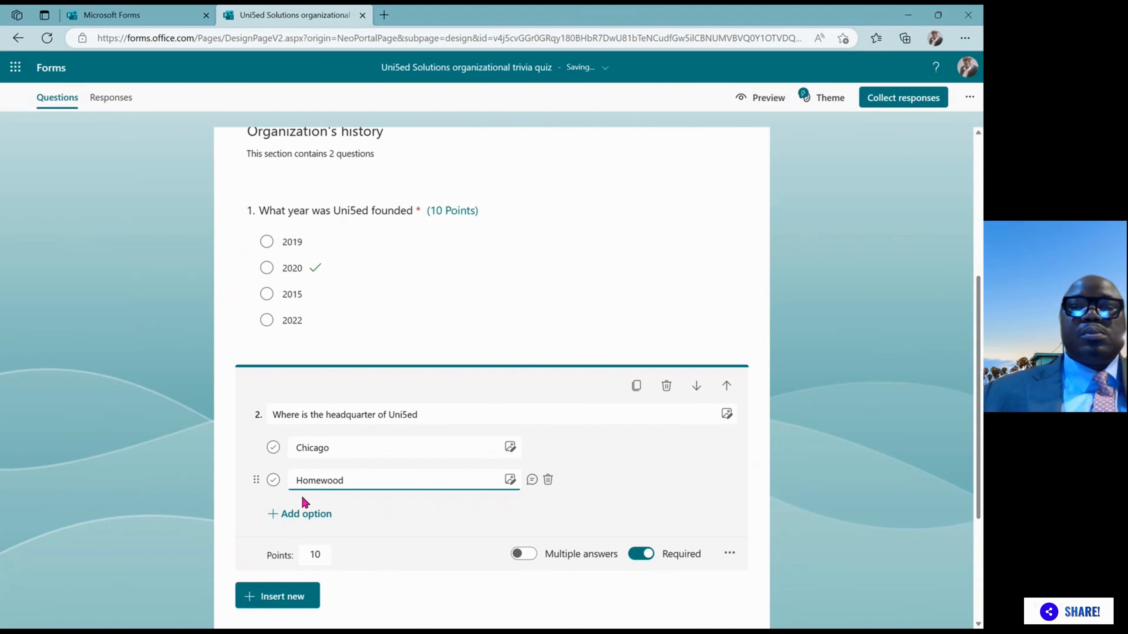
left_click(282, 514)
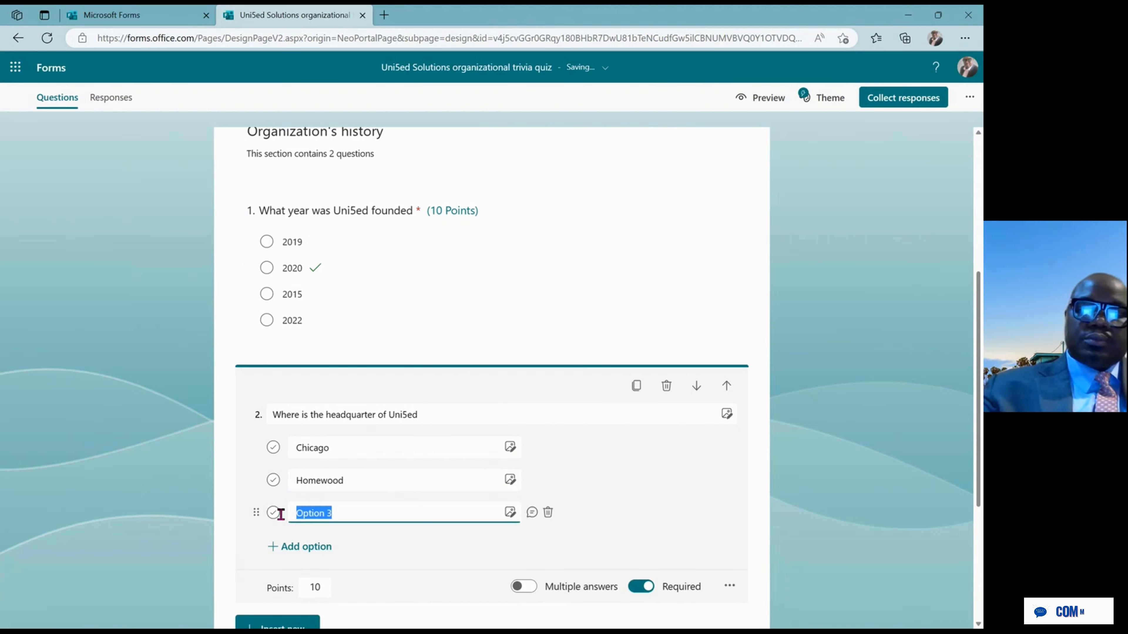
type("Evans")
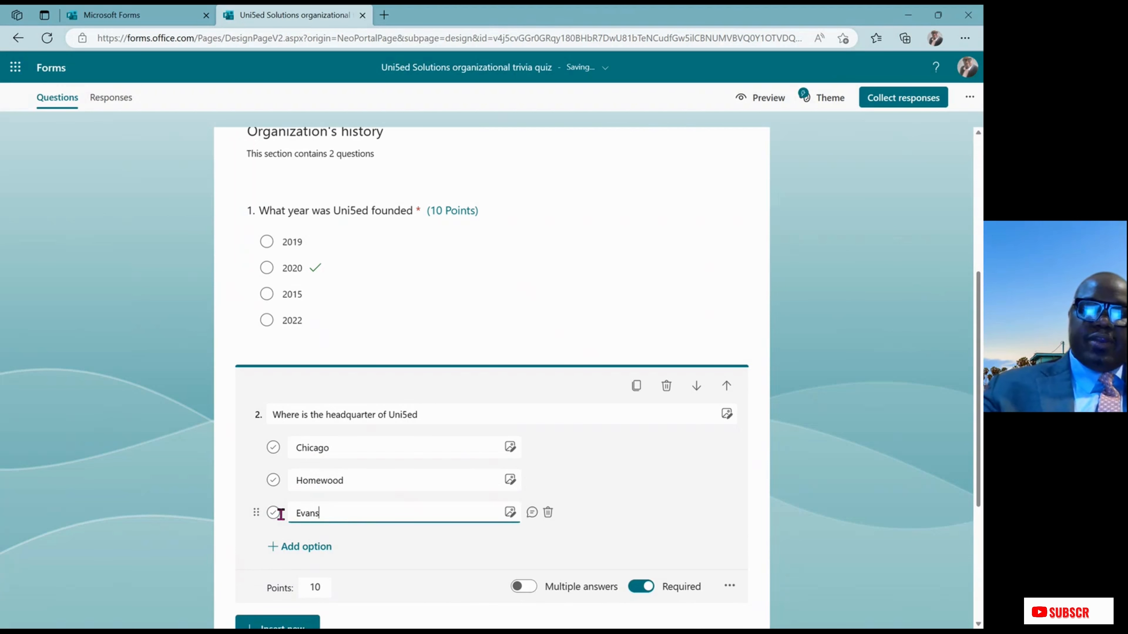
type("ton")
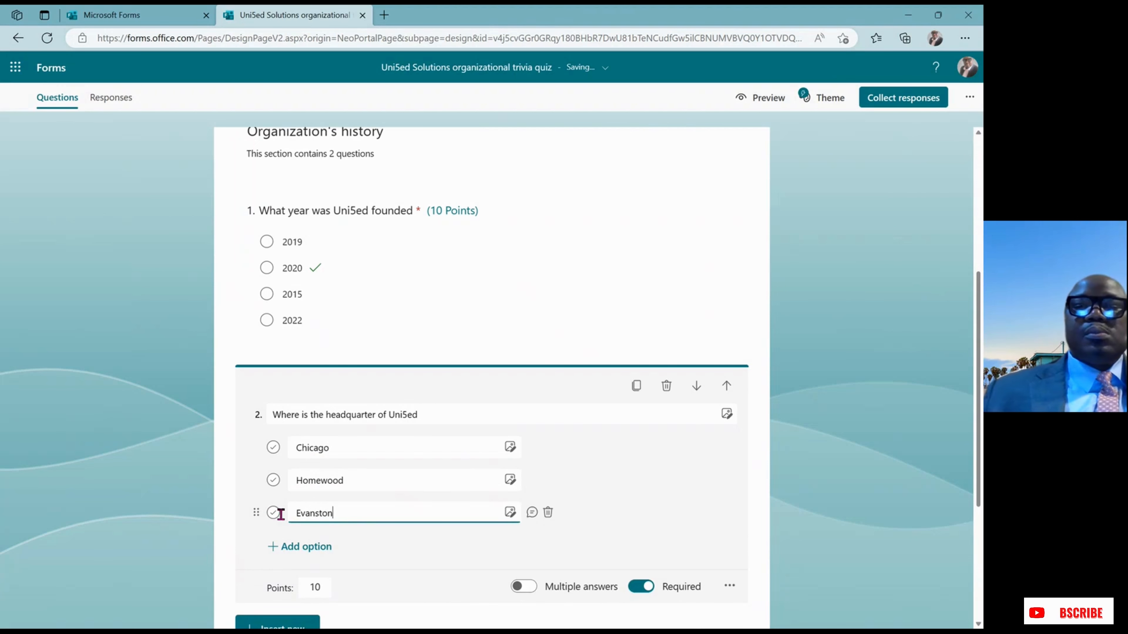
left_click(301, 546)
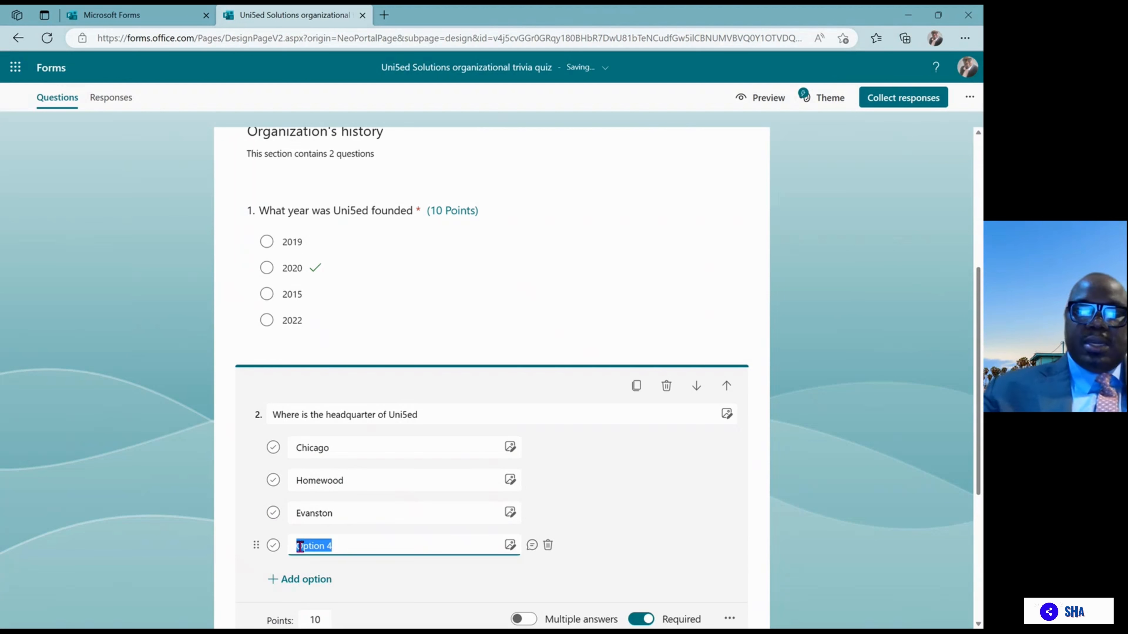
type("Town")
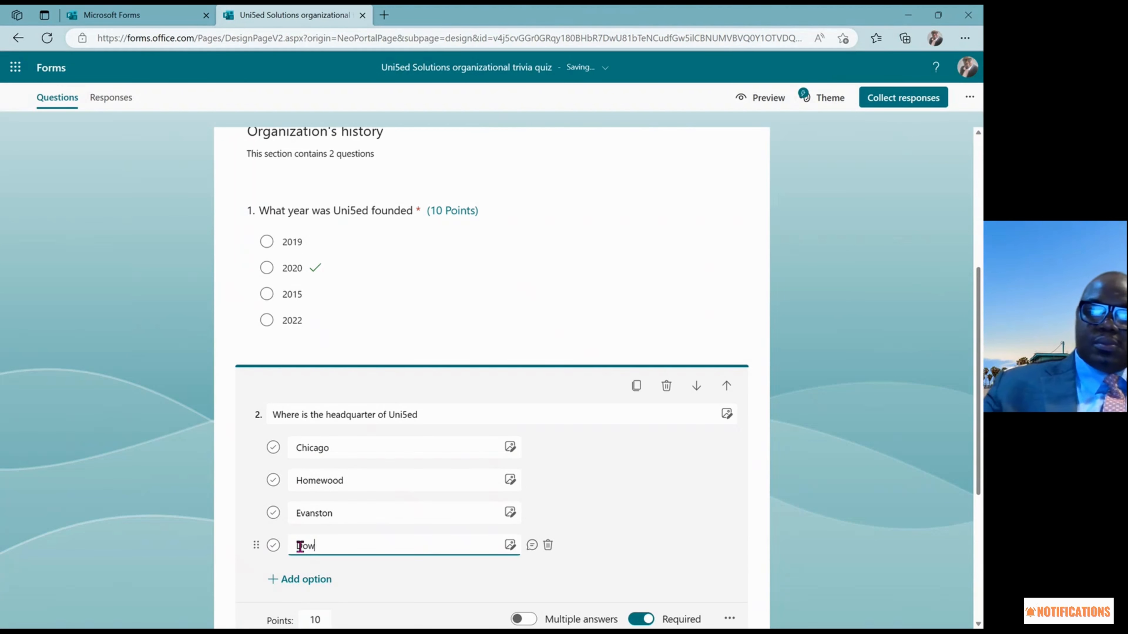
type("ers Gr")
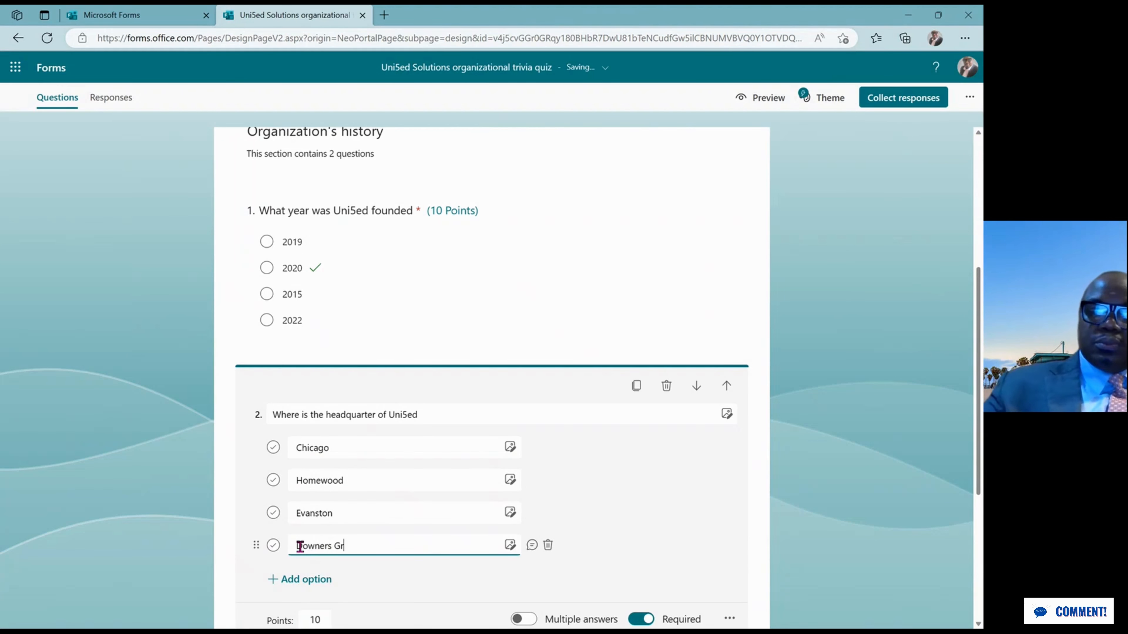
type("ove")
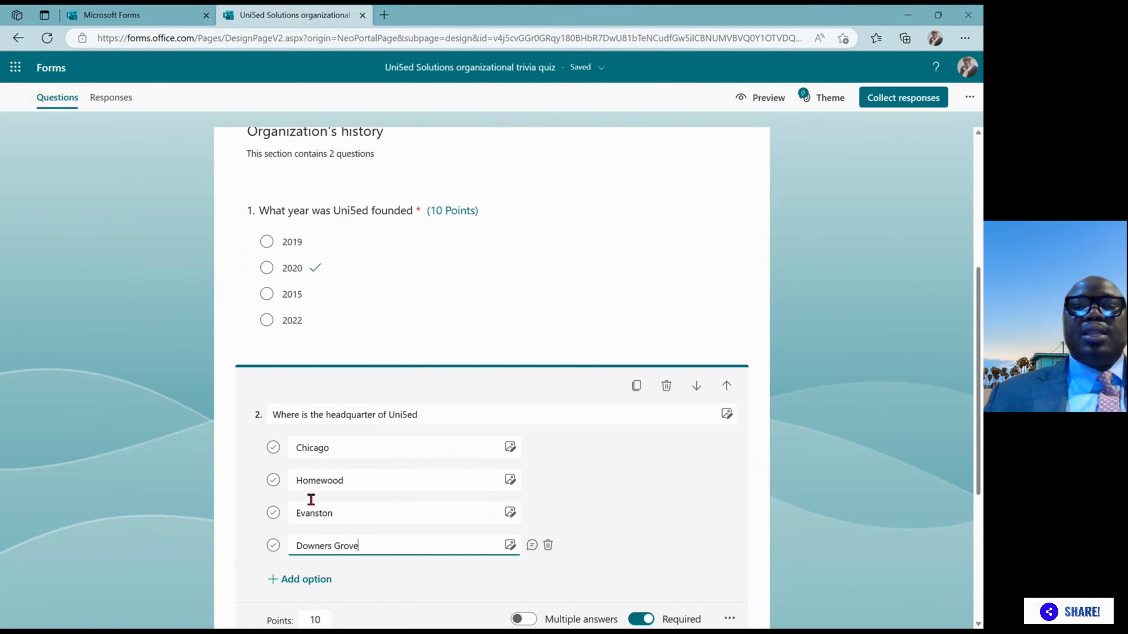
Mark Homewood as question 2's correct answer and scroll down to Section 2
left_click(275, 484)
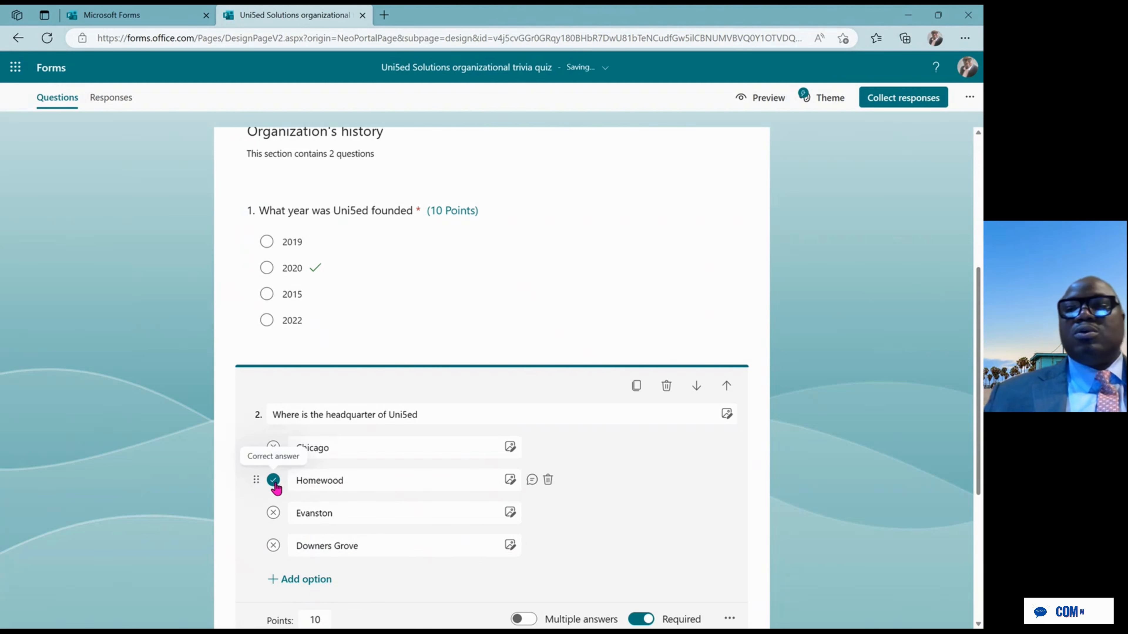
left_click_drag(979, 305, 978, 450)
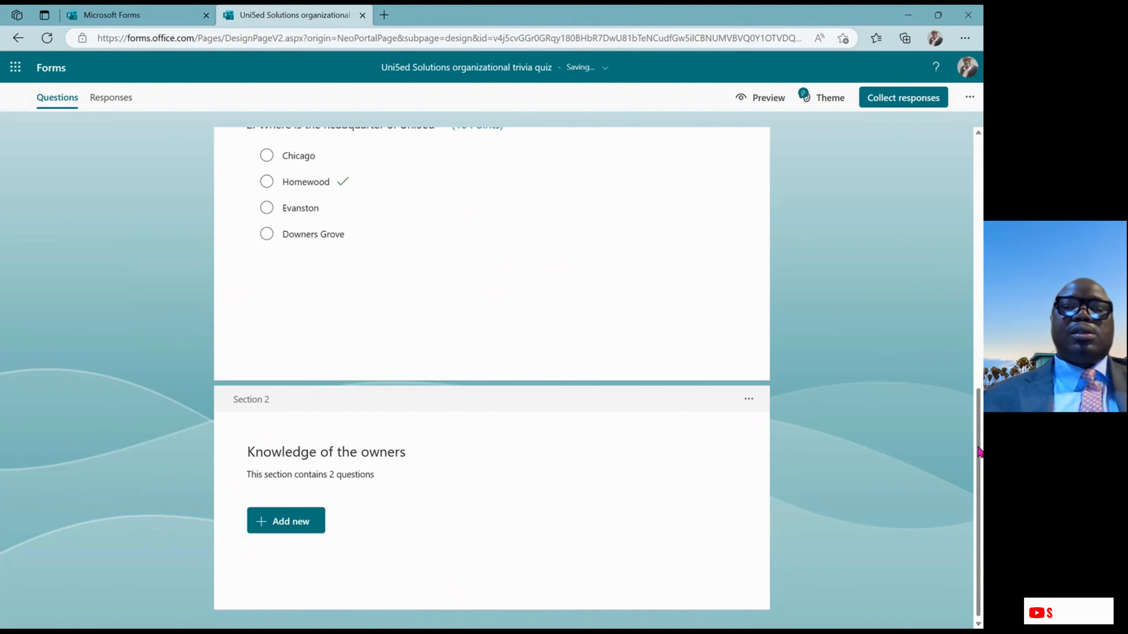
Insert a Choice question as question 3 in the Knowledge of the owners section
left_click(291, 527)
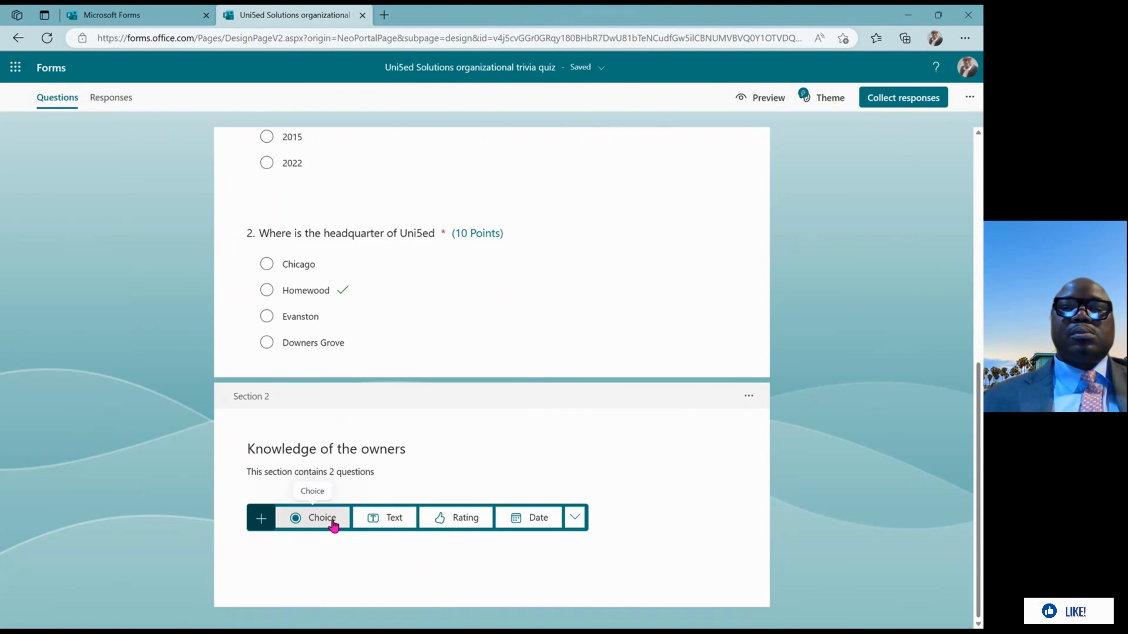
left_click(321, 518)
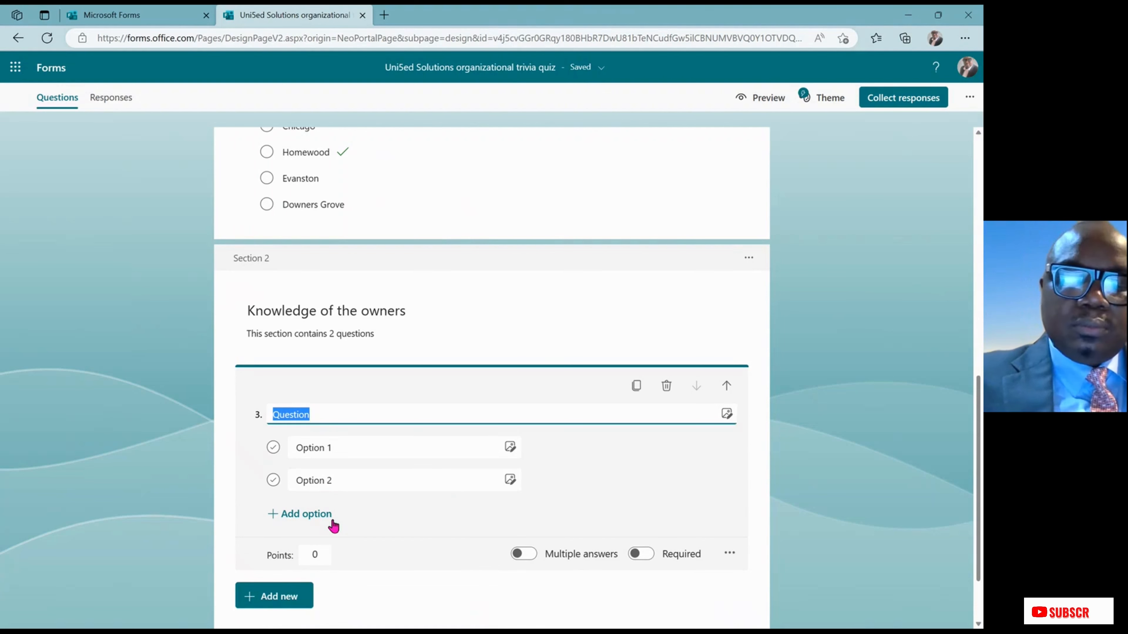
Title question 3 'What are the names of the owners of Unied'
type("What ")
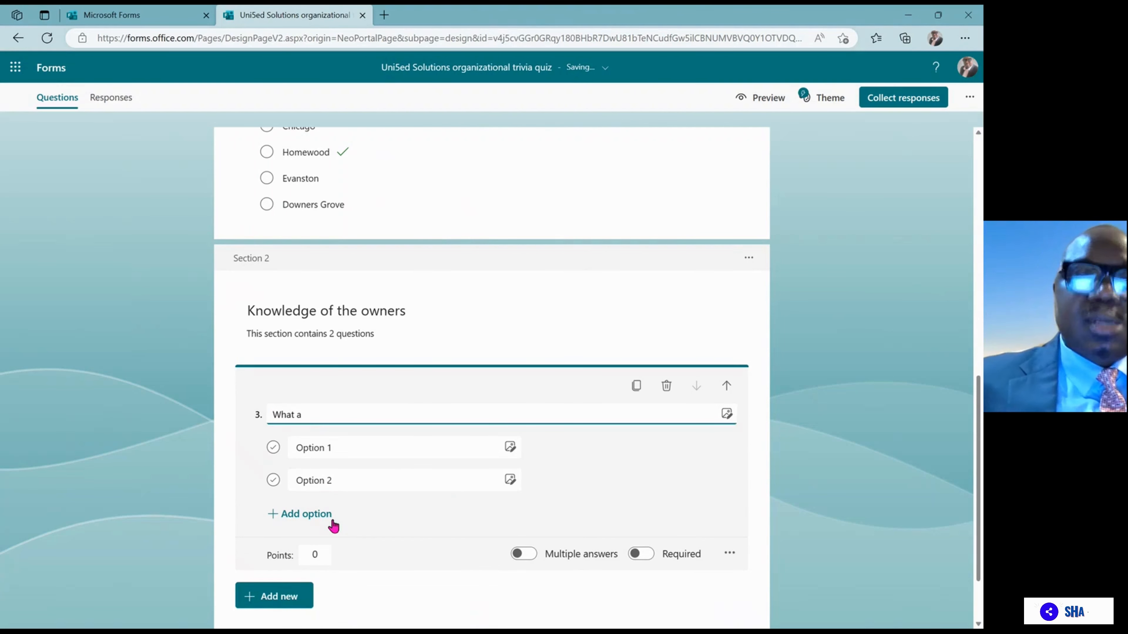
type("are the ")
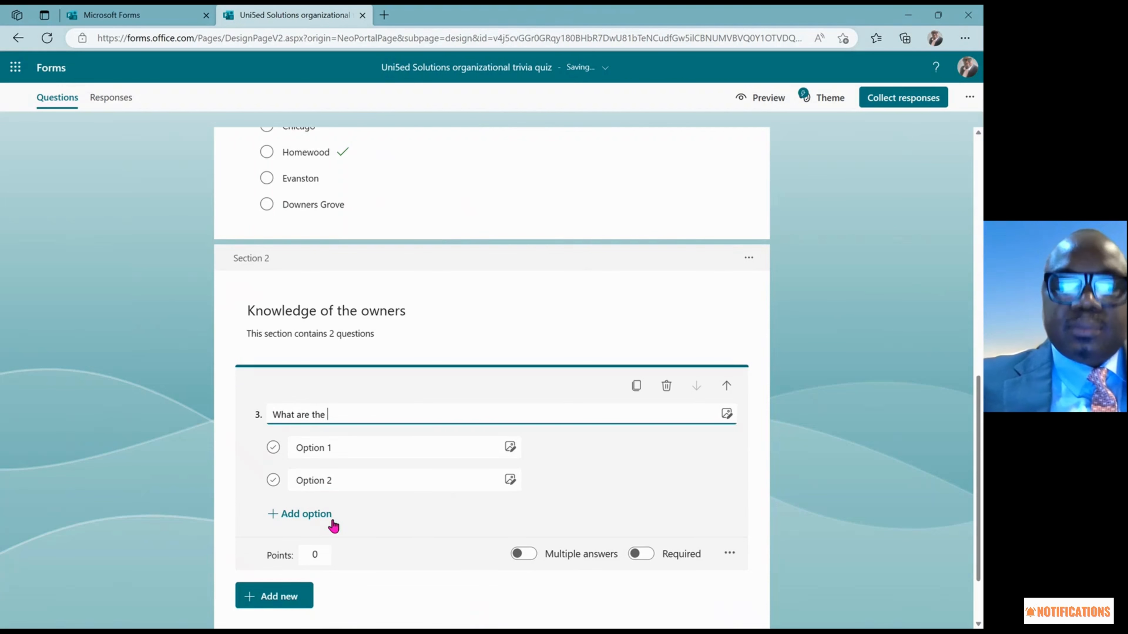
type("names")
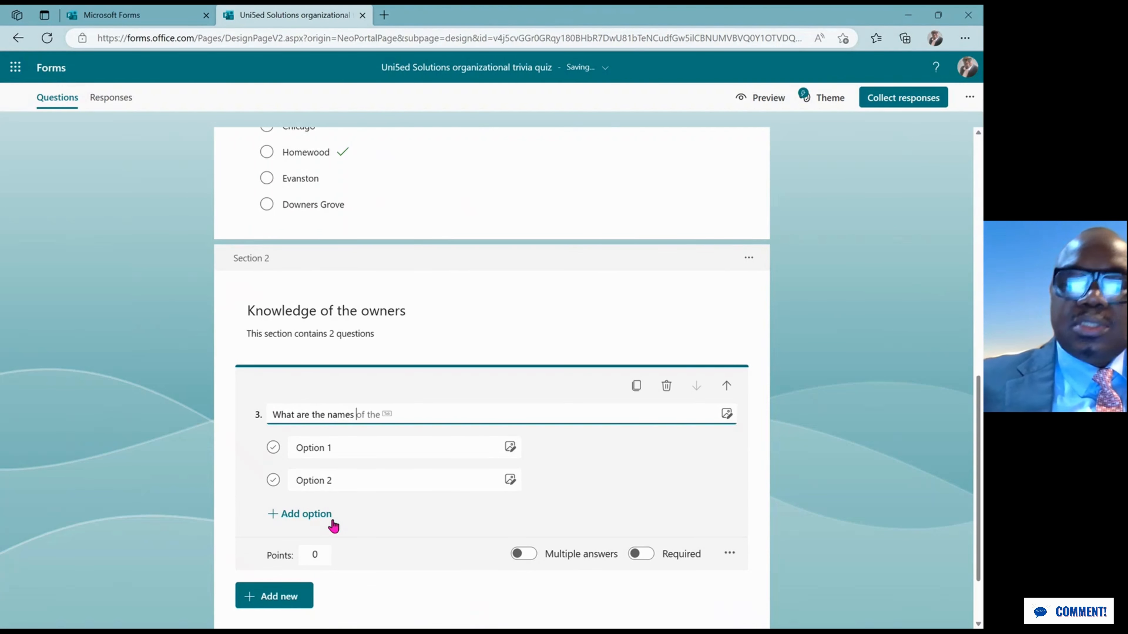
type(" of the")
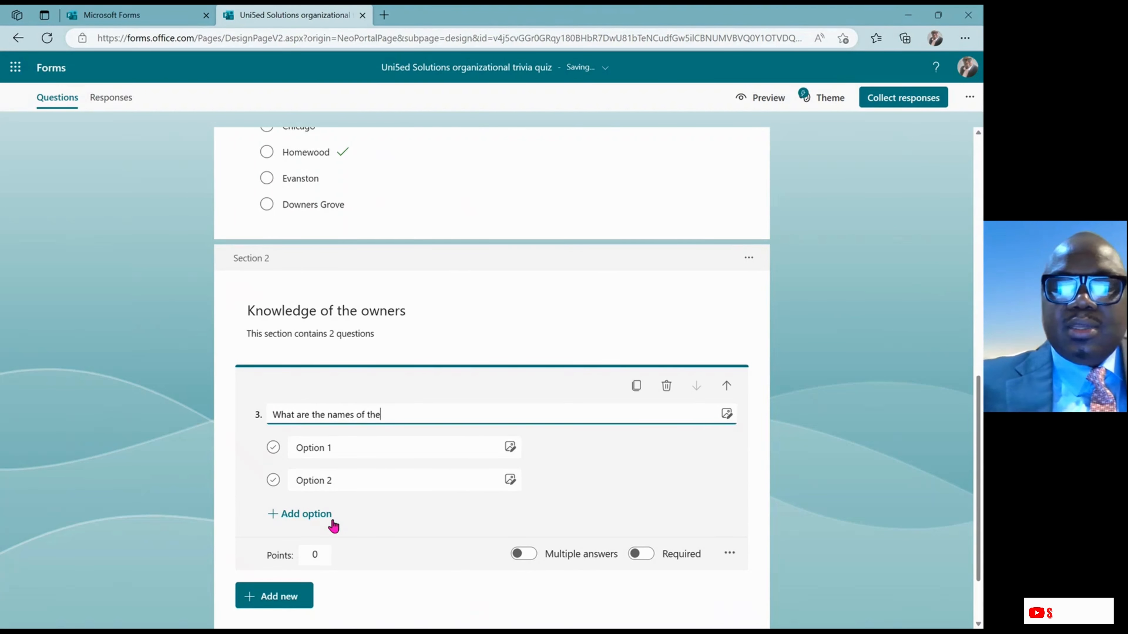
type(" owner")
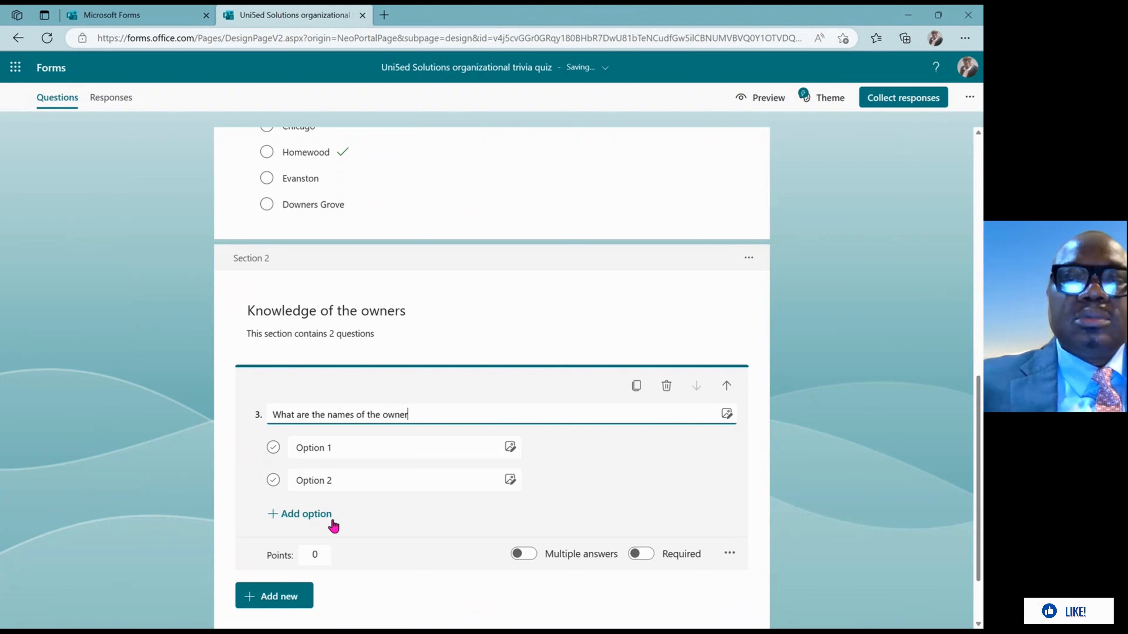
type("s of ")
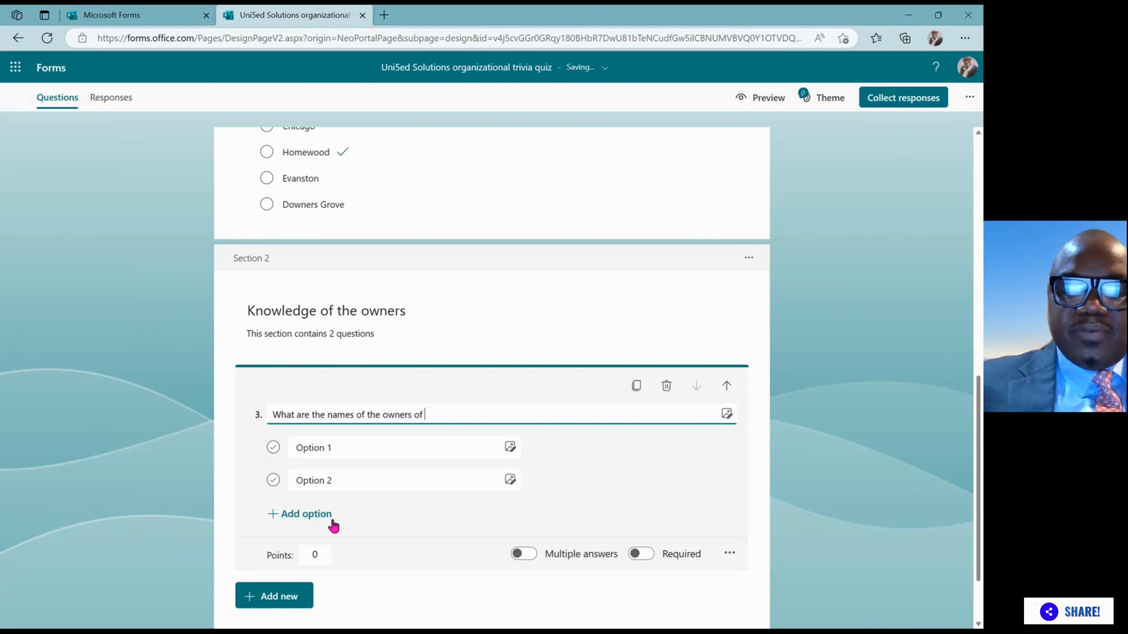
type("Uni")
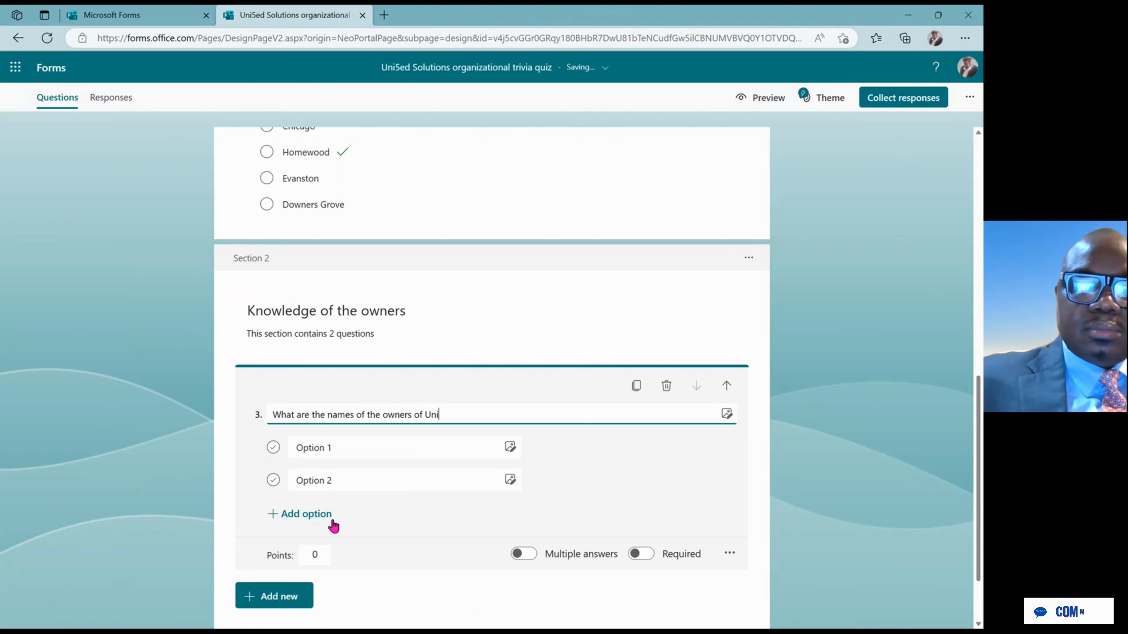
type("ed")
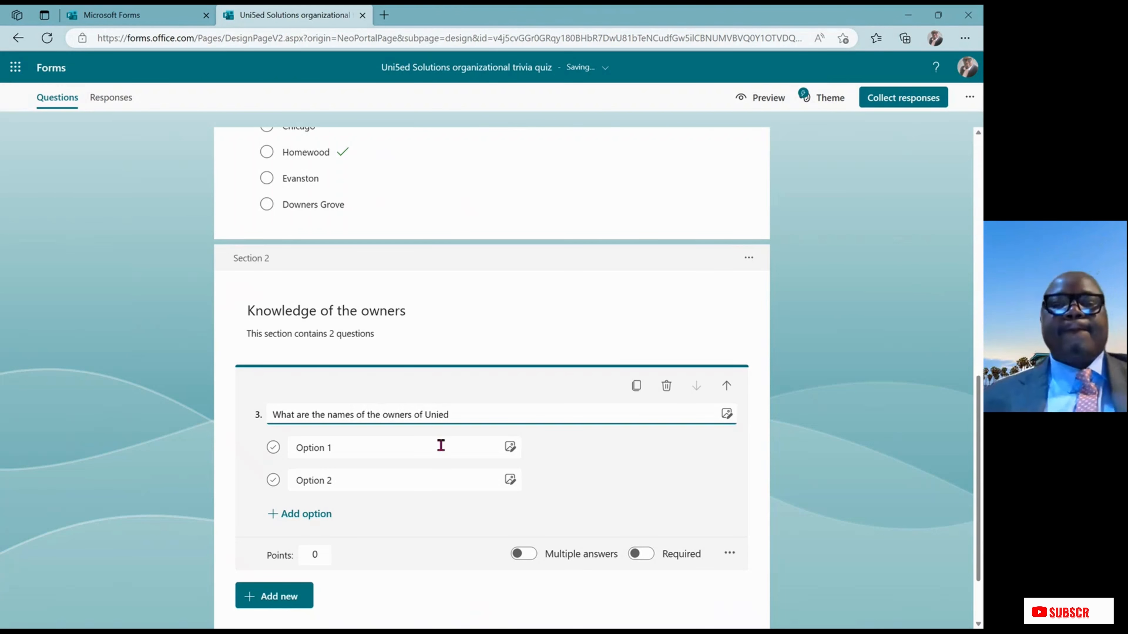
left_click(323, 447)
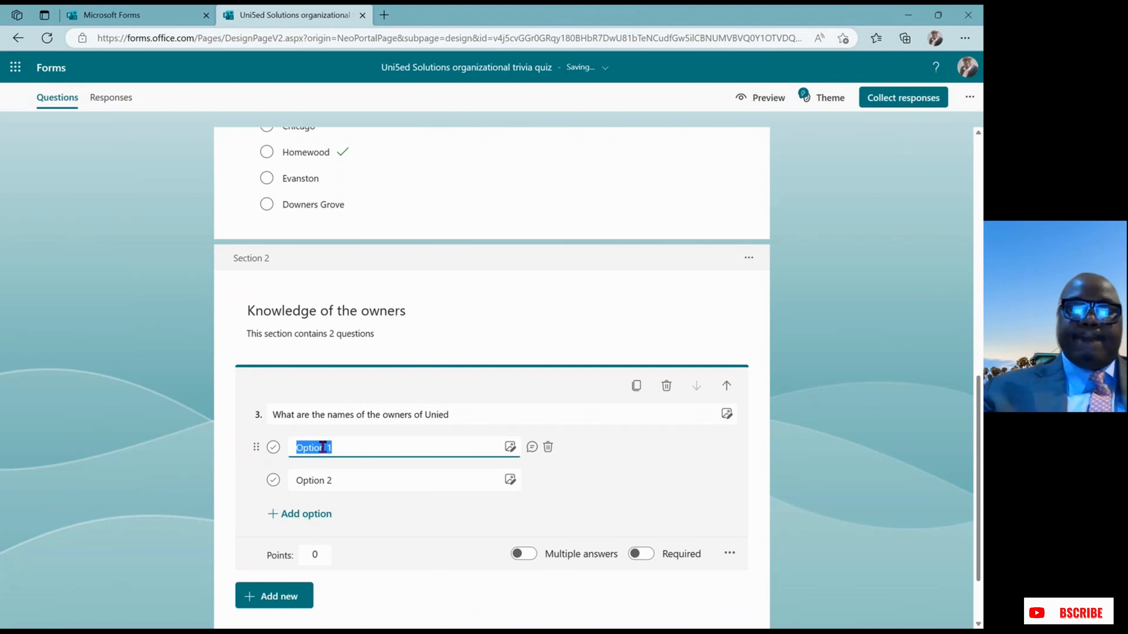
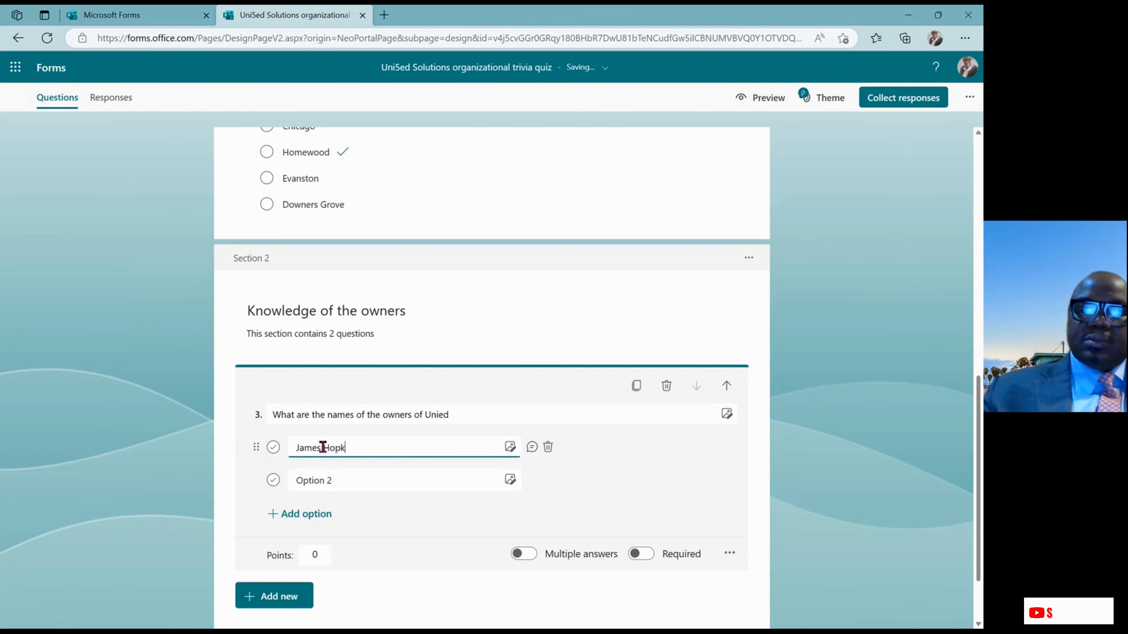
Replace Option 1 and Option 2 with the first two owners' full names
left_click(326, 481)
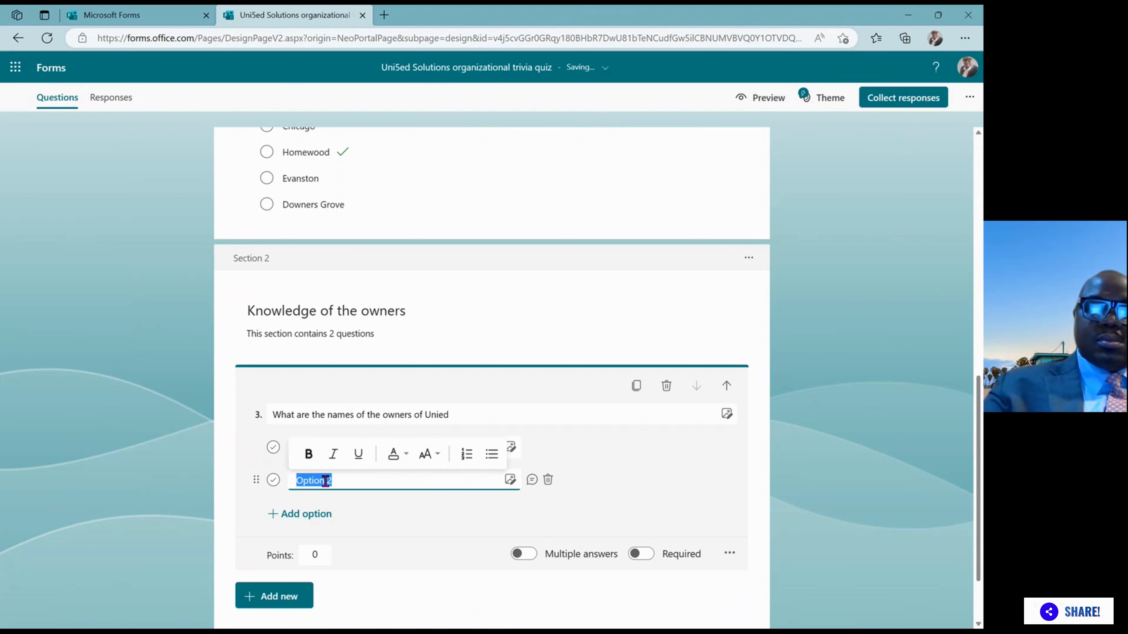
key("BackSpace")
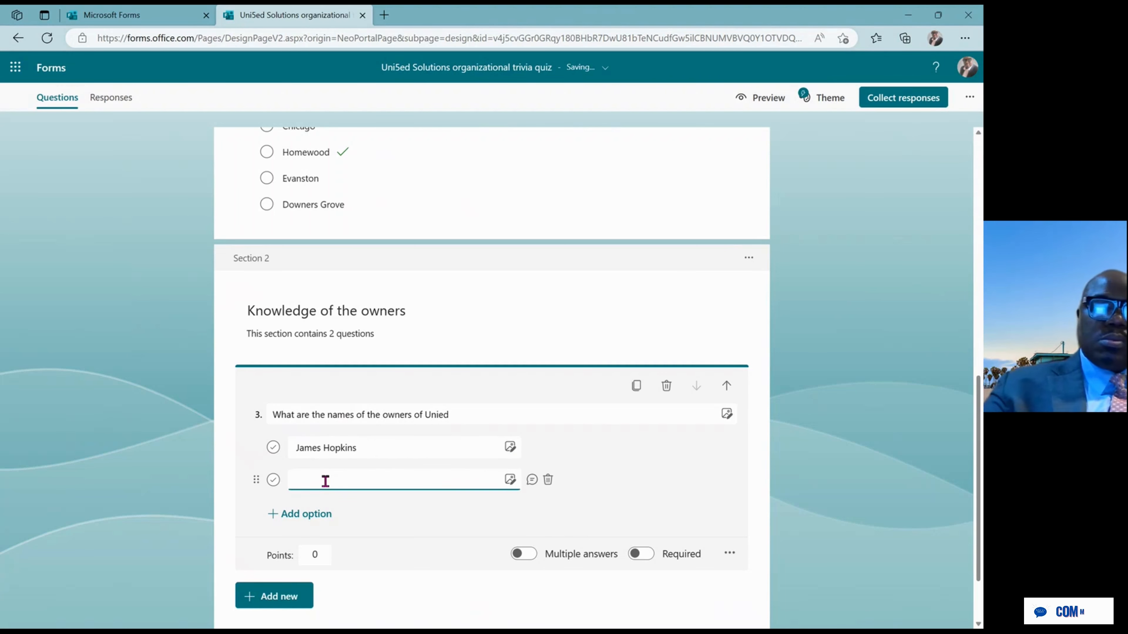
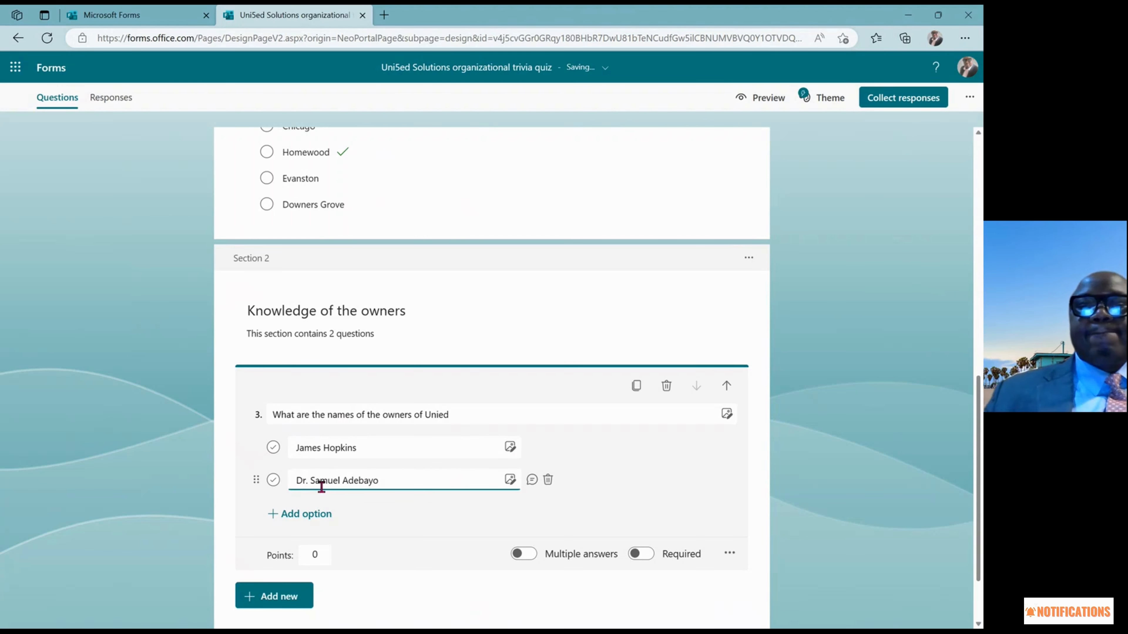
Add three more answer choices holding the remaining owners' full names
left_click(293, 514)
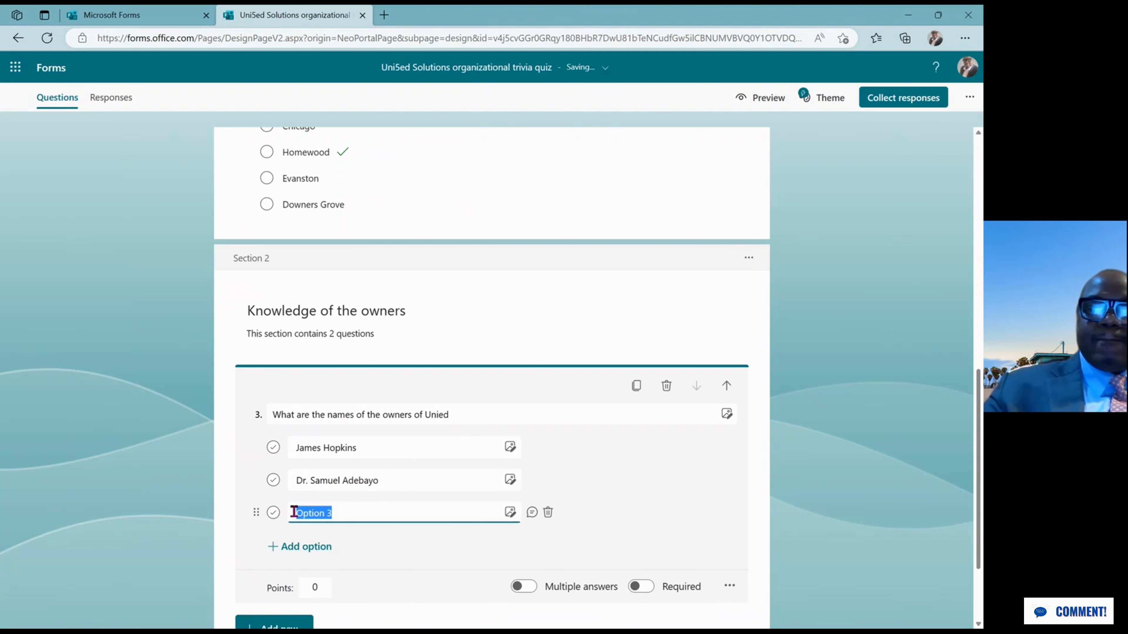
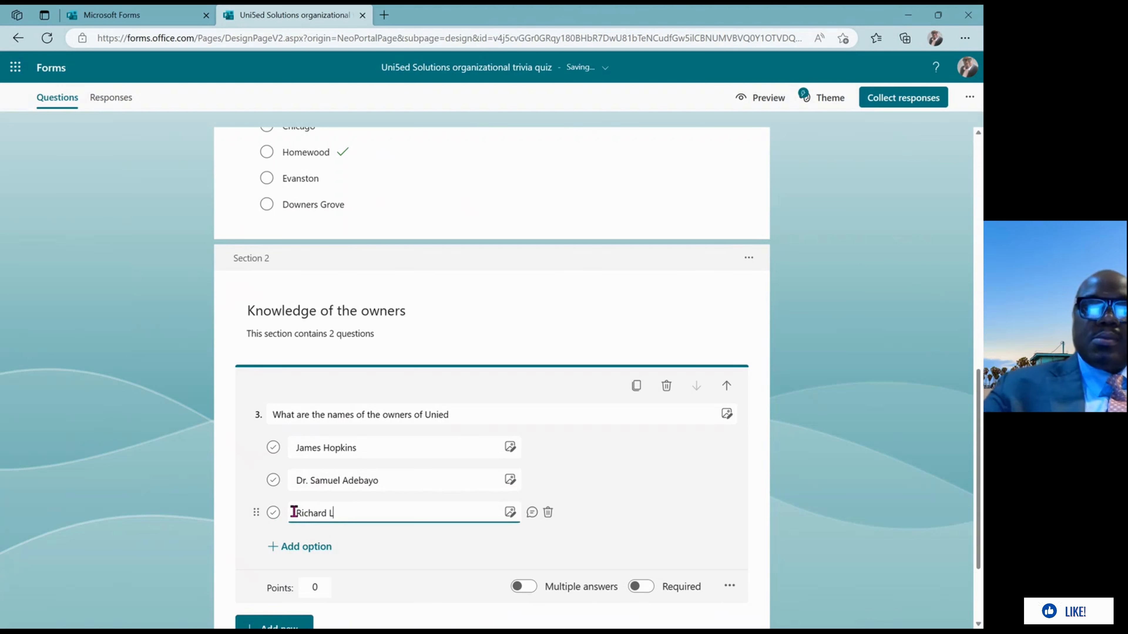
left_click(272, 551)
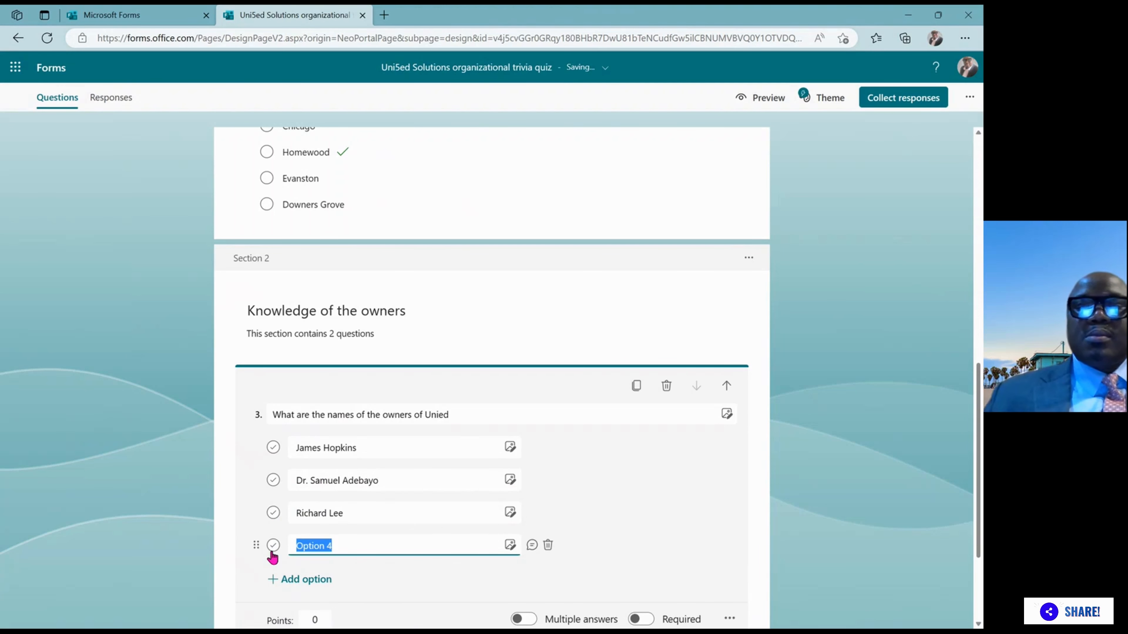
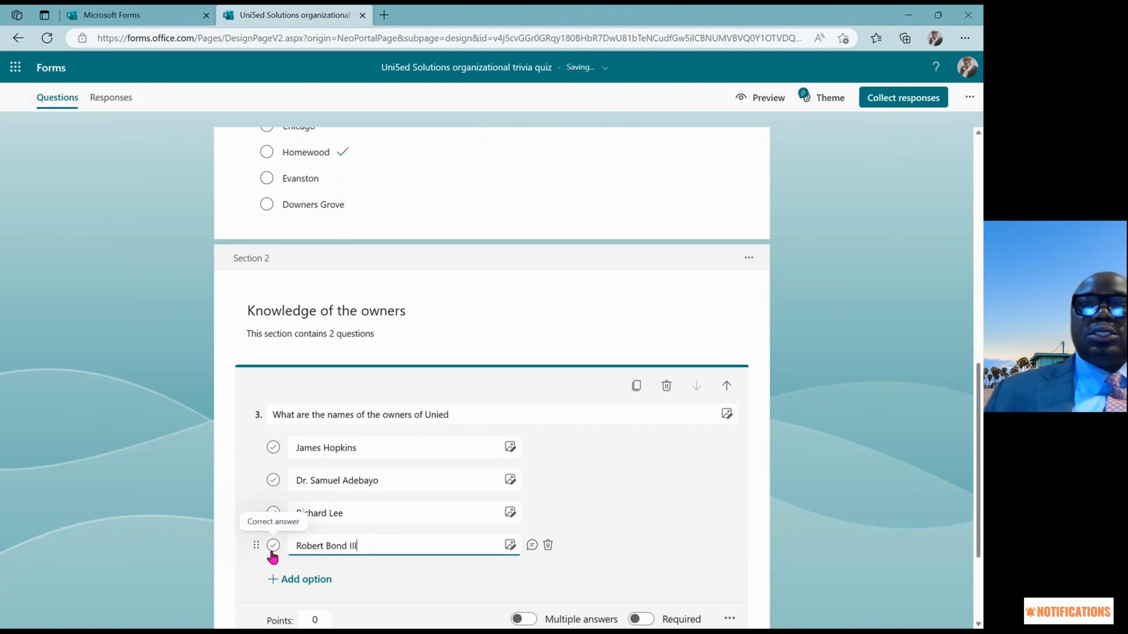
left_click(296, 582)
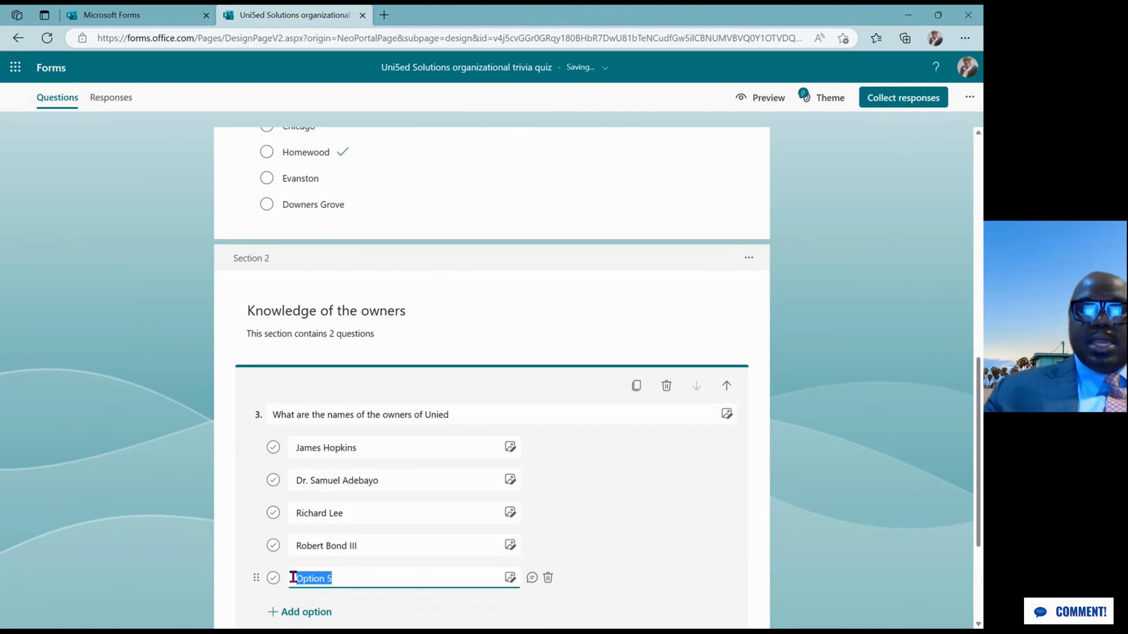
type("Ike")
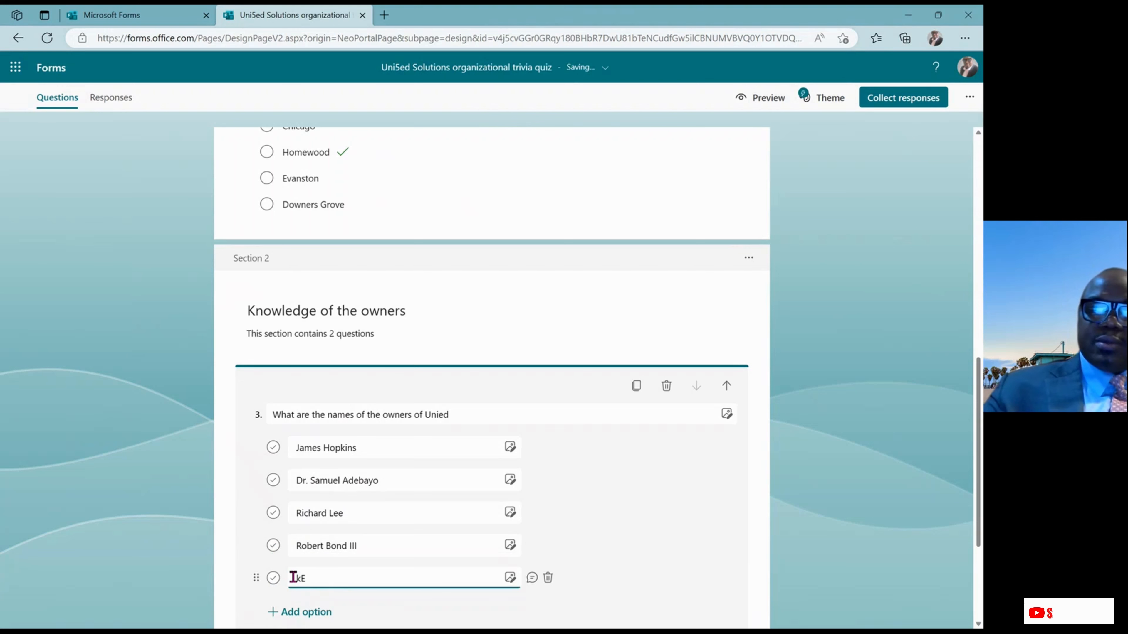
type("VIN")
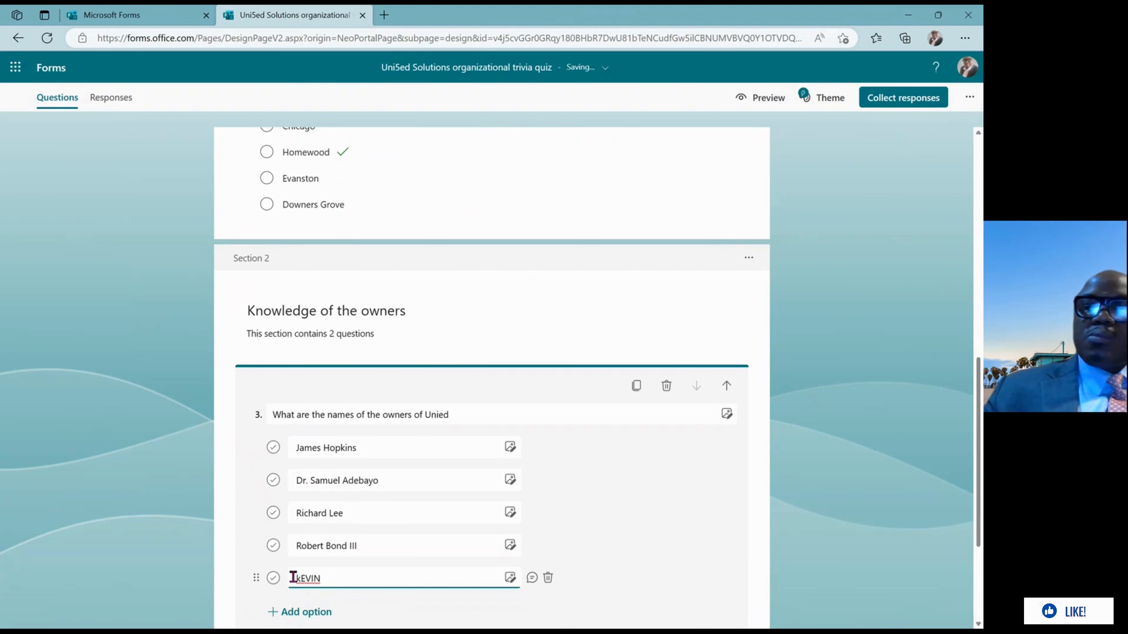
key("BackSpace")
key("BackSpace")
key("BackSpace")
key("BackSpace")
key("BackSpace")
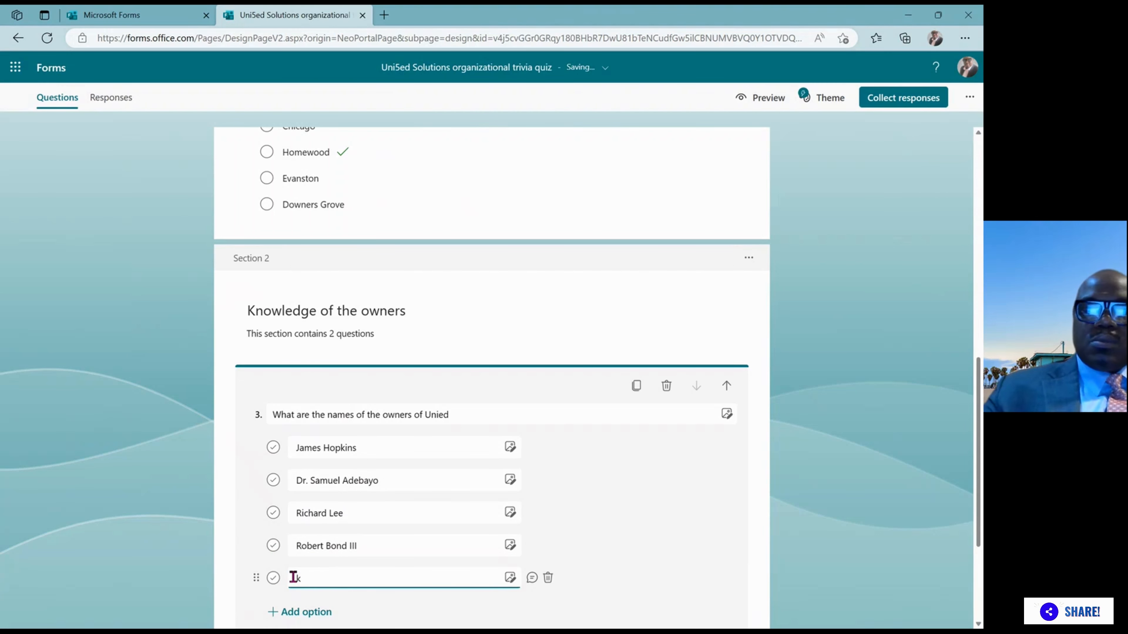
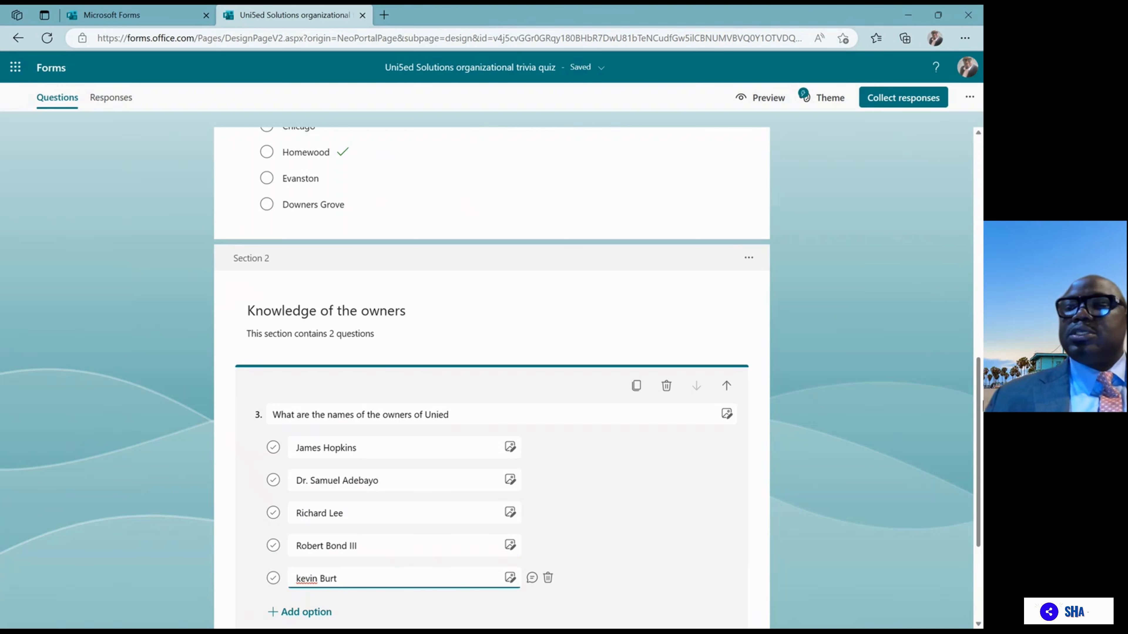
left_click_drag(980, 422, 980, 482)
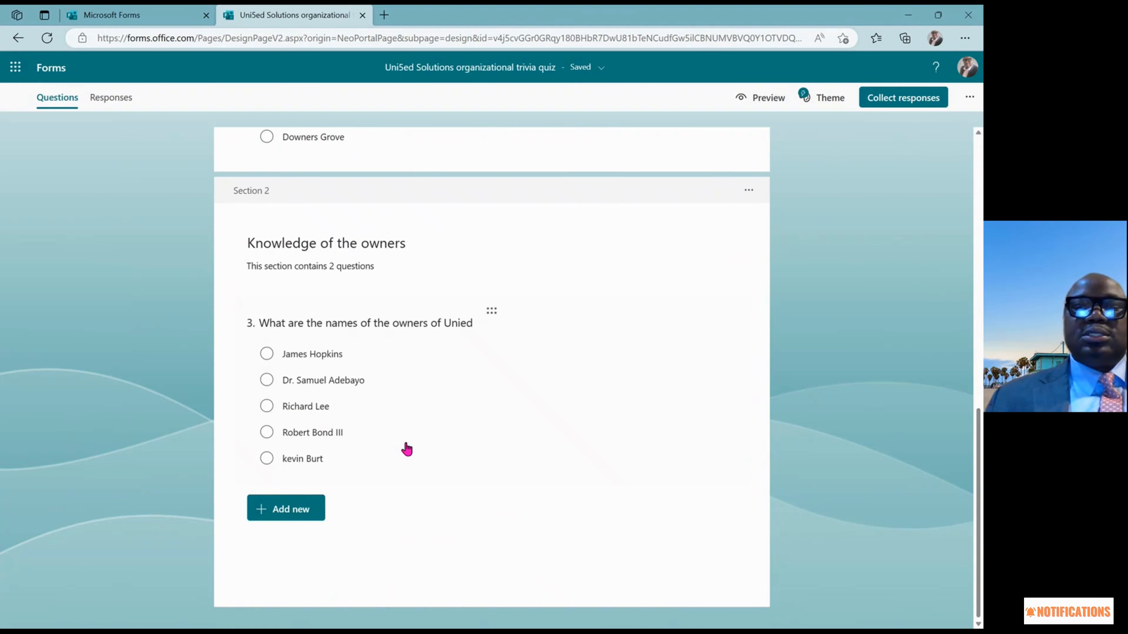
Make question 3 worth 10 points, required, and allow multiple answers
left_click(377, 441)
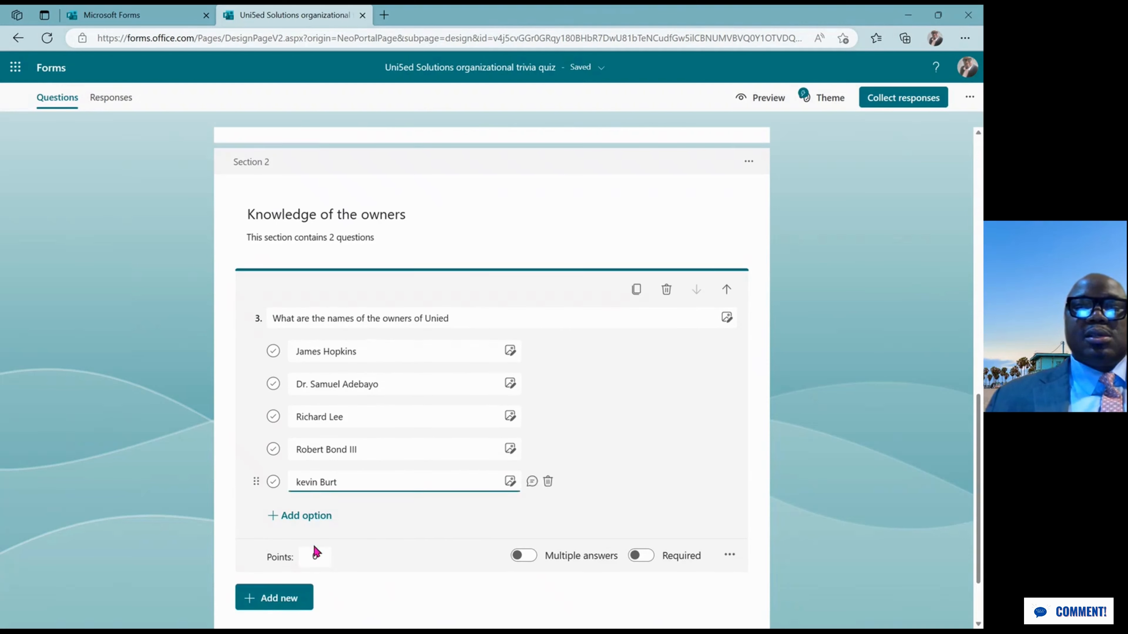
left_click(321, 554)
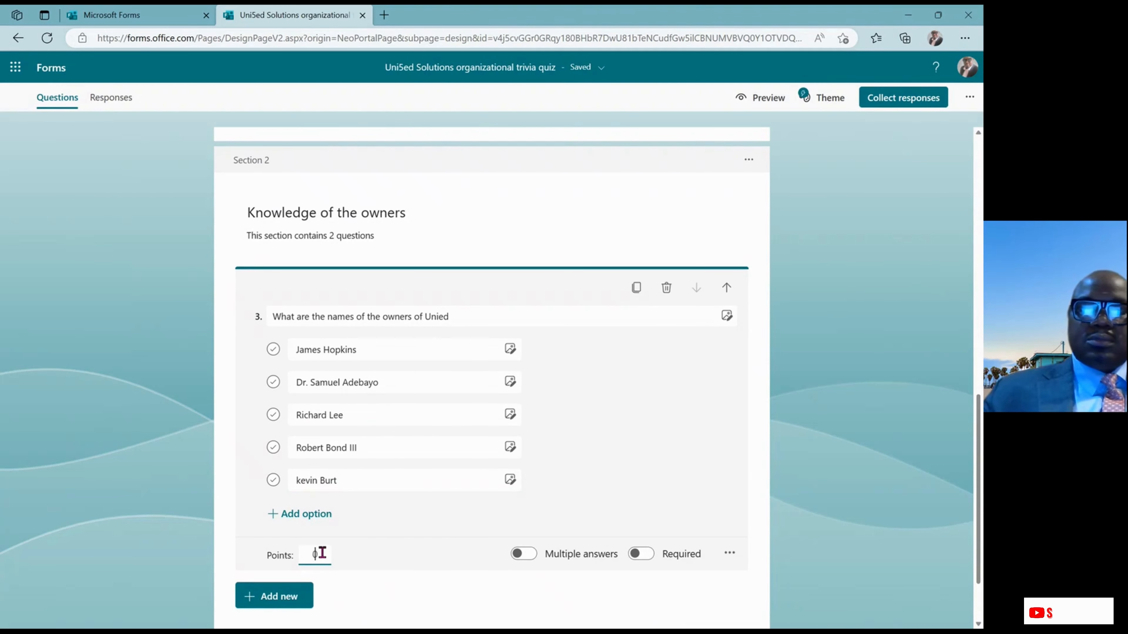
type("10")
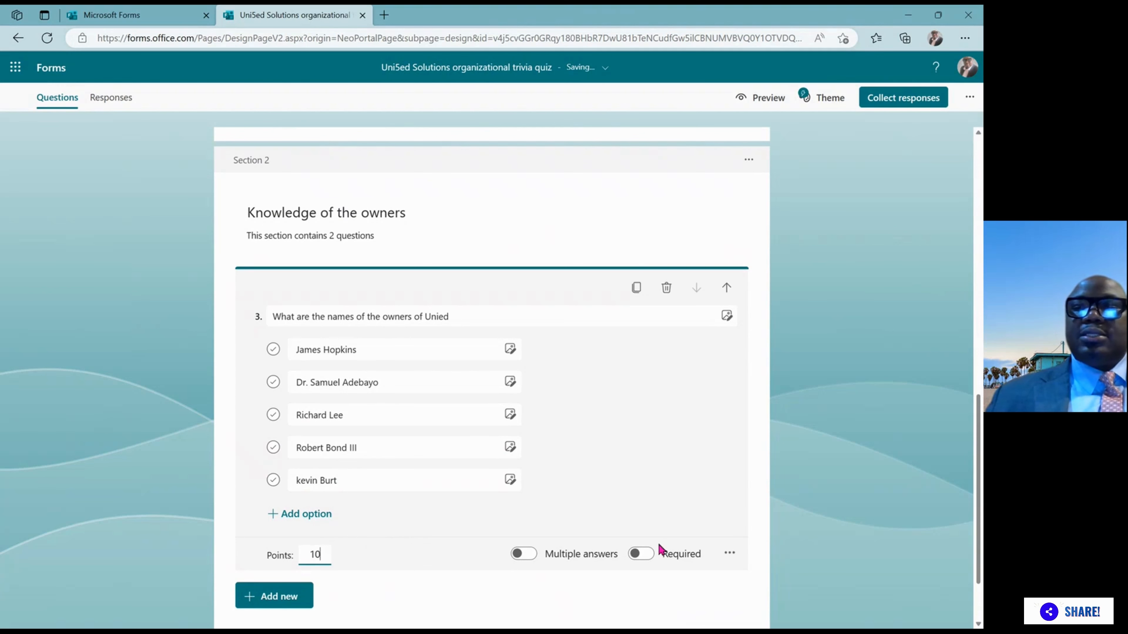
left_click(645, 556)
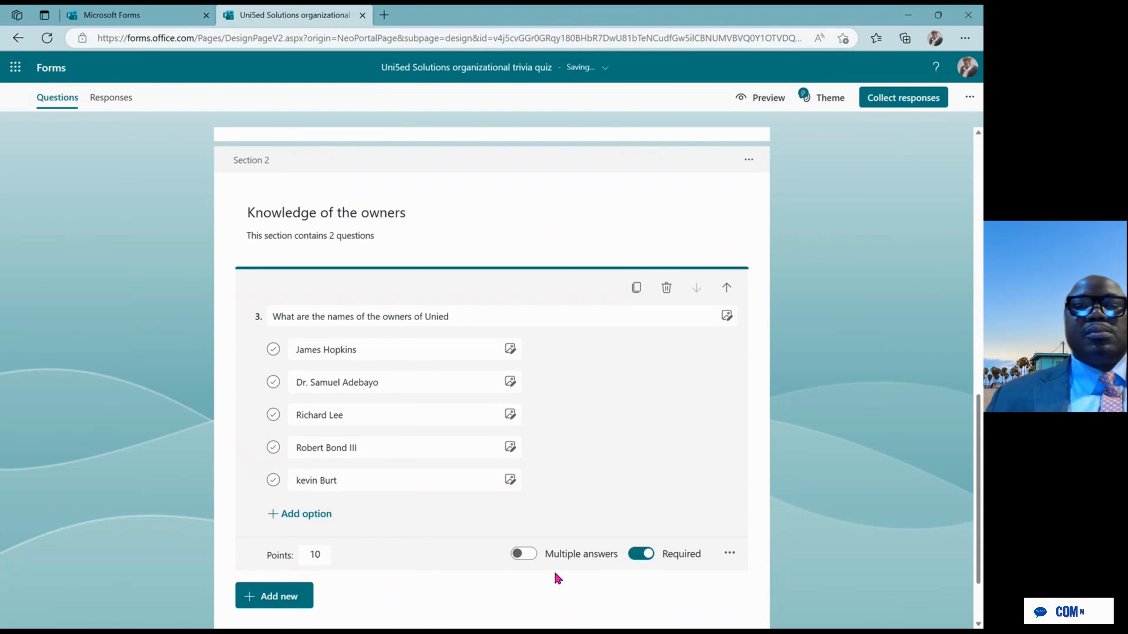
left_click(520, 556)
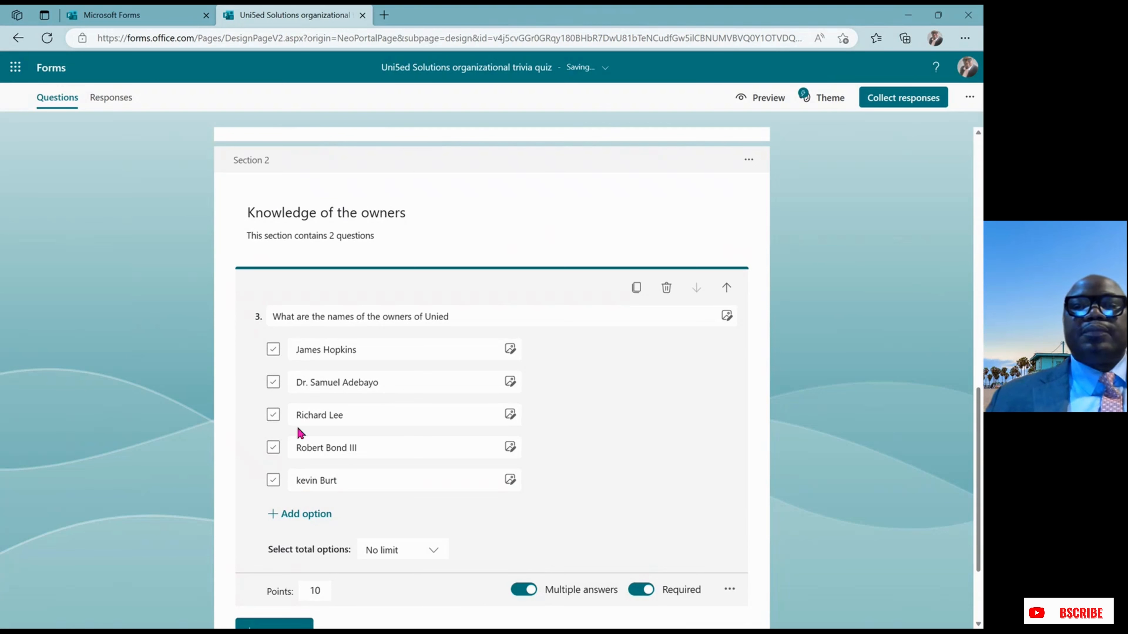
Mark the second, fourth and fifth owner names as correct for question 3
left_click(273, 382)
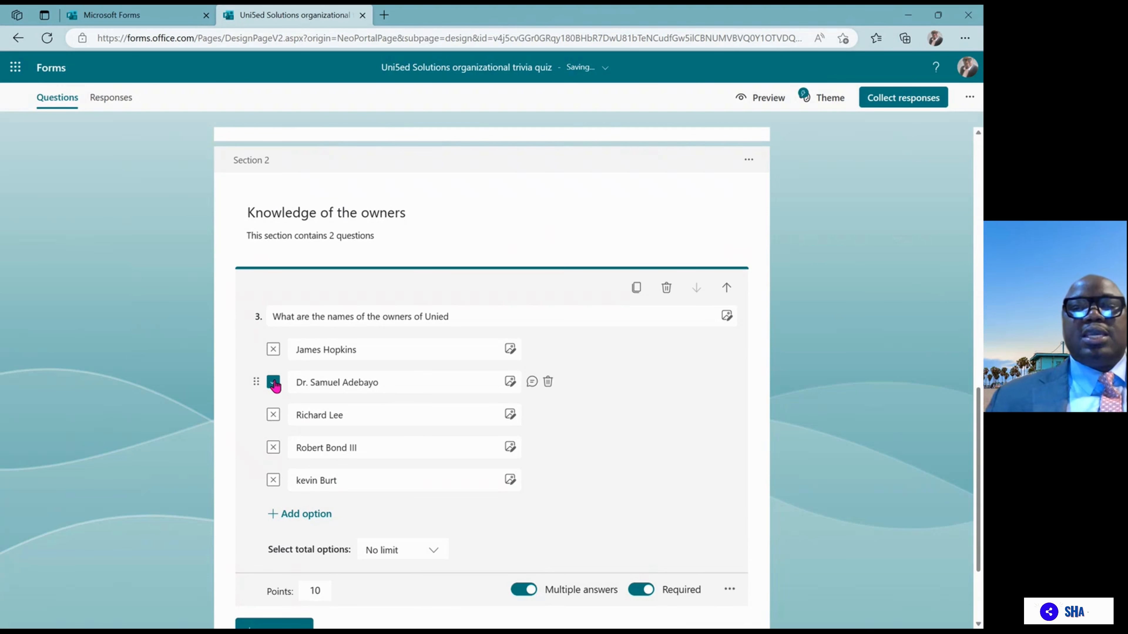
left_click(273, 448)
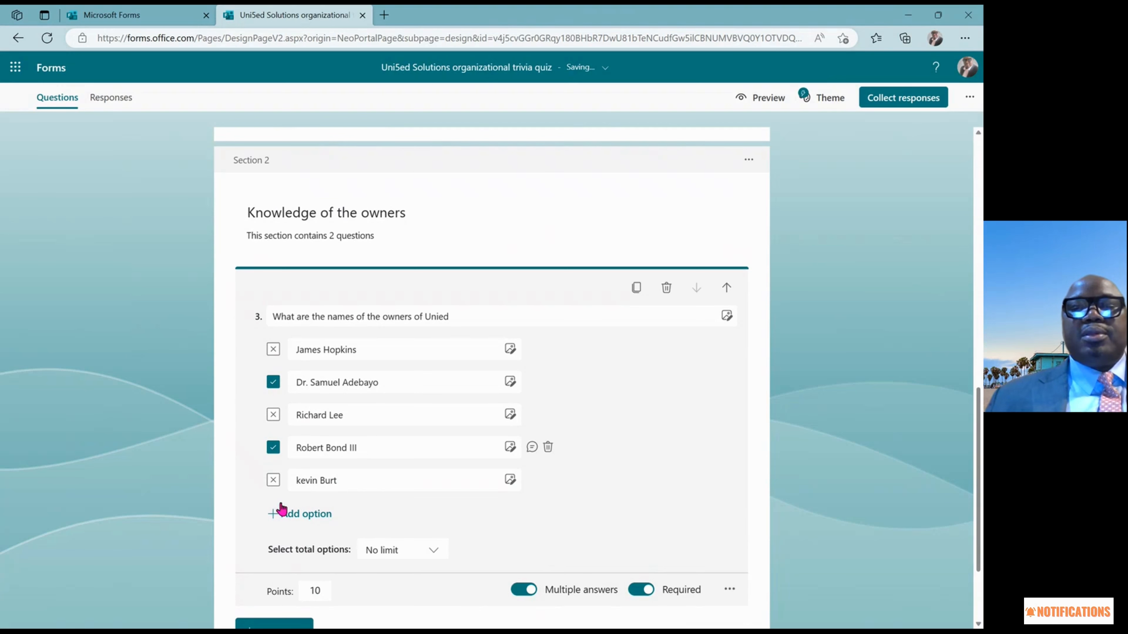
left_click(273, 481)
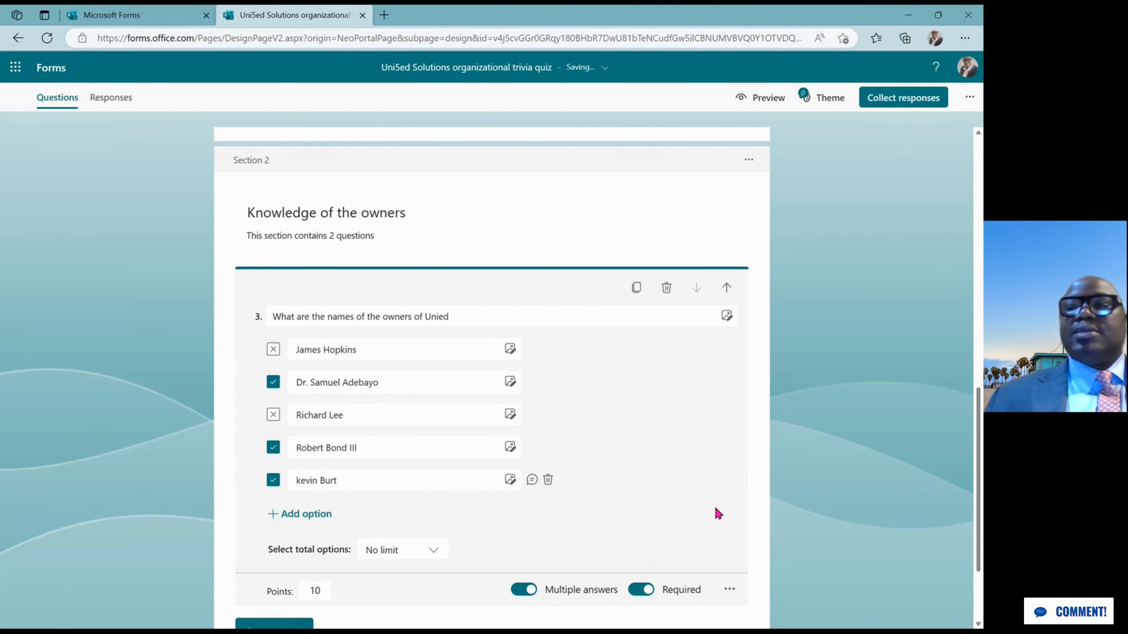
scroll(980, 421, "down", 3)
left_click(753, 531)
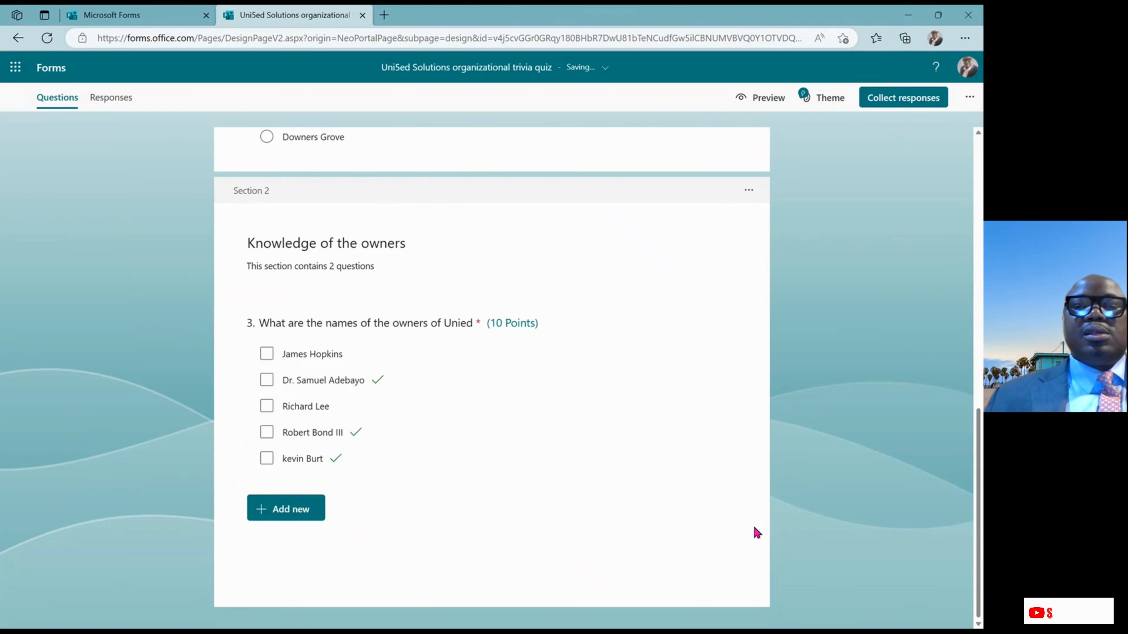
left_click(502, 460)
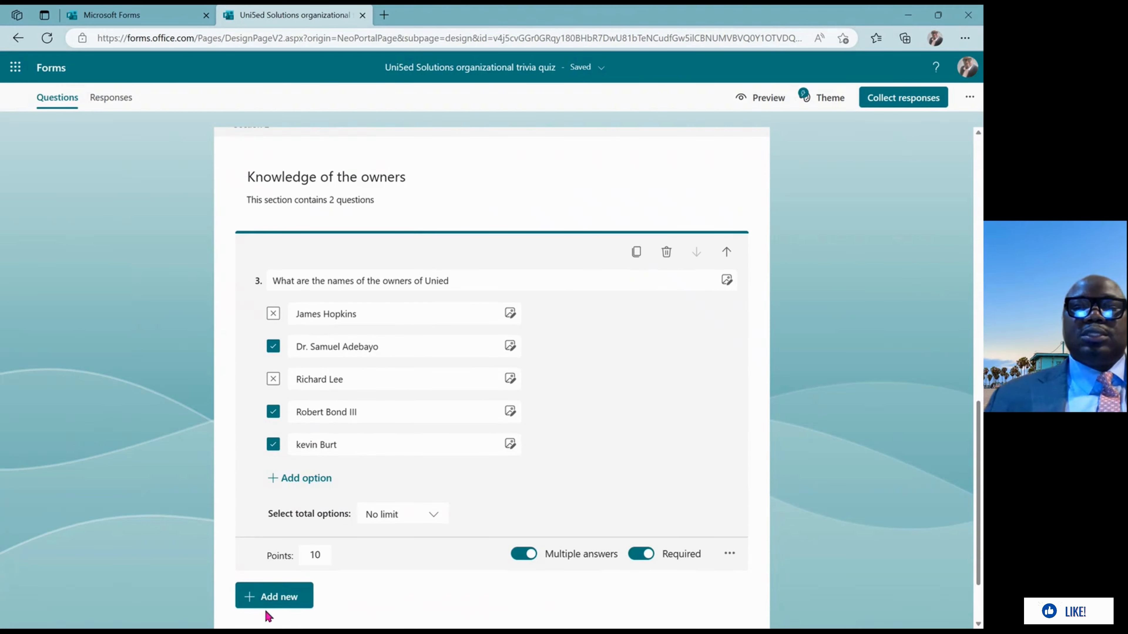
left_click(275, 598)
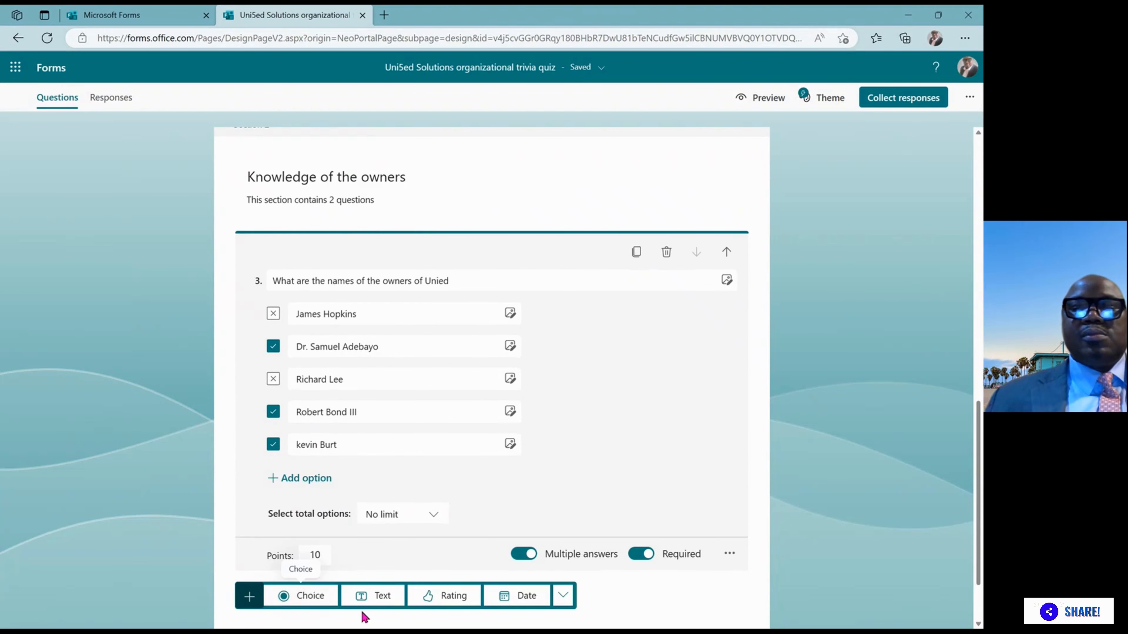
Add text question 4 titled 'Which of the owners coined the name Uni5ed'
left_click(383, 596)
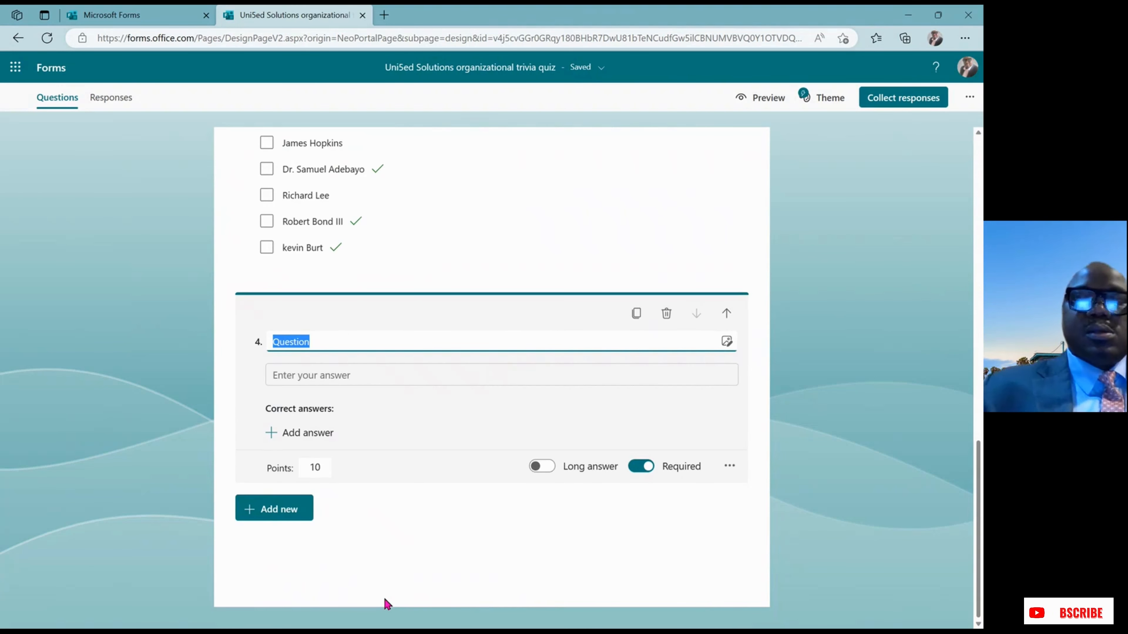
type("W")
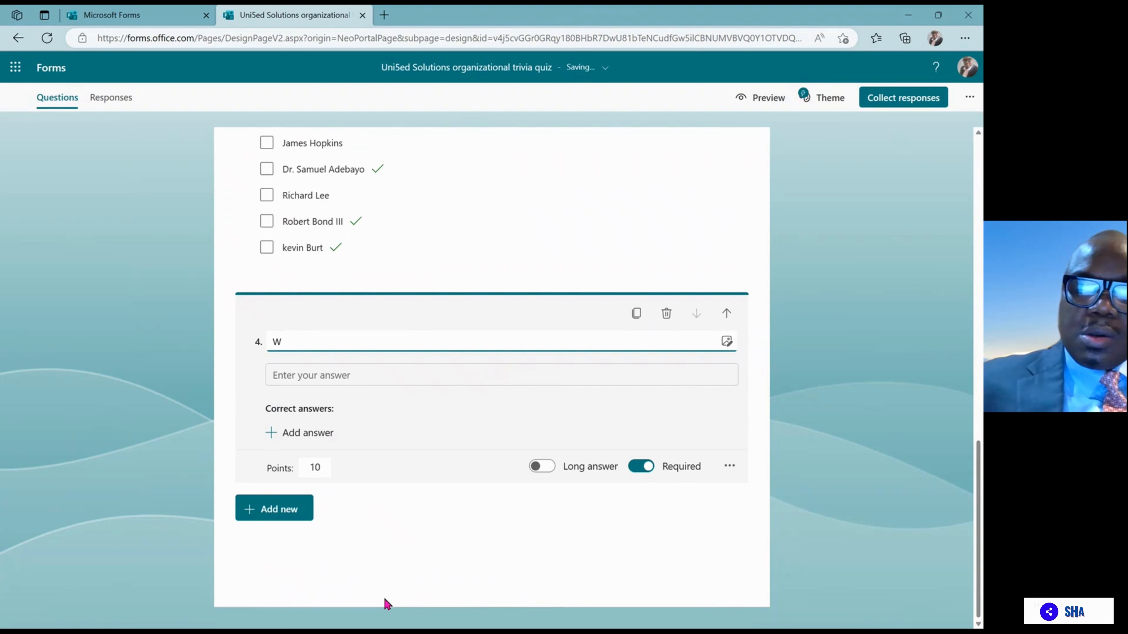
type("ho")
key("BackSpace")
key("BackSpace")
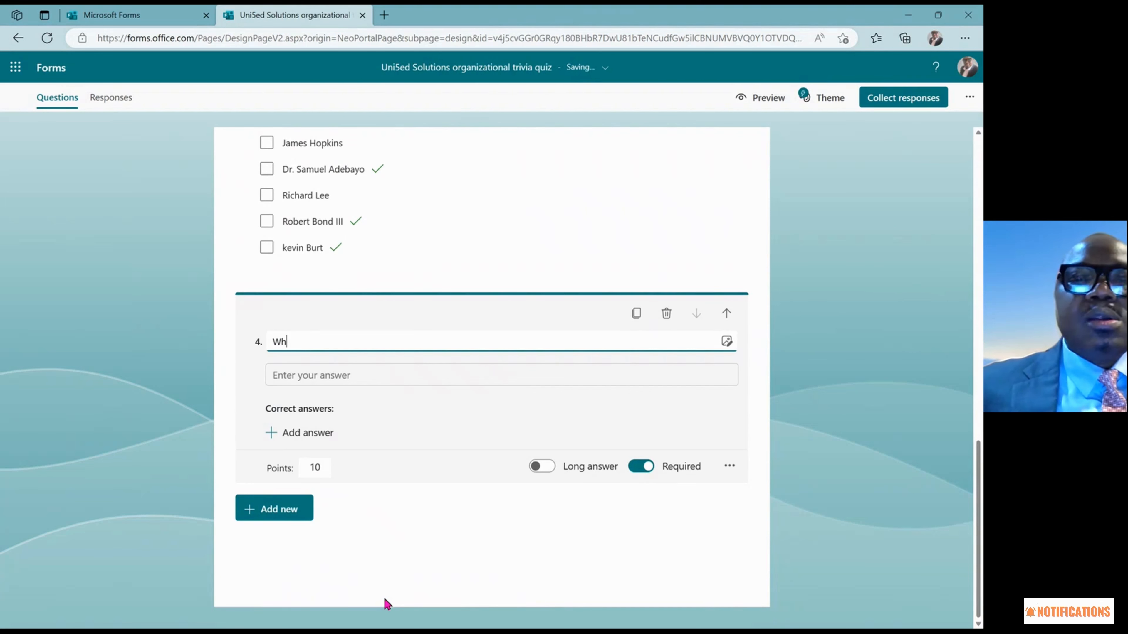
type("ich")
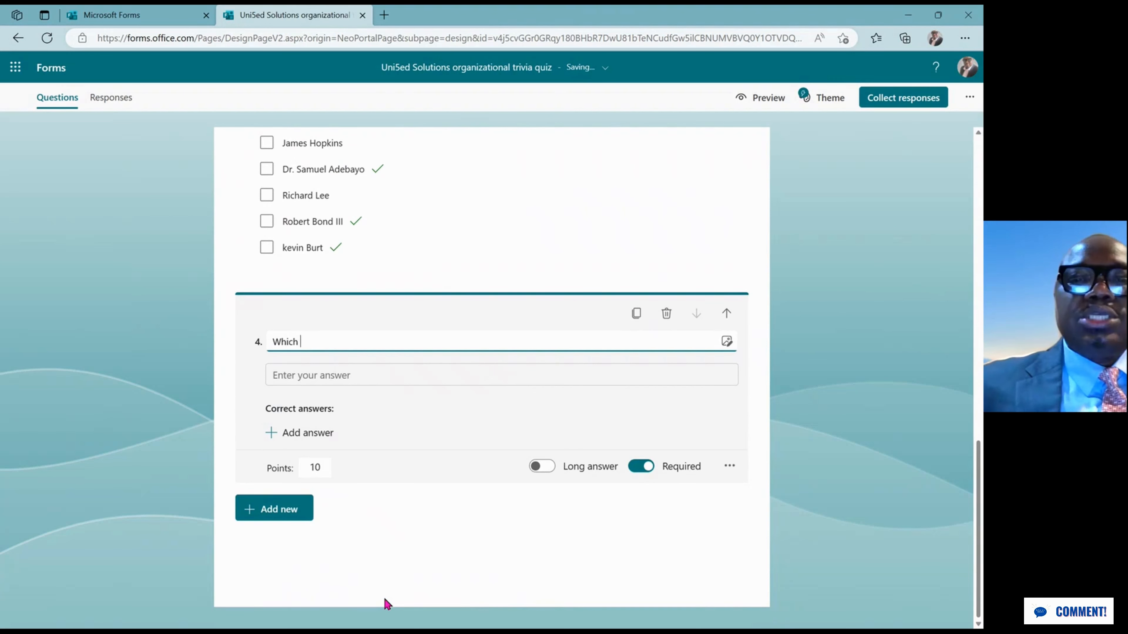
type(" of teh")
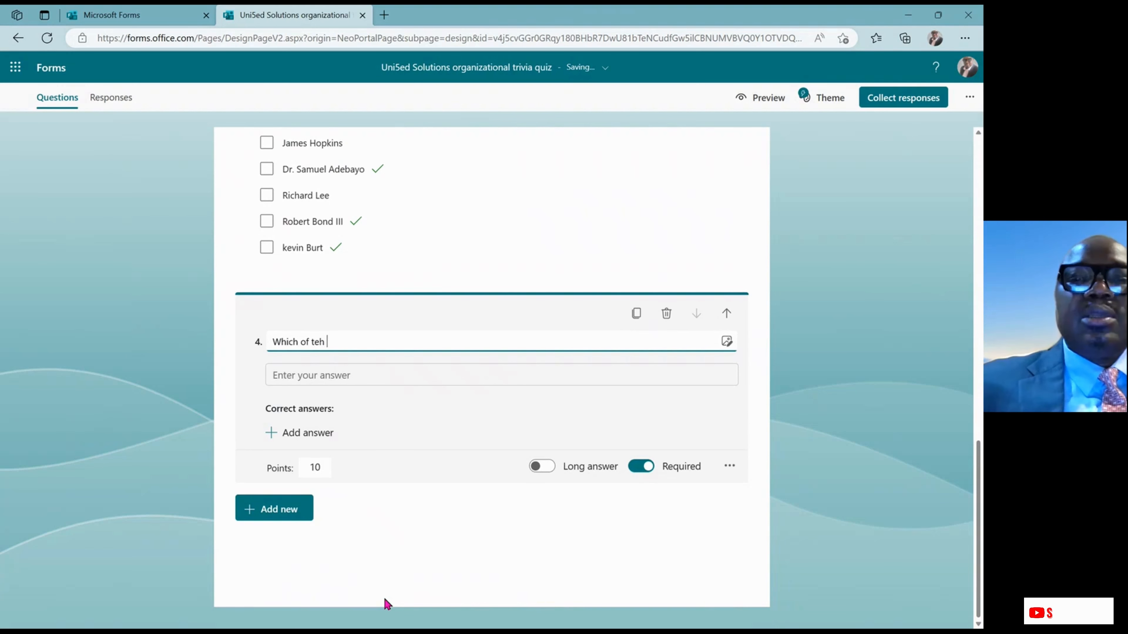
key("BackSpace")
key("BackSpace")
key("BackSpace")
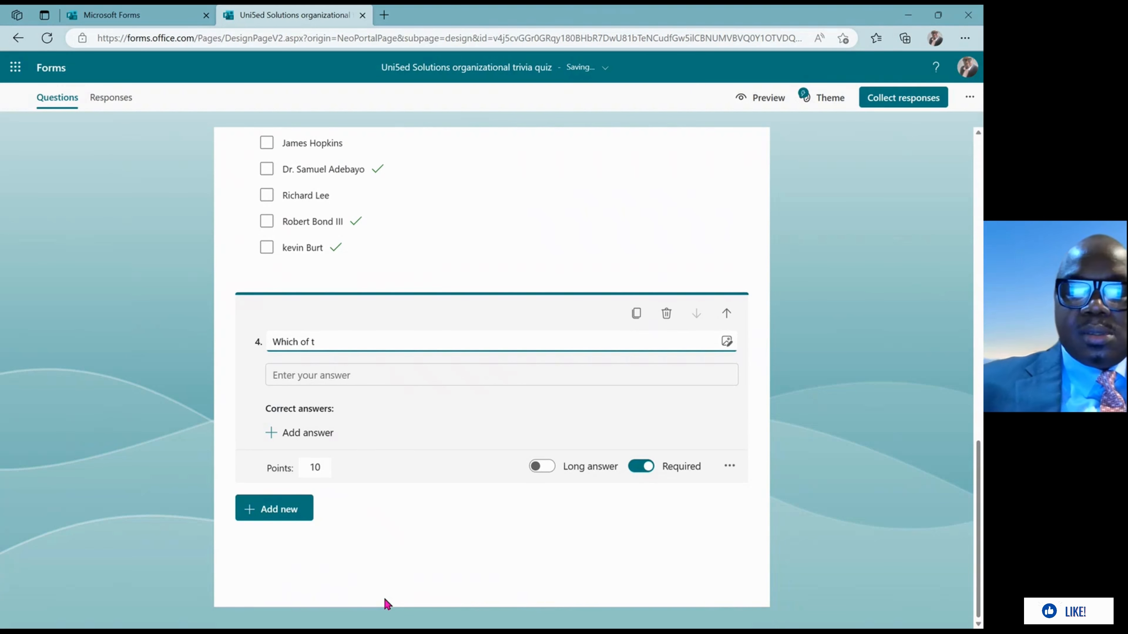
type("he owne")
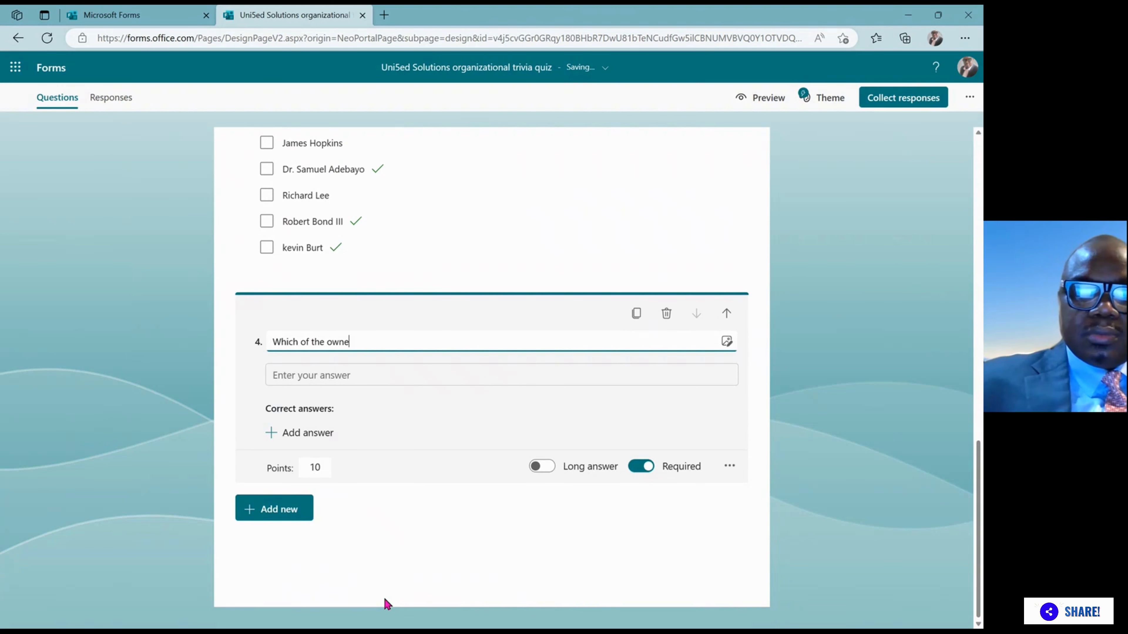
type("rs coin")
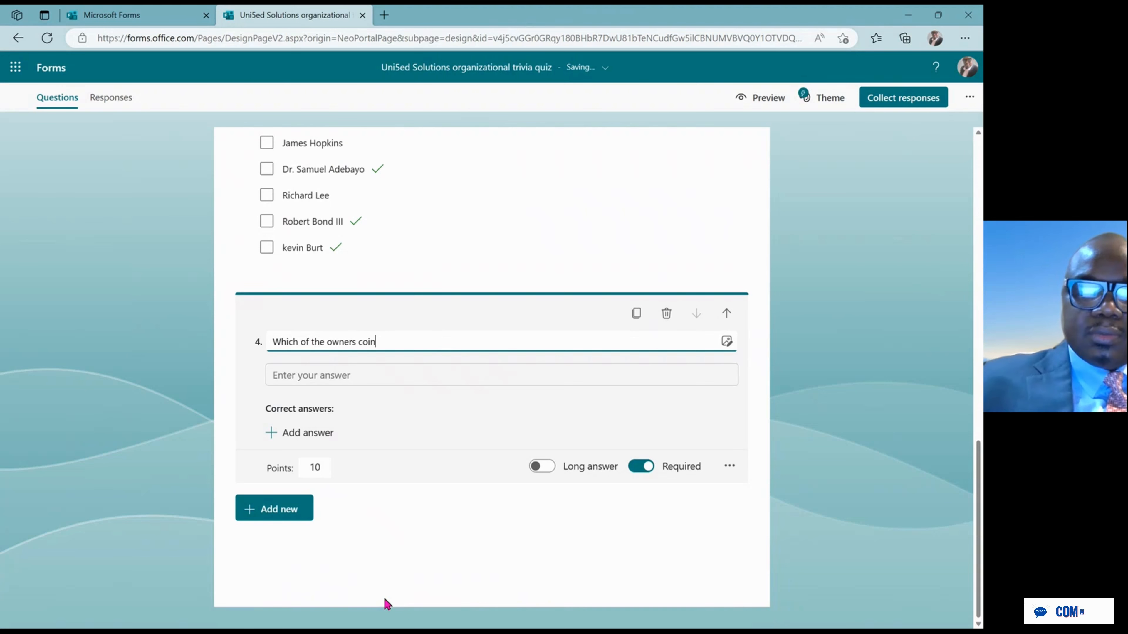
type("ed the ")
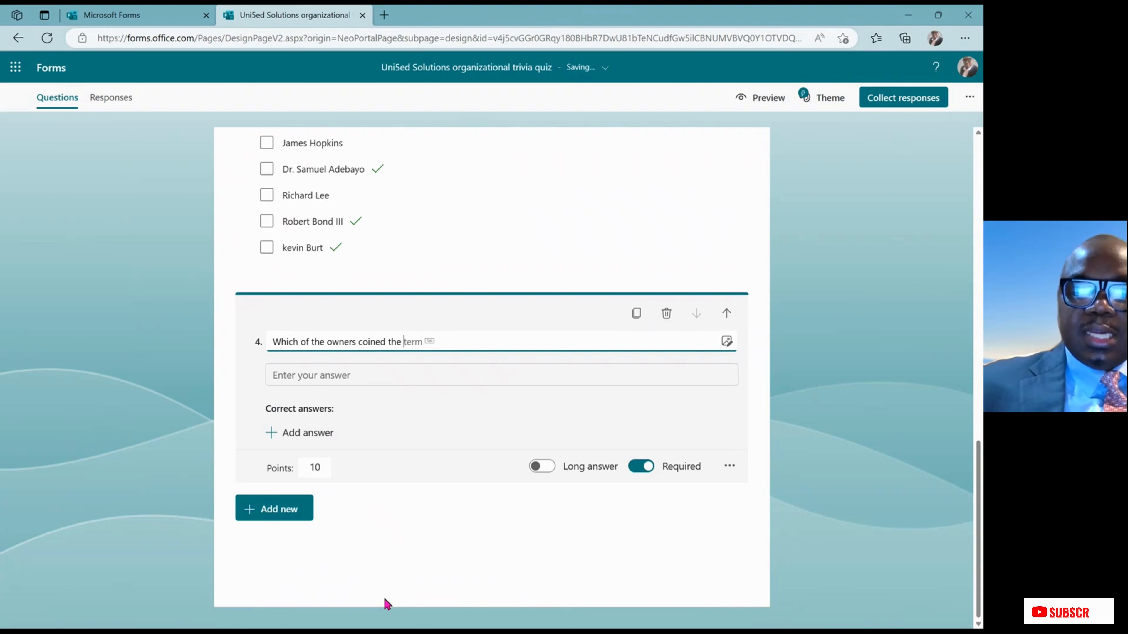
type("na")
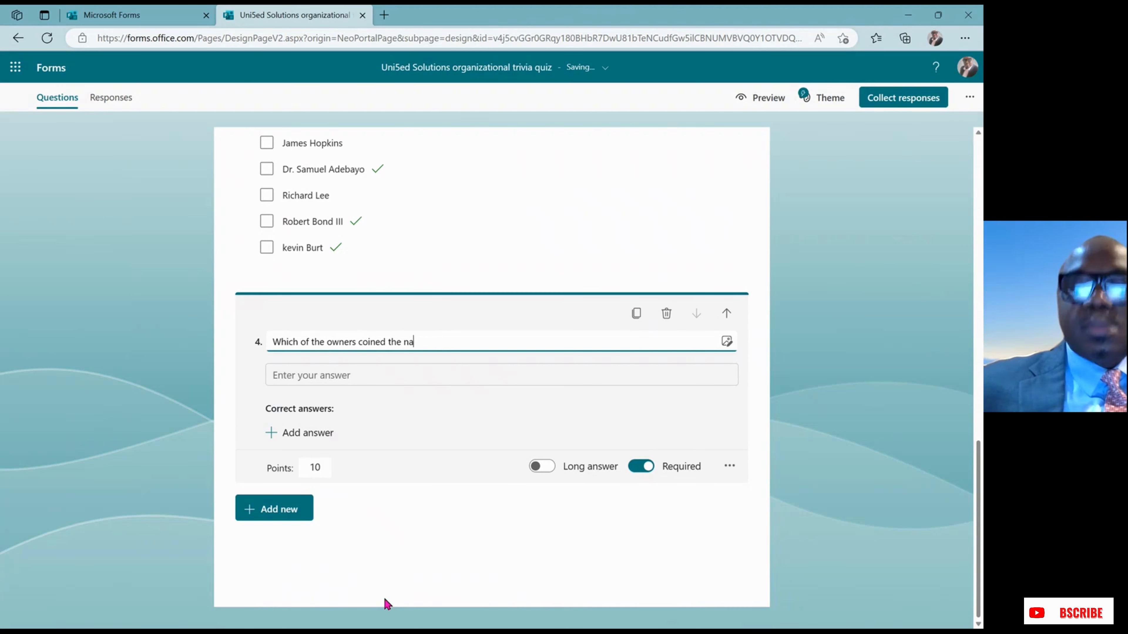
type("me Uni")
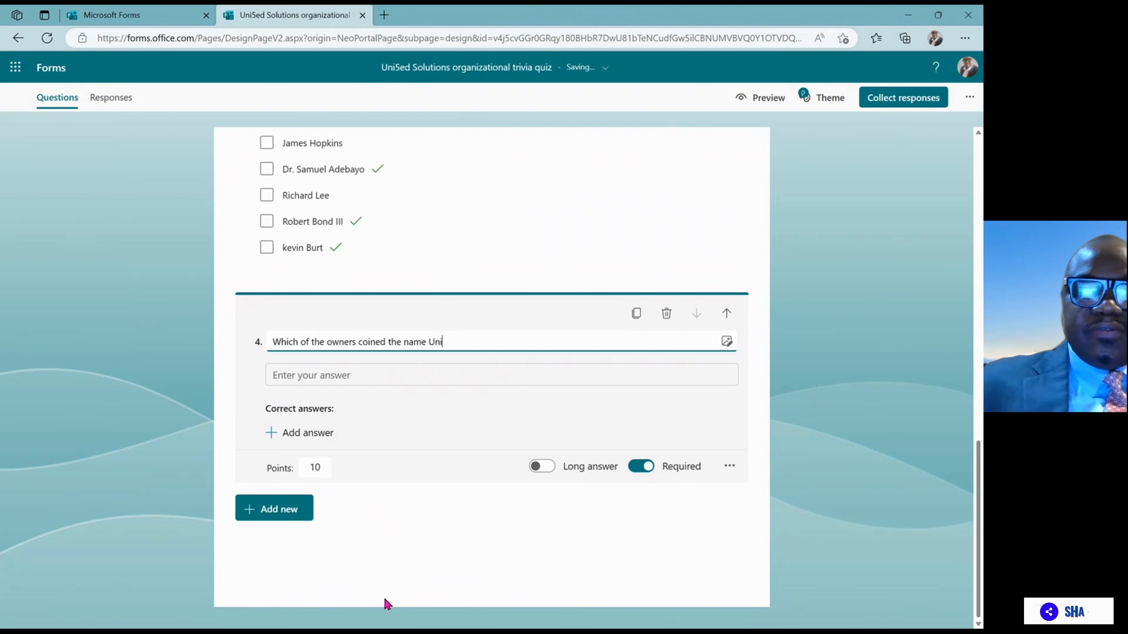
type("5ed")
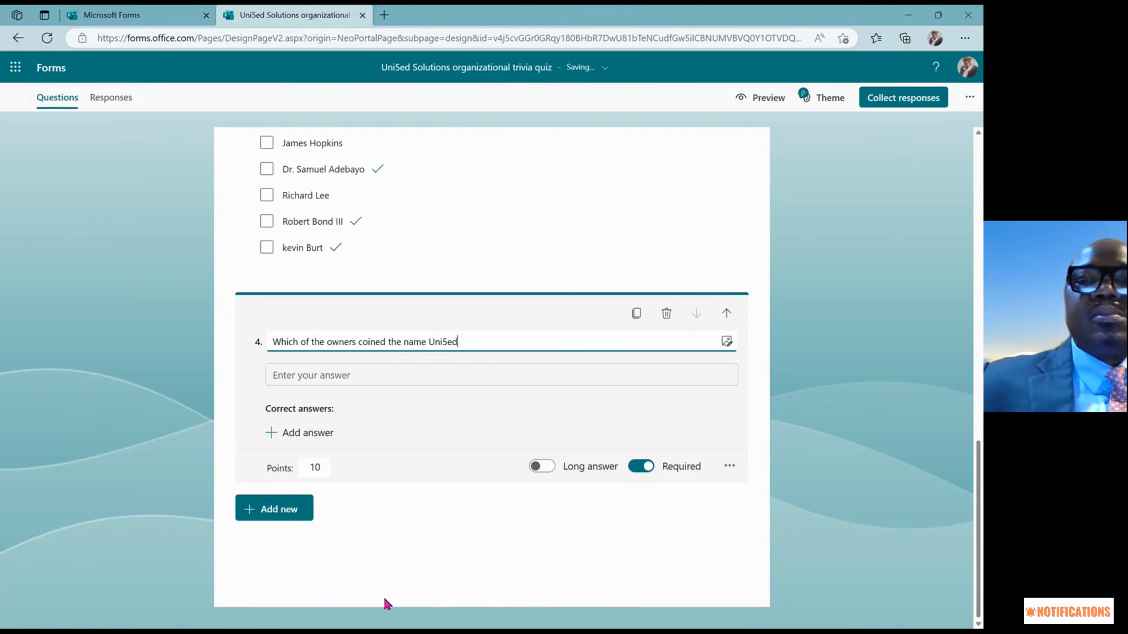
left_click(405, 378)
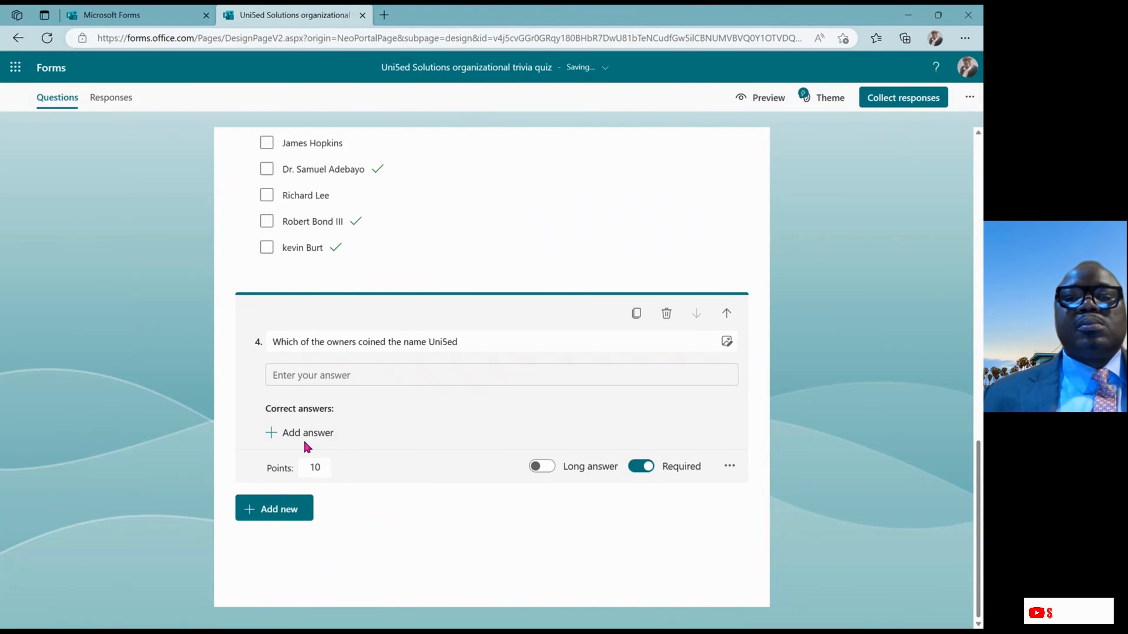
Enter one owner's full name as question 4's correct answer and select its points value
left_click(288, 435)
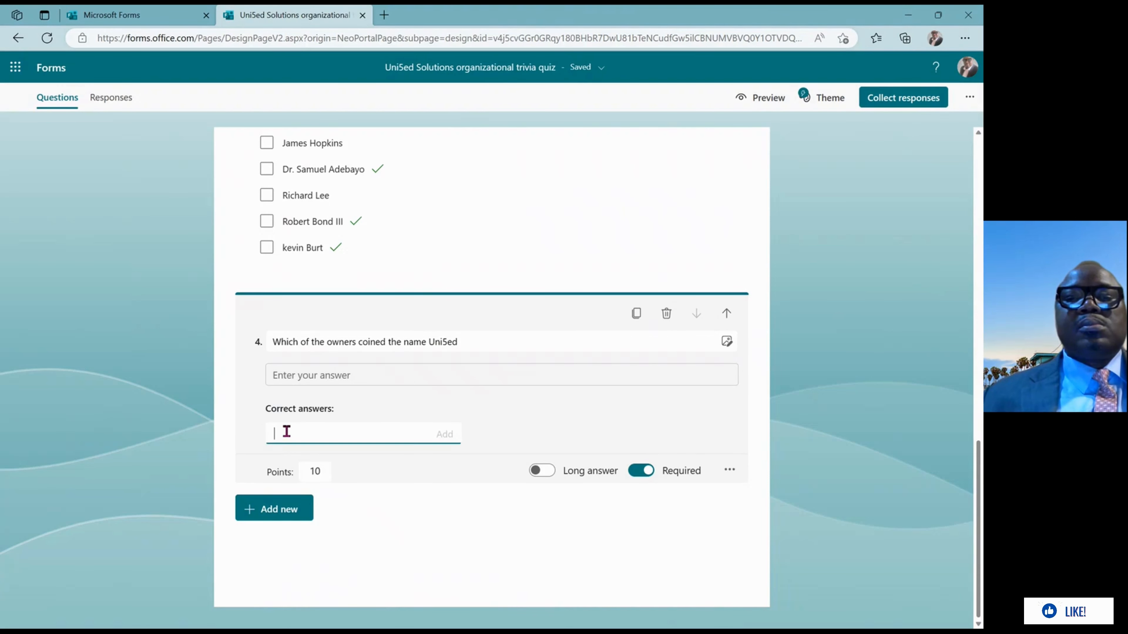
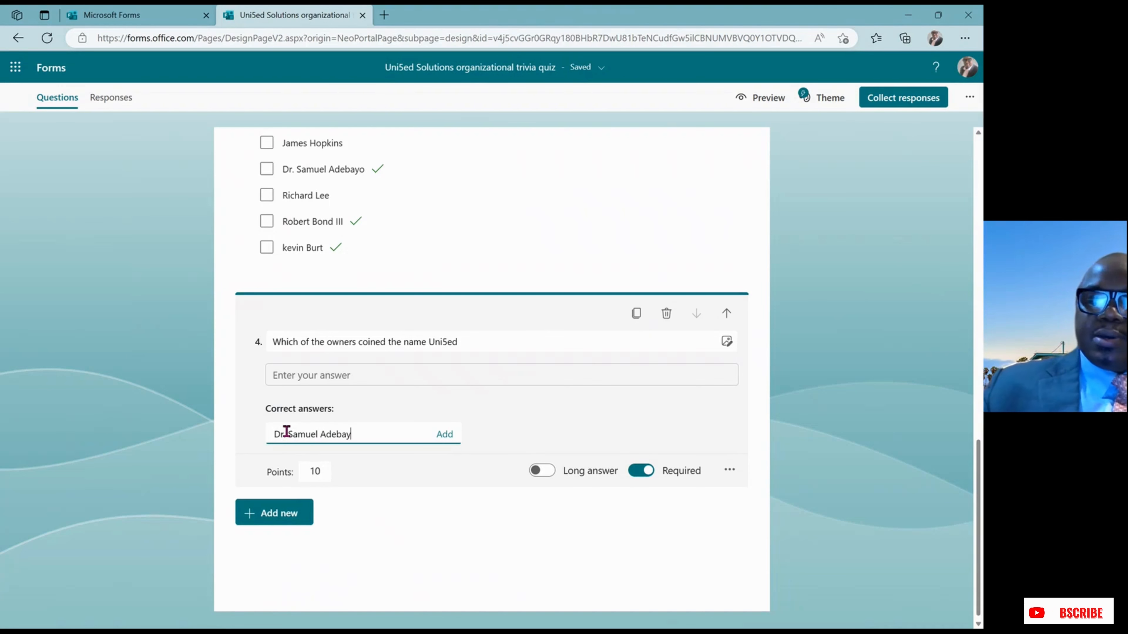
double_click(323, 473)
Close question 4 at 10 points and start a new question below it
left_click(349, 504)
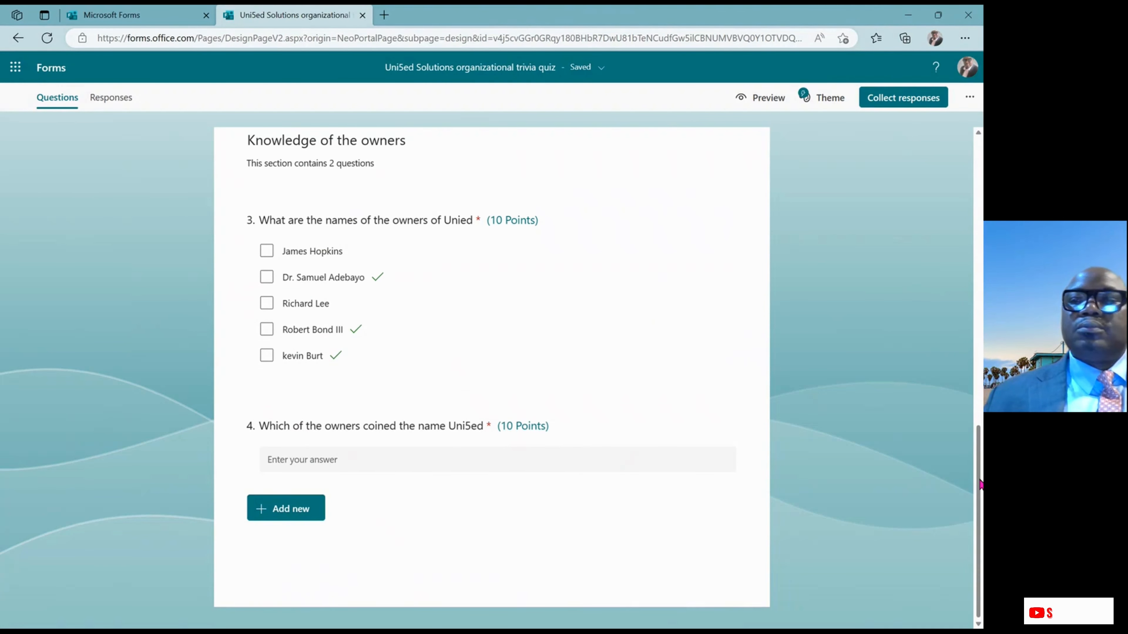
mouse_move(980, 484)
left_mouse_down()
mouse_move(974, 275)
mouse_move(977, 472)
left_mouse_up()
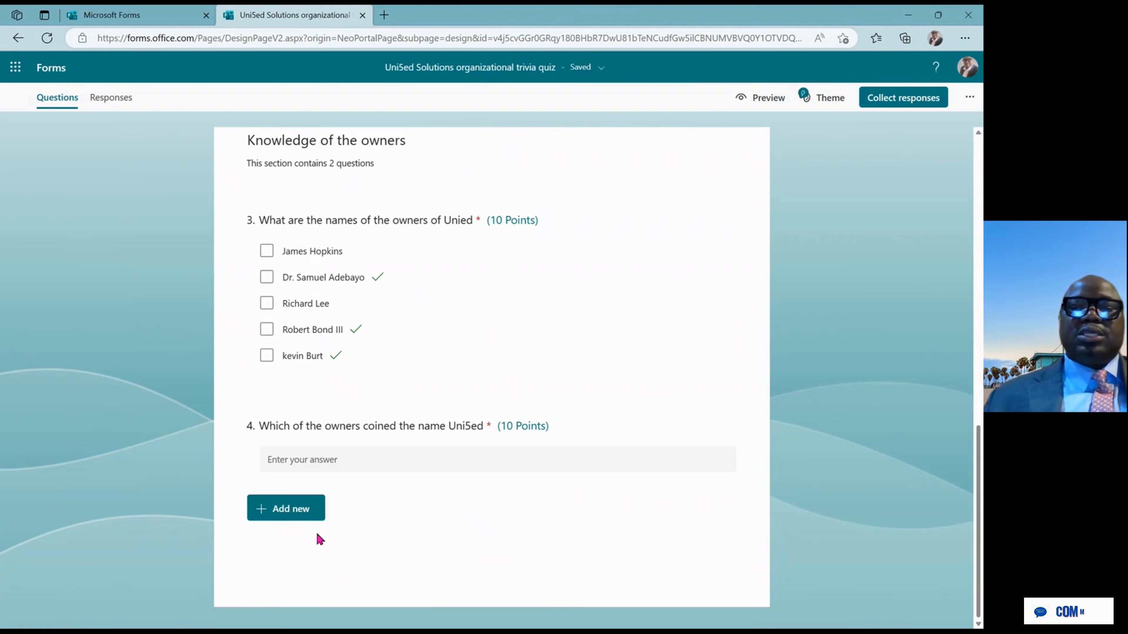
left_click(311, 514)
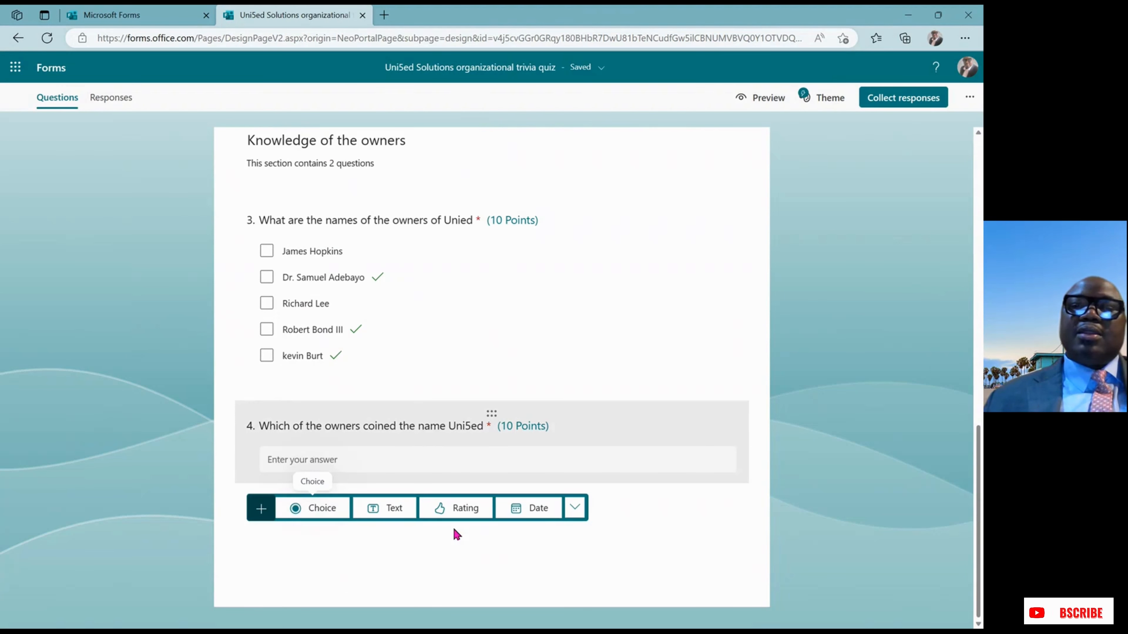
Add star rating question 5 titled 'Rate your experience working with Uni5ed Solutions'
left_click(465, 507)
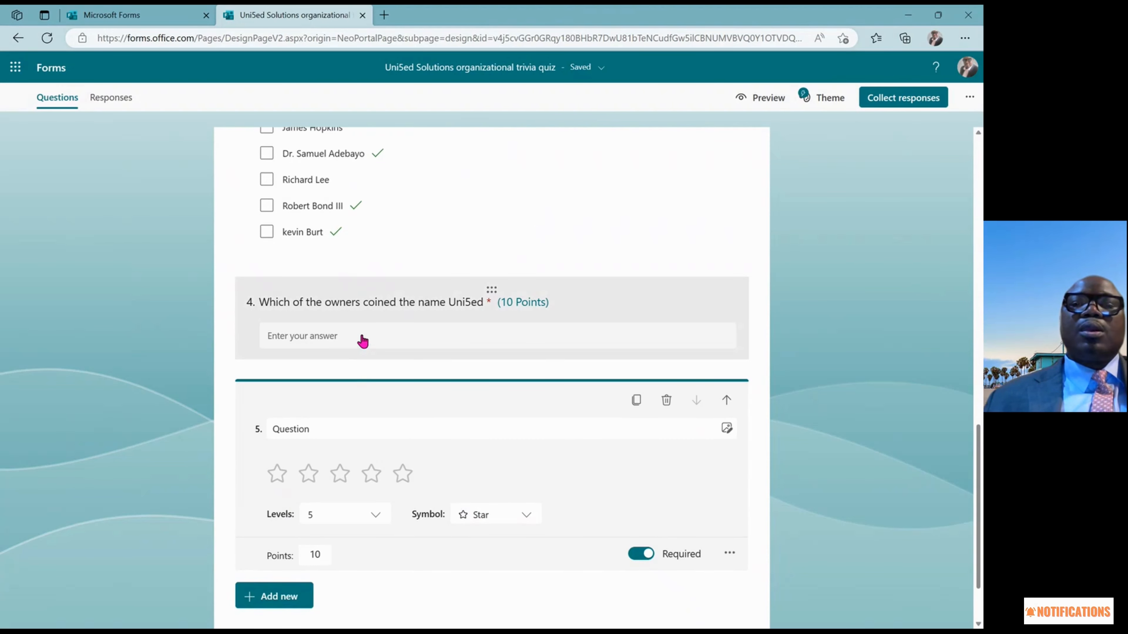
double_click(325, 428)
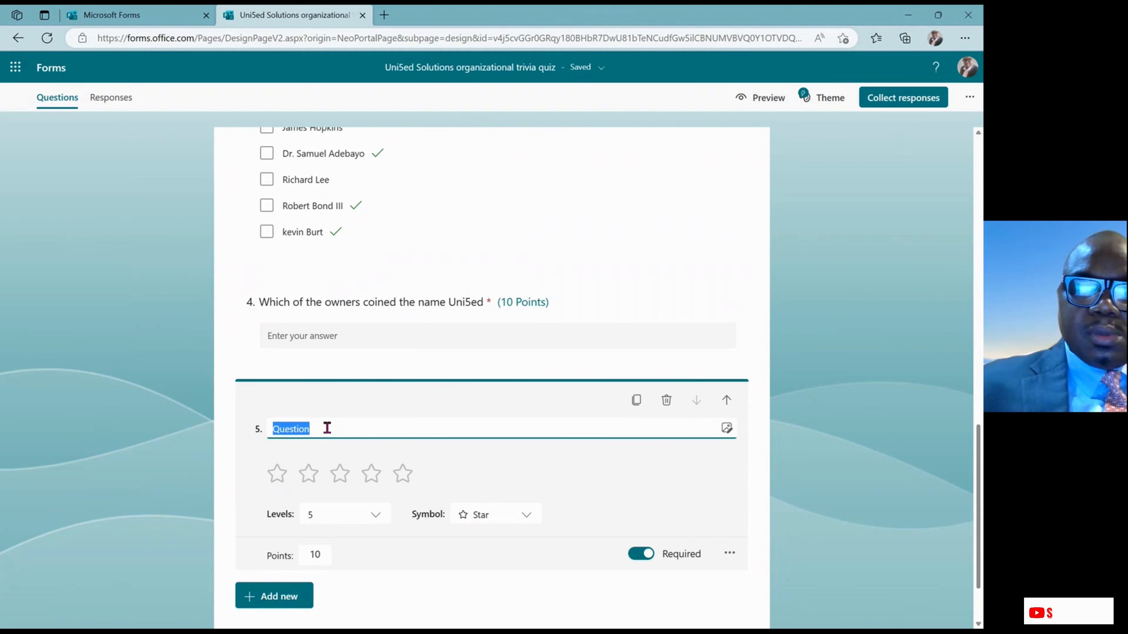
type("Rate y")
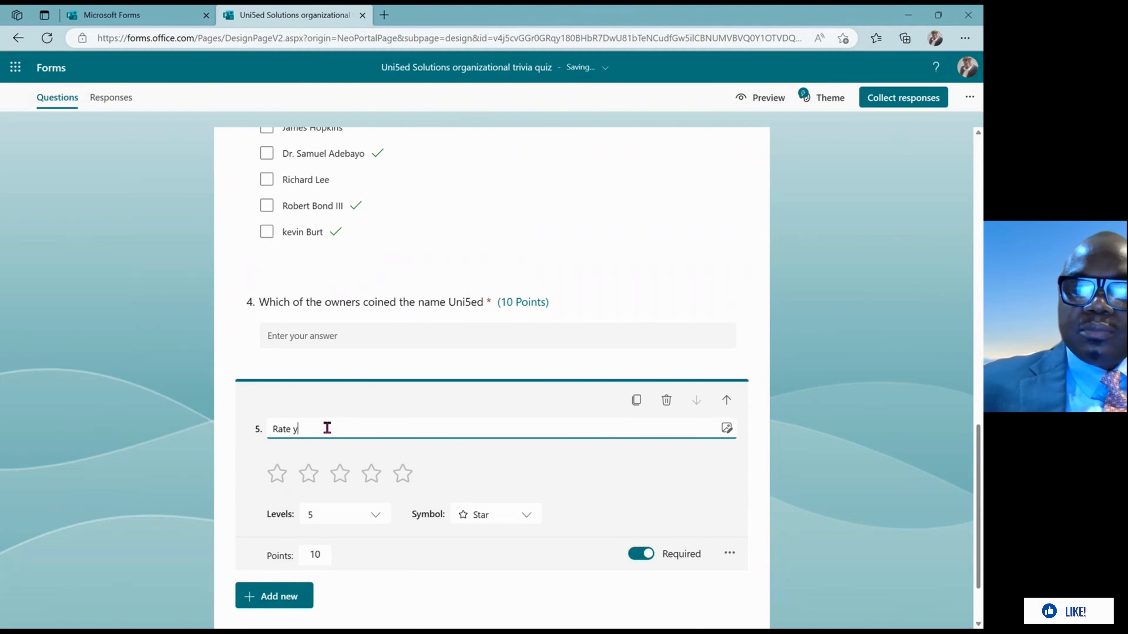
type("our e")
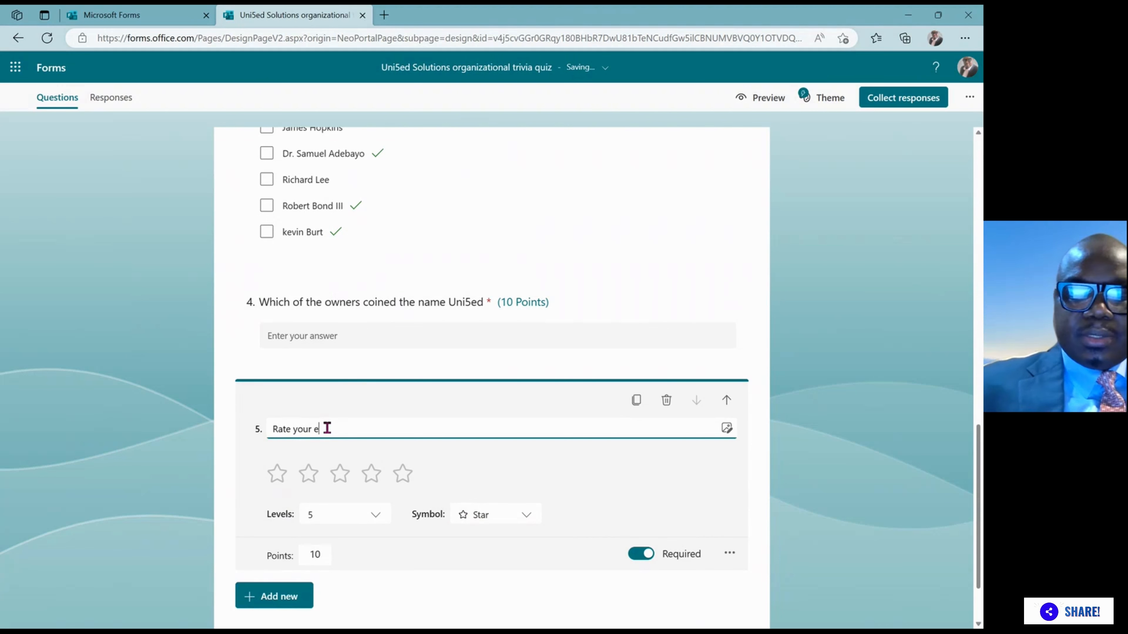
type("xperi")
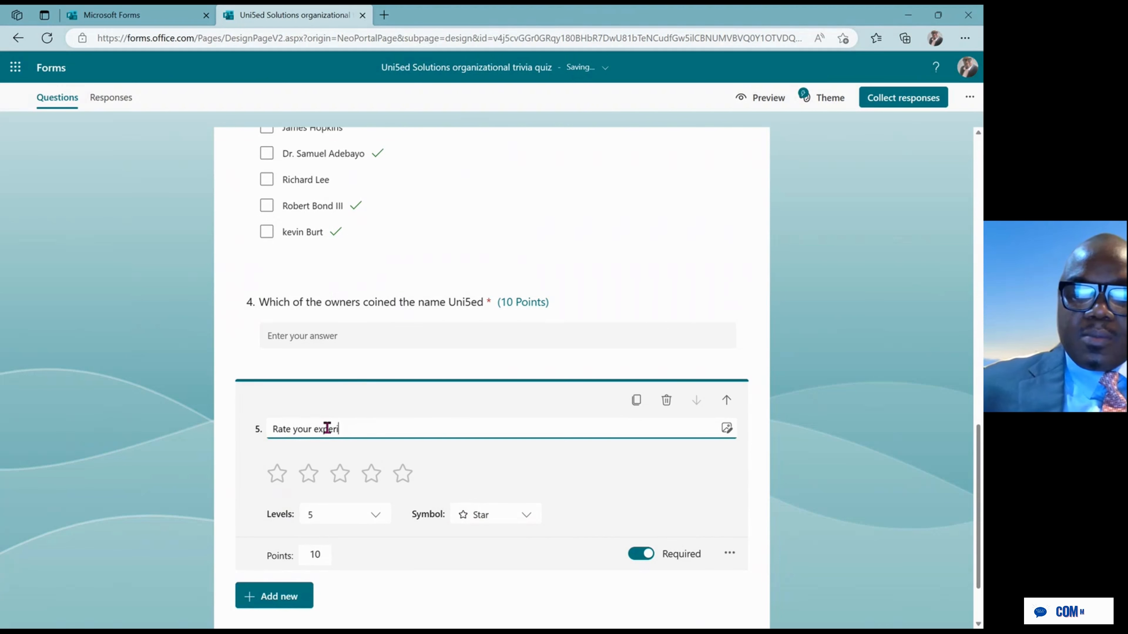
type("ence ")
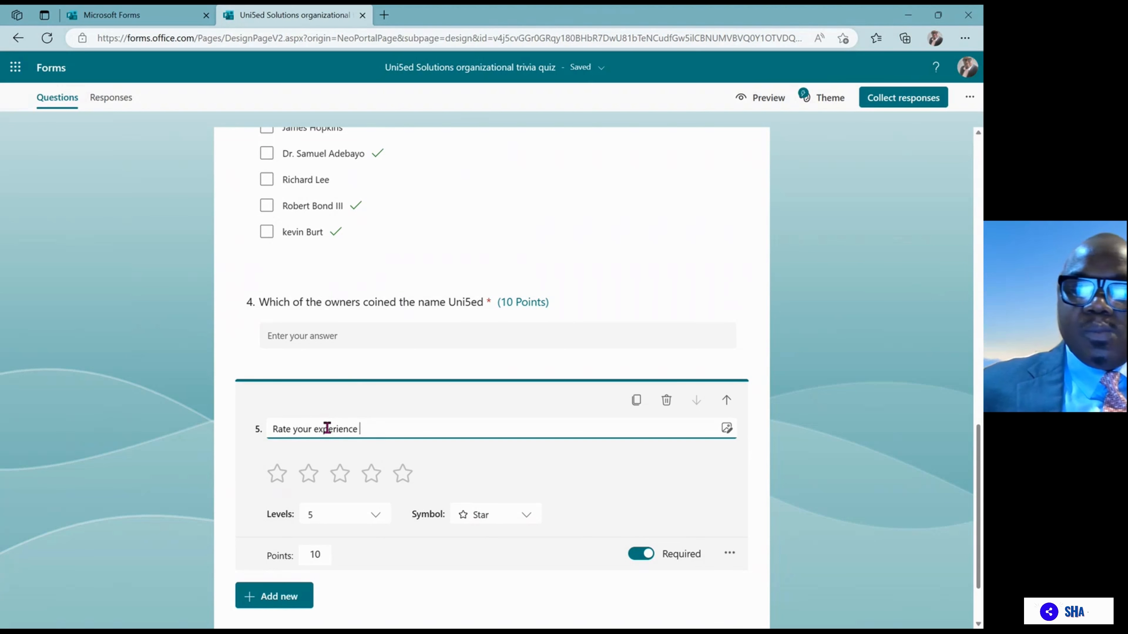
type("working ")
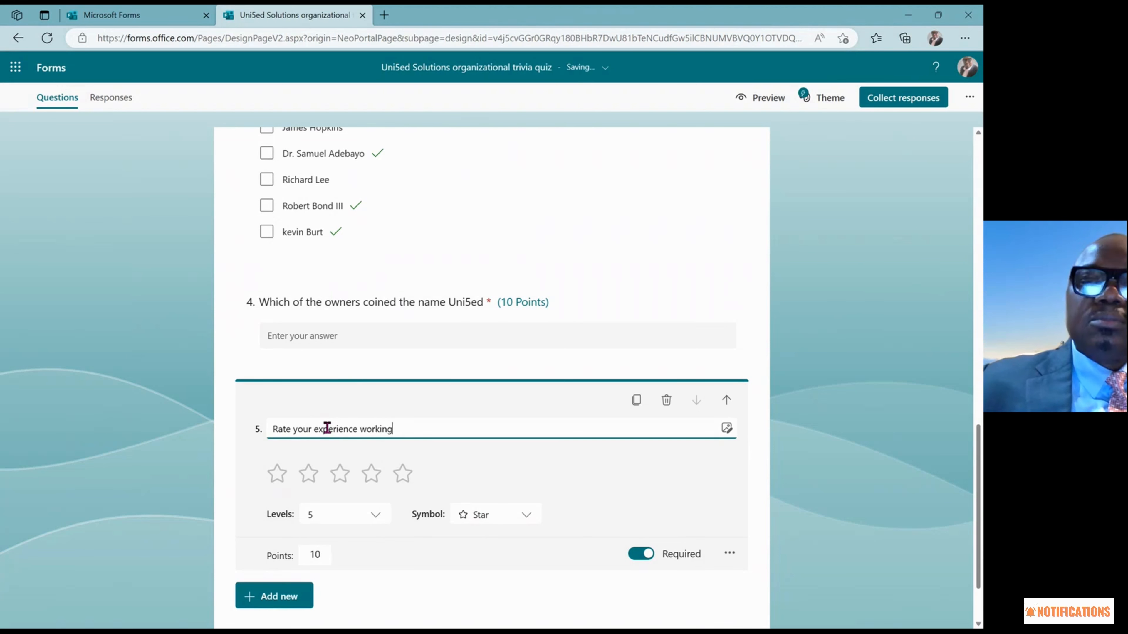
type("wi")
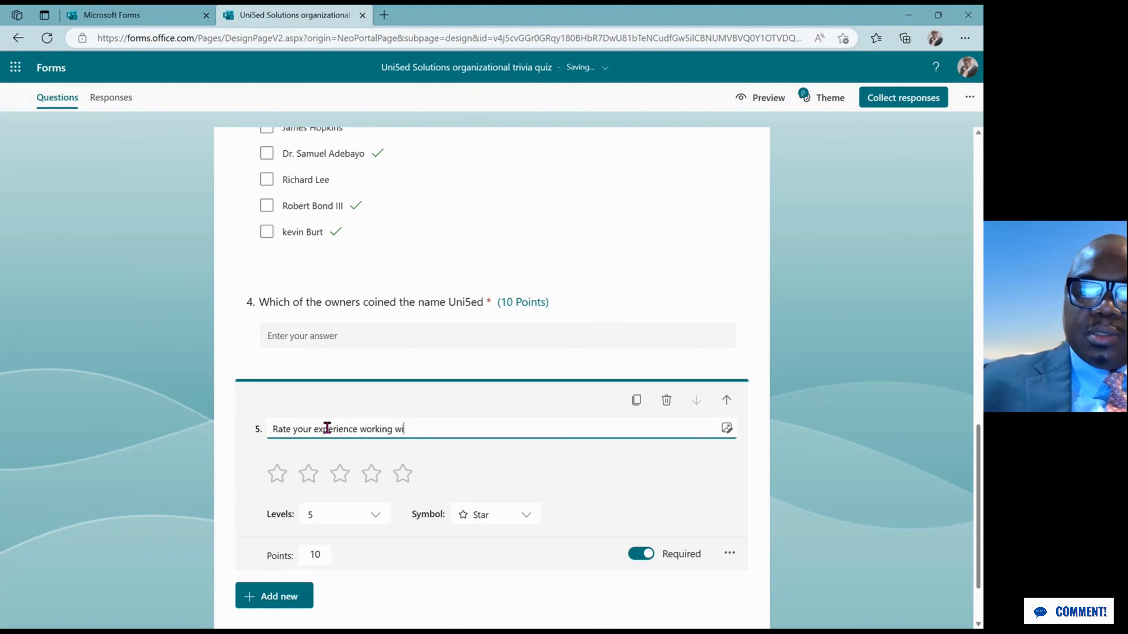
type("th")
key("BackSpace")
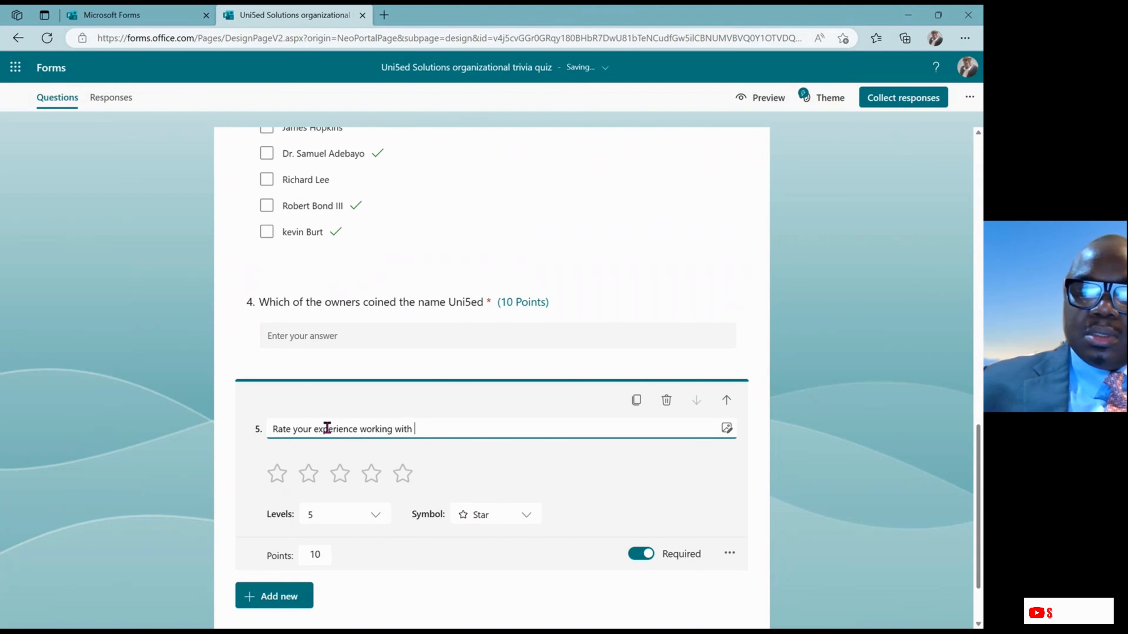
type("Uni5ed")
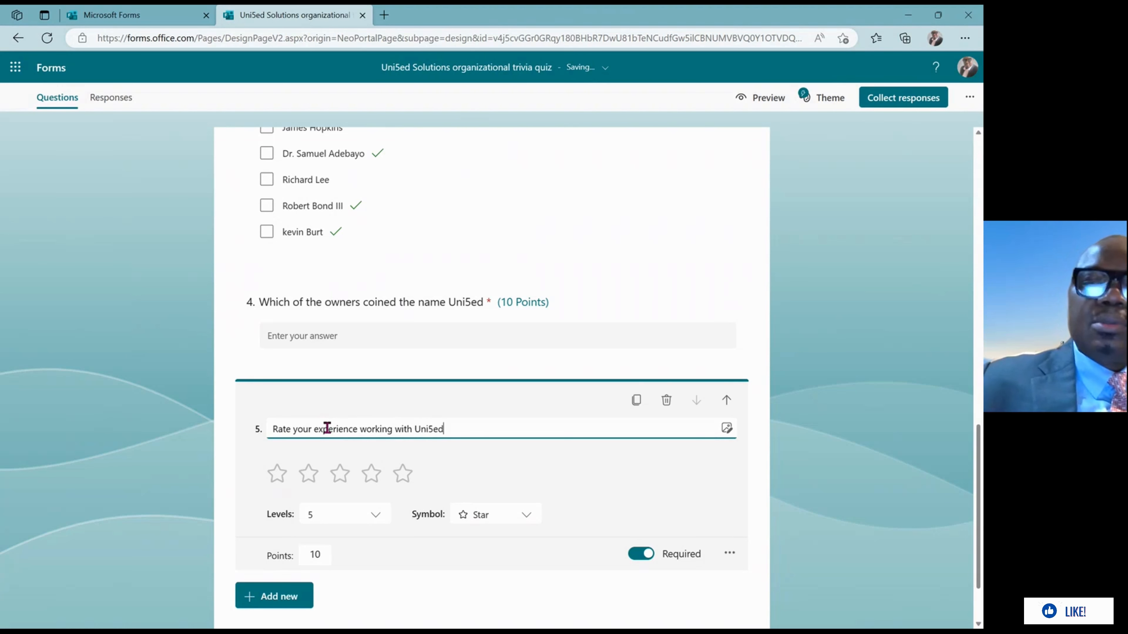
type(" Solu")
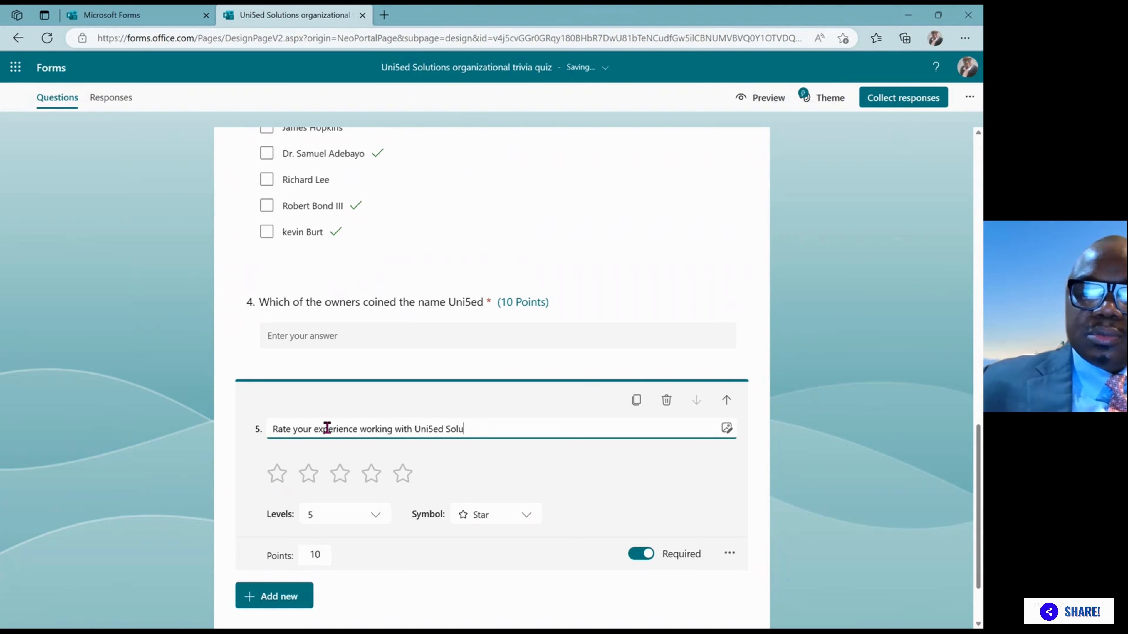
type("tions")
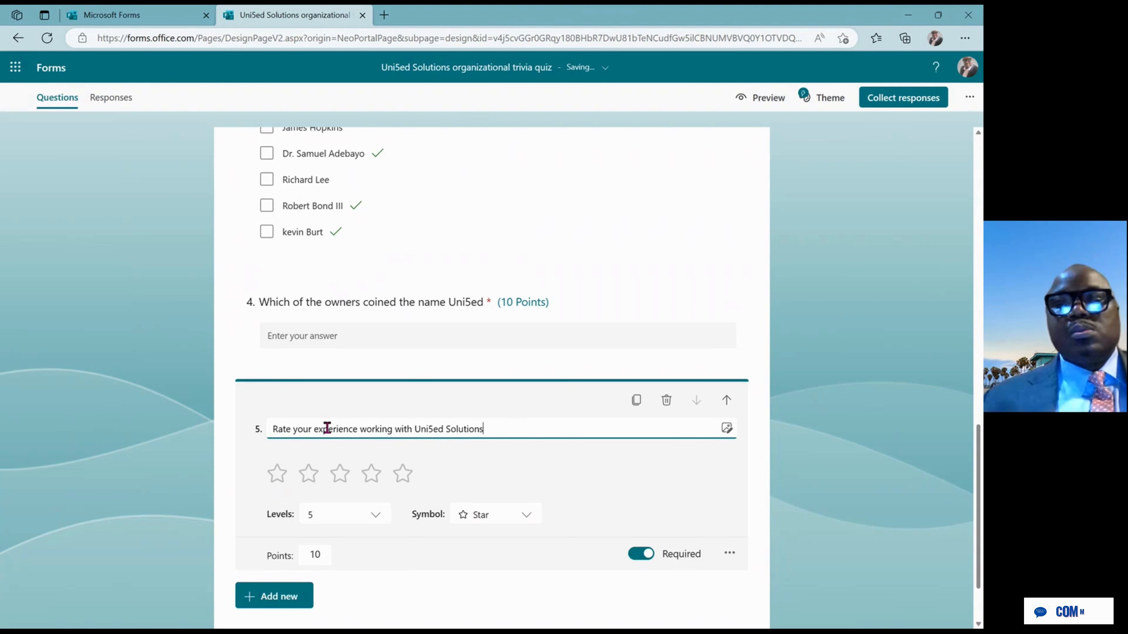
Set question 5's rating to 10 levels, keeping Star as the symbol
left_click(375, 516)
left_click(388, 443)
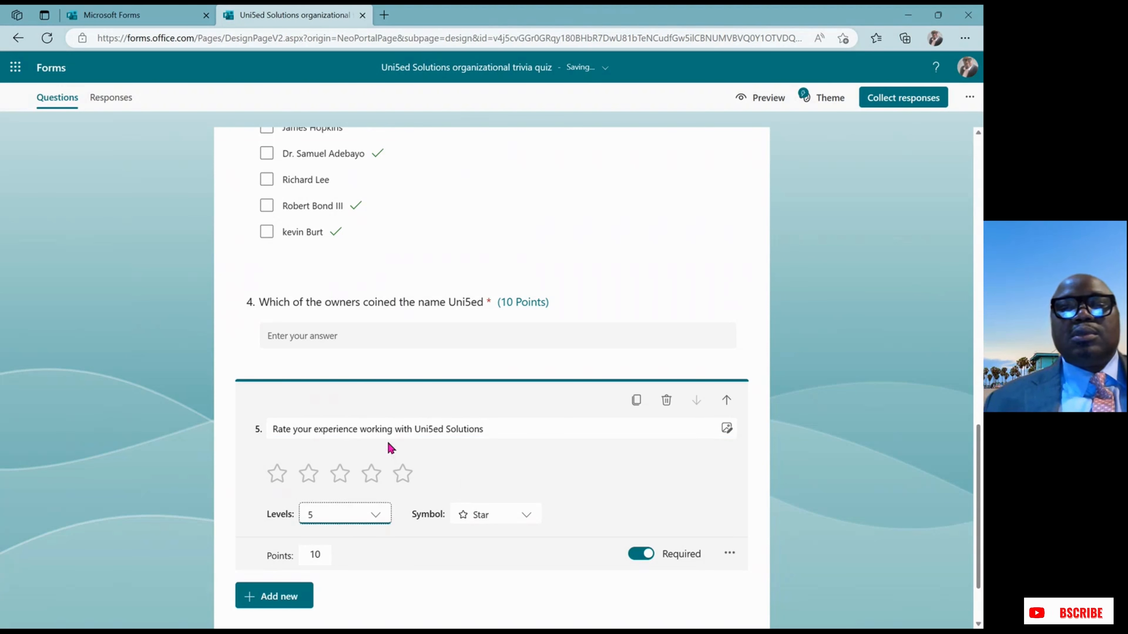
left_click(376, 516)
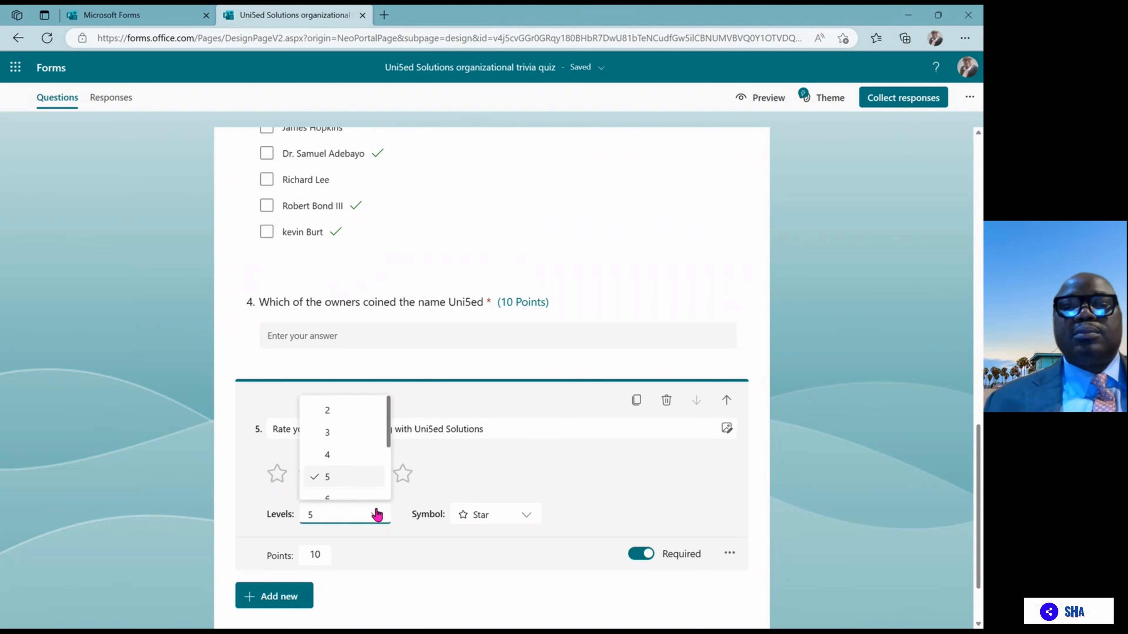
left_click(329, 515)
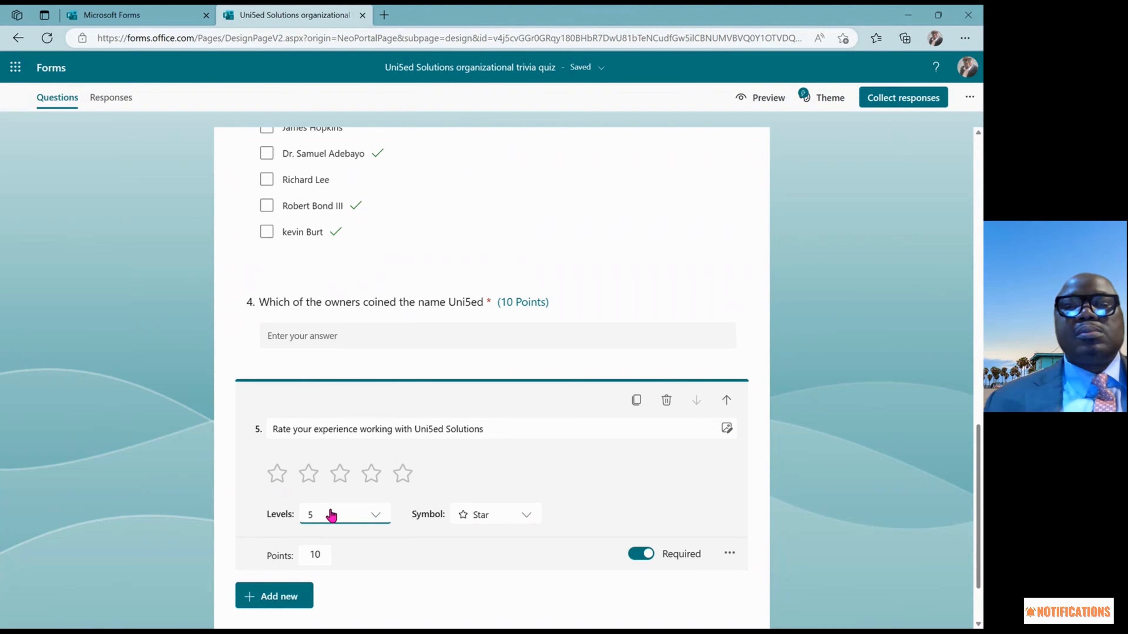
left_click(373, 519)
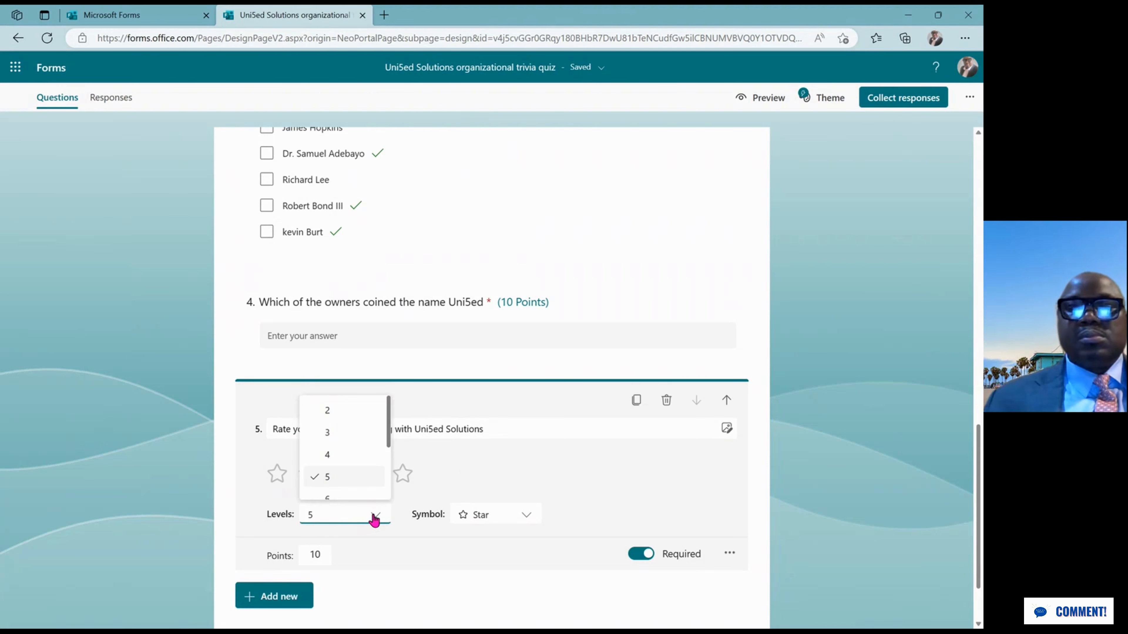
key("Down")
key("Down")
key("Down")
key("Down")
key("Down")
left_click(355, 483)
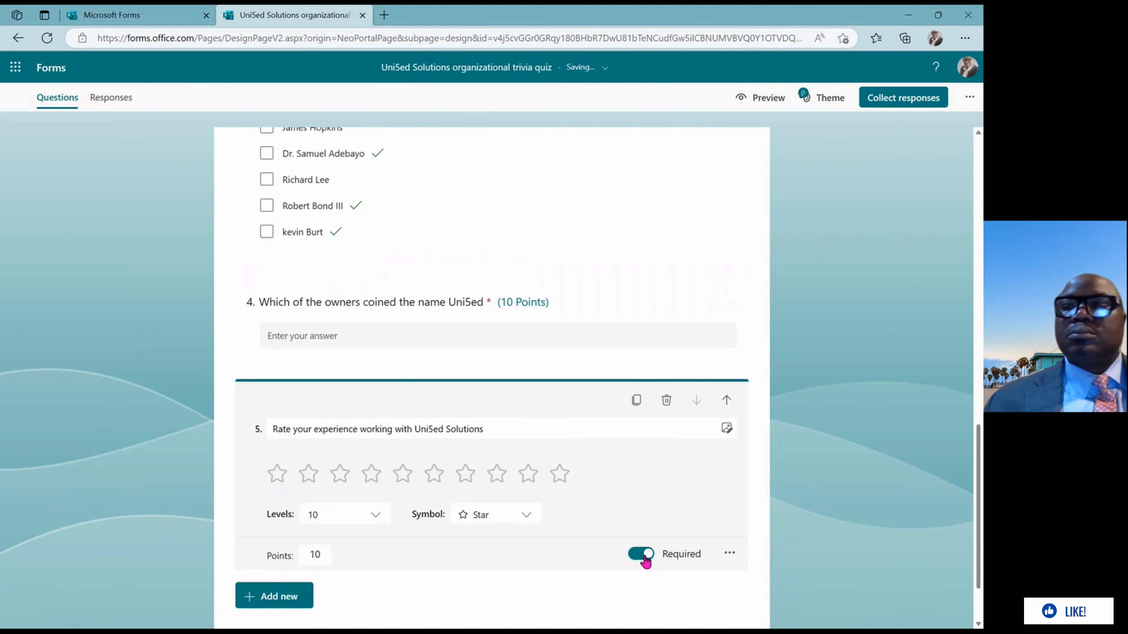
scroll(980, 486, "down", 2)
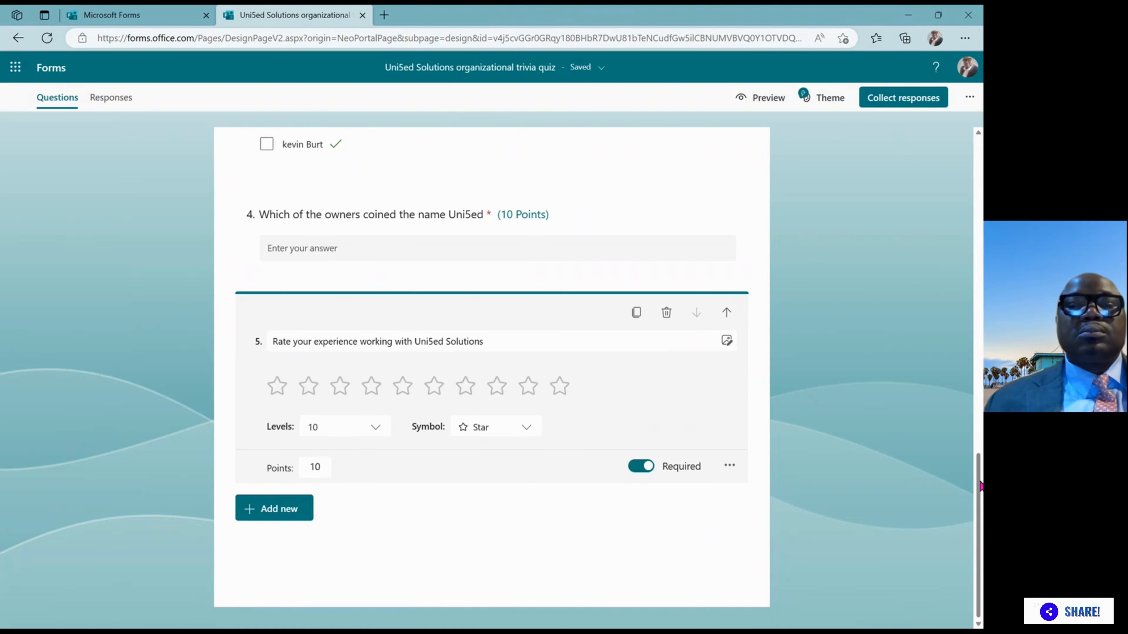
left_click(980, 486)
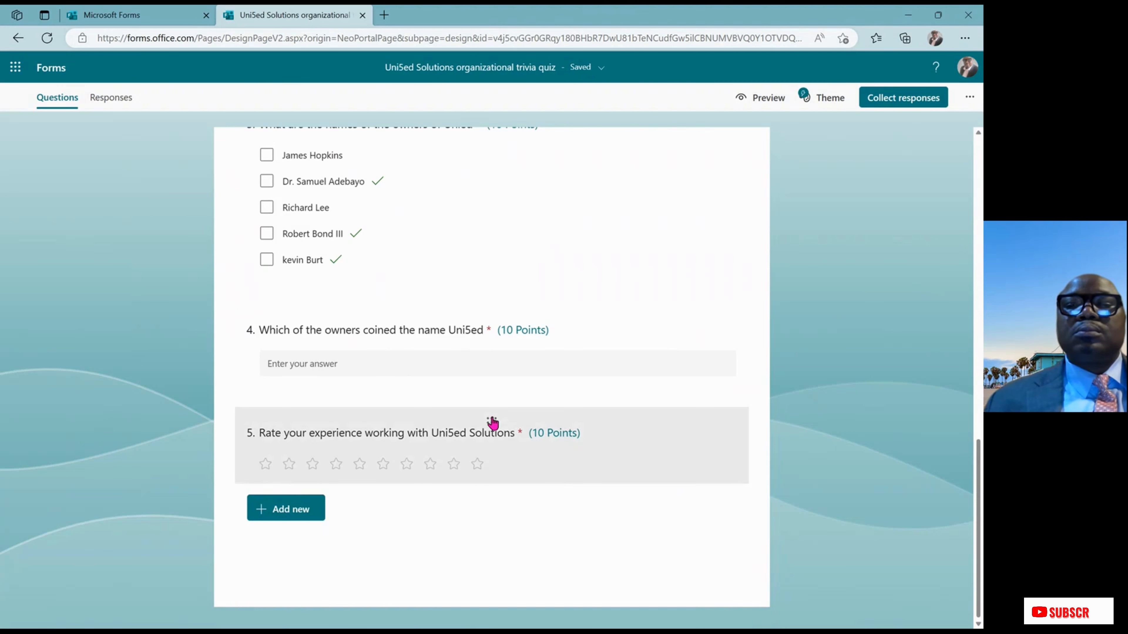
scroll(490, 423, "up", 2)
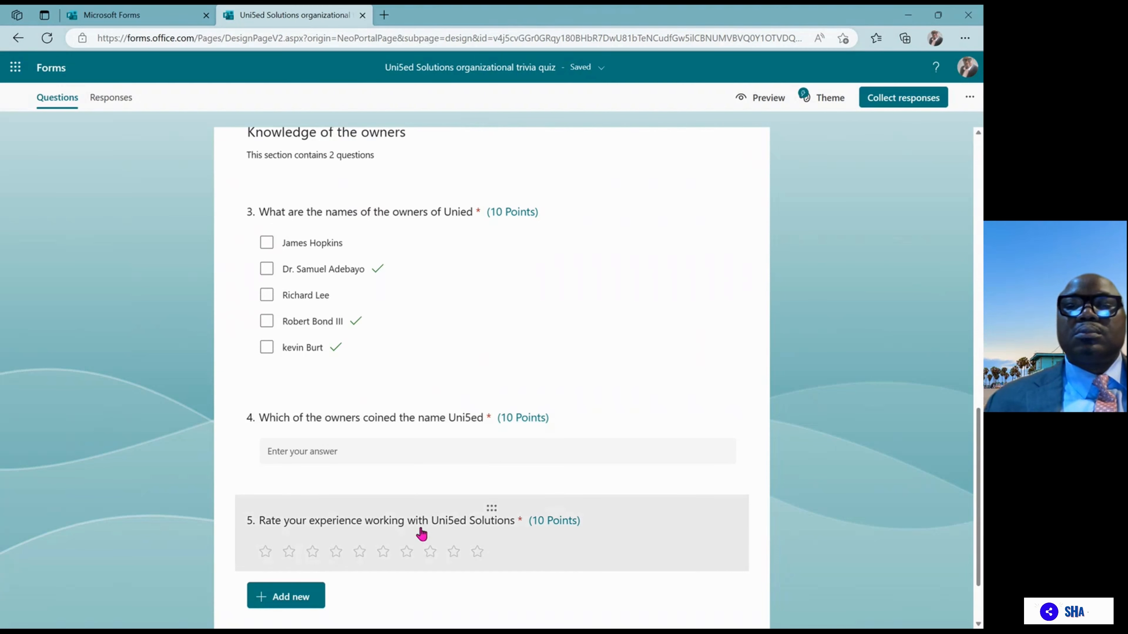
left_click(421, 533)
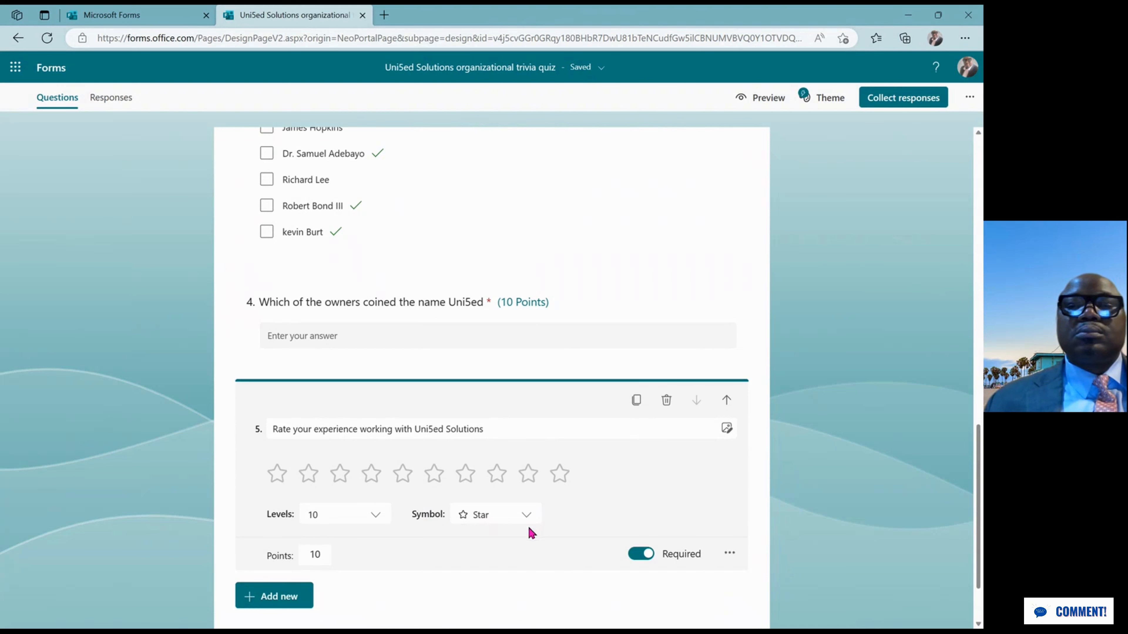
left_click(527, 517)
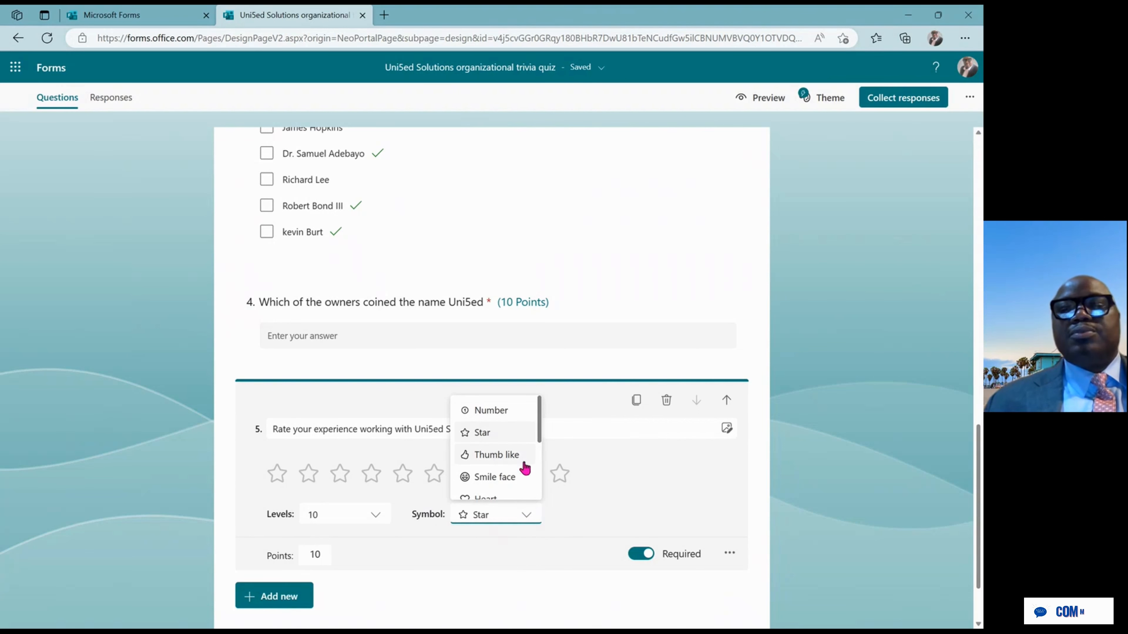
left_click(542, 438)
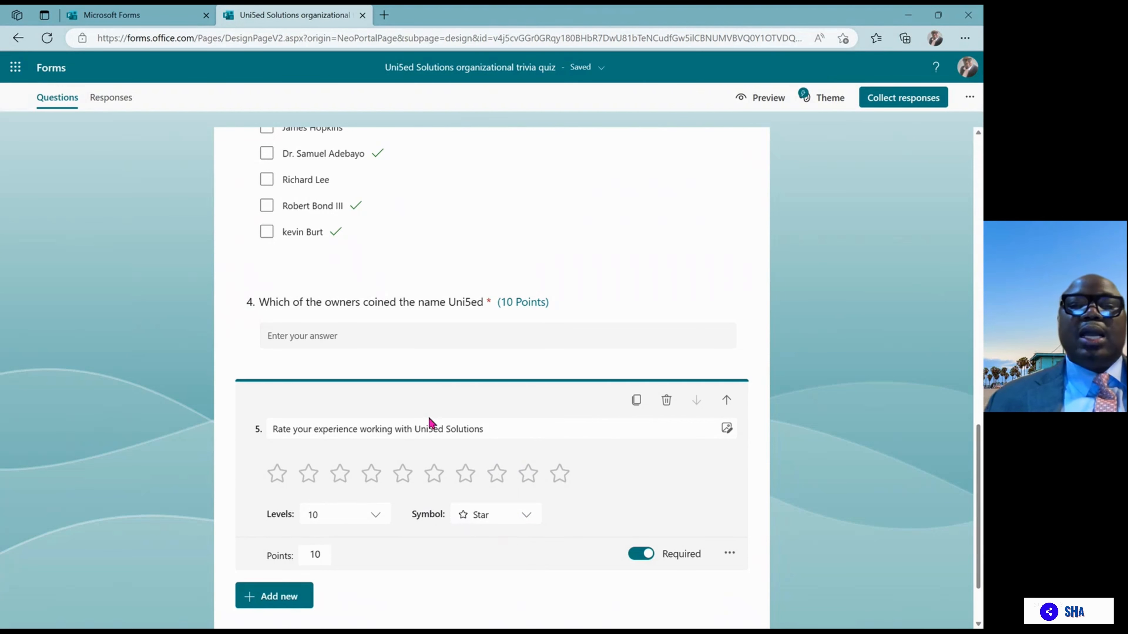
Add the subtitle '1 being the lowest while 10 being the highest' to rating question 5
triple_click(543, 431)
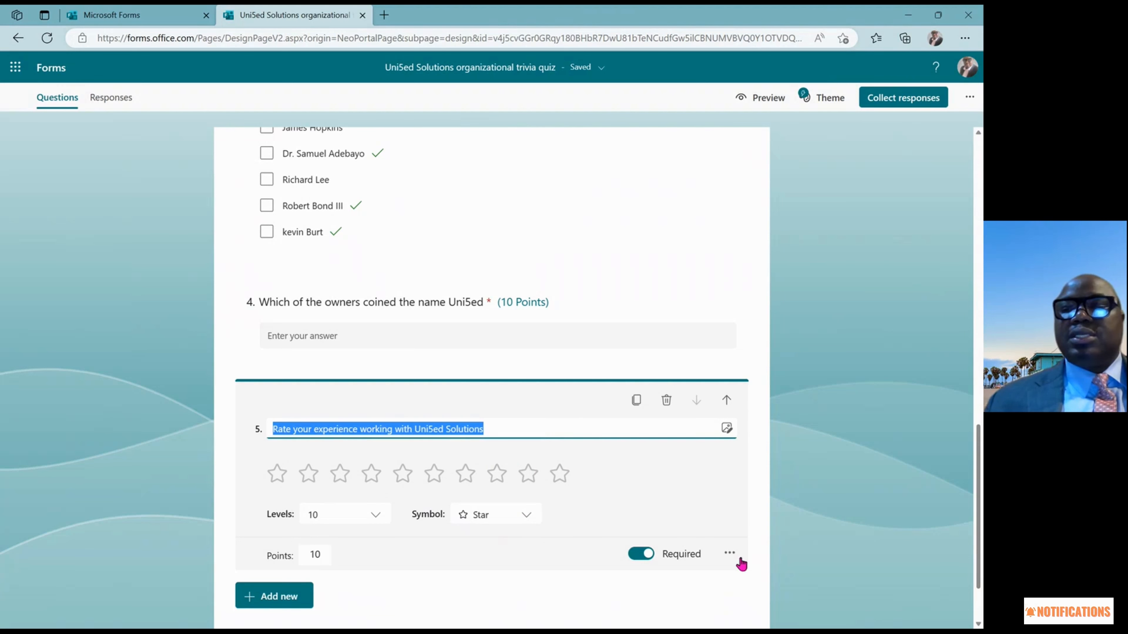
left_click(729, 554)
left_click(754, 492)
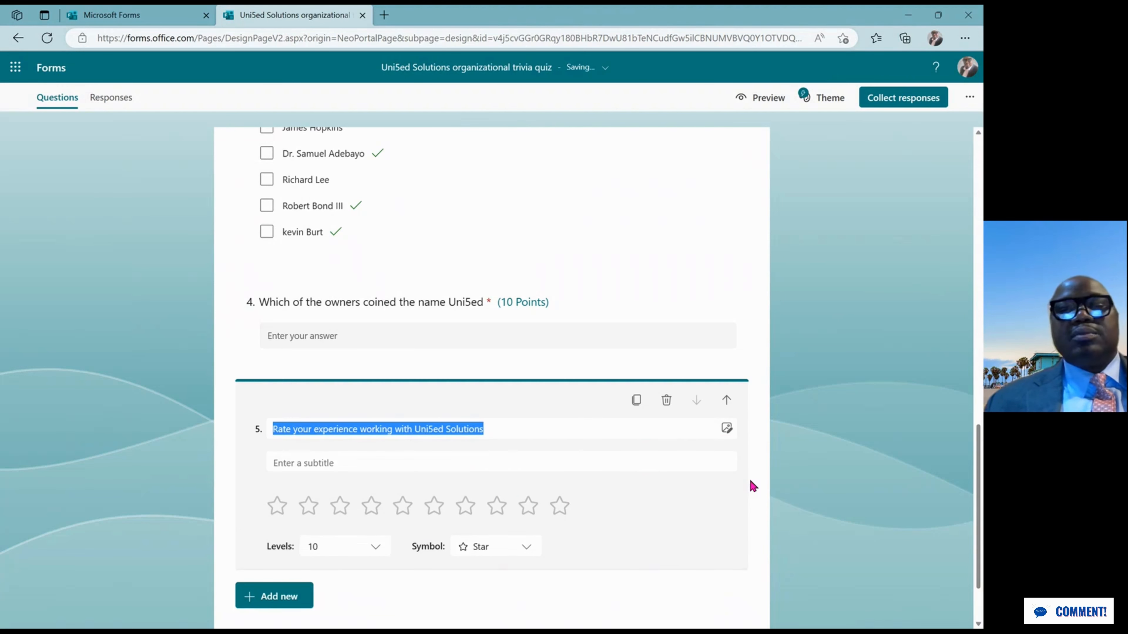
left_click(417, 460)
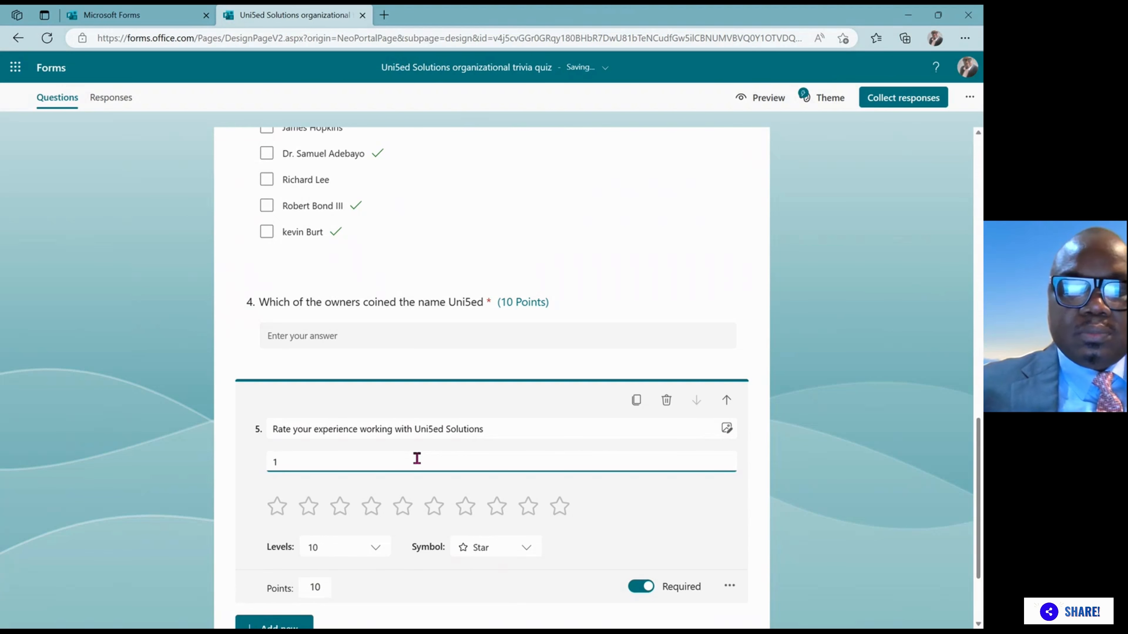
type("being the")
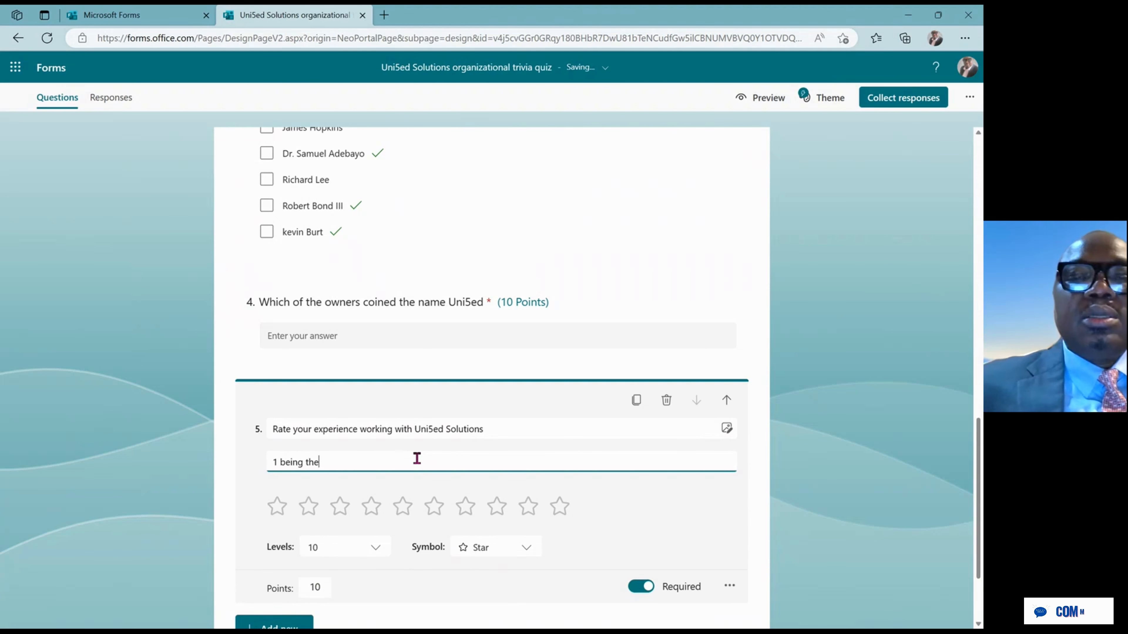
type(" lo")
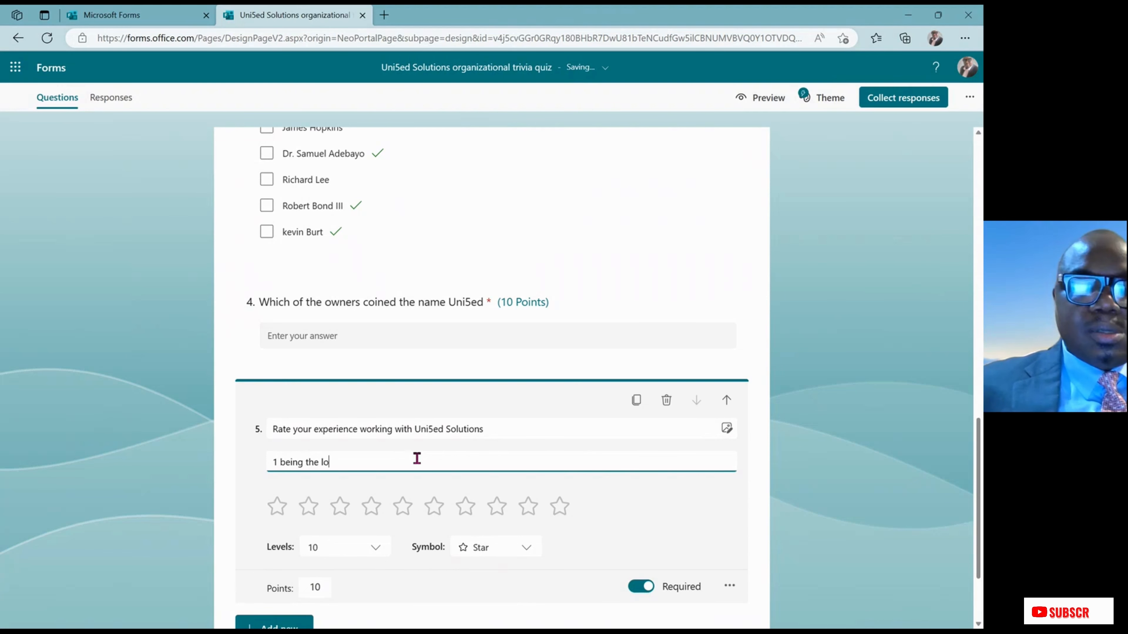
type("west ")
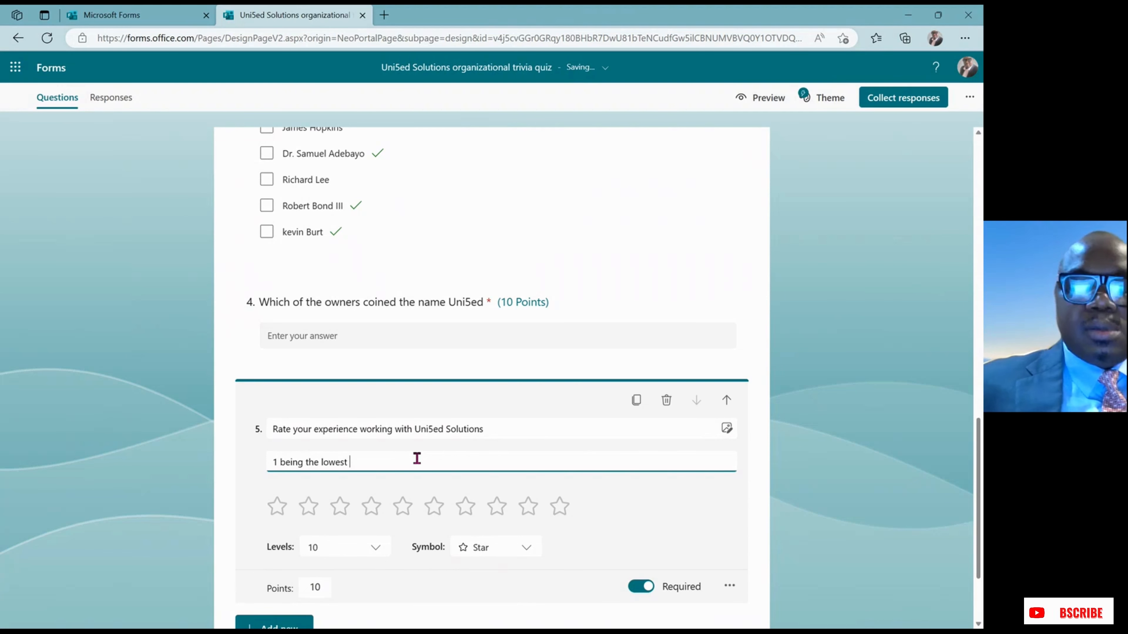
type("whil")
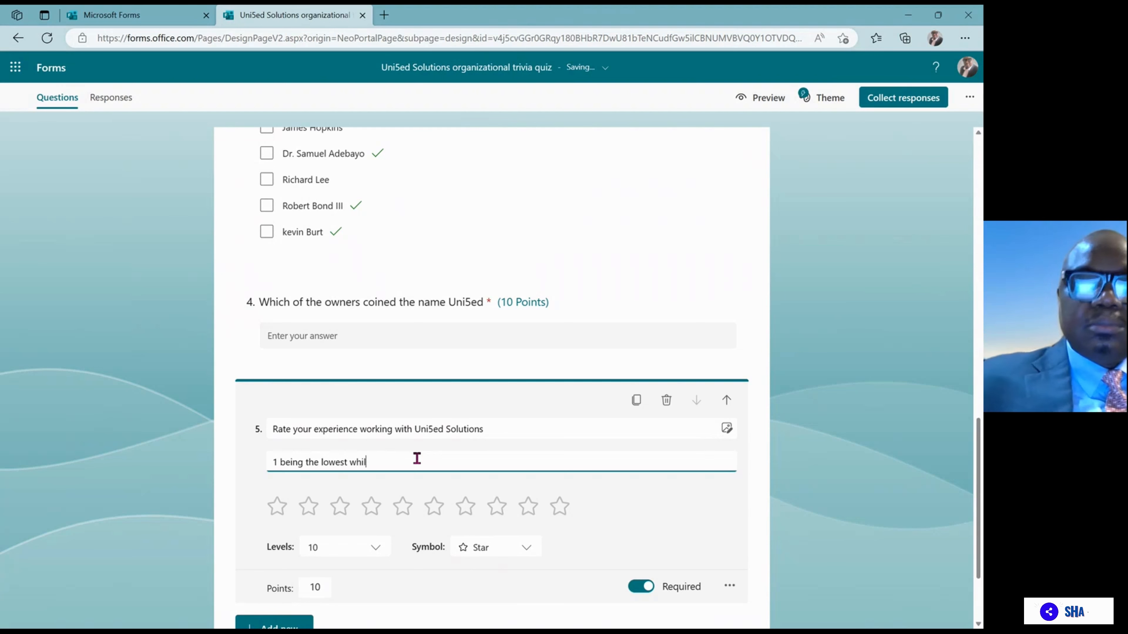
type("e ")
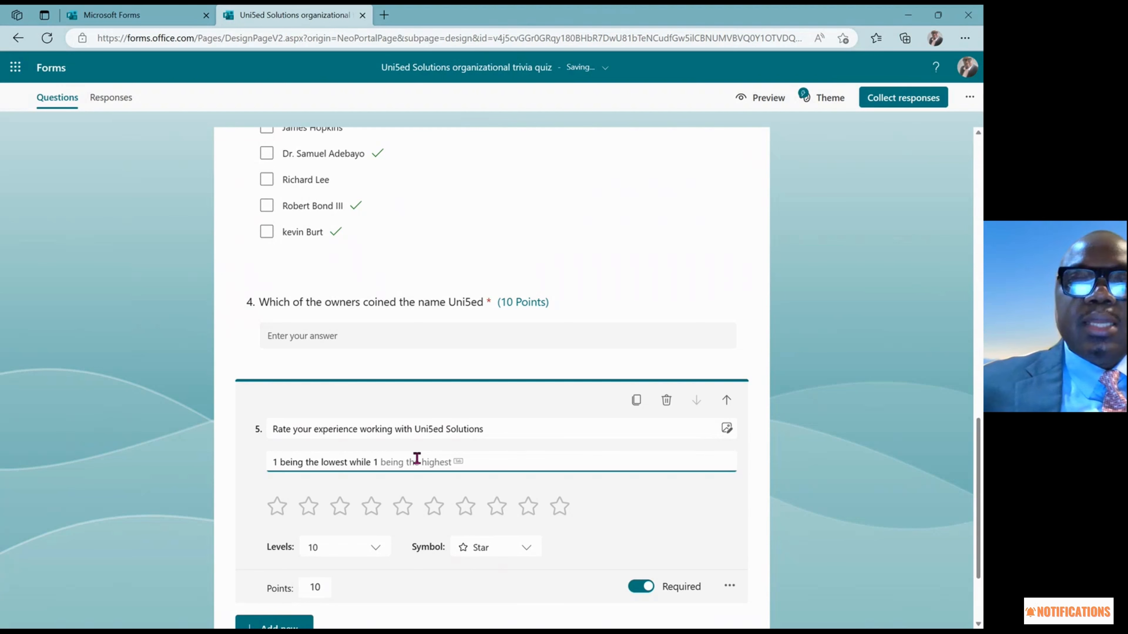
type("10")
key("Tab")
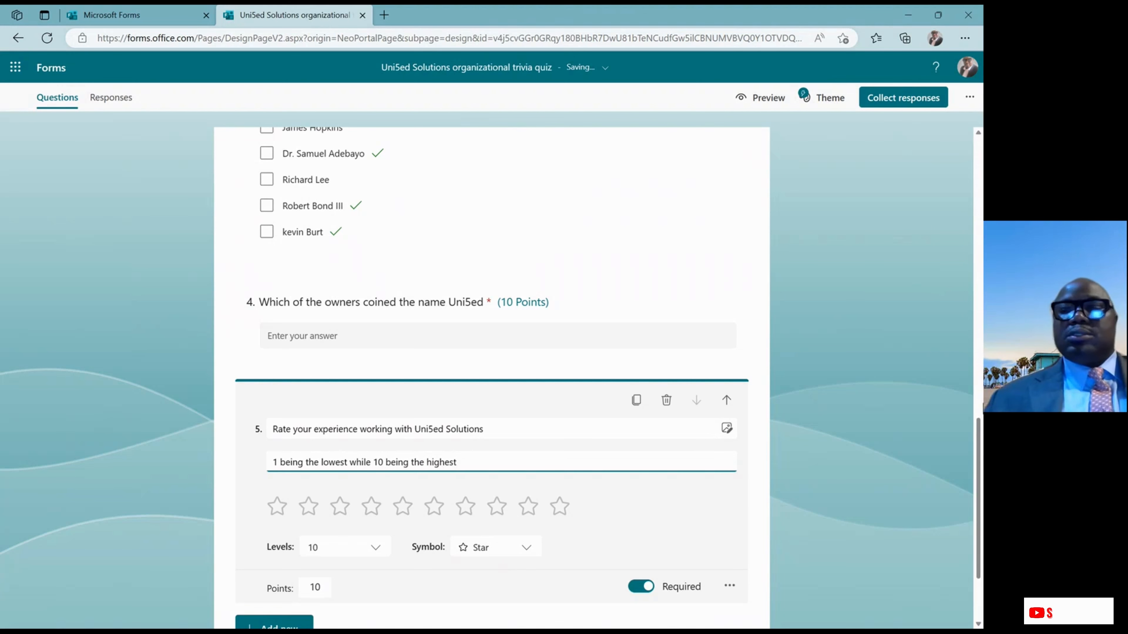
left_click_drag(979, 441, 980, 500)
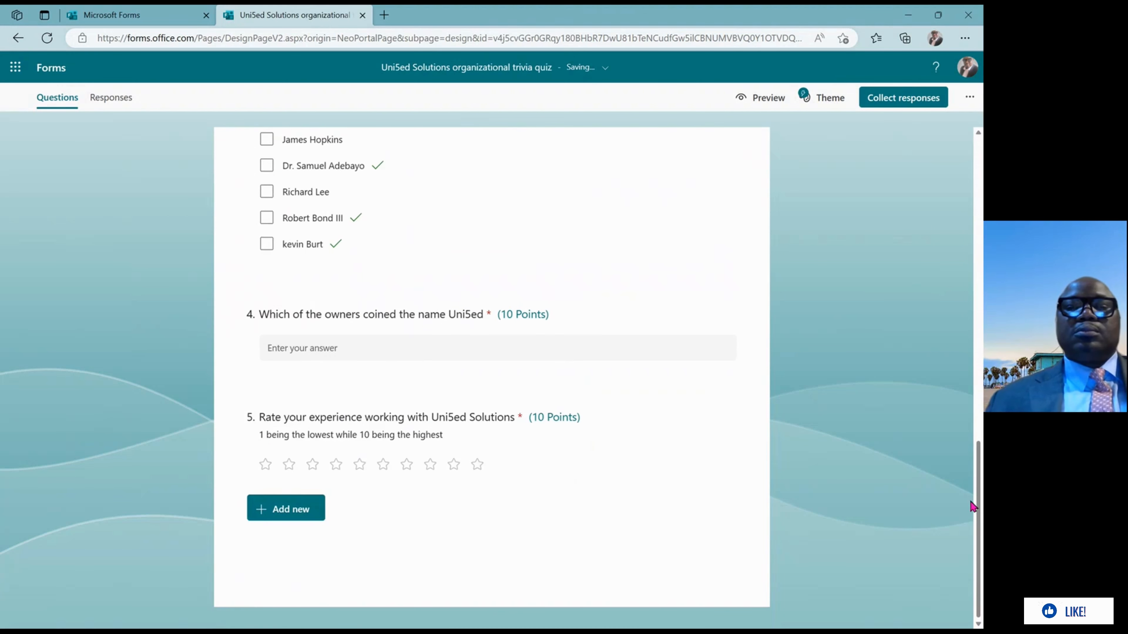
Add a date question 6 titled 'What date was Uni5ed Inauguration ceremony'
left_click(293, 510)
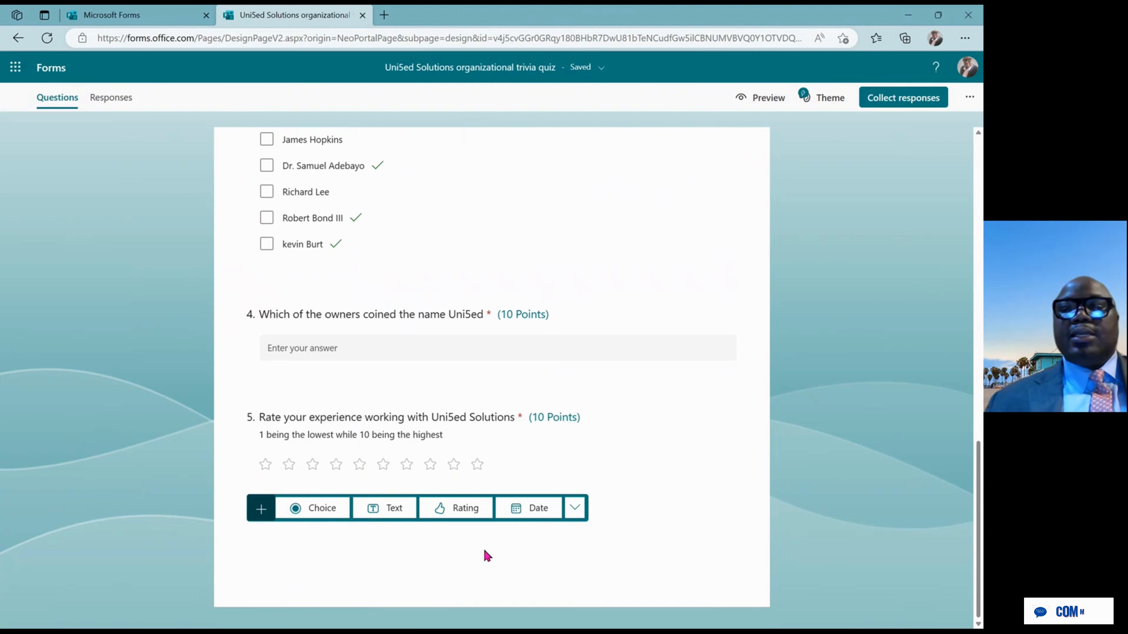
left_click(539, 511)
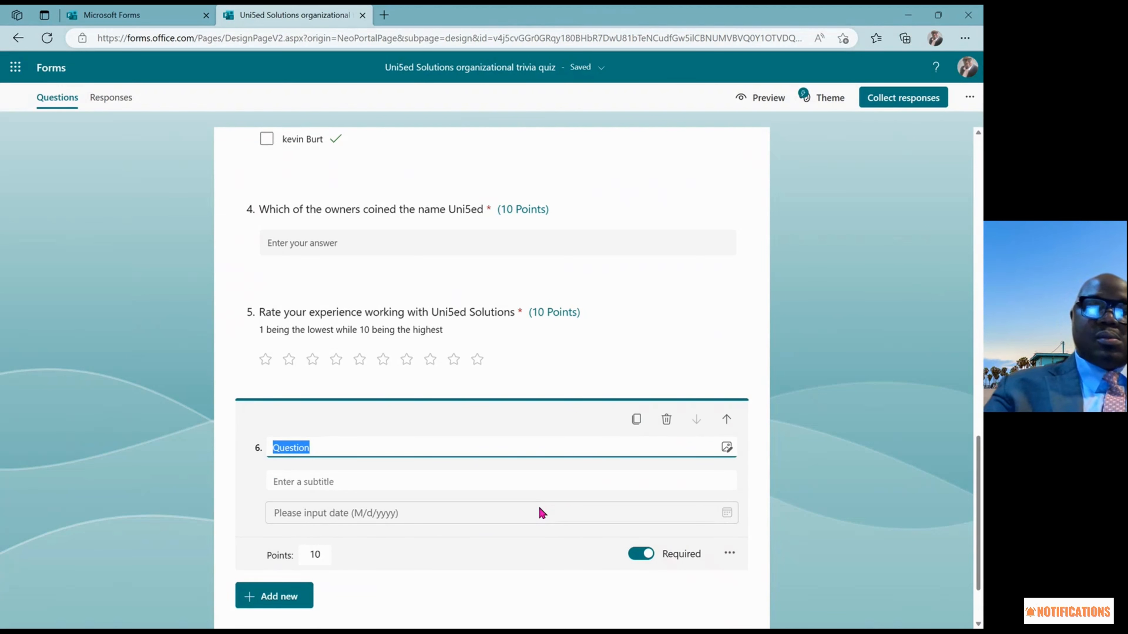
type("What")
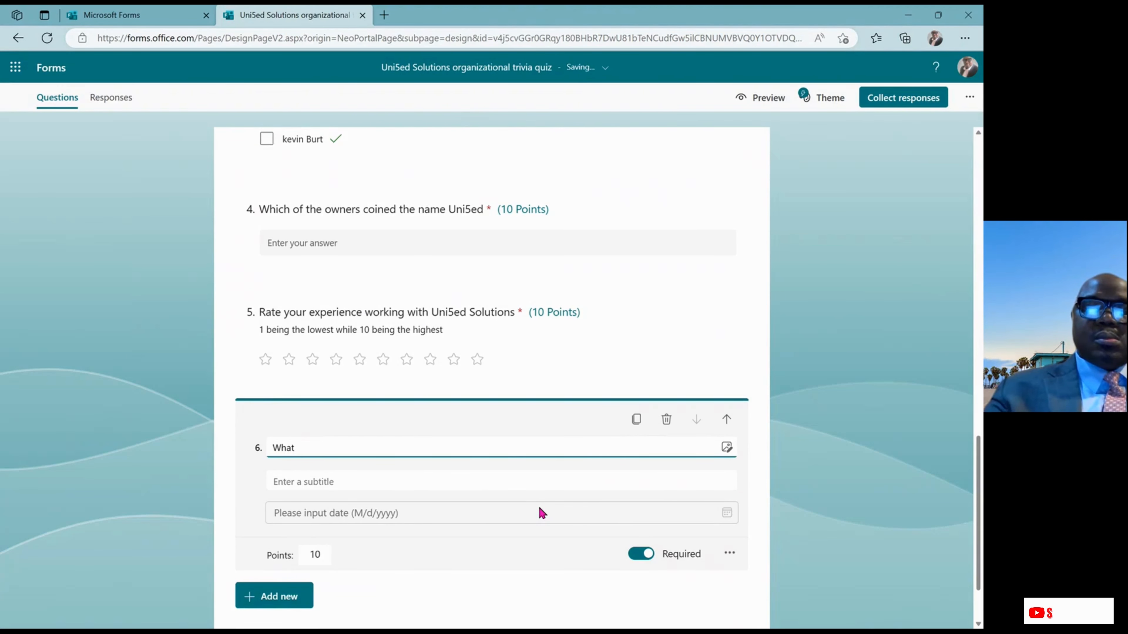
type(" was")
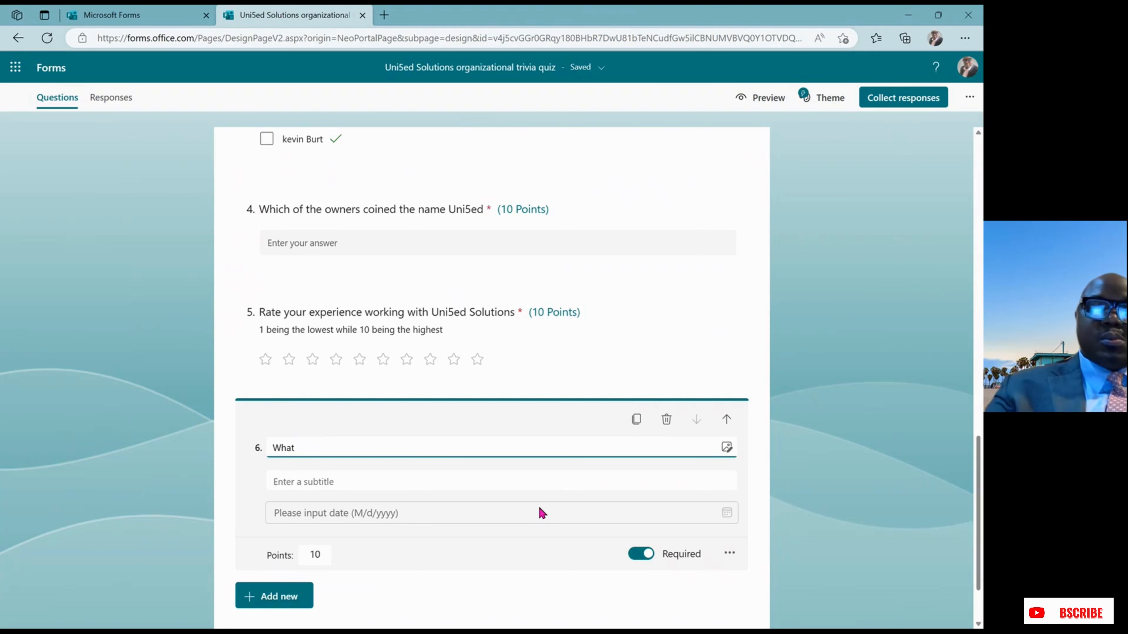
type("ate ")
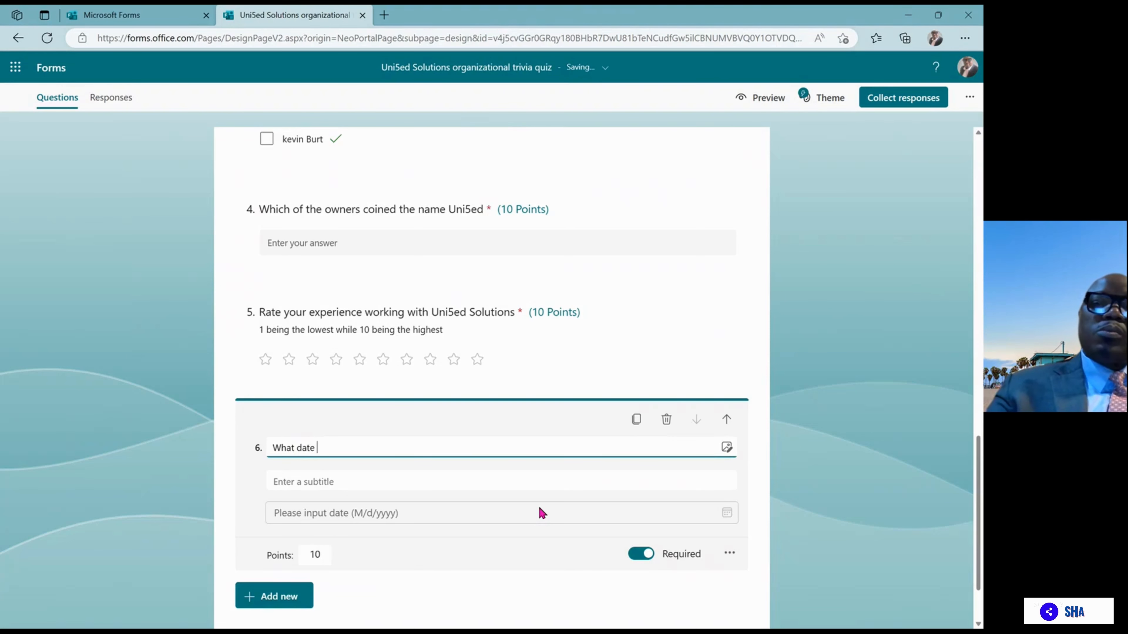
type("was ")
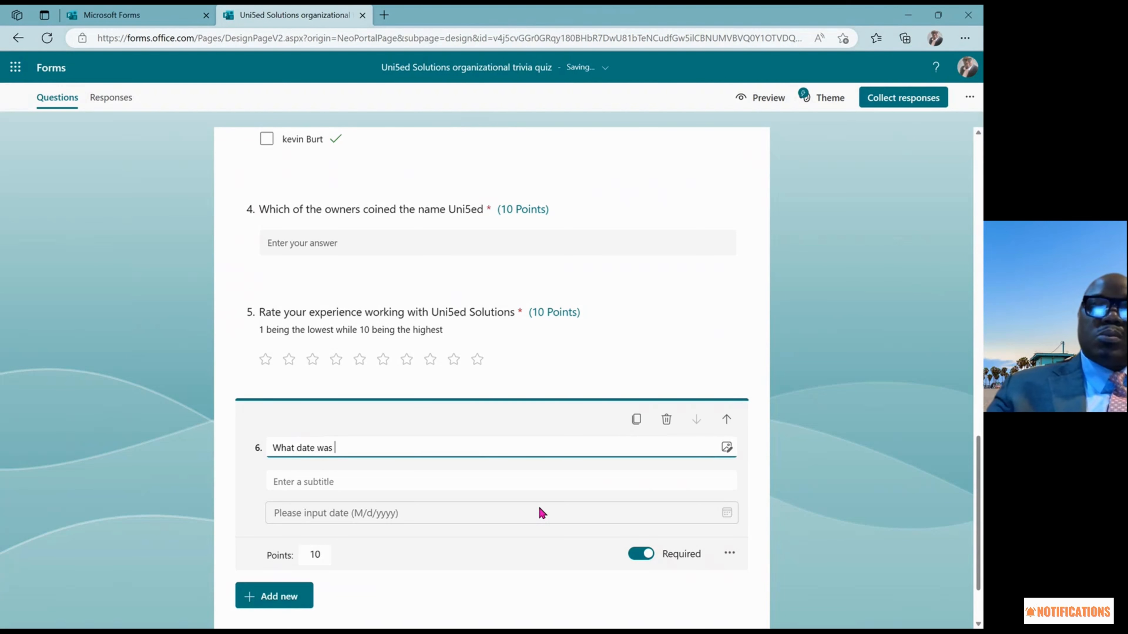
type("Uni5")
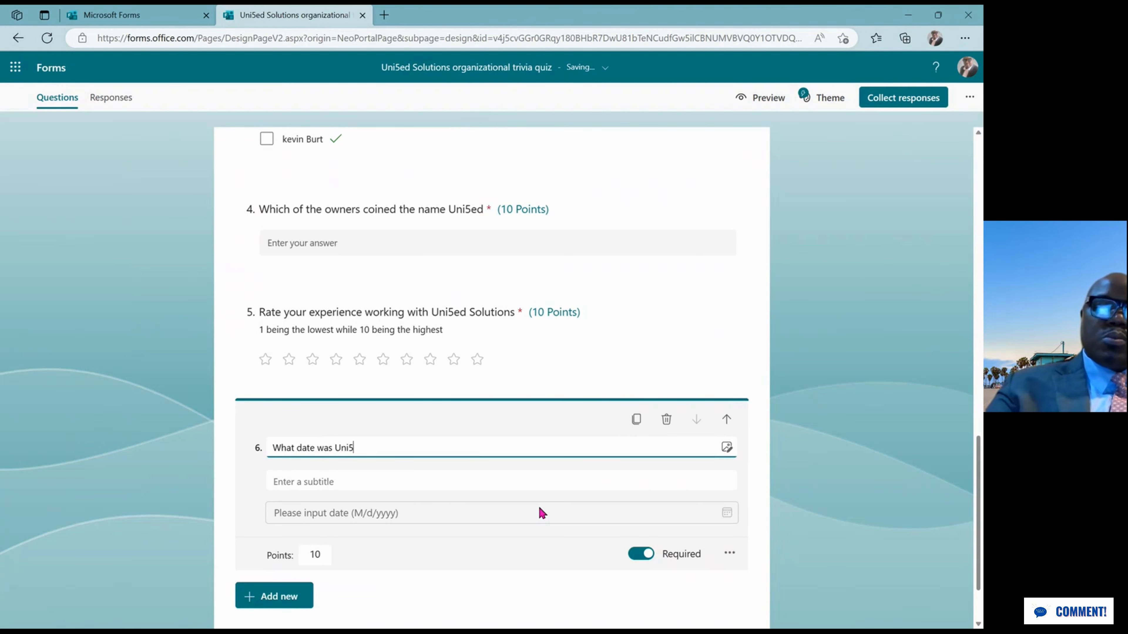
type("ed ")
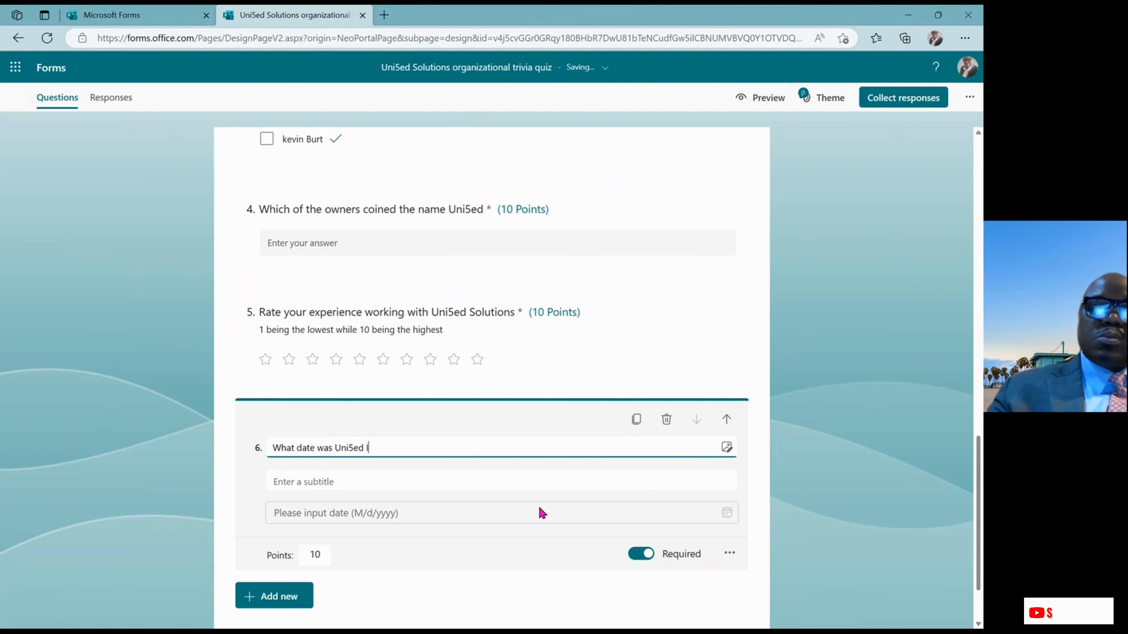
type("Inaugura")
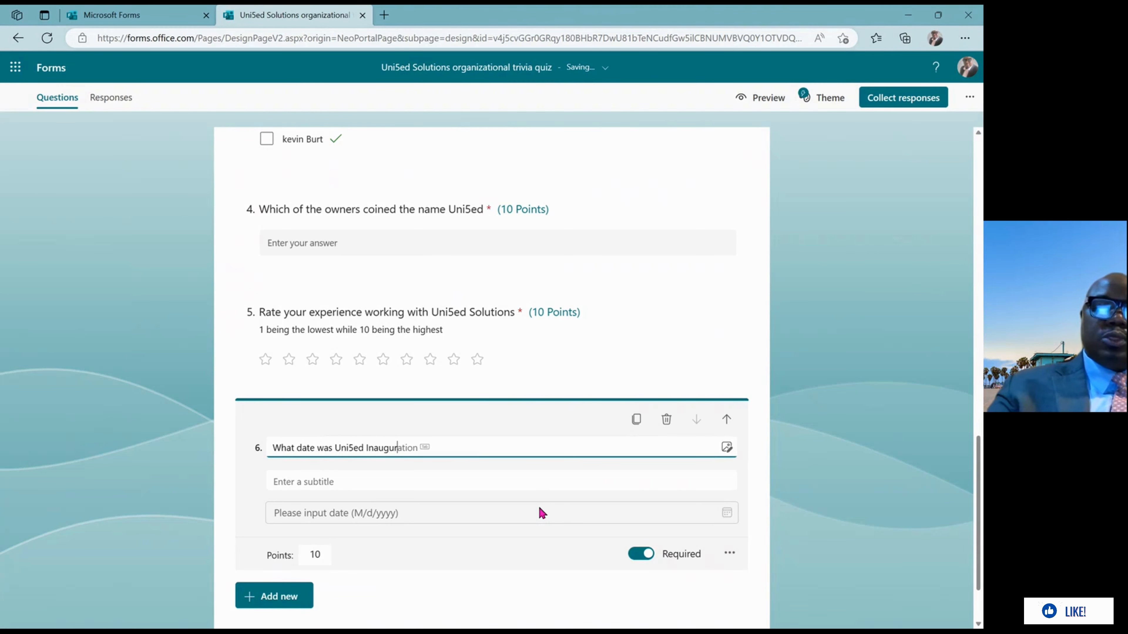
type("tion ")
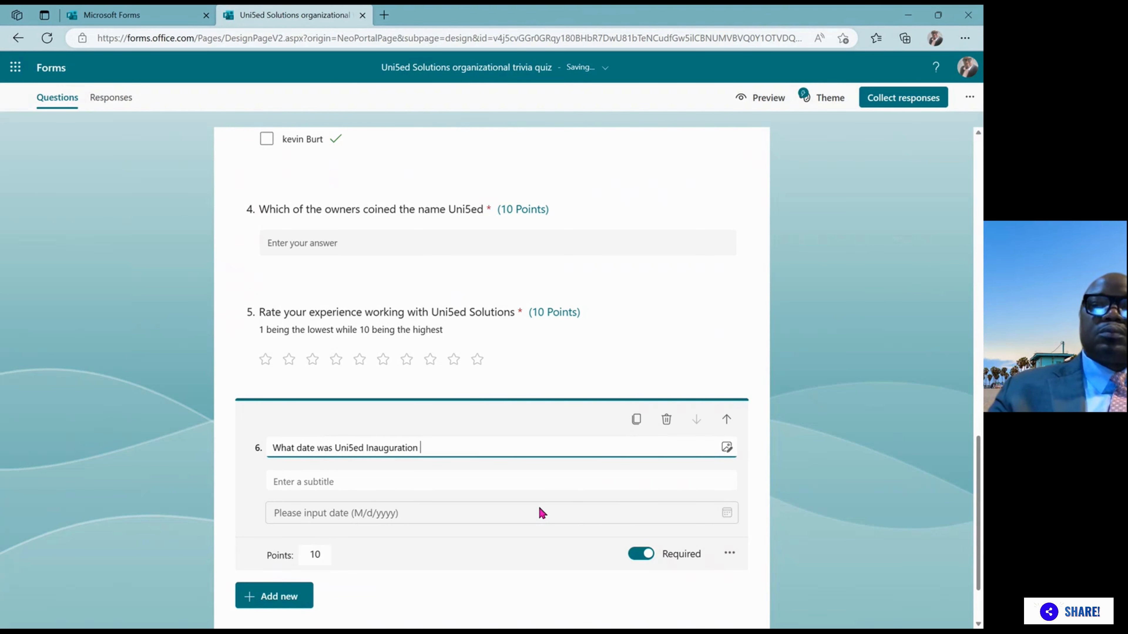
type("cerem")
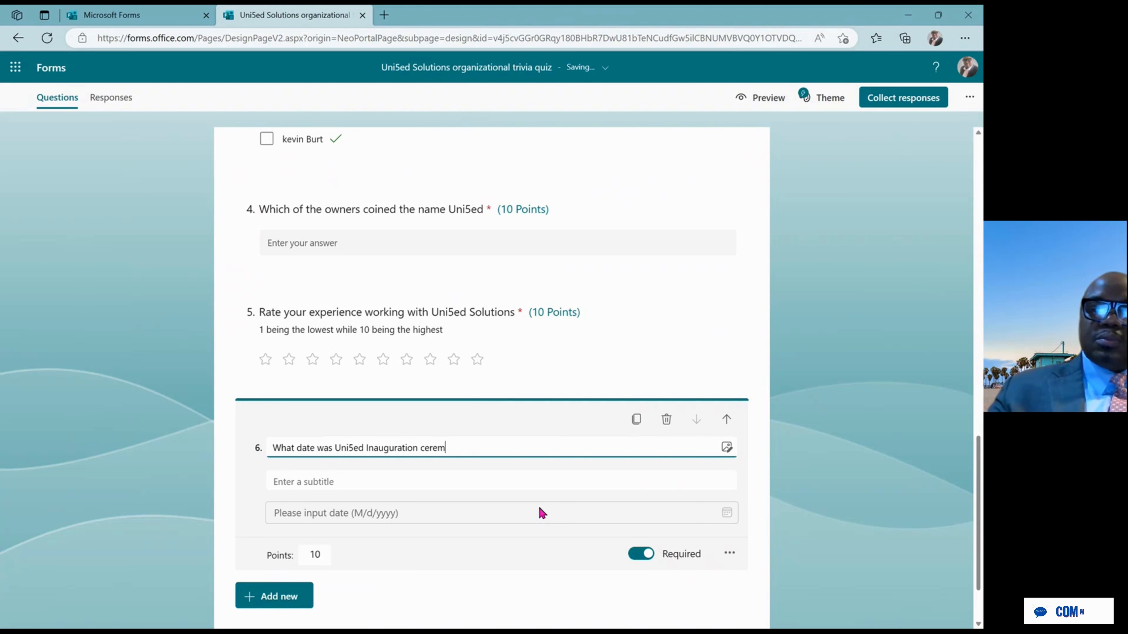
type("ony")
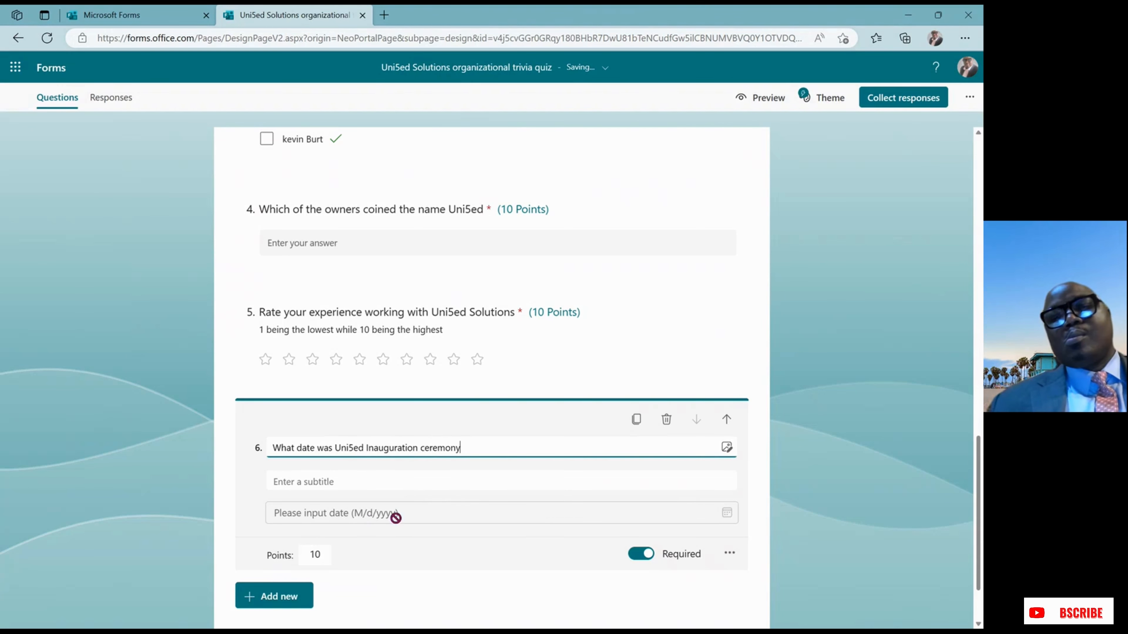
Give question 6 the subtitle 'Ribbon Cutting'
left_click(366, 485)
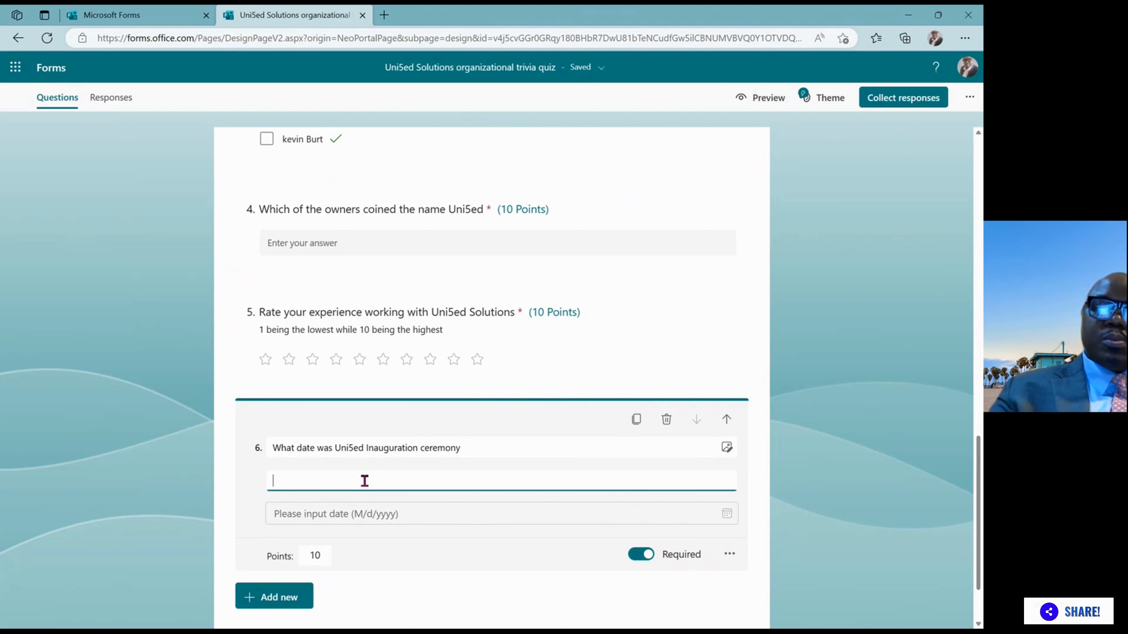
type("Ri")
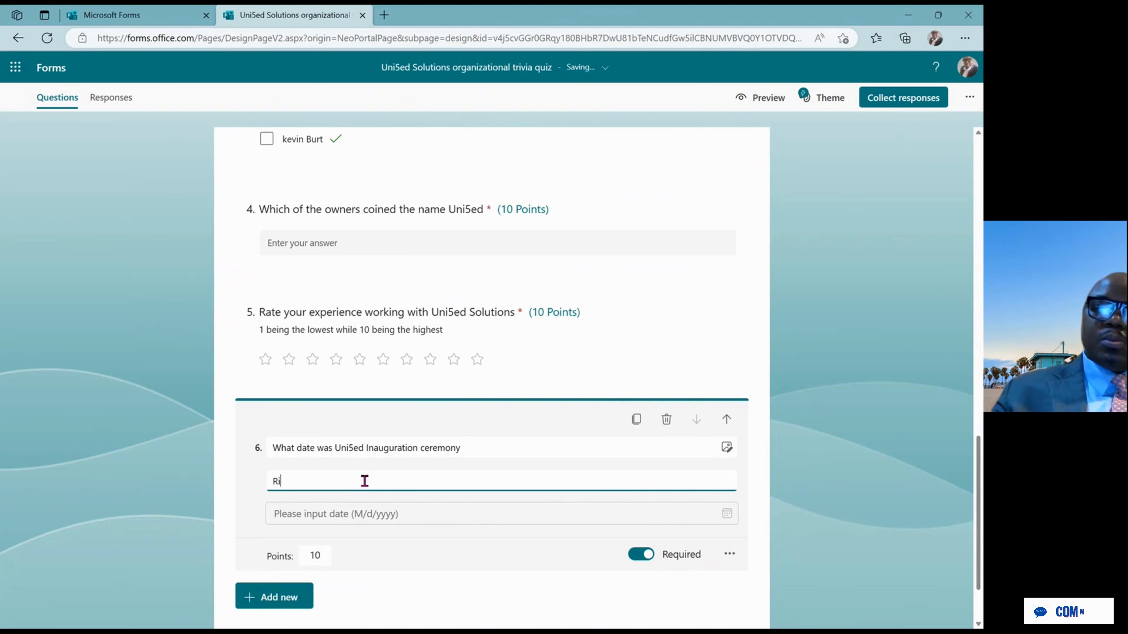
type("bbon ")
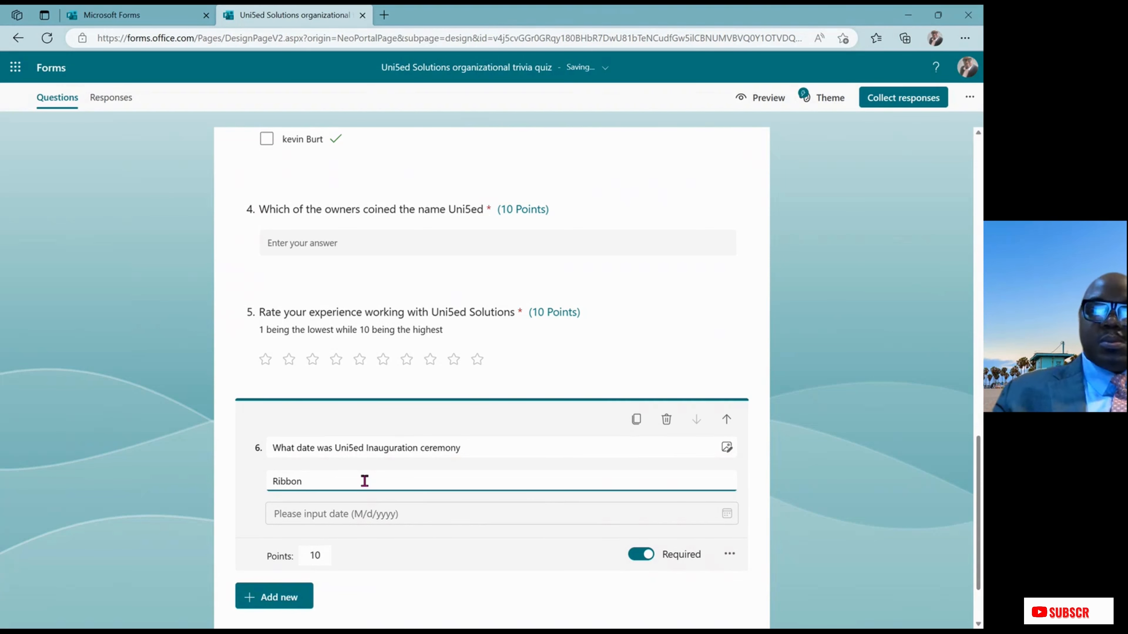
type("C")
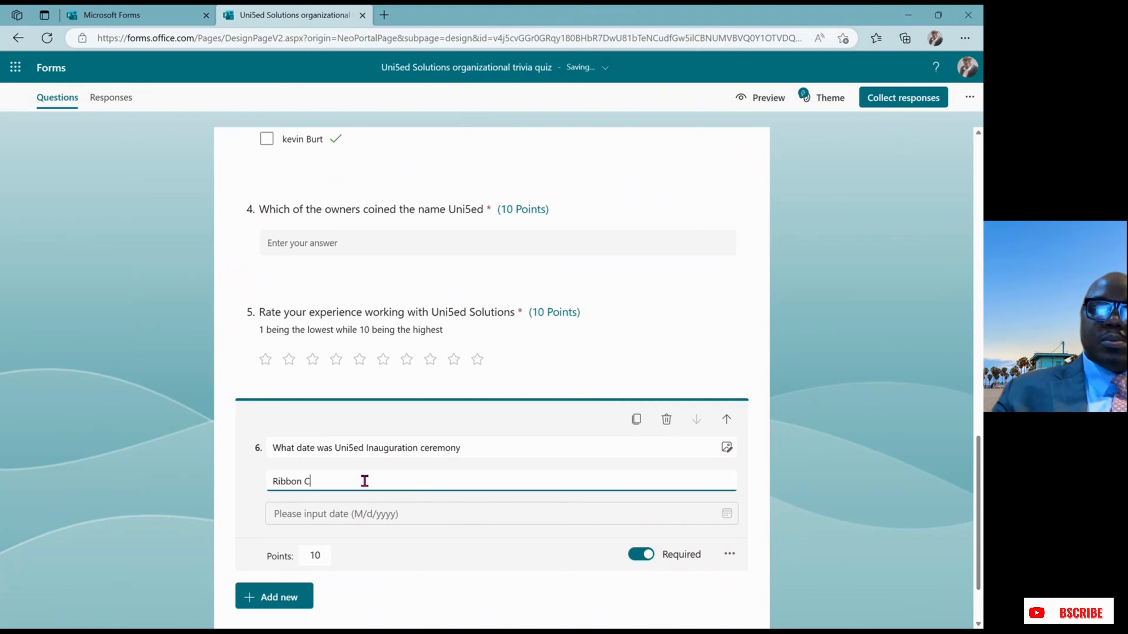
type("utting")
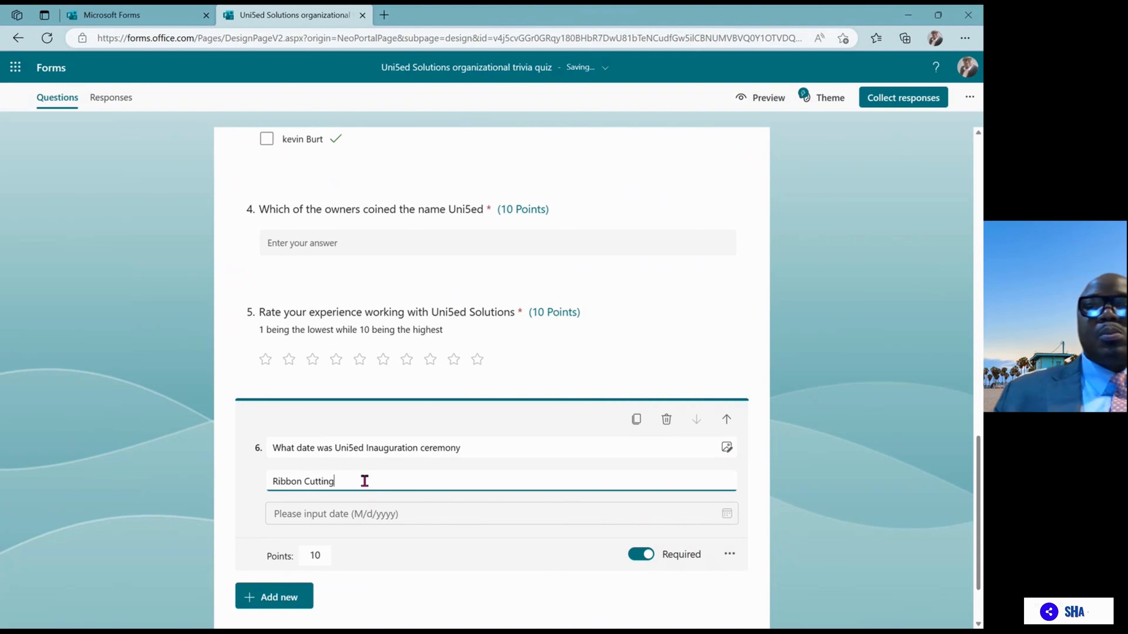
left_click(373, 523)
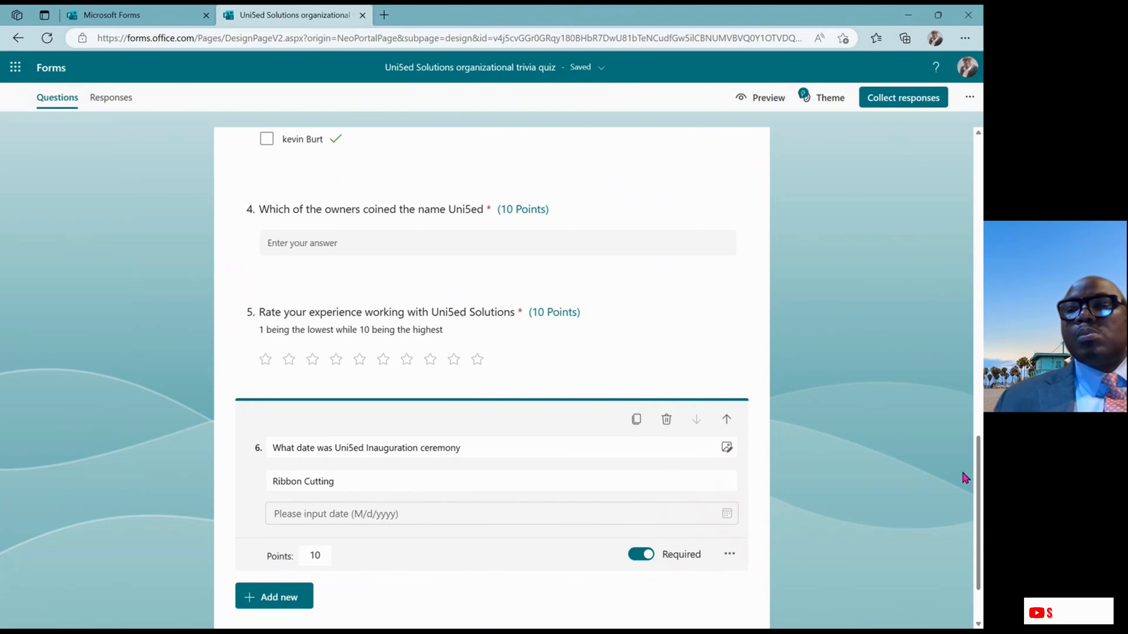
left_click_drag(979, 465, 980, 521)
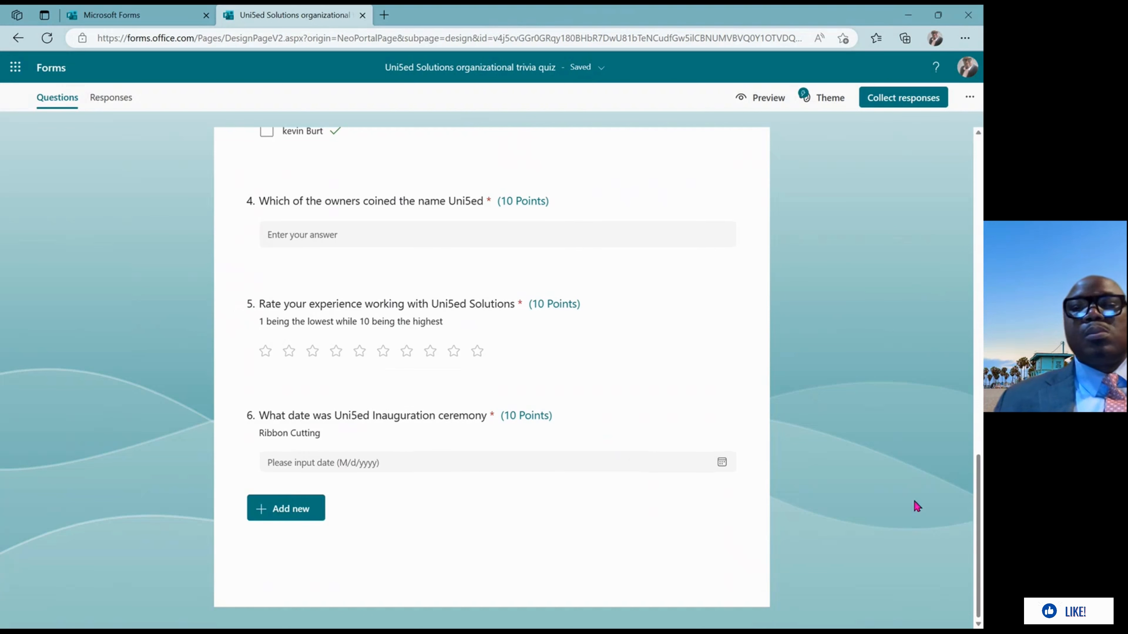
Reopen question 6 and reselect its 'Ribbon Cutting' subtitle text
left_click(641, 452)
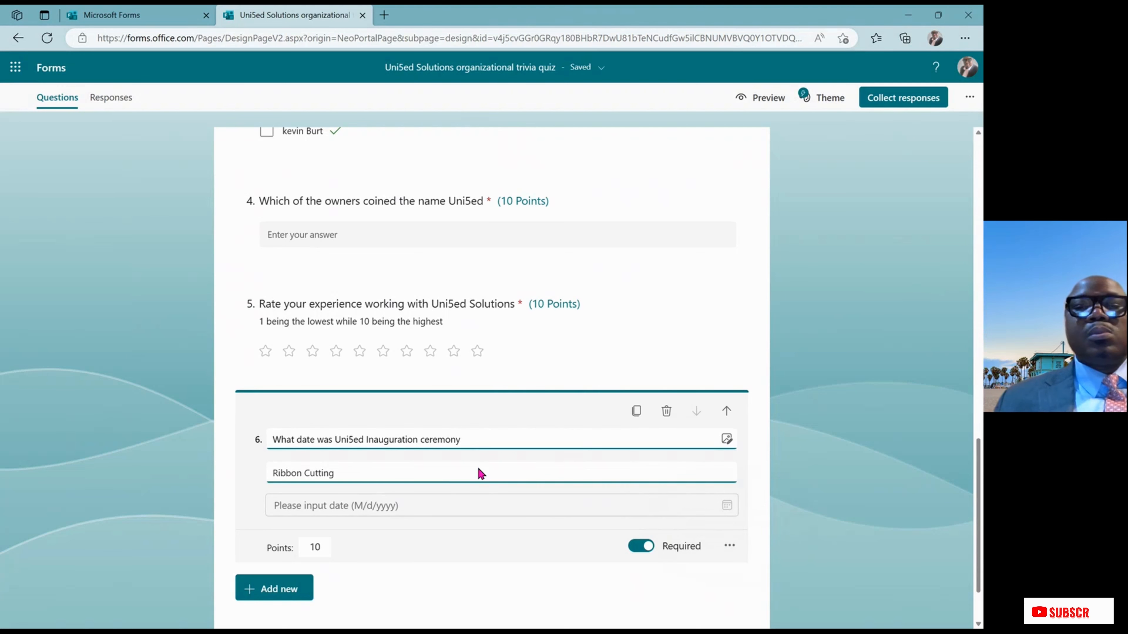
triple_click(430, 473)
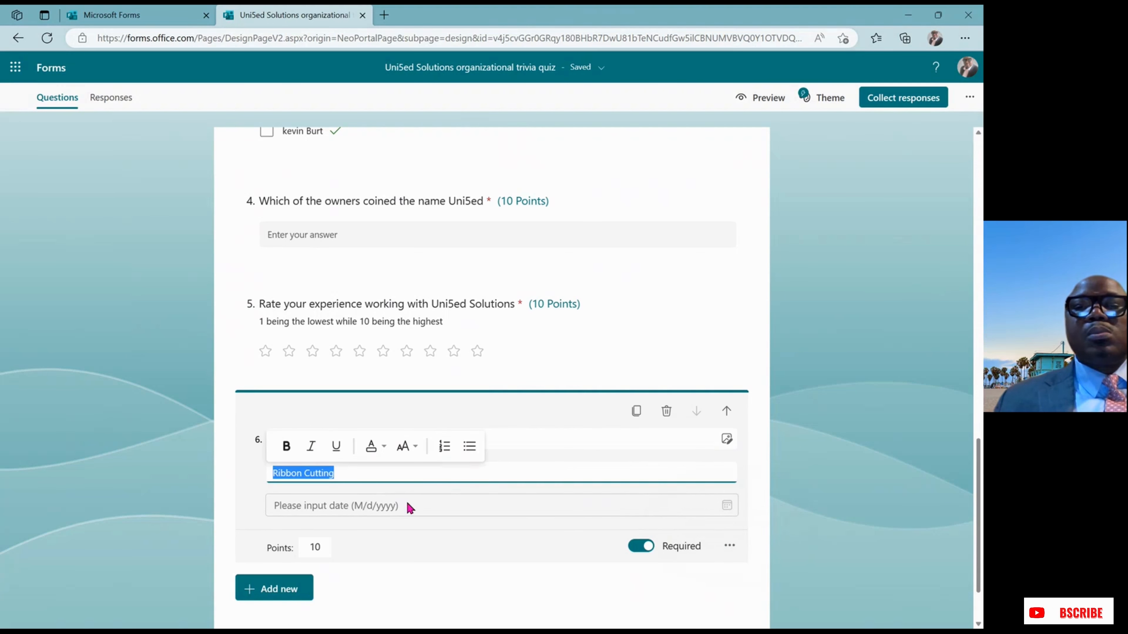
left_click(369, 507)
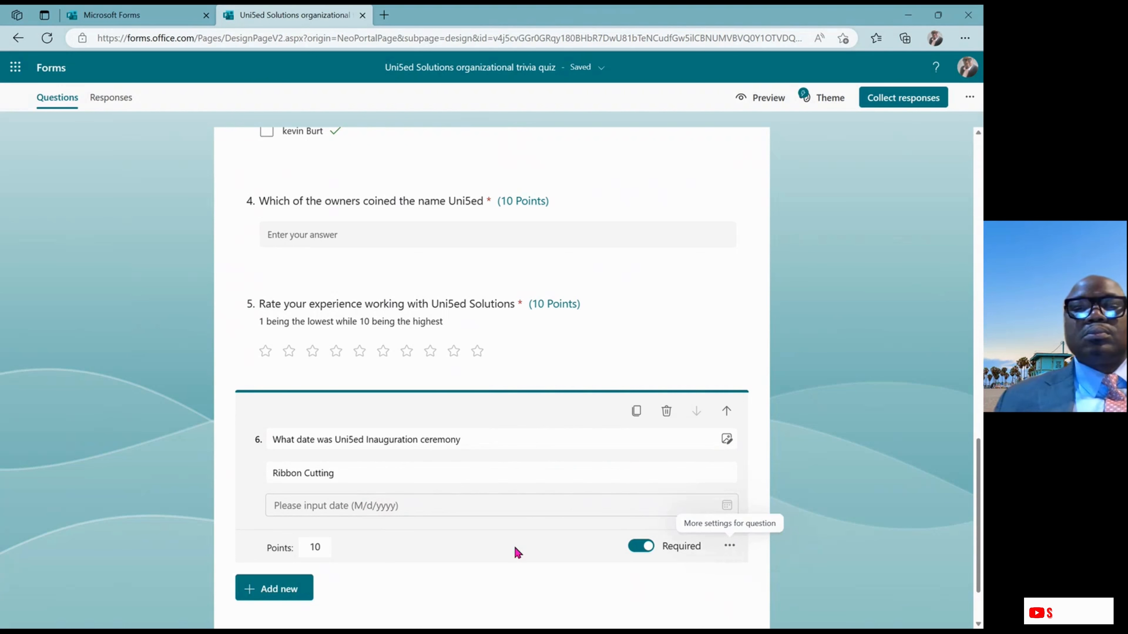
left_click(298, 589)
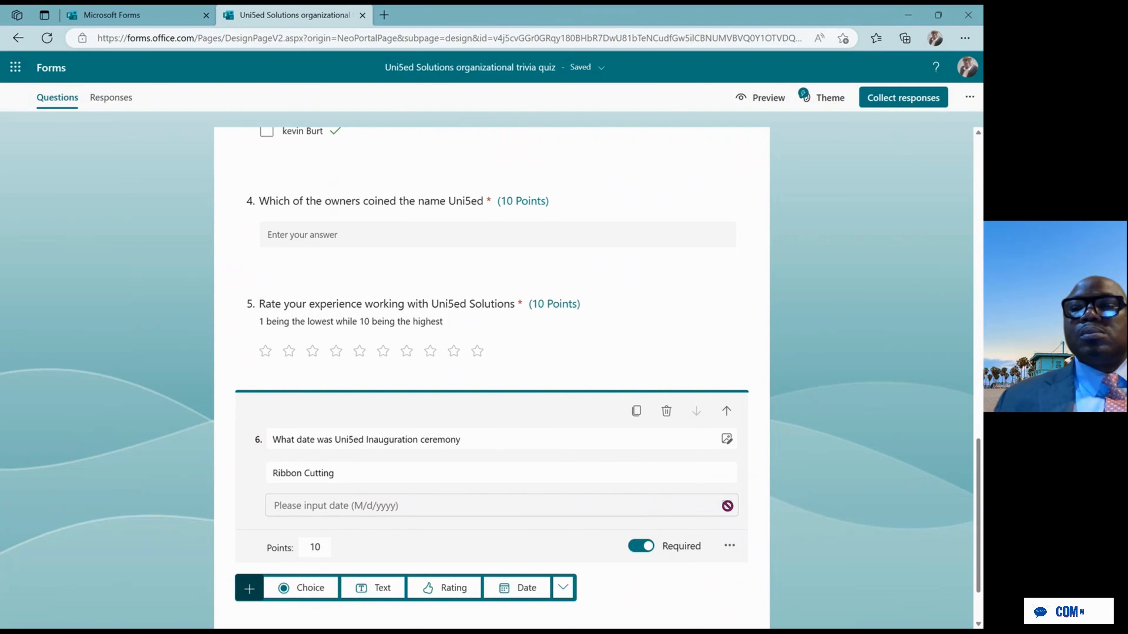
triple_click(367, 472)
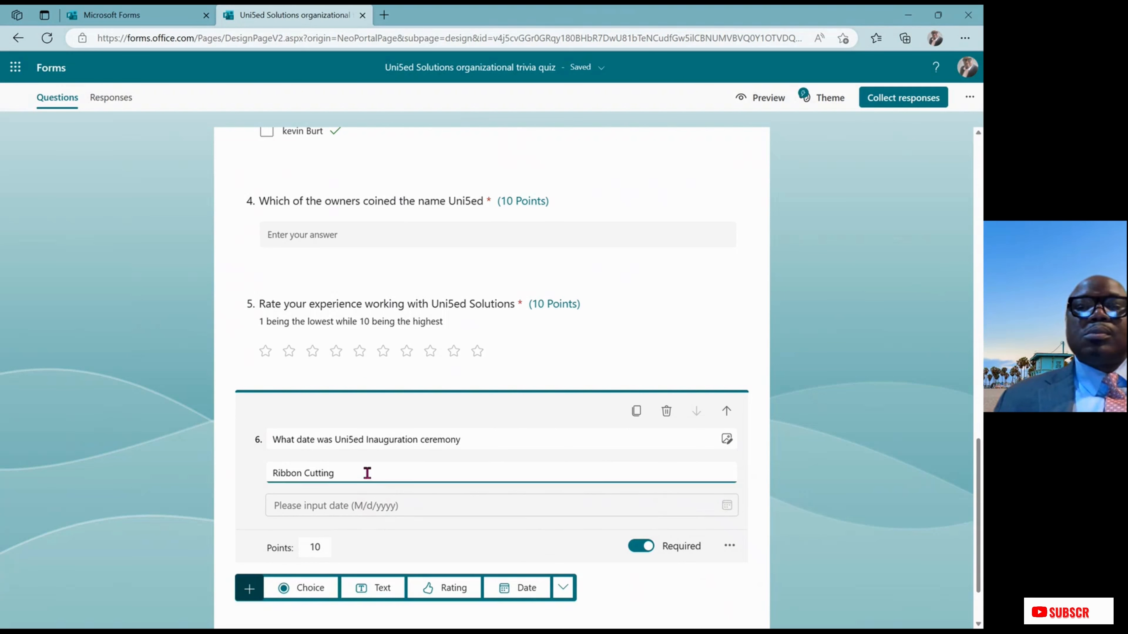
left_click(367, 472)
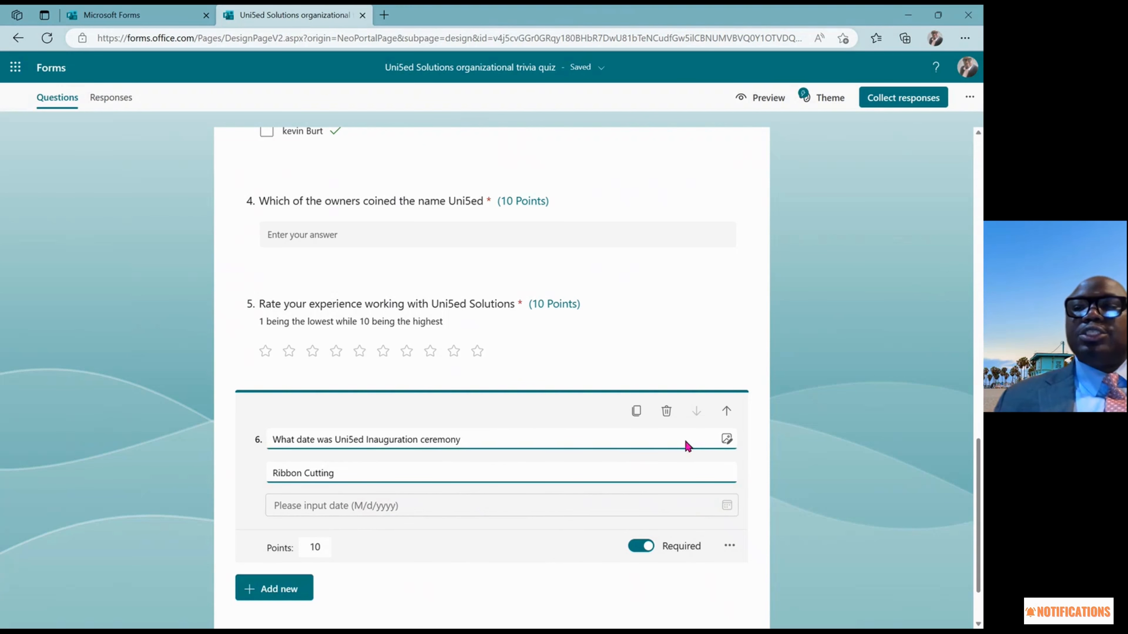
Delete date question 6 and insert a blank required date question in its place
left_click(663, 417)
left_click(300, 513)
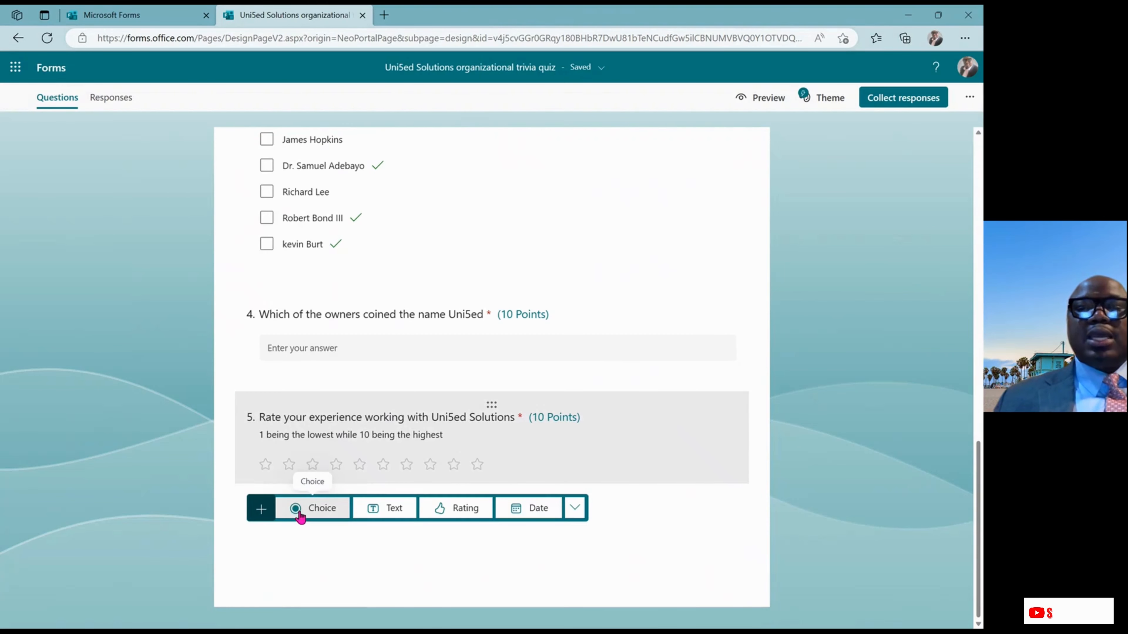
left_click(541, 510)
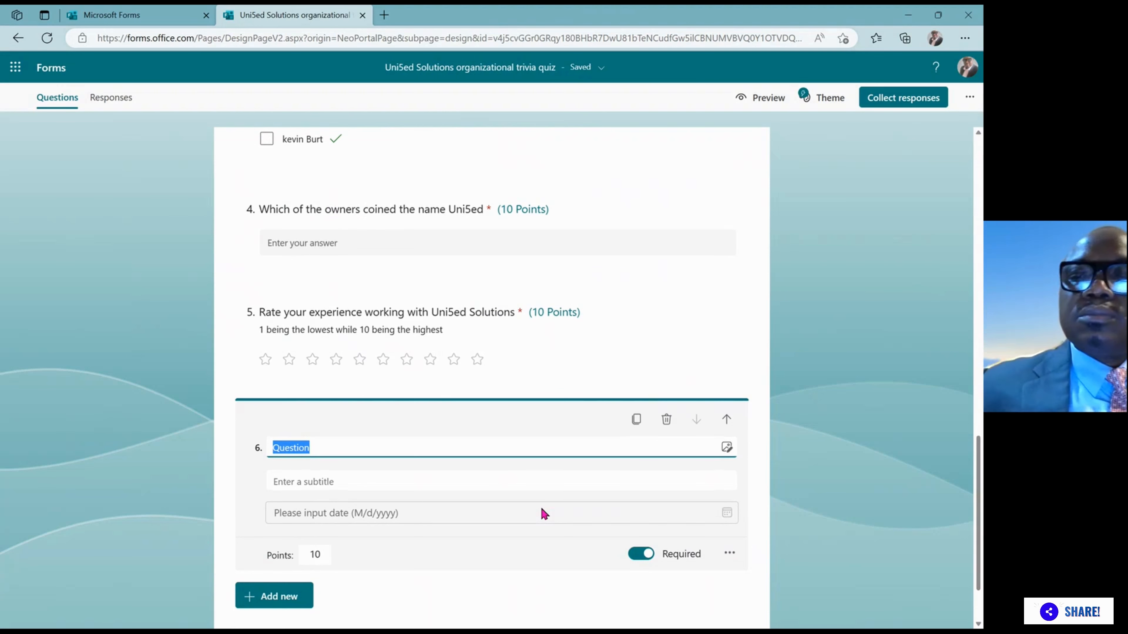
left_click(667, 422)
left_click(266, 516)
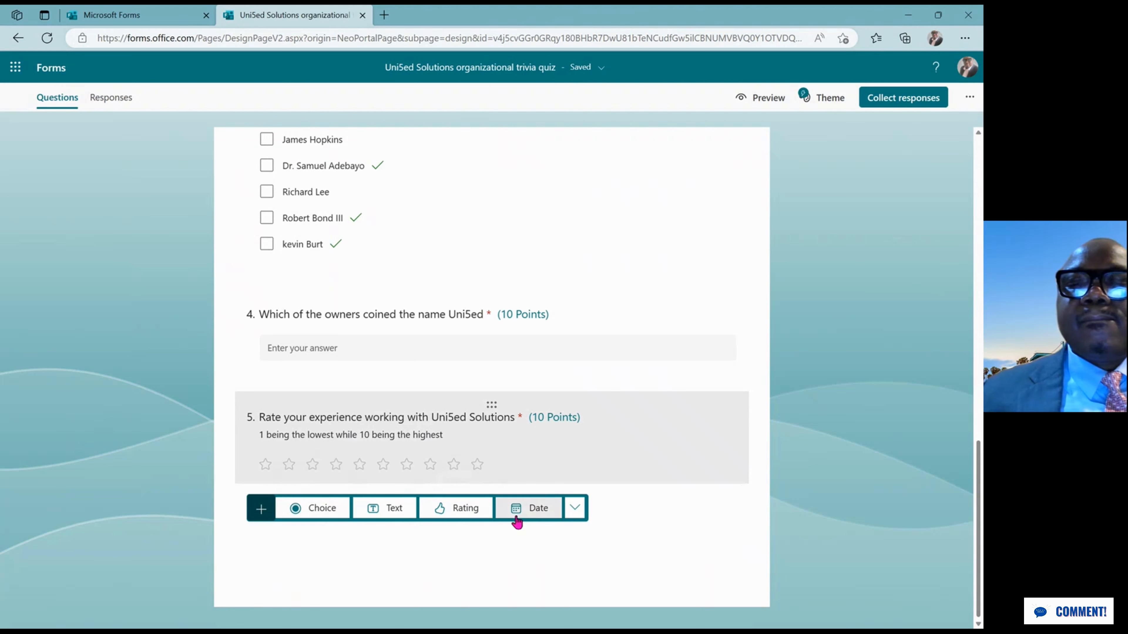
left_click(533, 516)
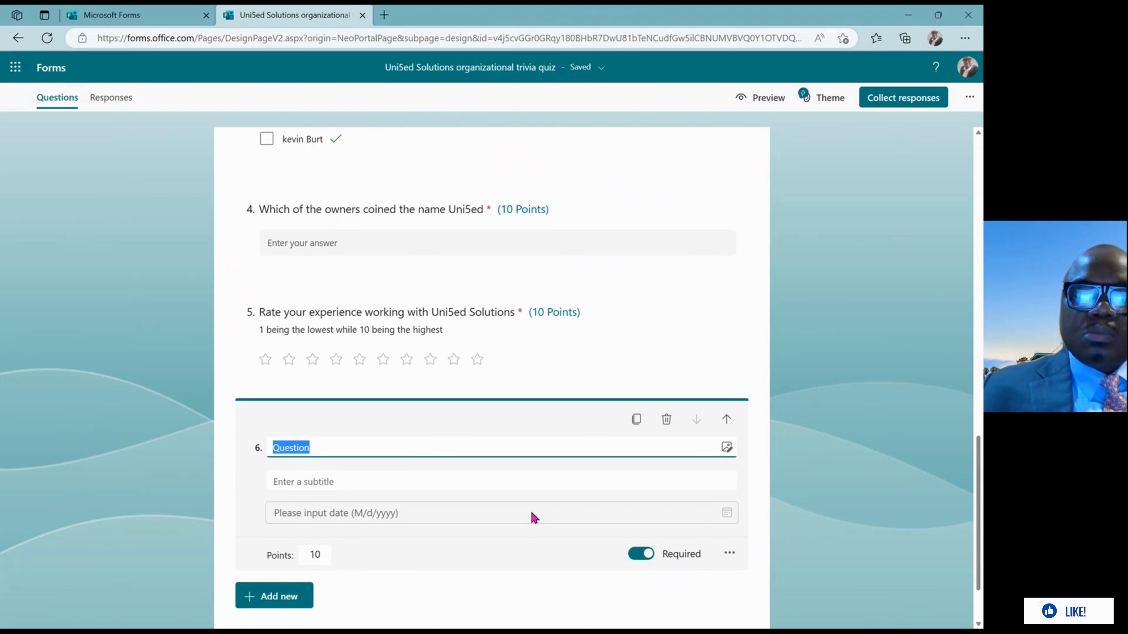
Title date question 6 'What date was Uni5ed Inaugurated' with subtitle 'Ribbon Cutting'
type("W")
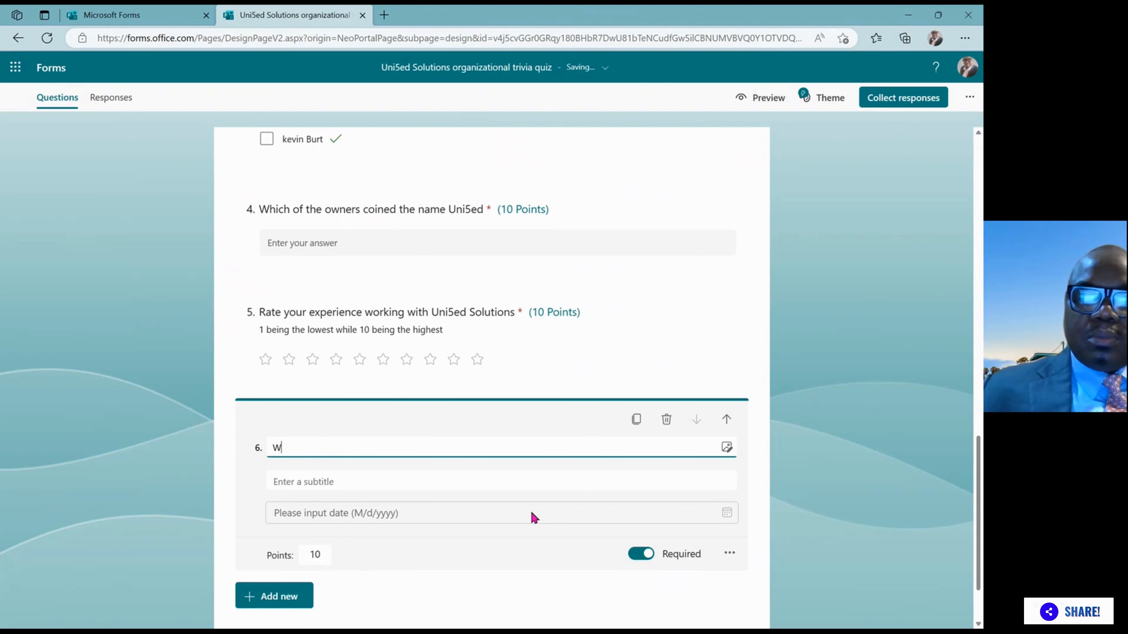
type("hat ")
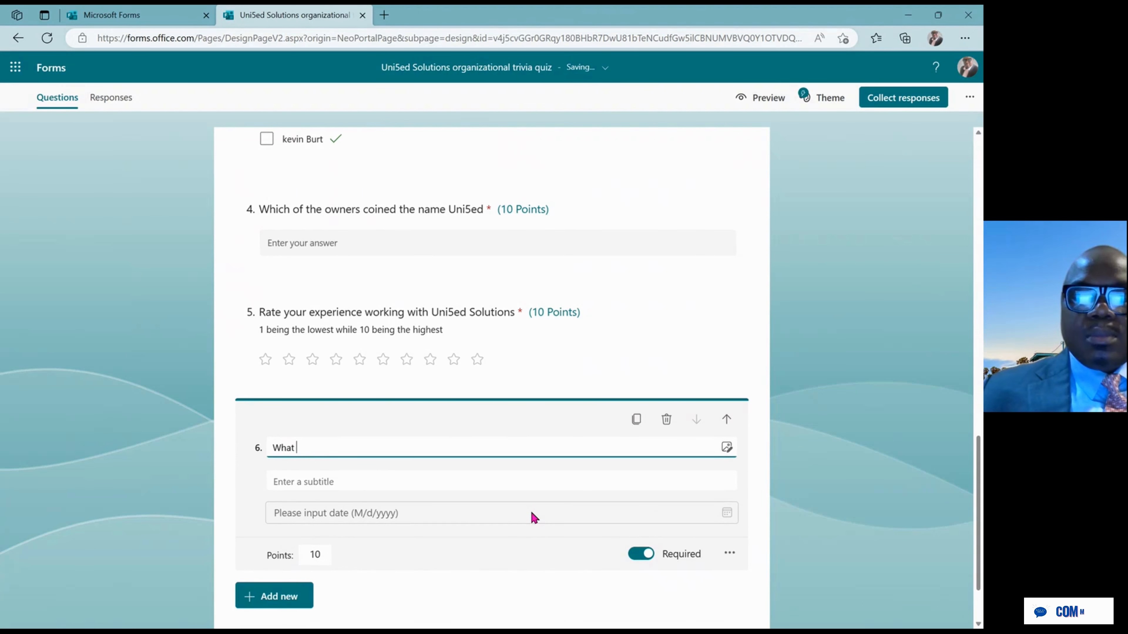
type("dat")
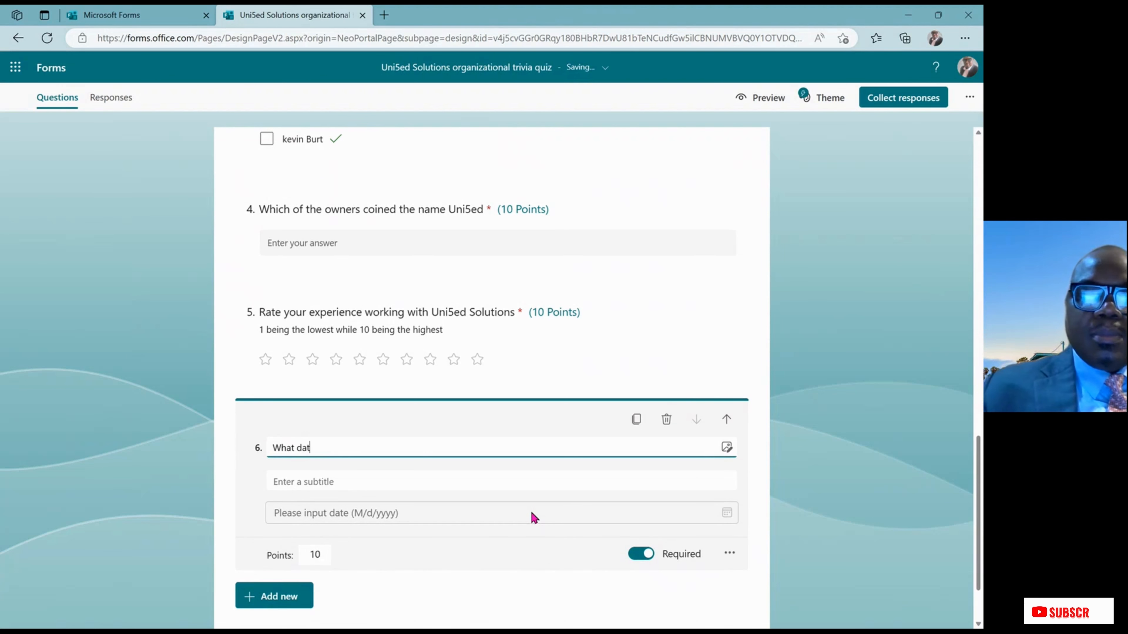
type("e was")
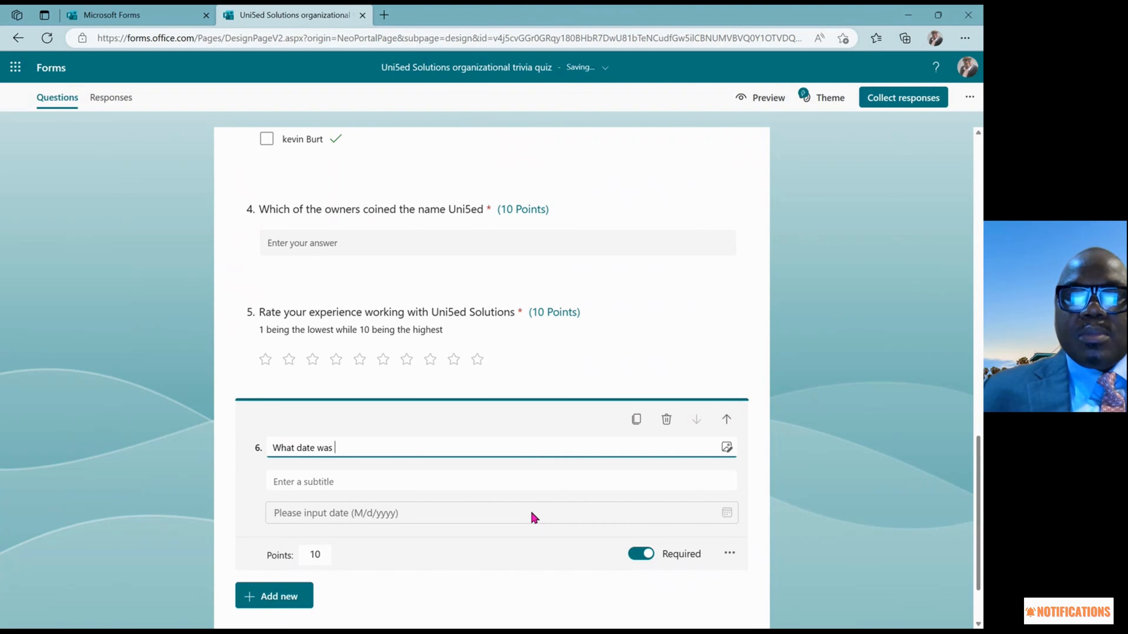
type("te")
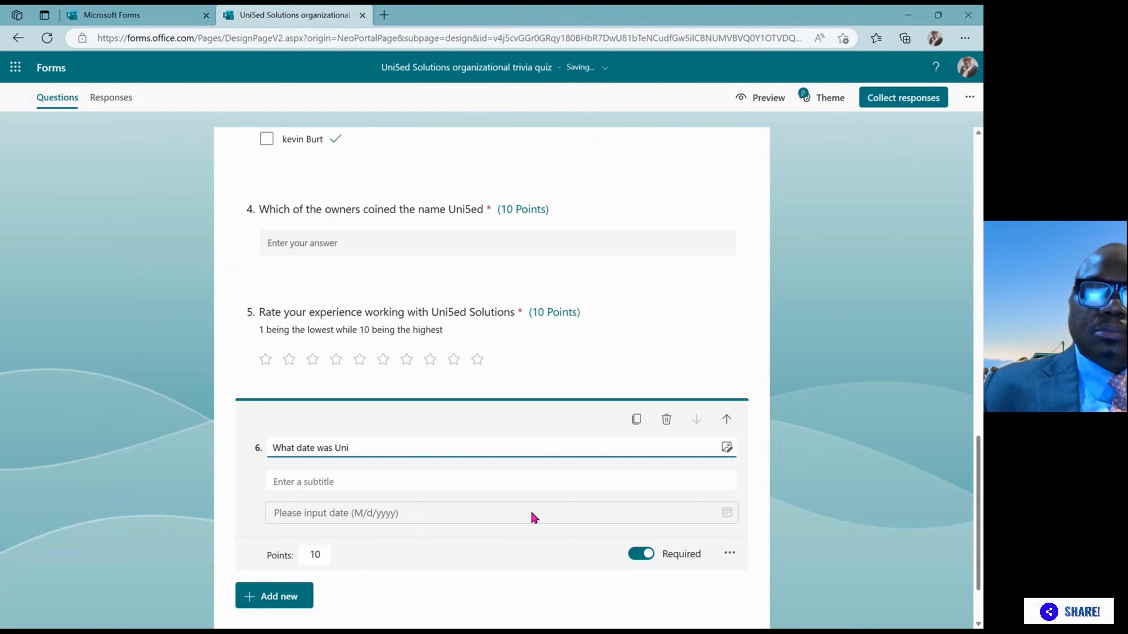
type("5ed")
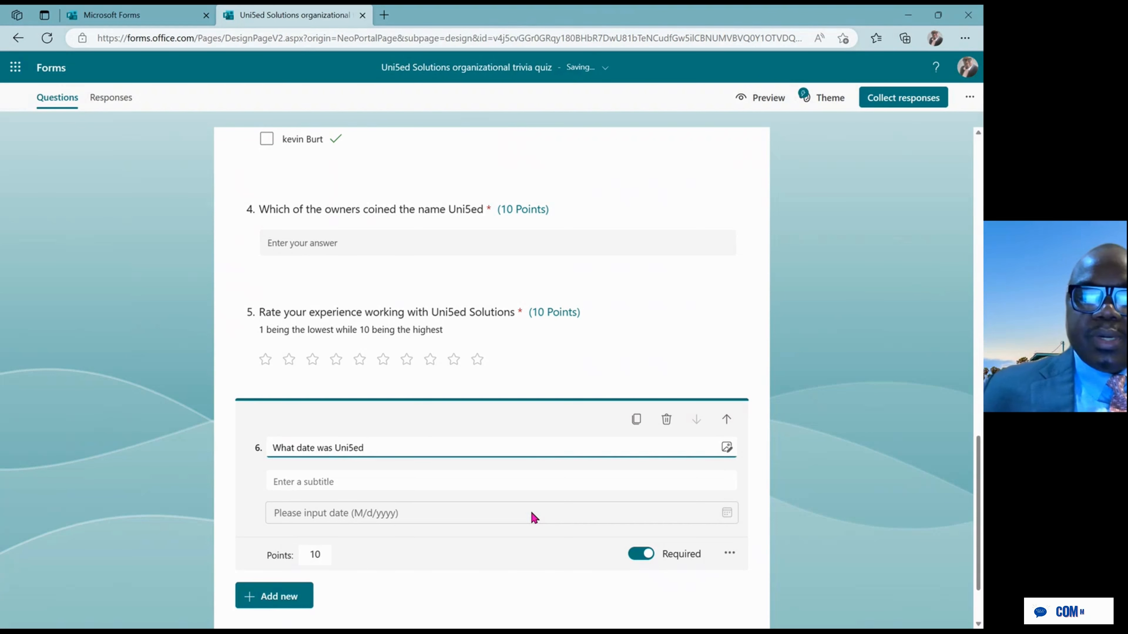
type(" Inaugu")
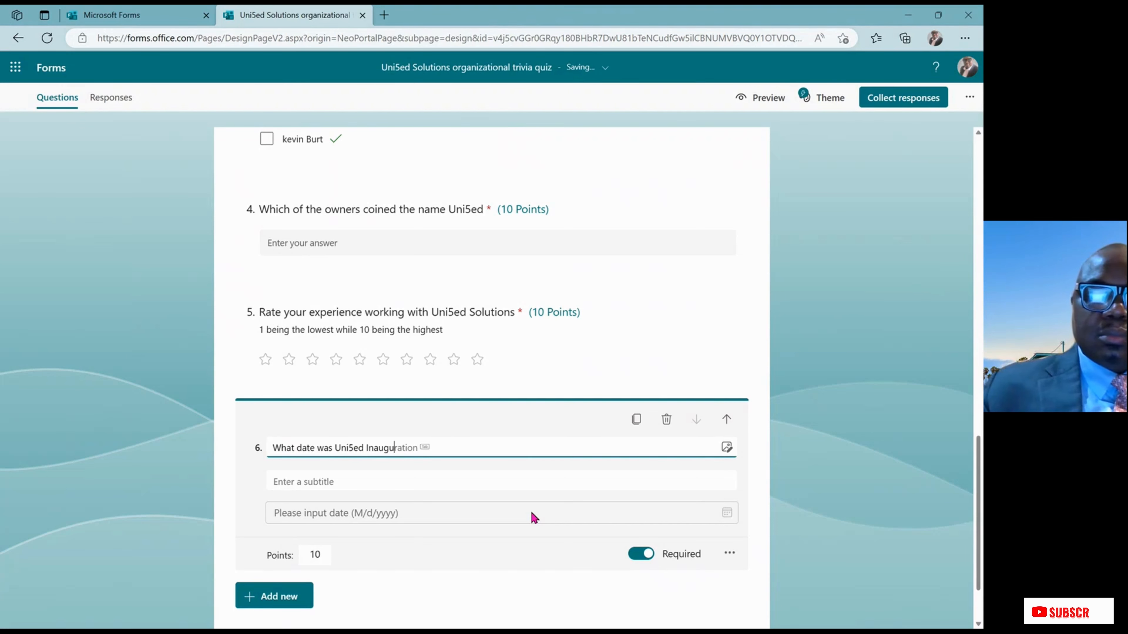
type("rated")
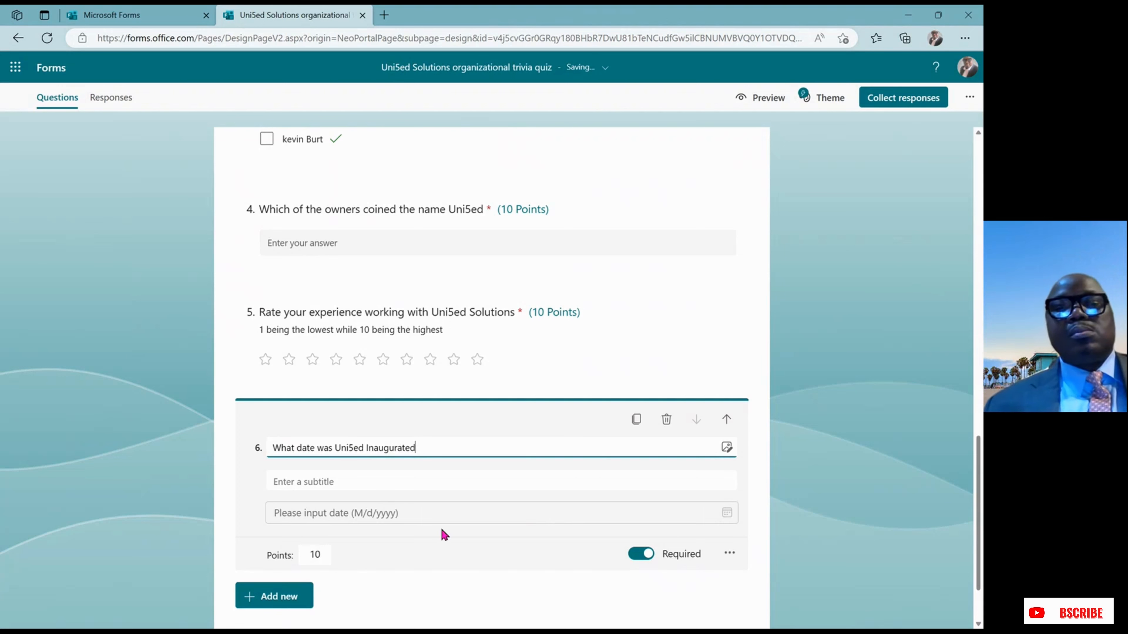
left_click(360, 485)
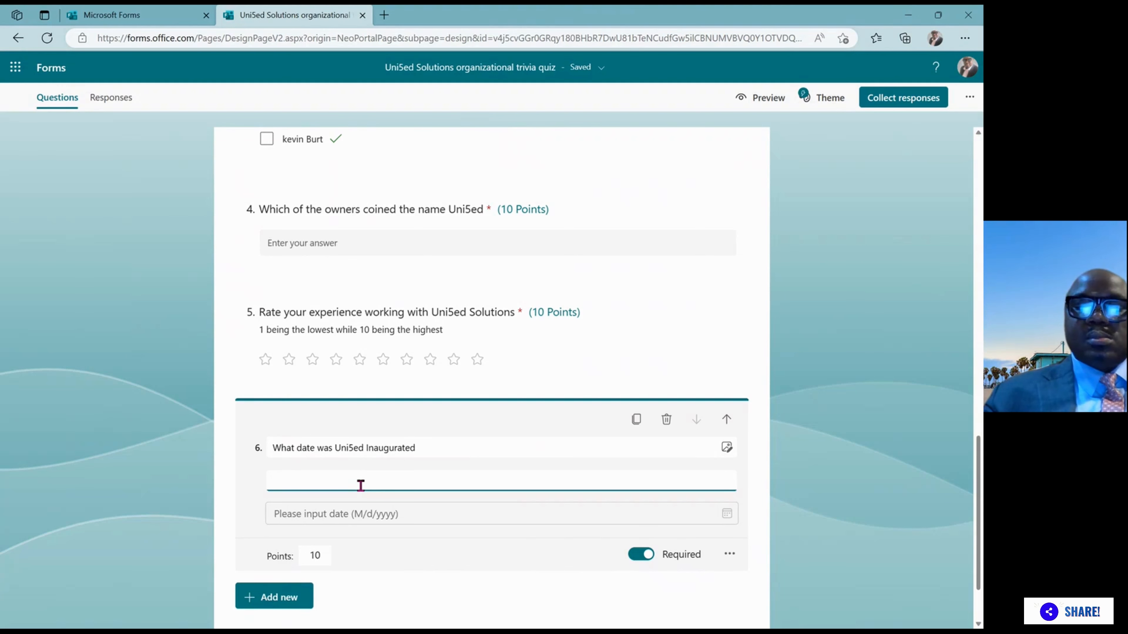
type("Ri")
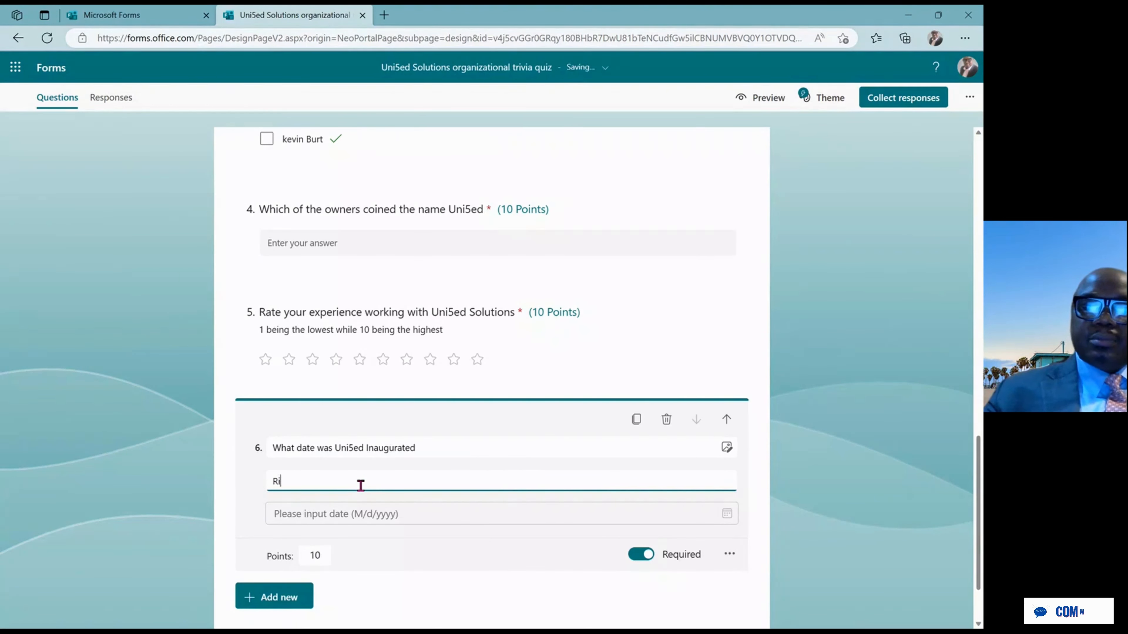
type("bbon C")
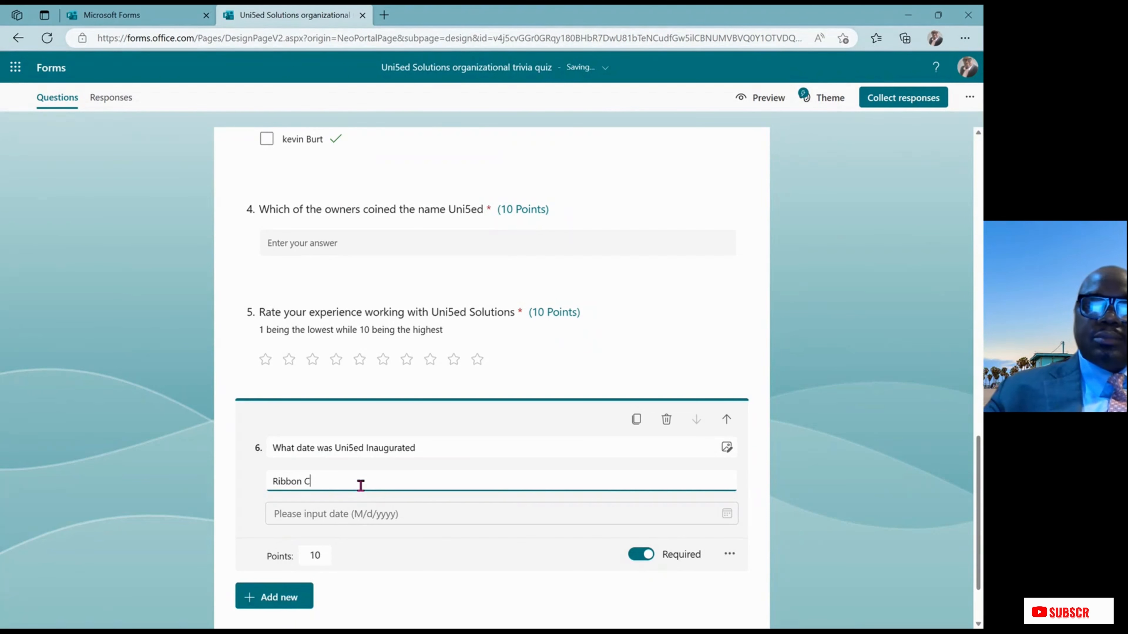
type("utting")
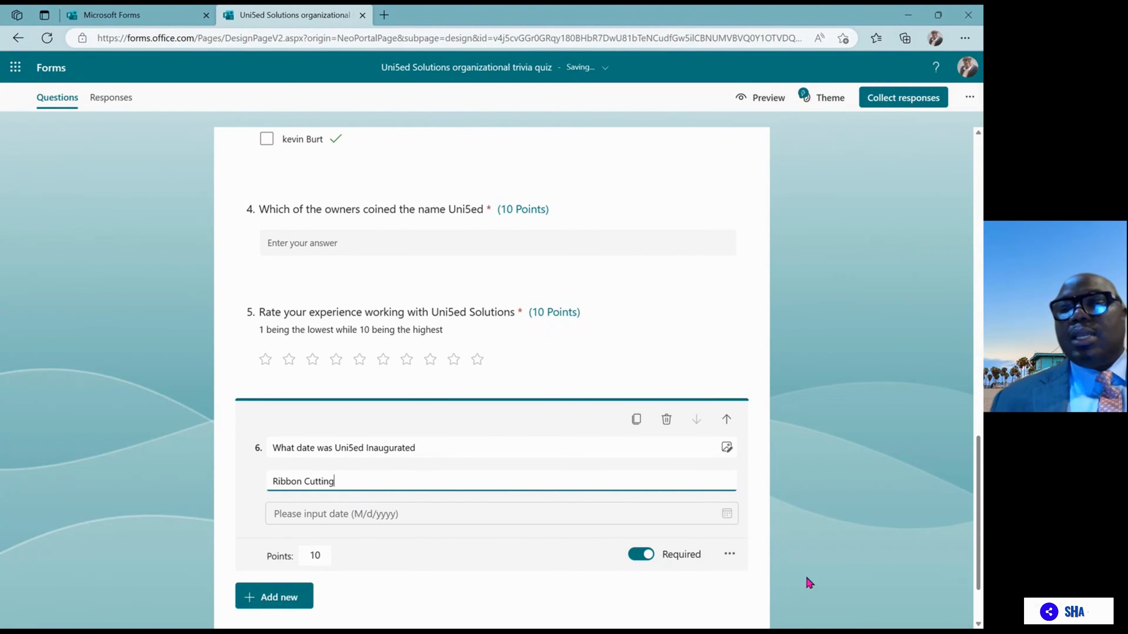
Toggle question 6's subtitle off and back on from its more-settings menu
left_click(729, 555)
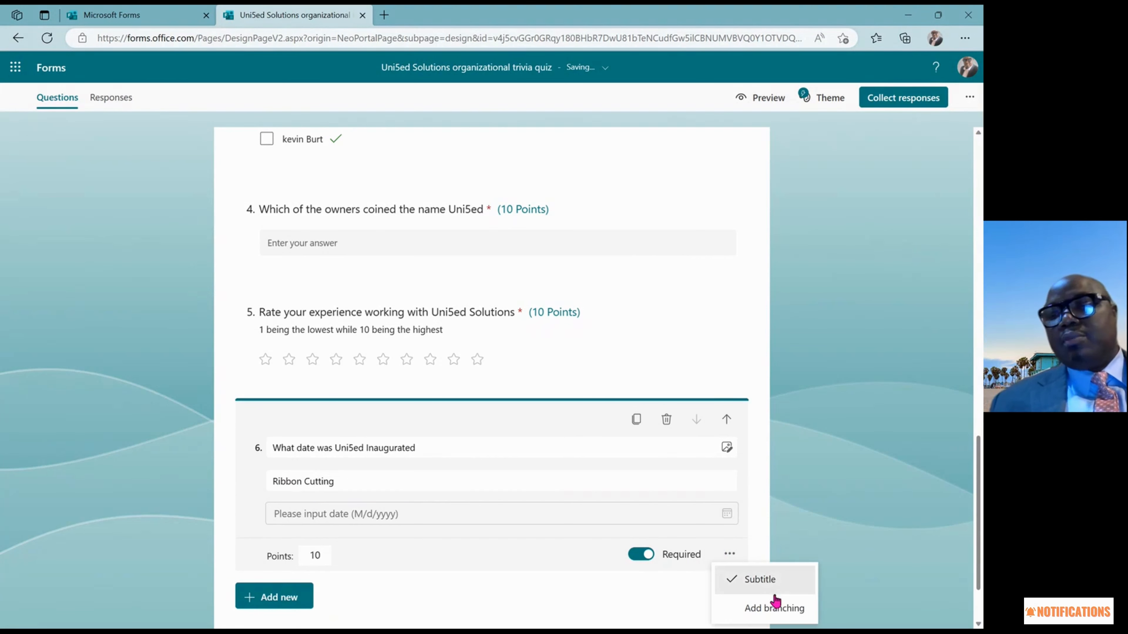
left_click(771, 586)
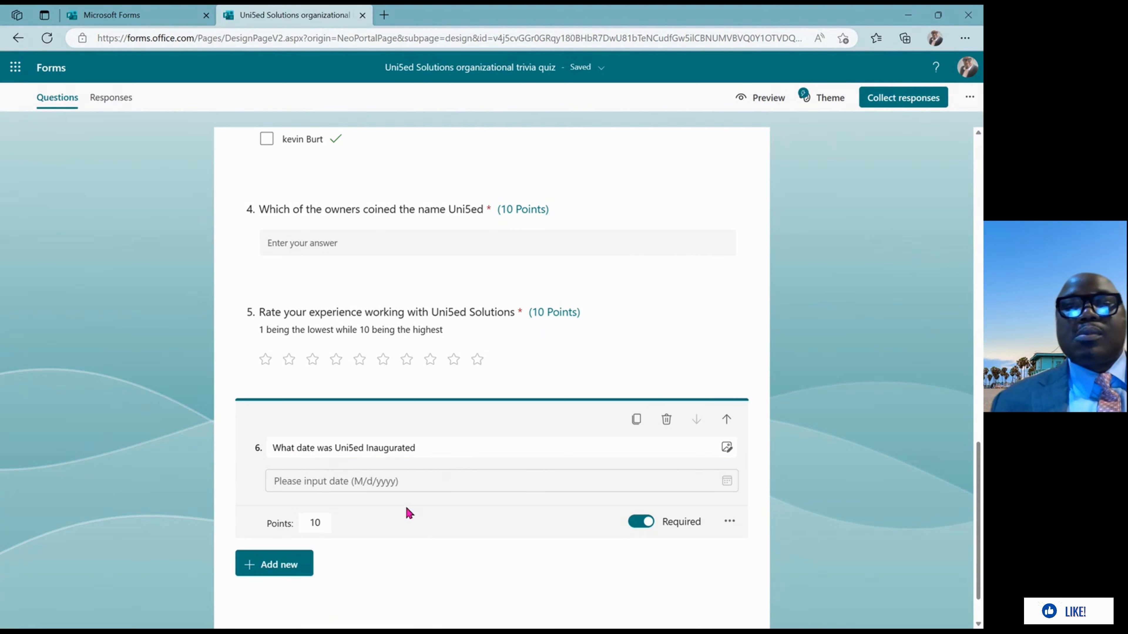
left_click(733, 524)
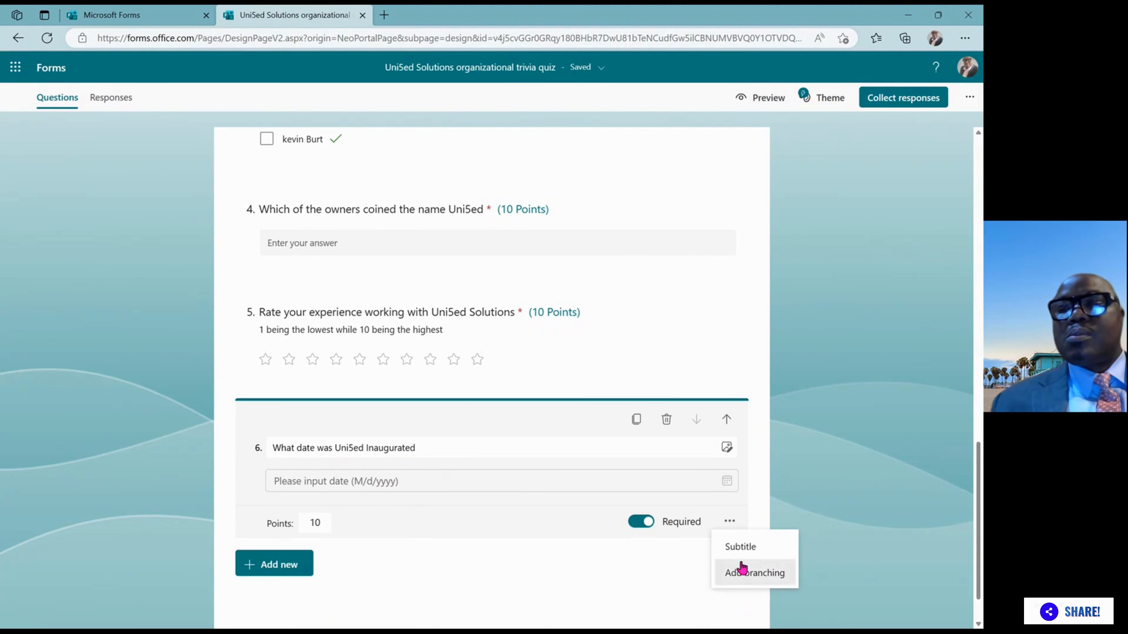
left_click(740, 548)
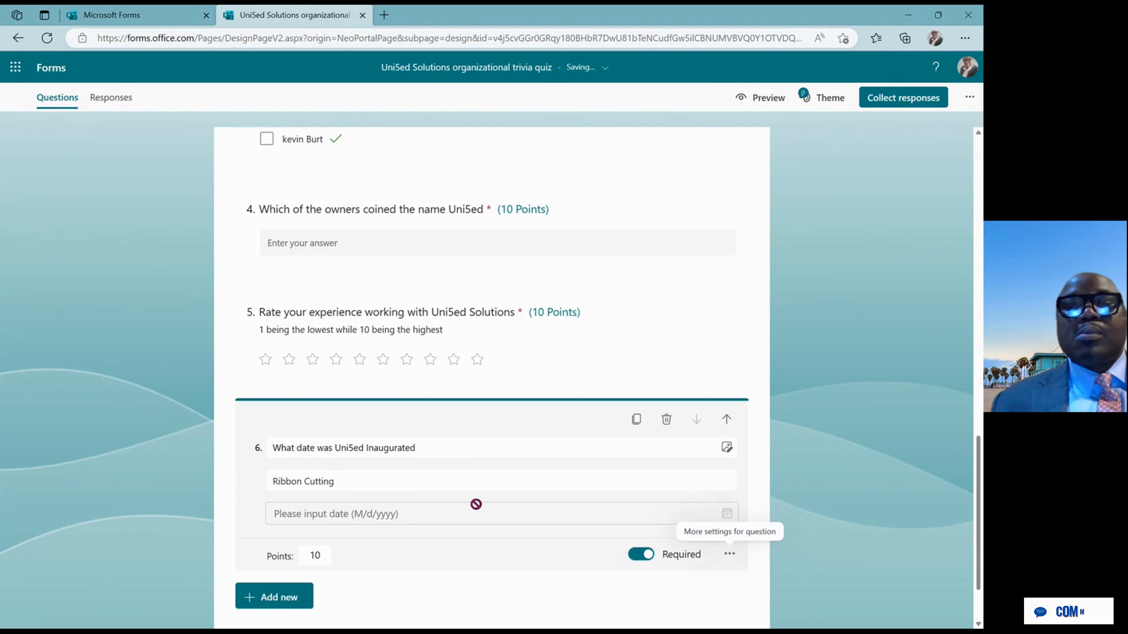
Replace the 'Ribbon Cutting' subtitle with 'This question is optional'
triple_click(442, 480)
left_click(443, 480)
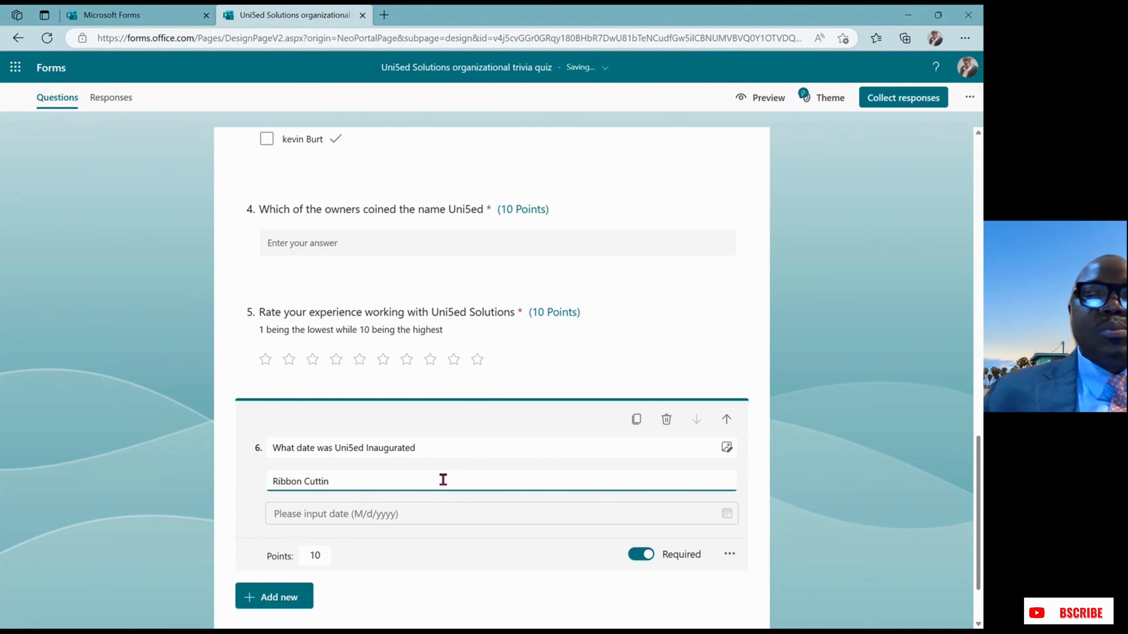
key("BackSpace")
key("BackSpace")
key("BackSpace")
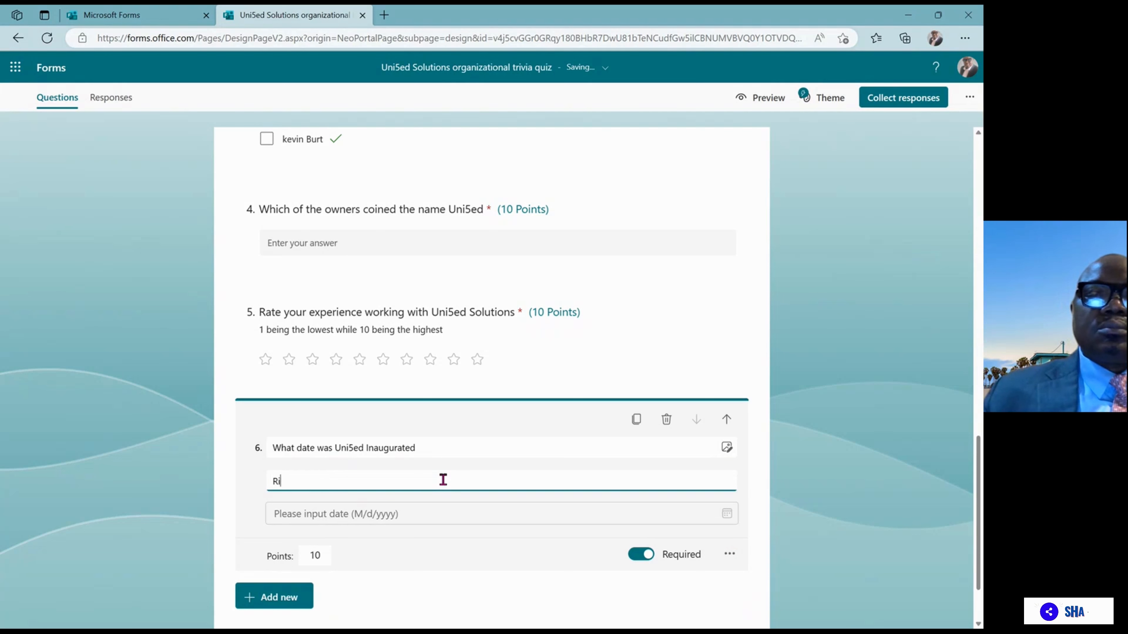
type("This ")
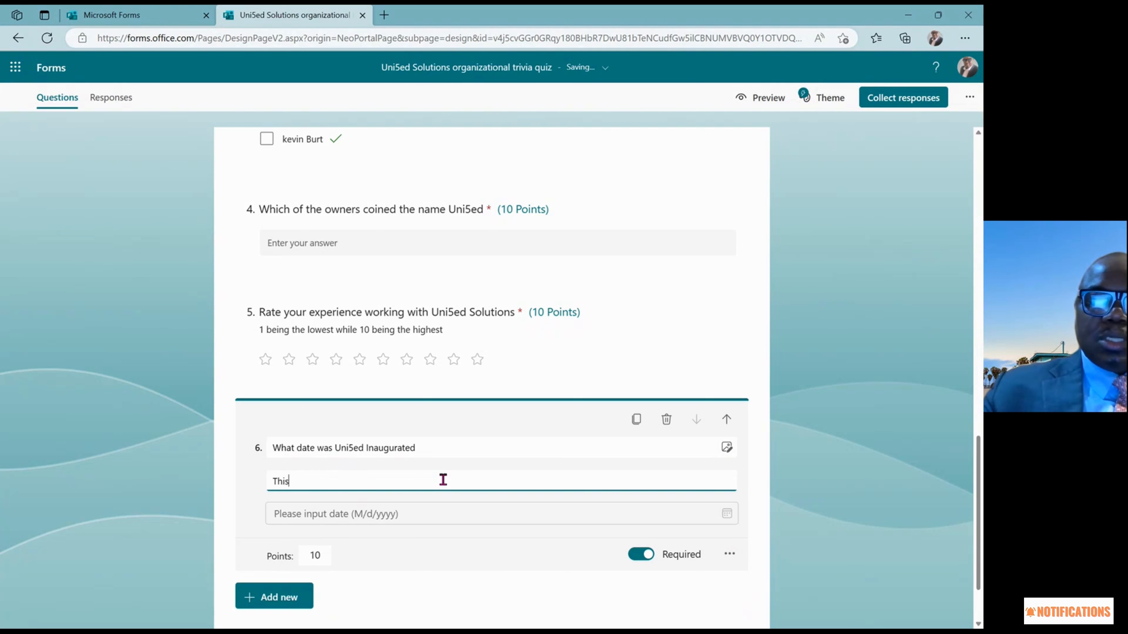
type("quest")
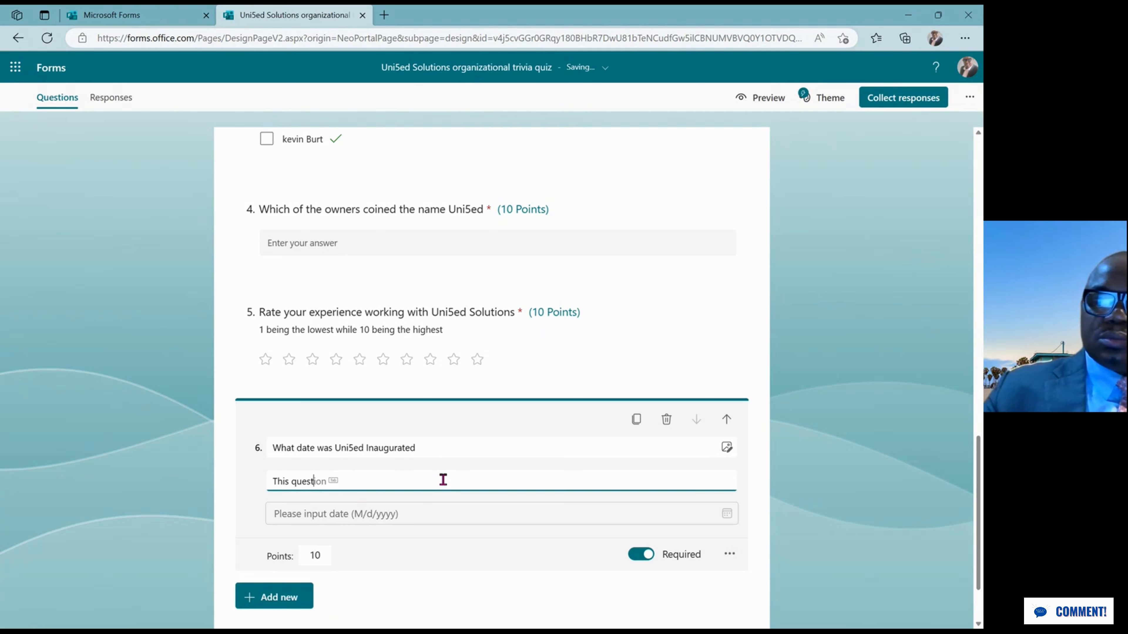
type("ion is optinal")
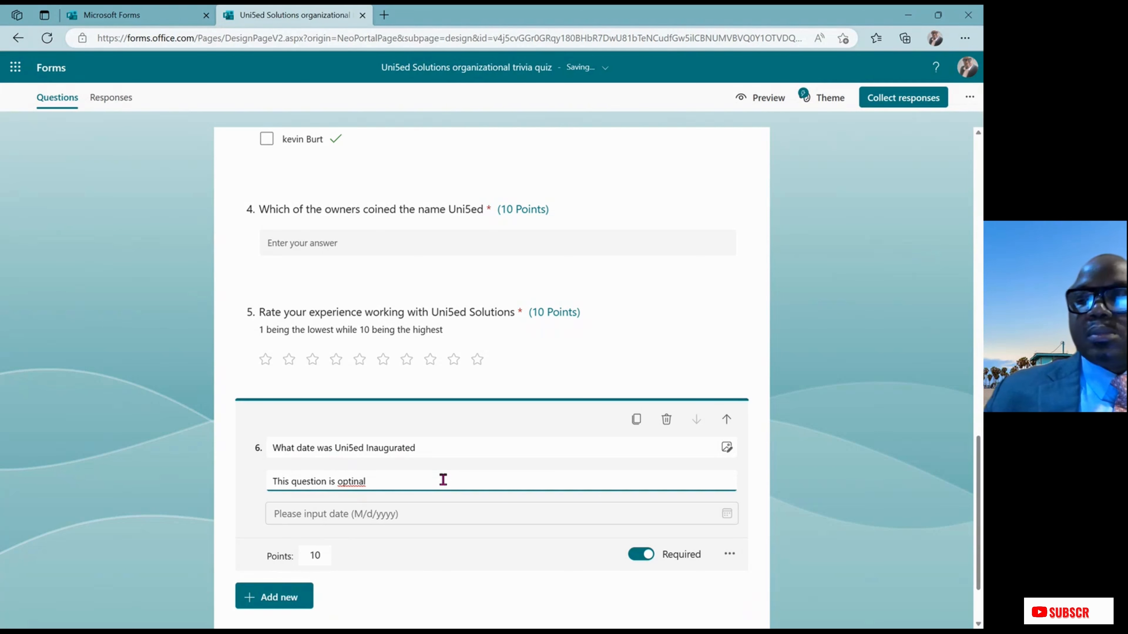
key("BackSpace")
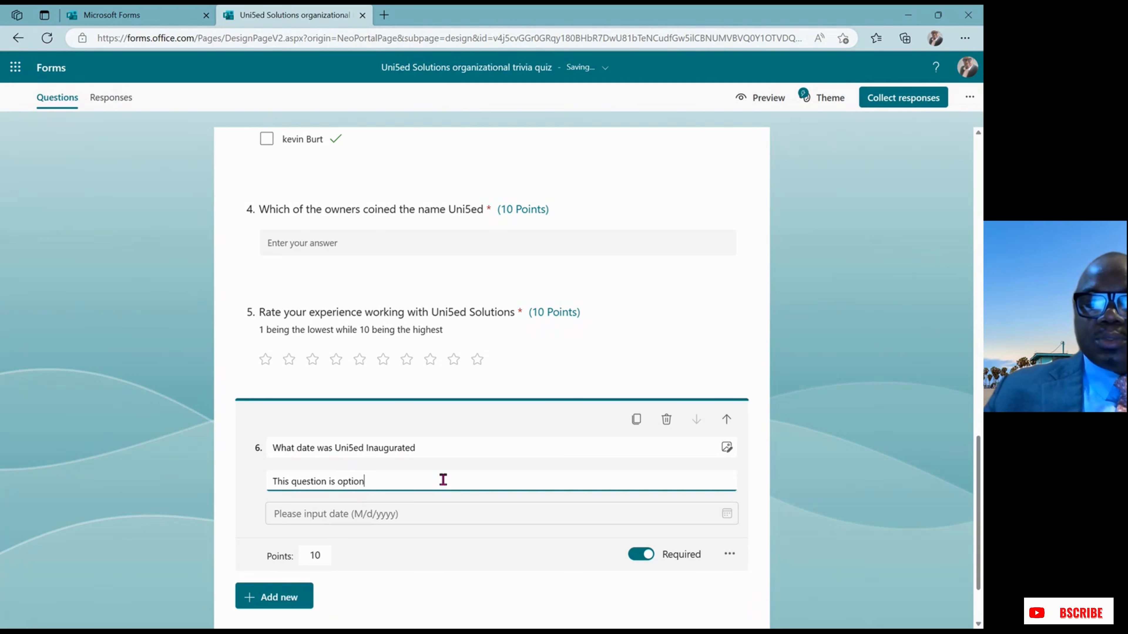
type("al")
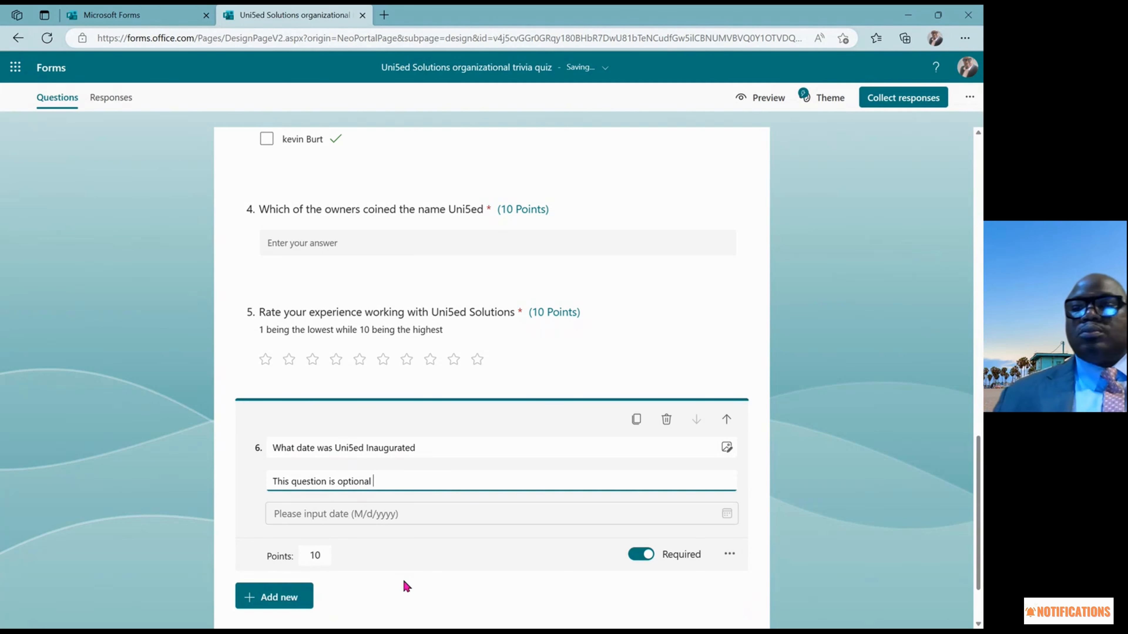
left_click_drag(977, 446, 973, 252)
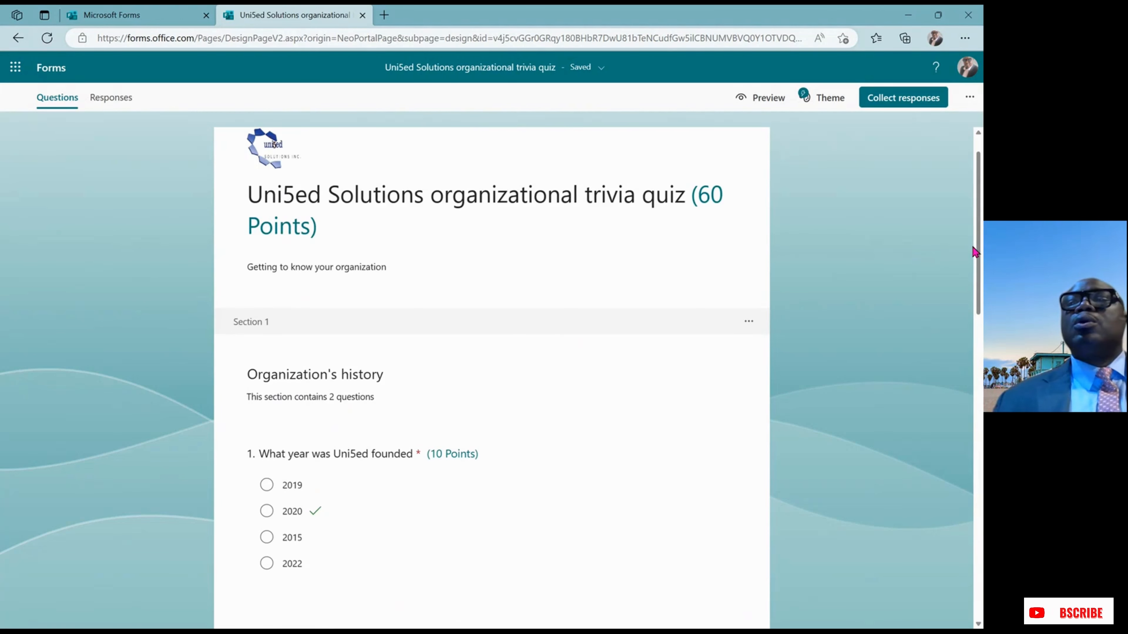
Apply the brown paintbrushes picture style from the expanded theme choices
left_click(832, 101)
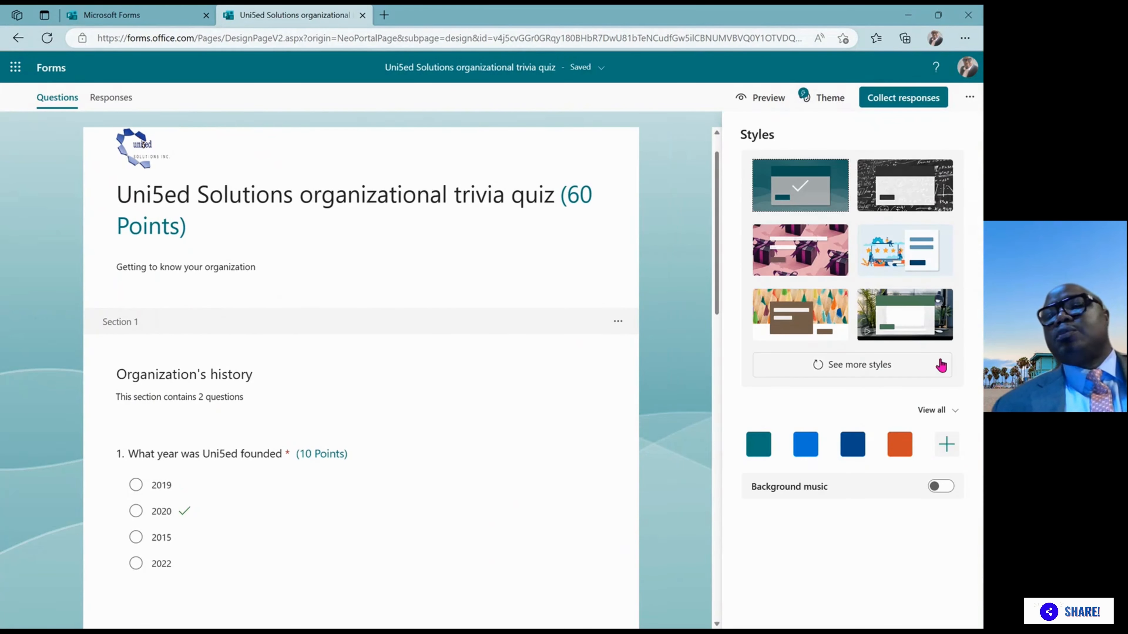
left_click(878, 371)
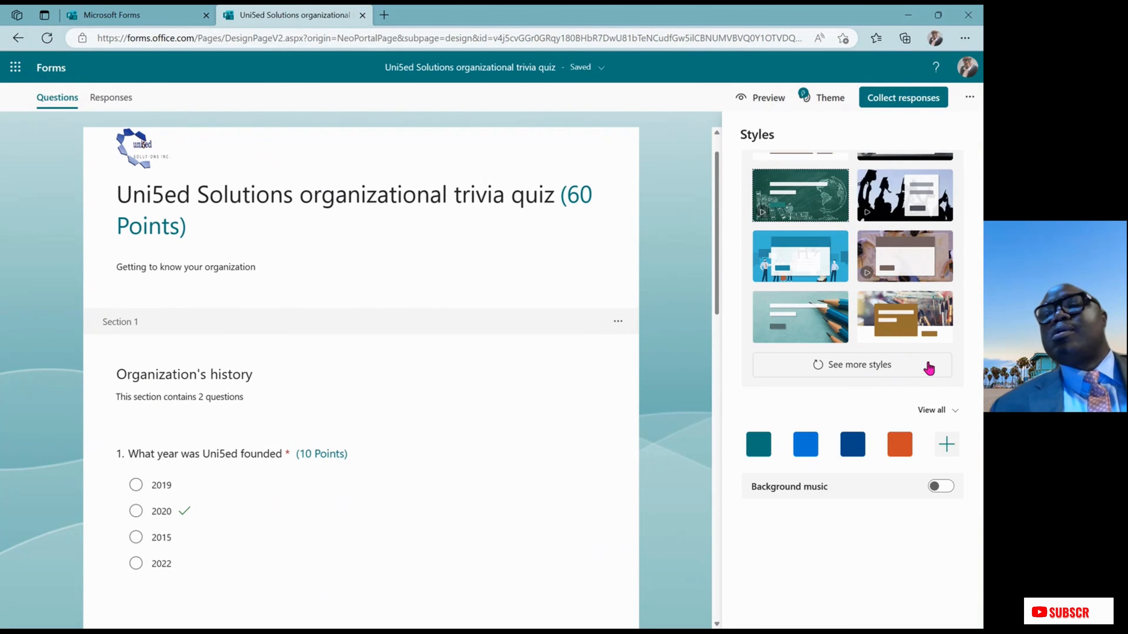
left_click(930, 319)
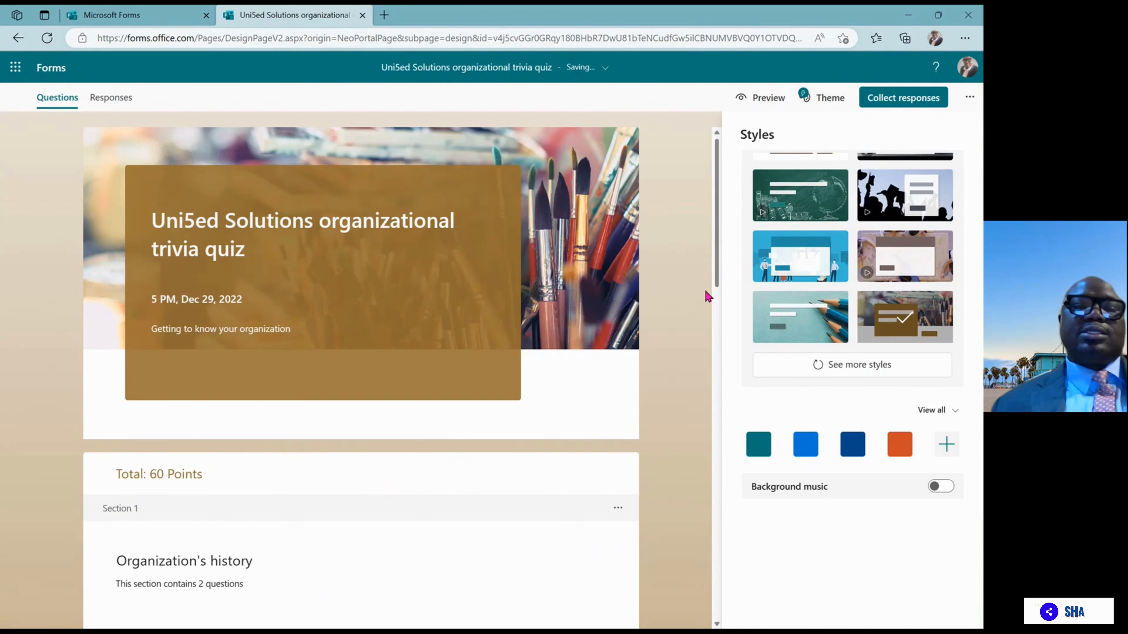
scroll(707, 311, "down", 10)
scroll(689, 458, "down", 10)
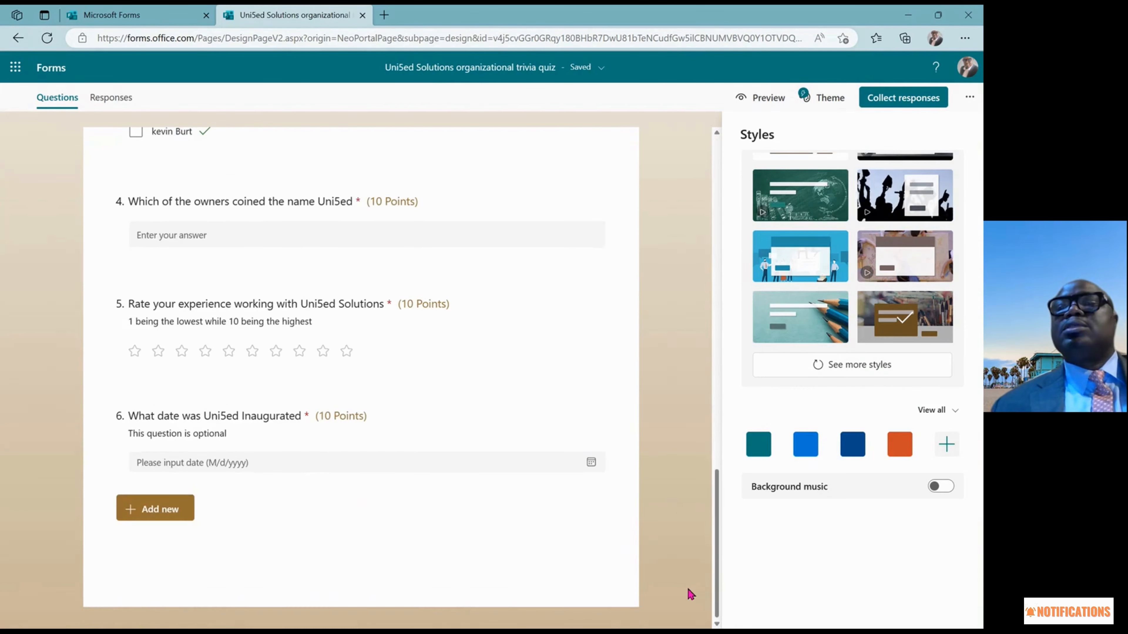
left_click(691, 594)
left_click(760, 106)
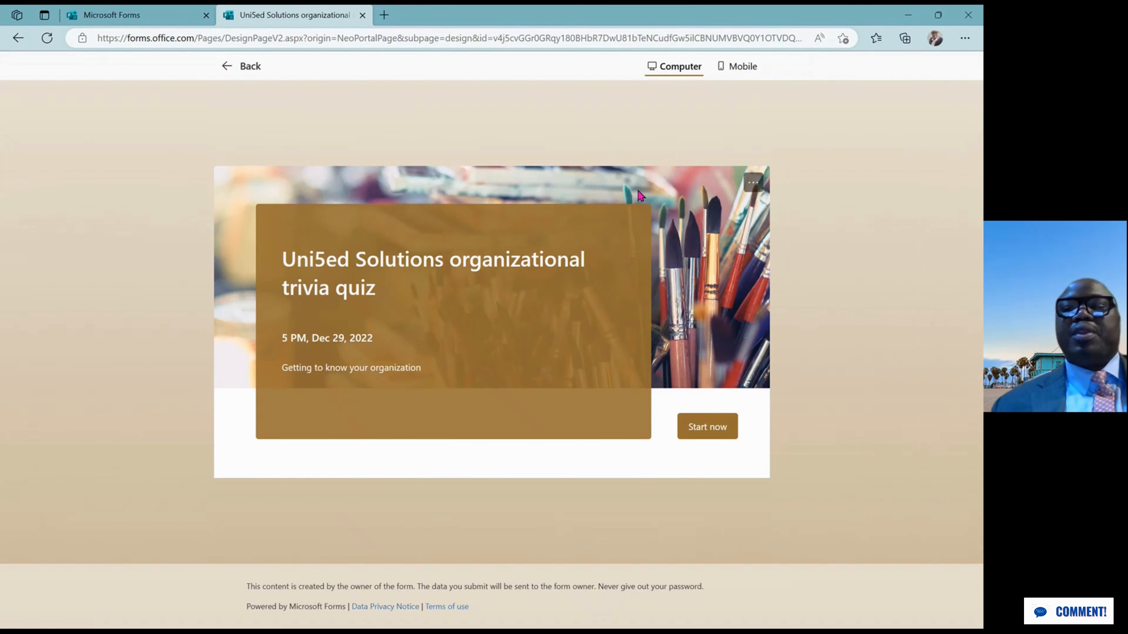
left_click(742, 67)
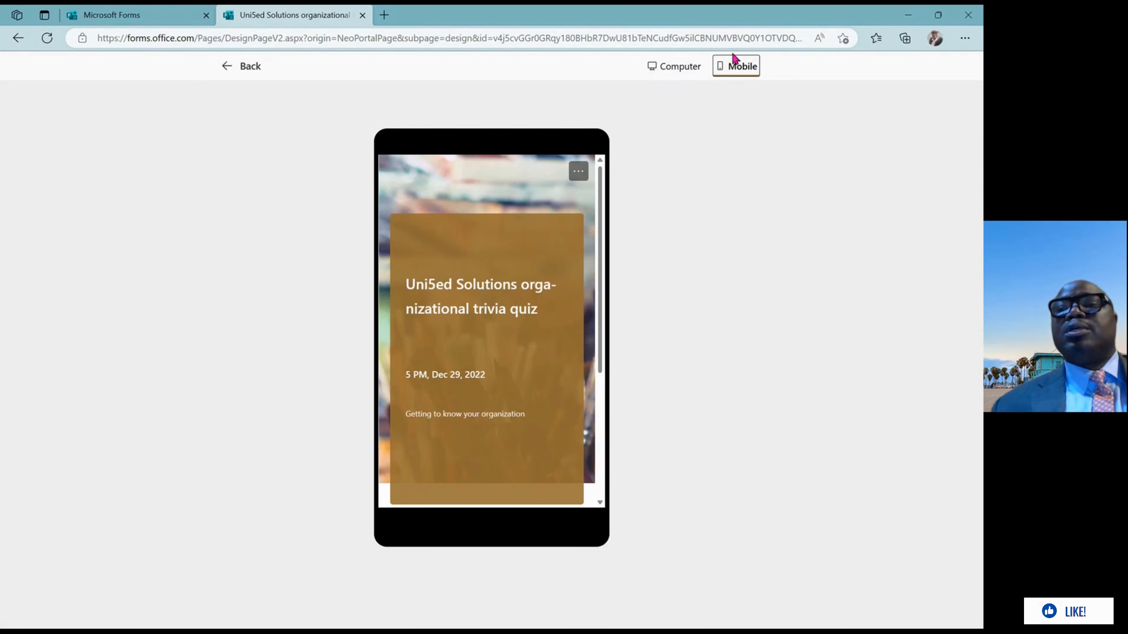
left_click(227, 67)
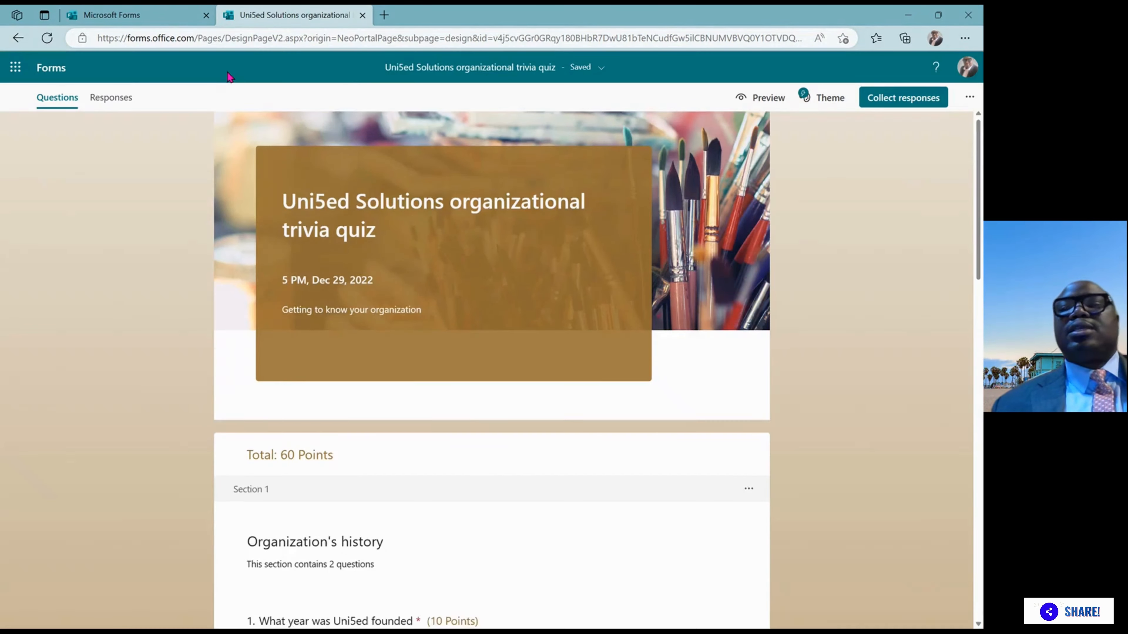
Open Collect responses and generate a shortened link to the quiz
left_click(900, 99)
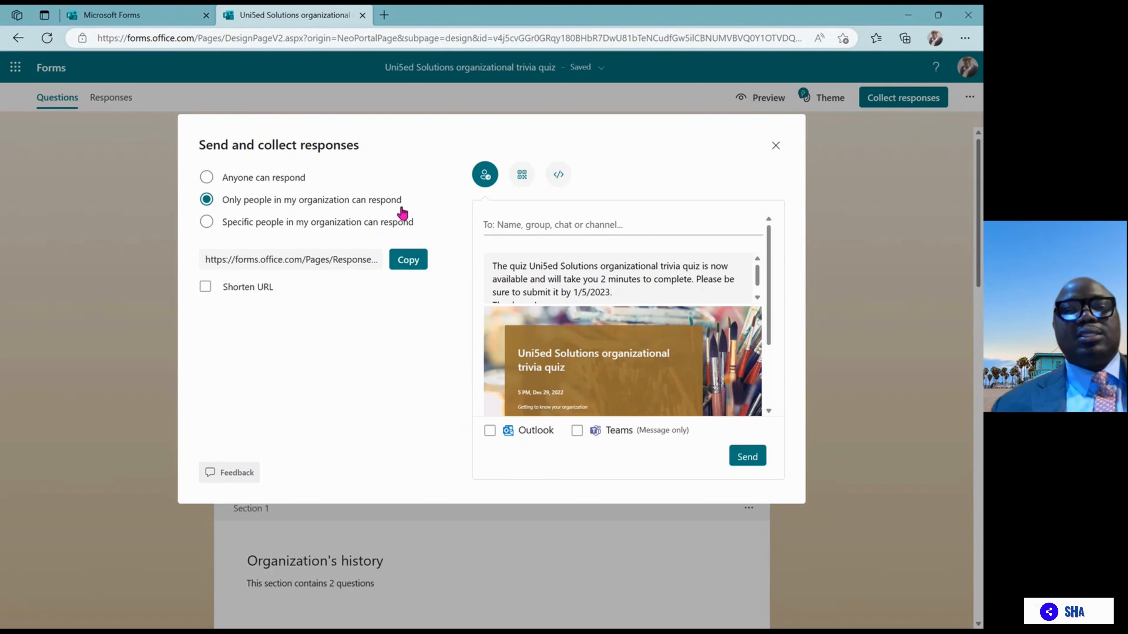
left_click(204, 289)
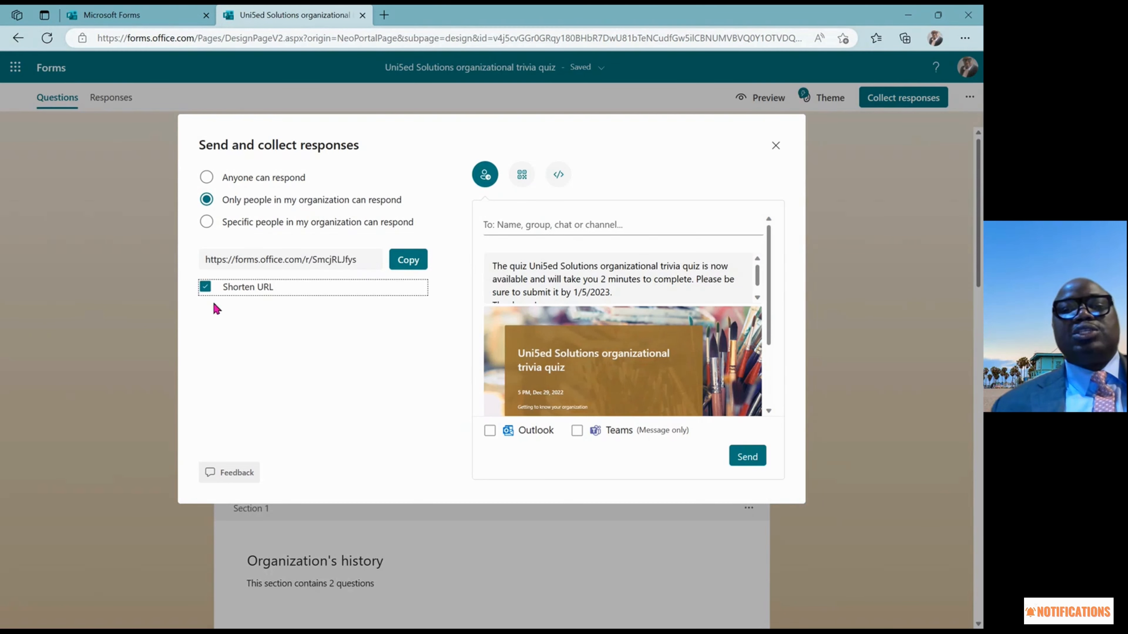
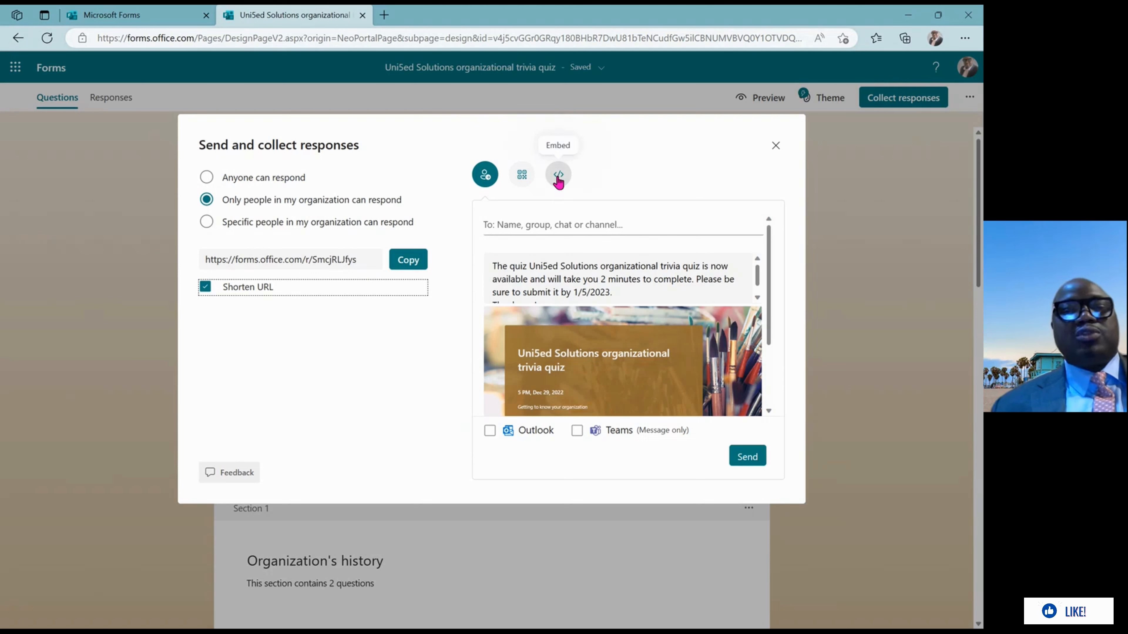
Copy the shortened quiz link and load it in a new browser tab
left_click(410, 261)
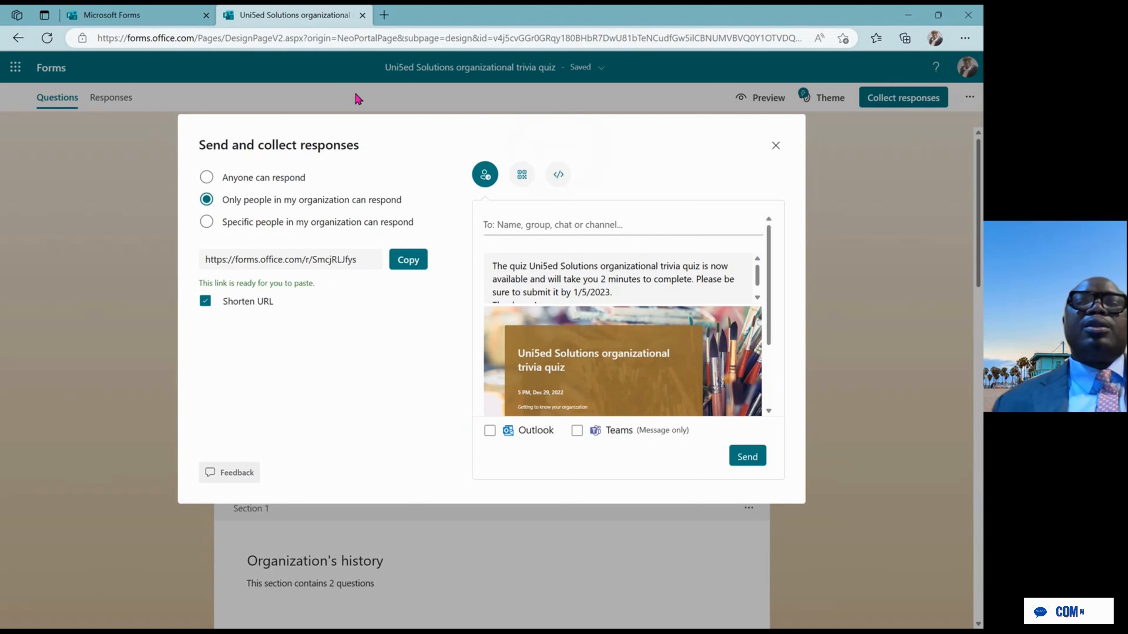
left_click(384, 16)
left_click(325, 39)
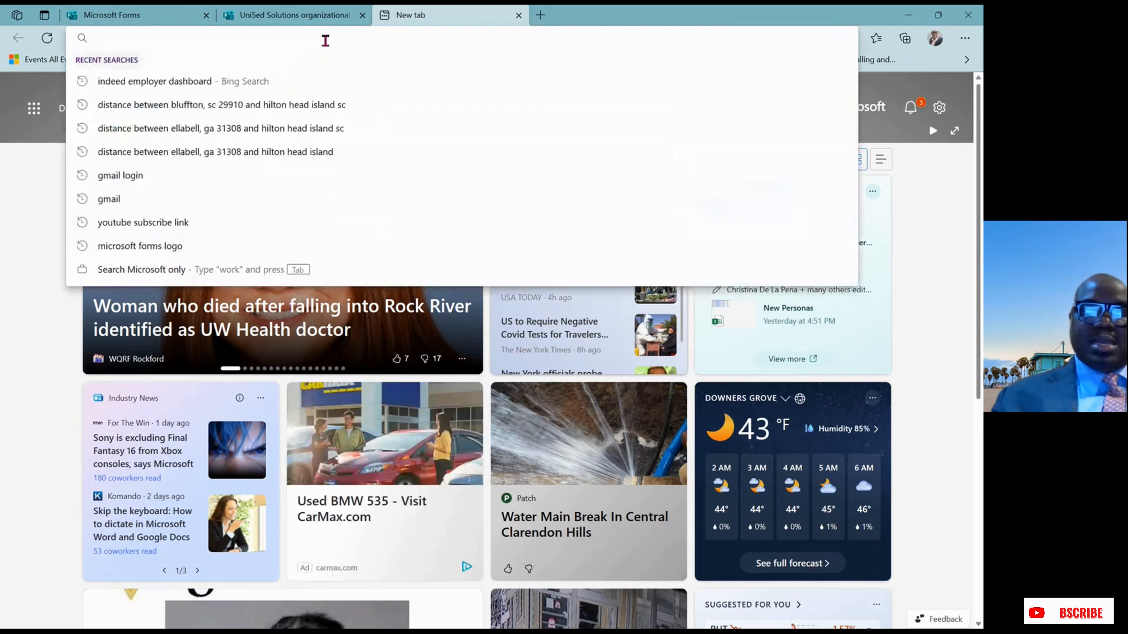
key("ctrl+v")
key("Return")
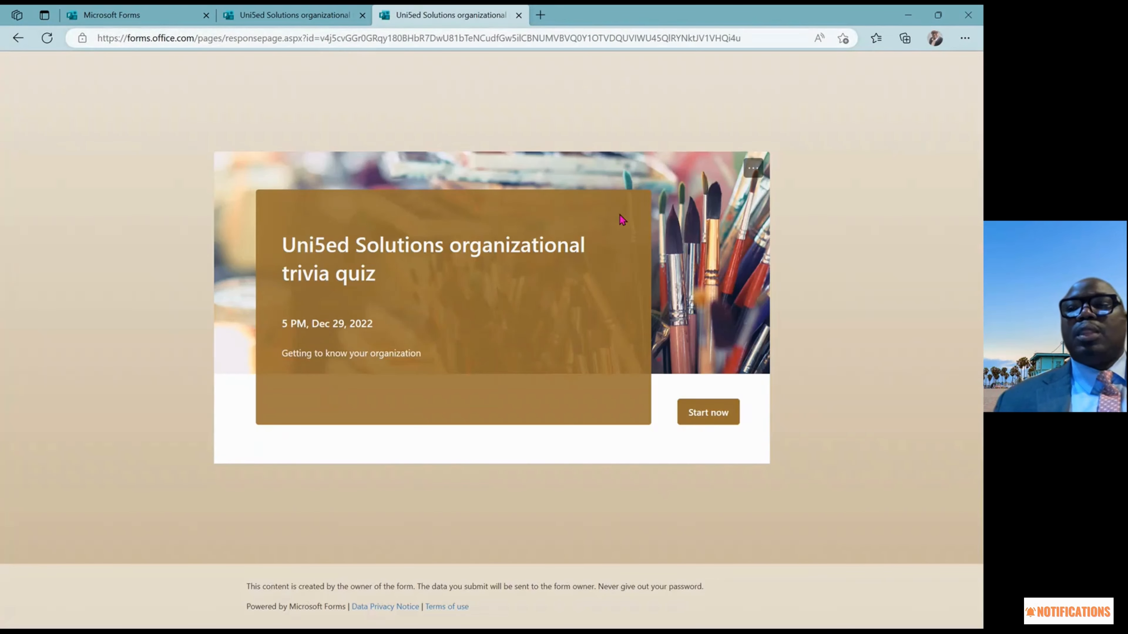
Start the quiz, answer 2020 and Homewood, and continue to the Knowledge of the owners section
left_click(704, 415)
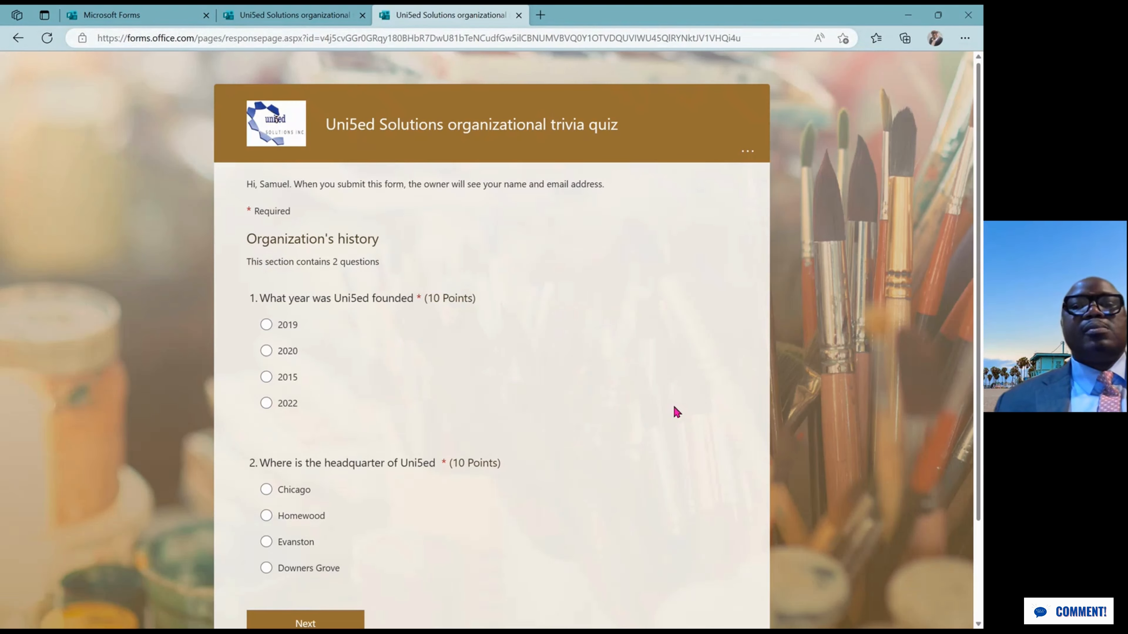
left_click(266, 351)
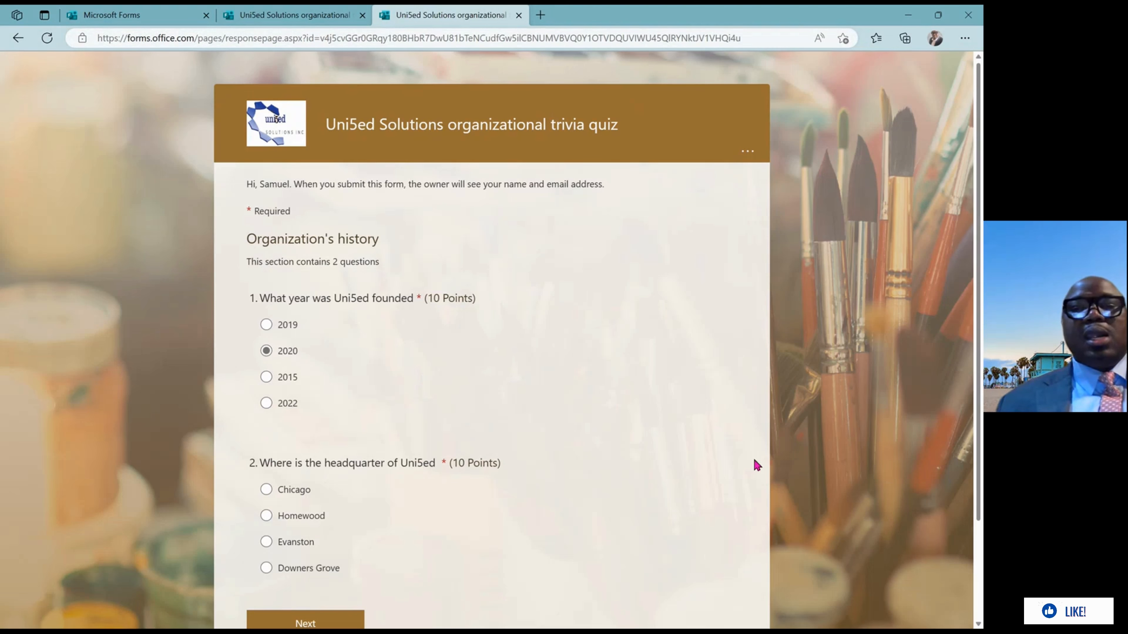
left_click(267, 516)
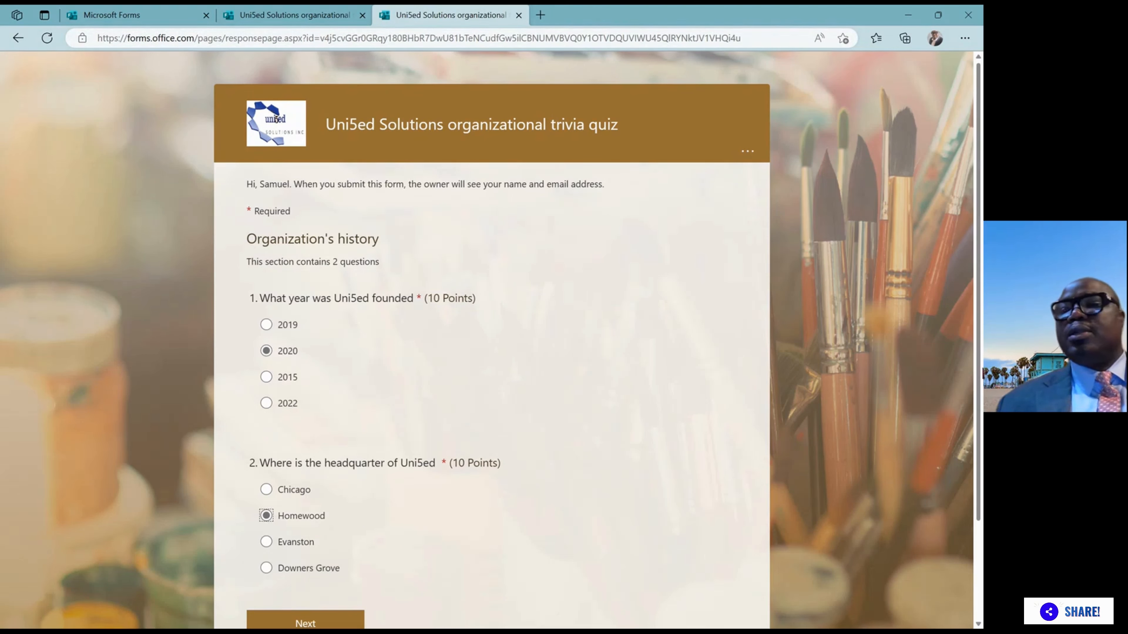
scroll(980, 373, "down", 3)
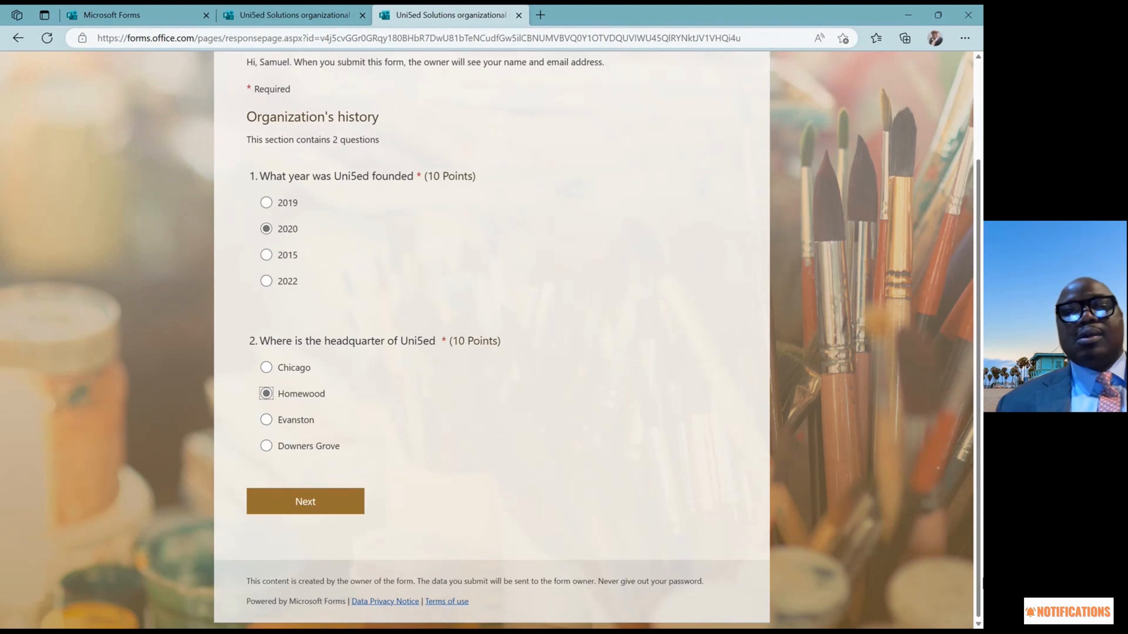
left_click(341, 506)
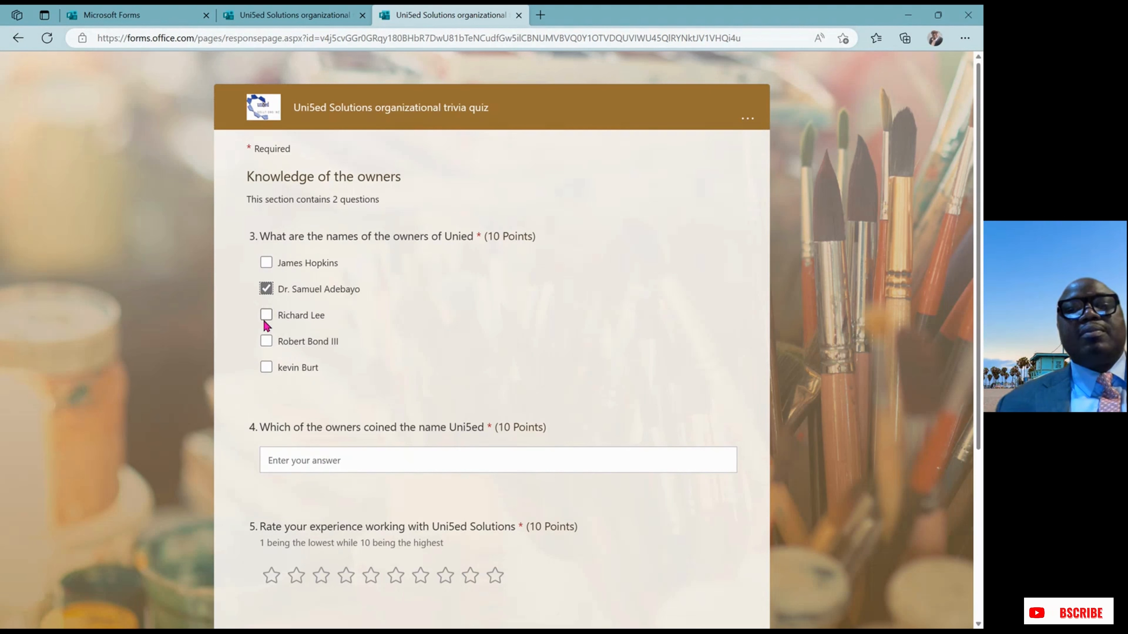
Tick two more owners for question 3, enter an owner's name, and give a 10-star rating
left_click(266, 341)
left_click(266, 367)
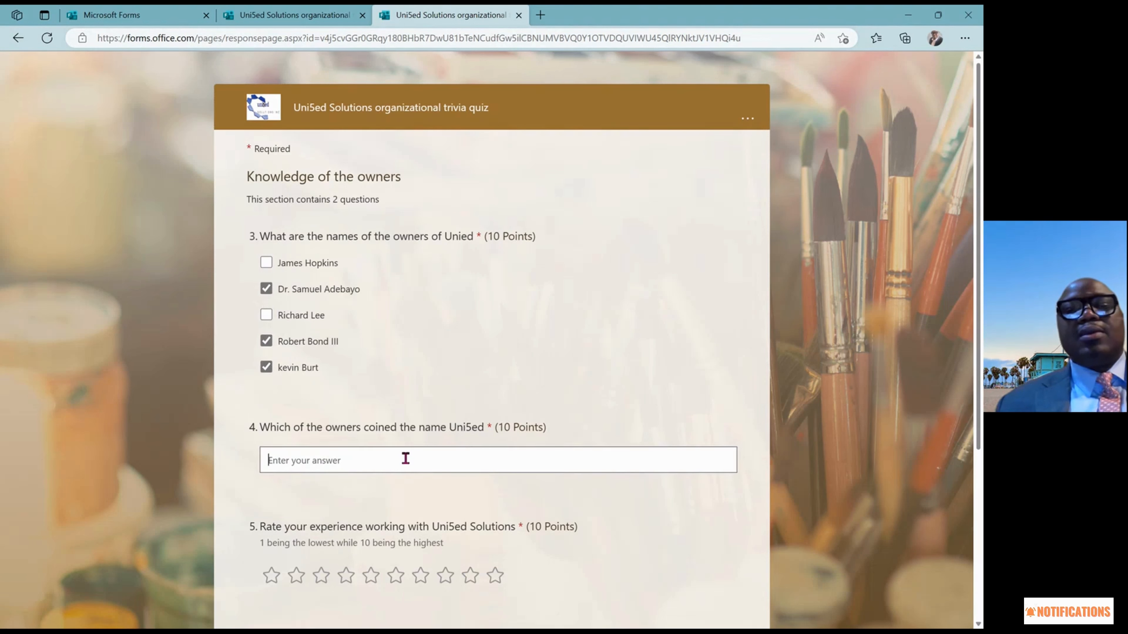
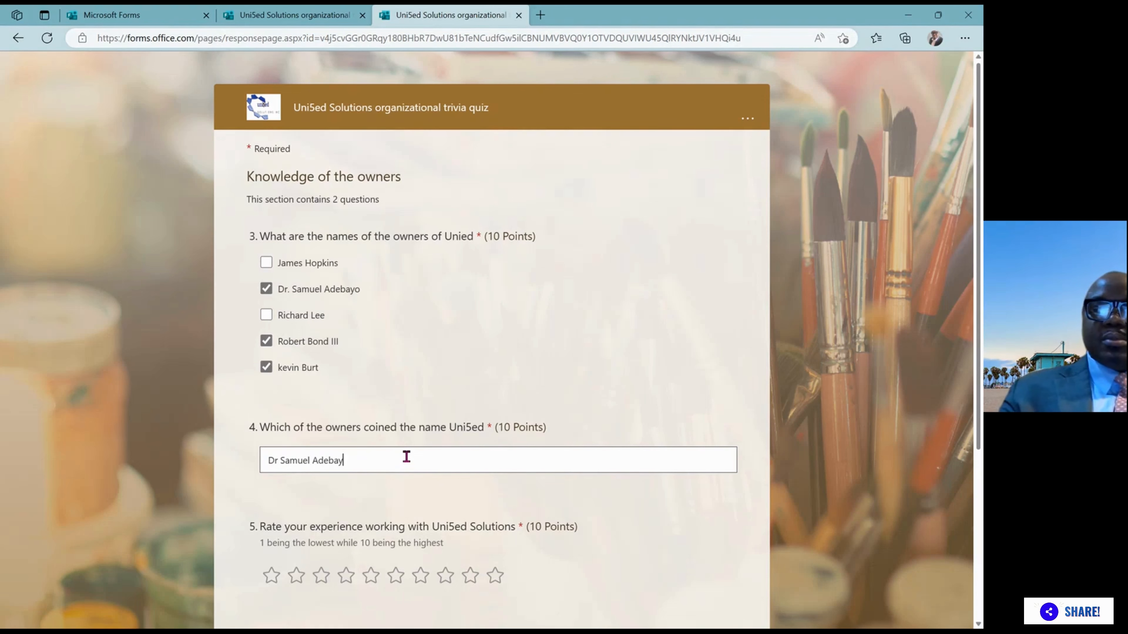
left_click(496, 576)
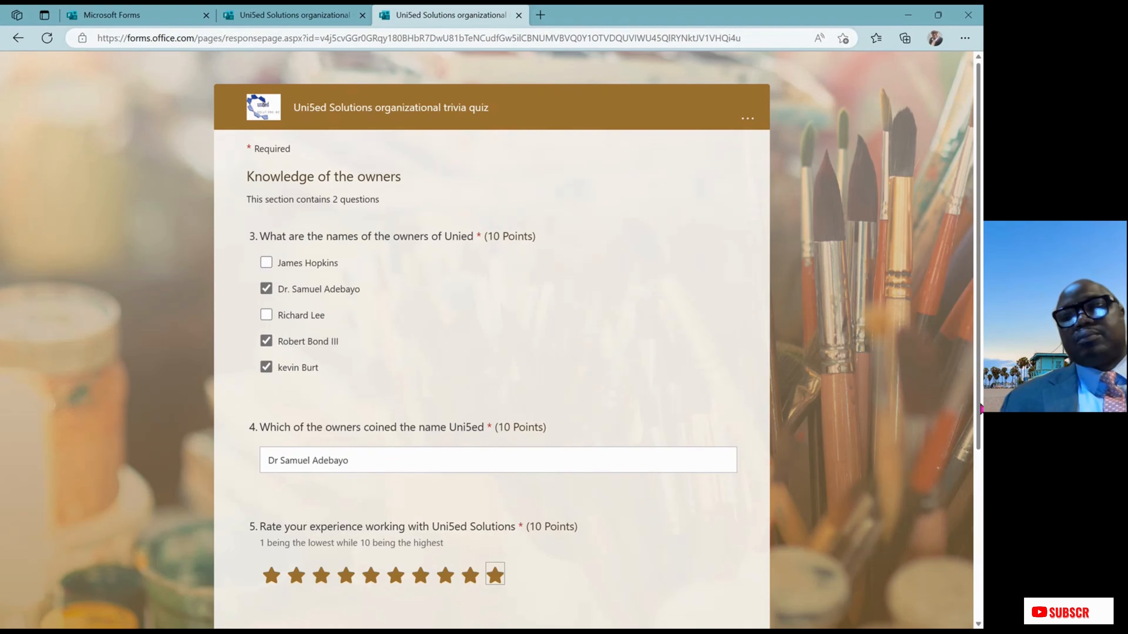
left_click_drag(981, 408, 982, 561)
scroll(675, 560, "down", 1)
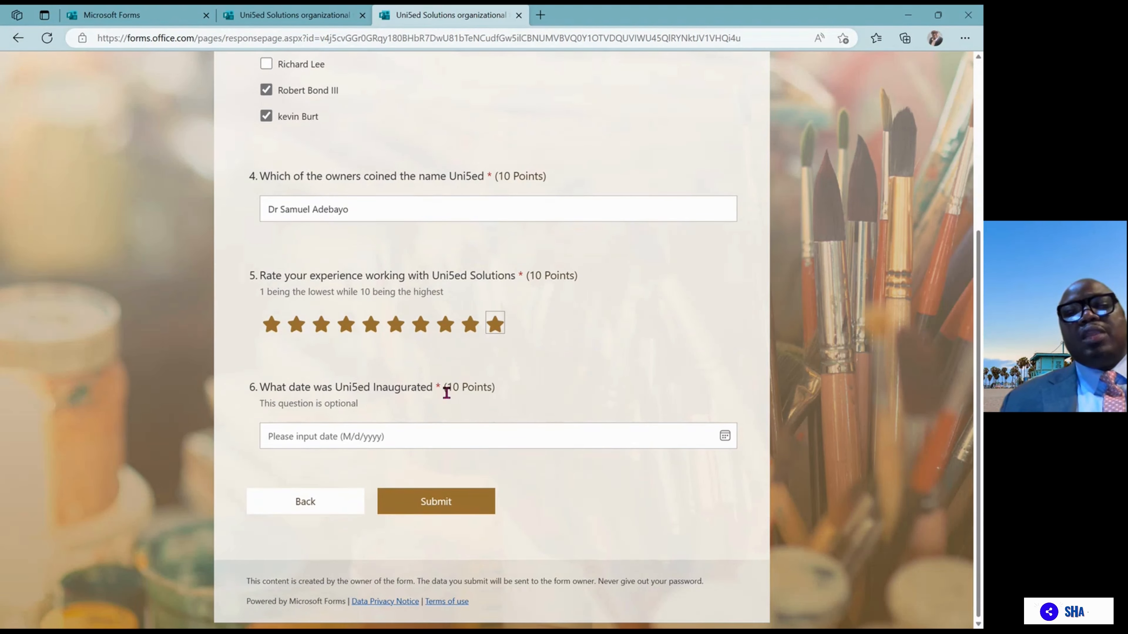
Set the inauguration date to 12/31/2022, submit, then close the quiz tab and sharing window
left_click(455, 500)
left_click(416, 444)
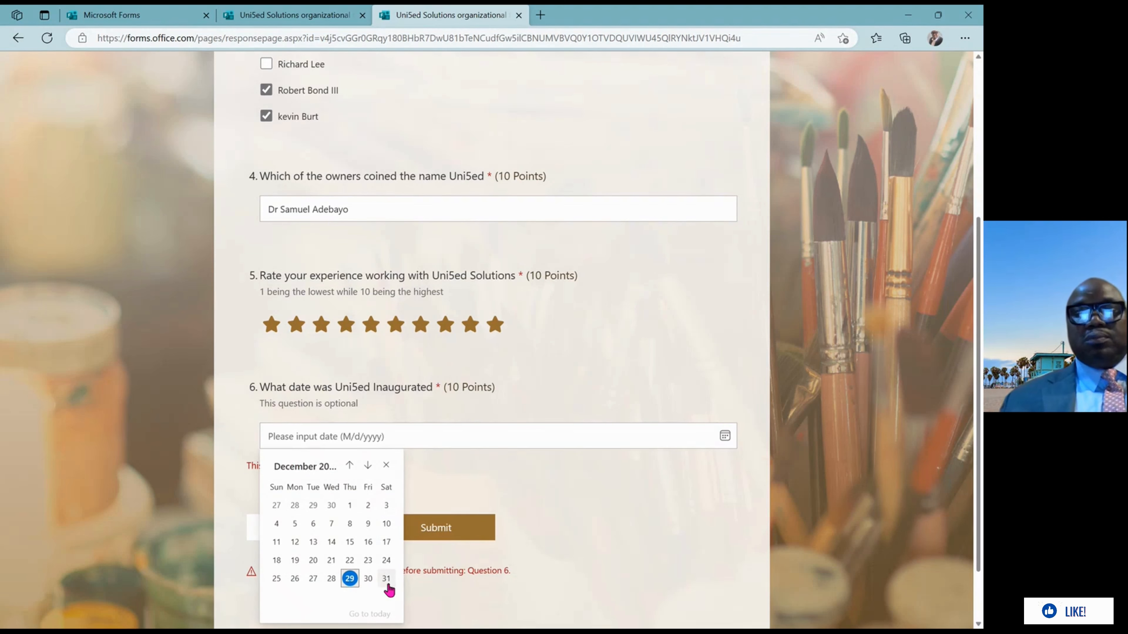
left_click(386, 578)
left_click(434, 502)
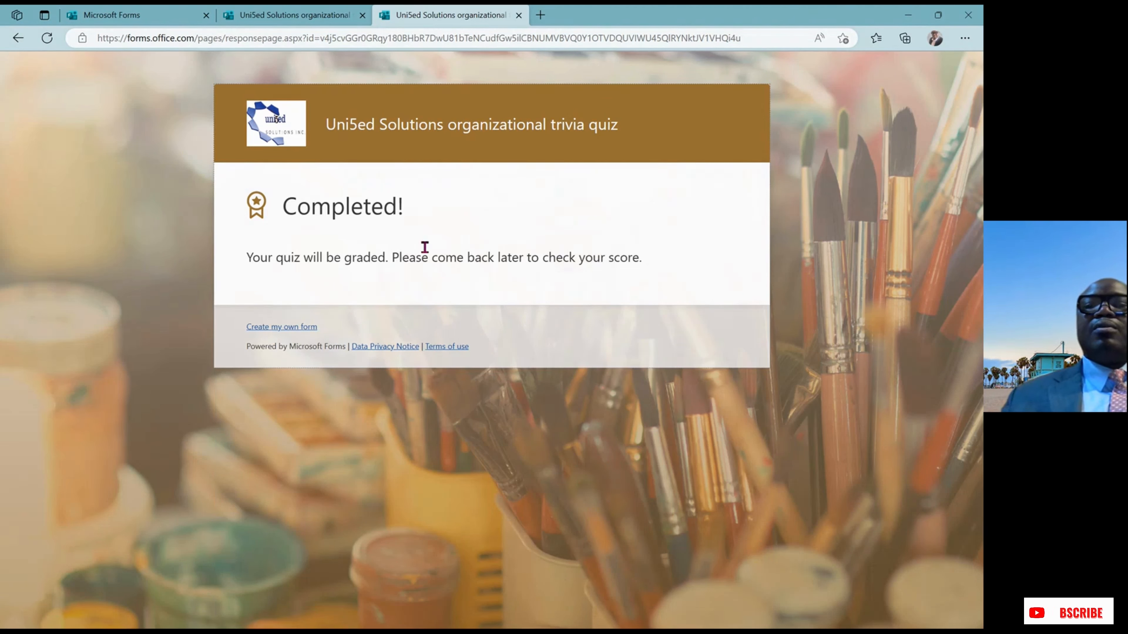
left_click(520, 16)
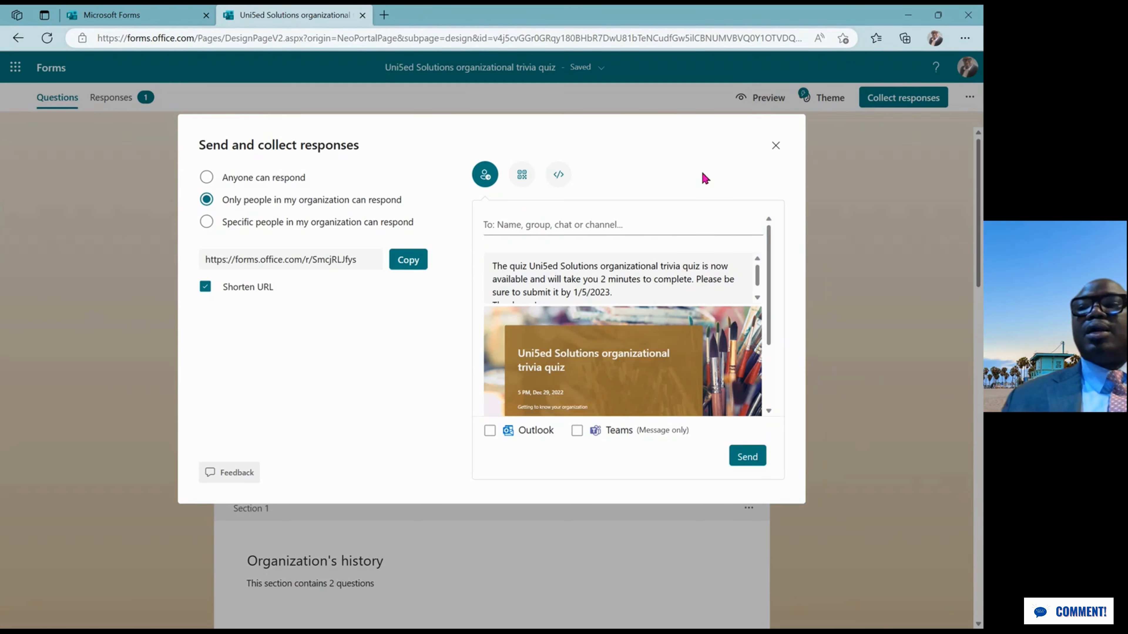
left_click(776, 146)
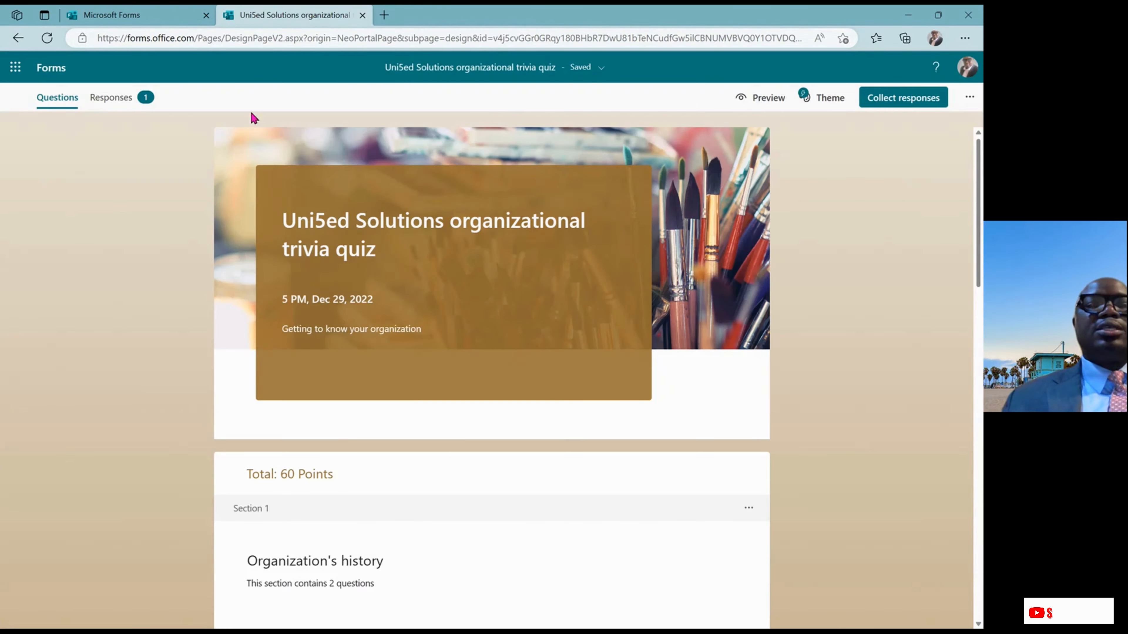
Review the Responses summary (1 response, 30.0 average) and scroll through each question's chart
left_click(141, 101)
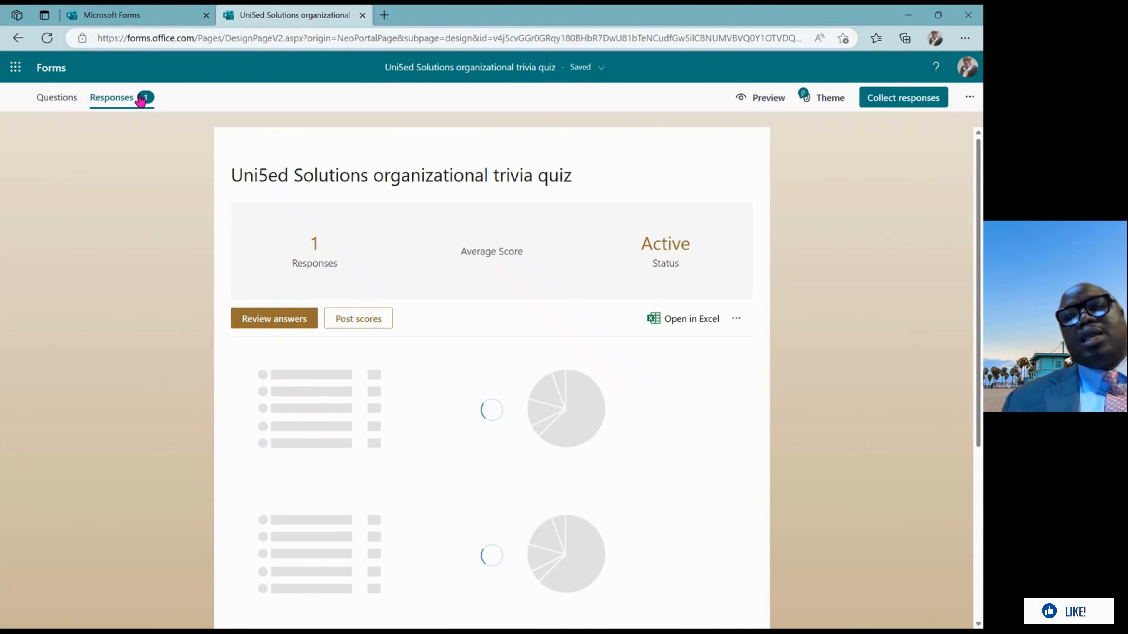
left_click_drag(981, 254, 980, 440)
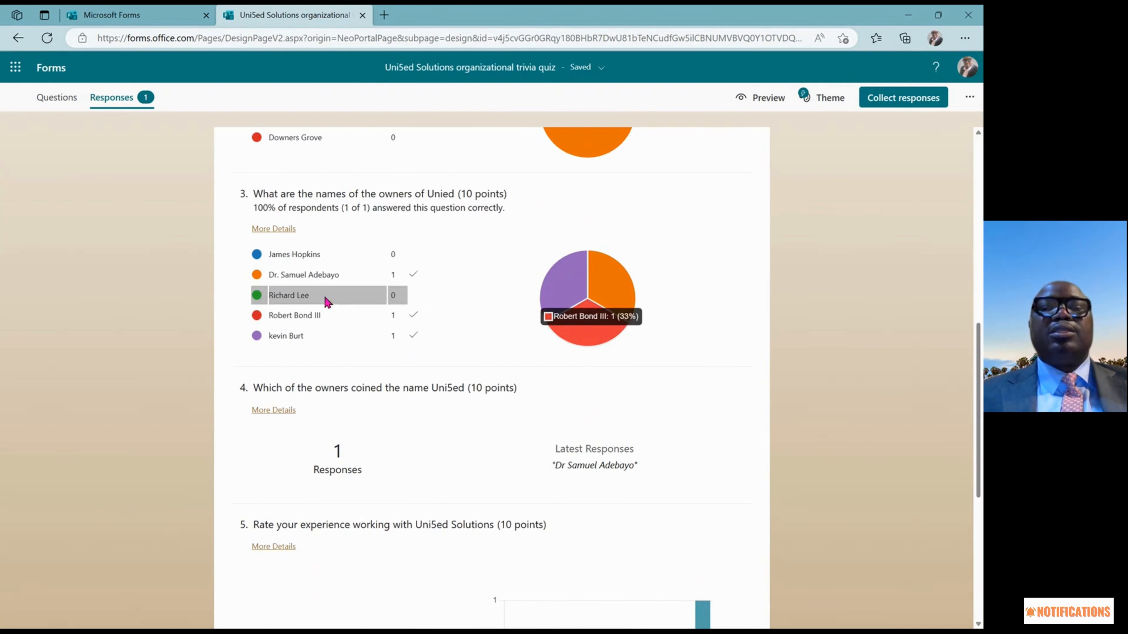
mouse_move(592, 325)
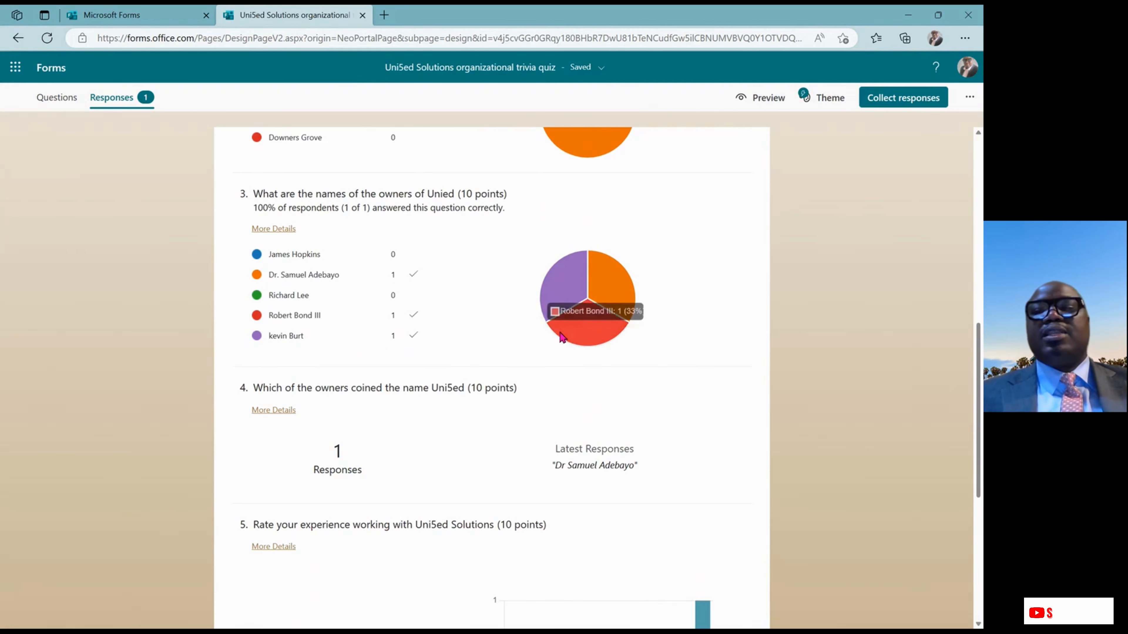
left_click_drag(980, 339, 937, 158)
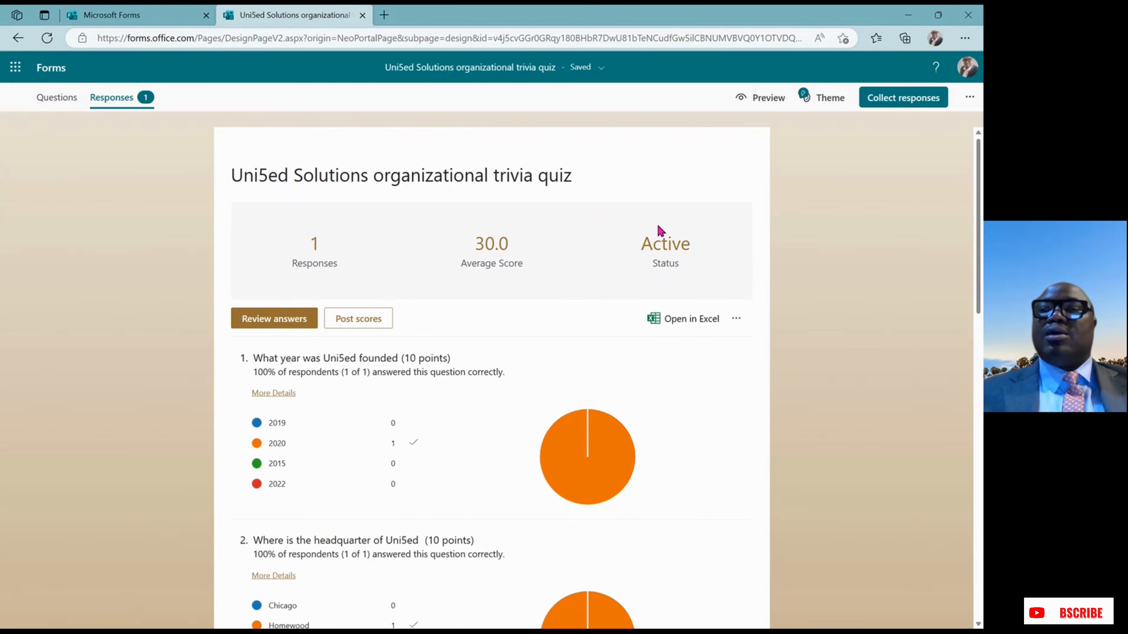
left_click_drag(979, 248, 980, 473)
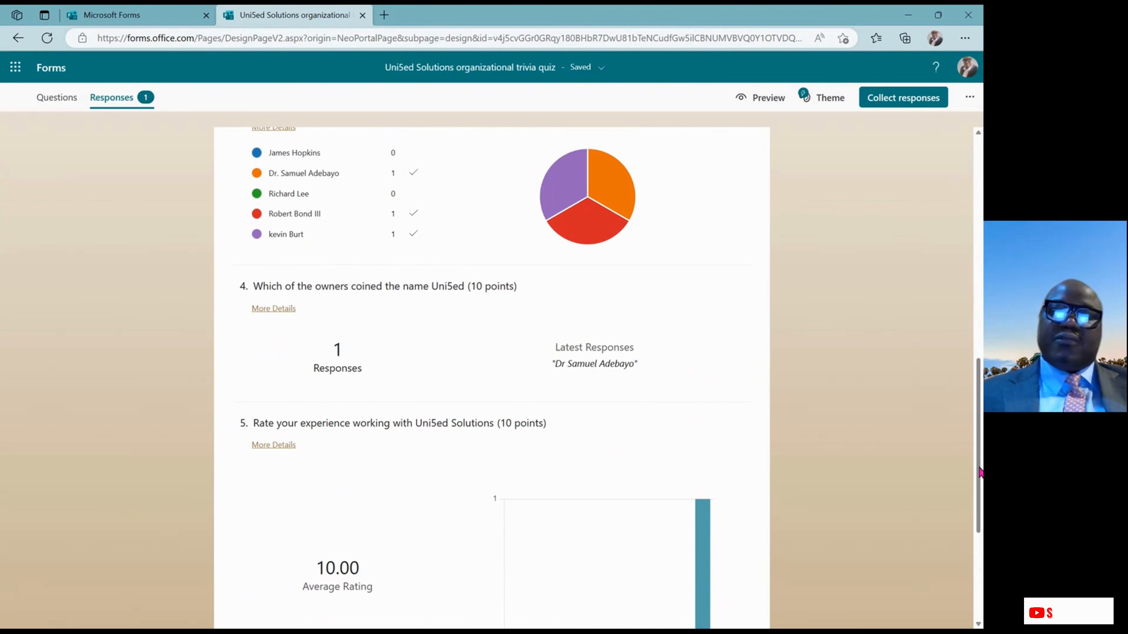
left_click_drag(980, 474, 981, 505)
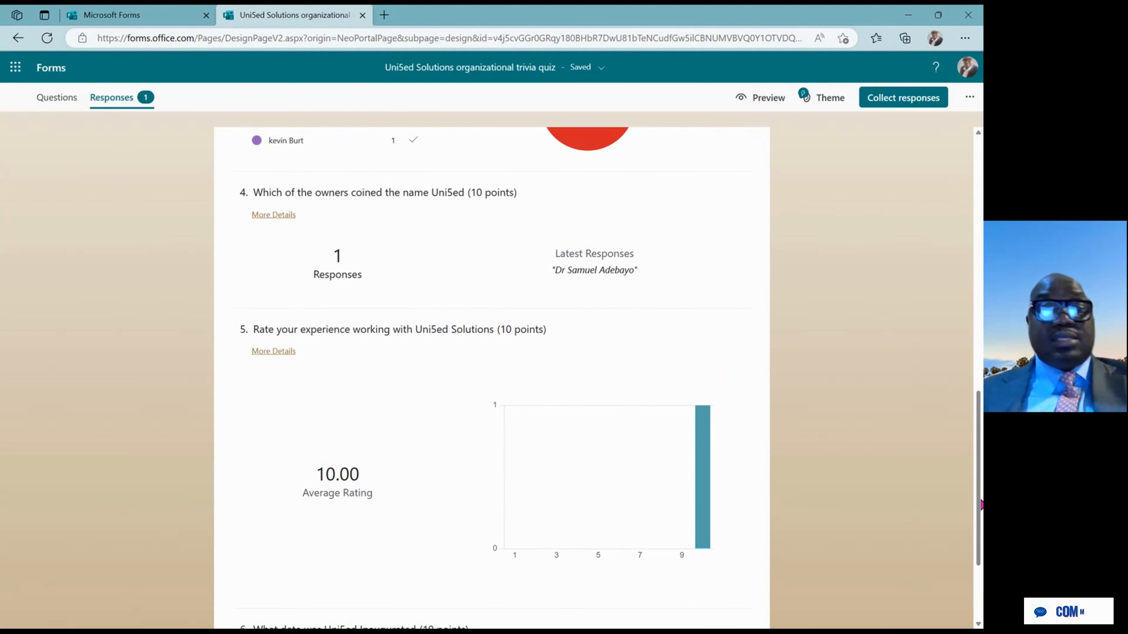